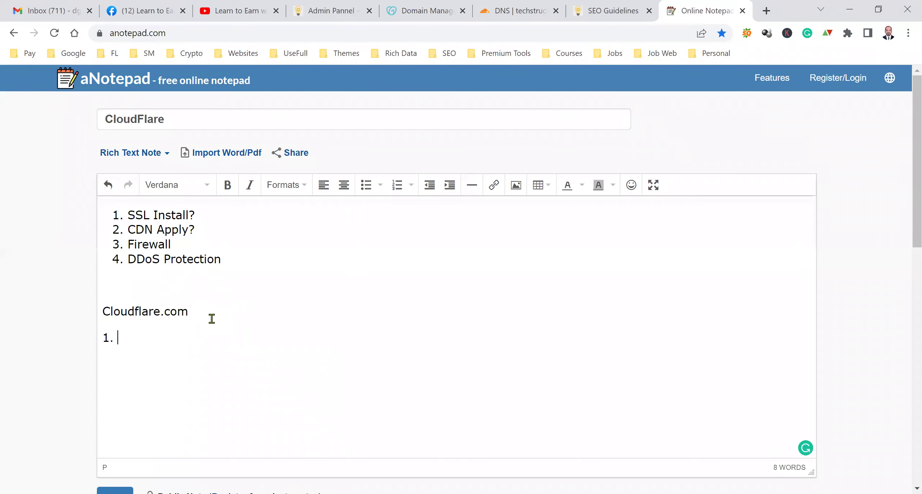
- Add three numbered lines under "Cloudflare.com": "Add your website on cloudflare", "DNS Setting" and "Cloudflare Setting"
{"action": "type", "text": "Add your web"}
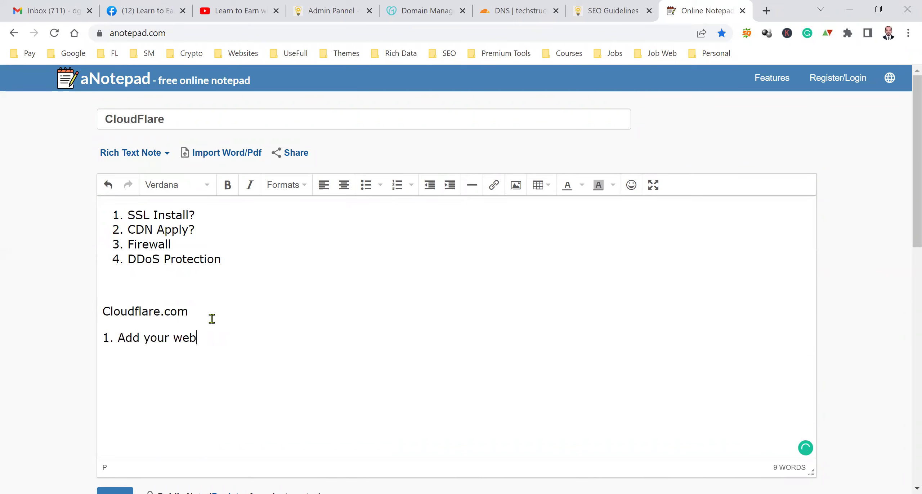
{"action": "type", "text": "site on cloudflare"}
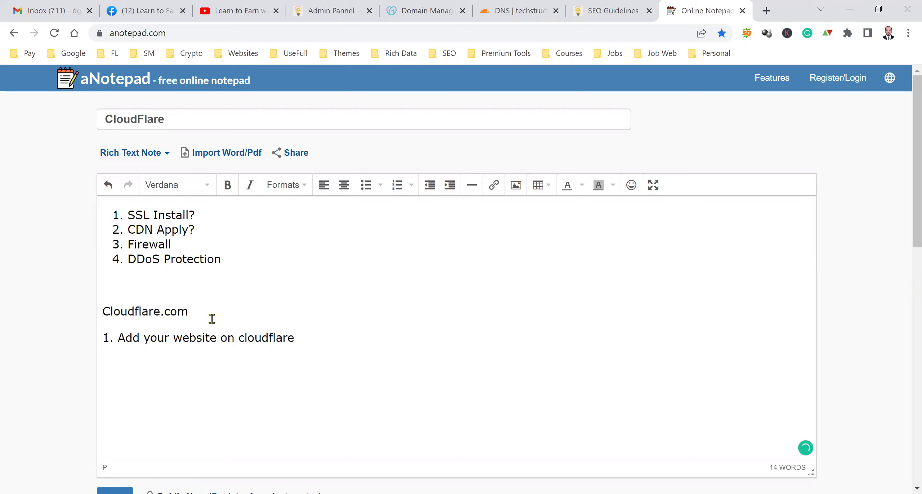
{"action": "type", "text": "  2. DNS Setting  3. Cl"}
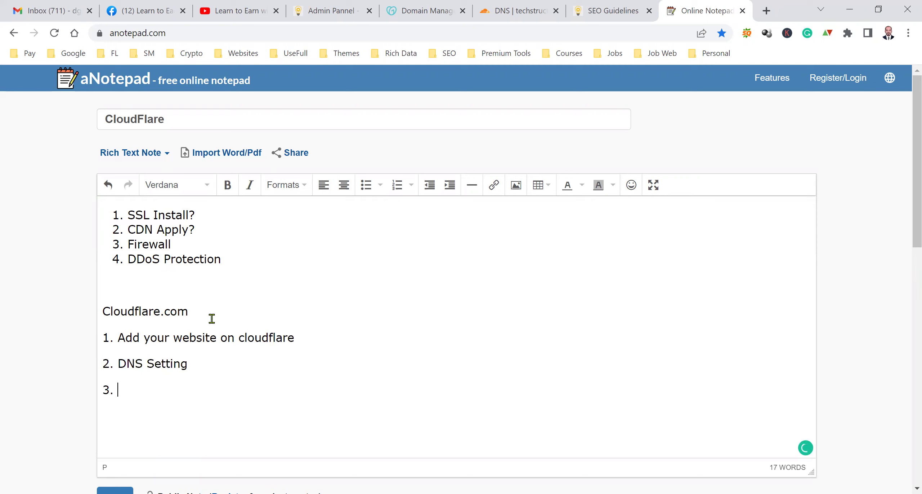
{"action": "type", "text": "oudflare Setting"}
{"action": "key", "text": "Return"}
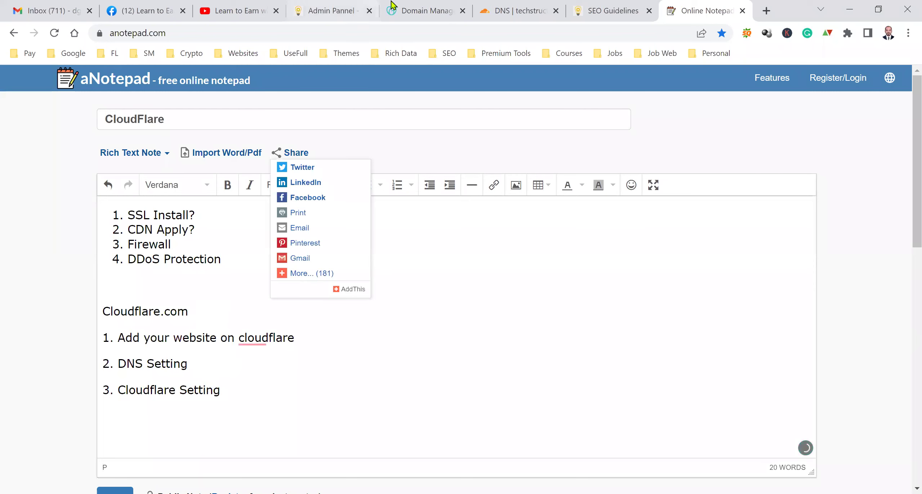
- Place the onlinetools.info site tab beside its admin panel tab, and dismiss the privacy email forwarding notice in GoDaddy's domain settings
{"action": "left_click", "coordinate": [358, 10]}
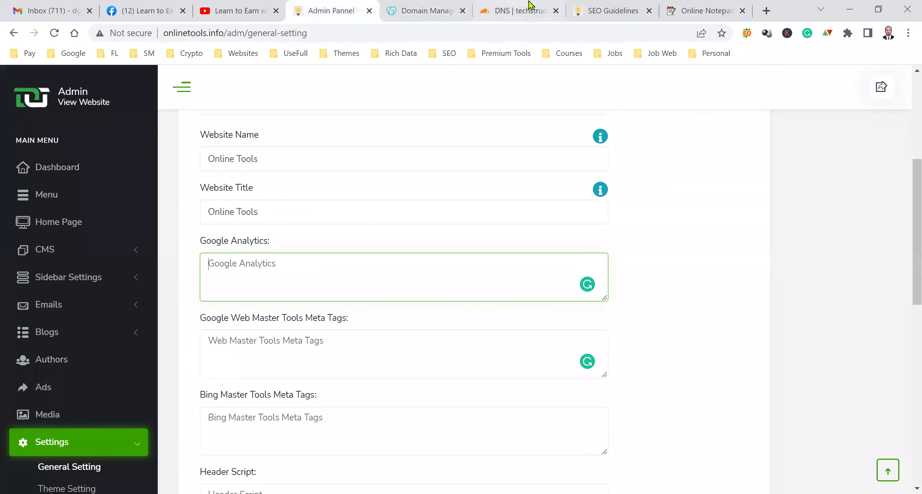
{"action": "left_click_drag", "start_coordinate": [591, 5], "coordinate": [425, 7]}
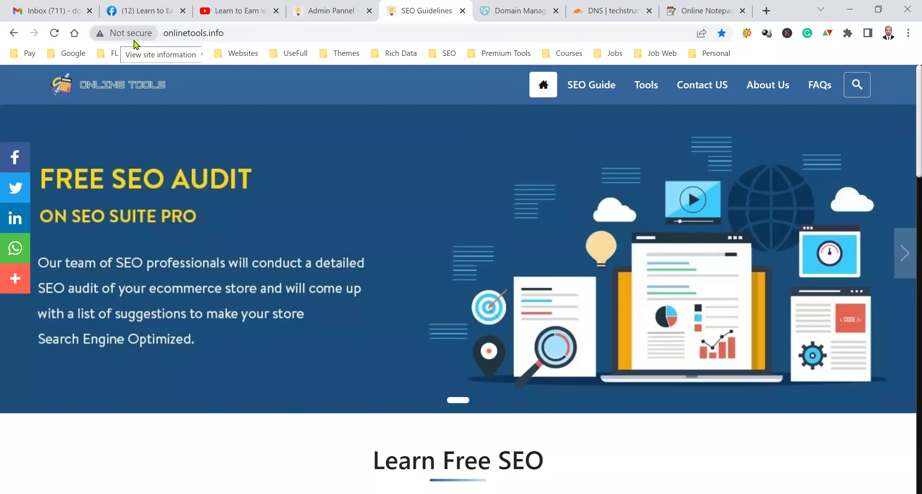
{"action": "left_click", "coordinate": [538, 5]}
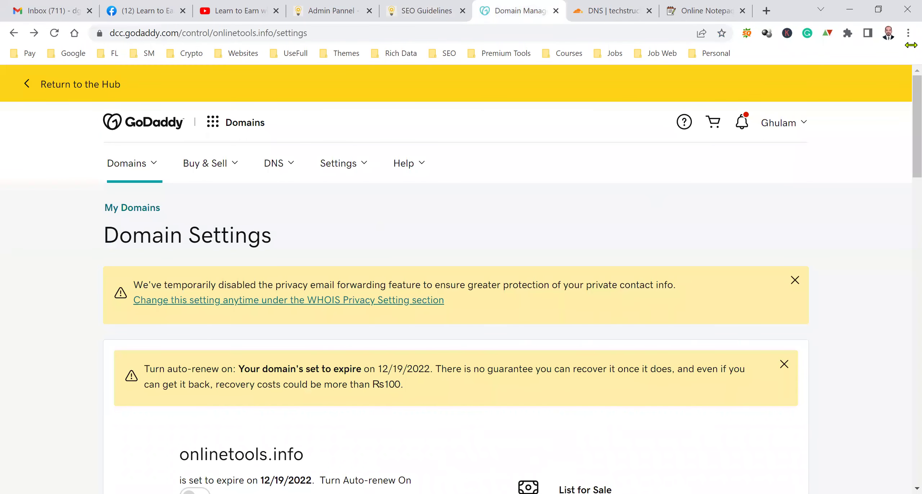
{"action": "left_click", "coordinate": [795, 287]}
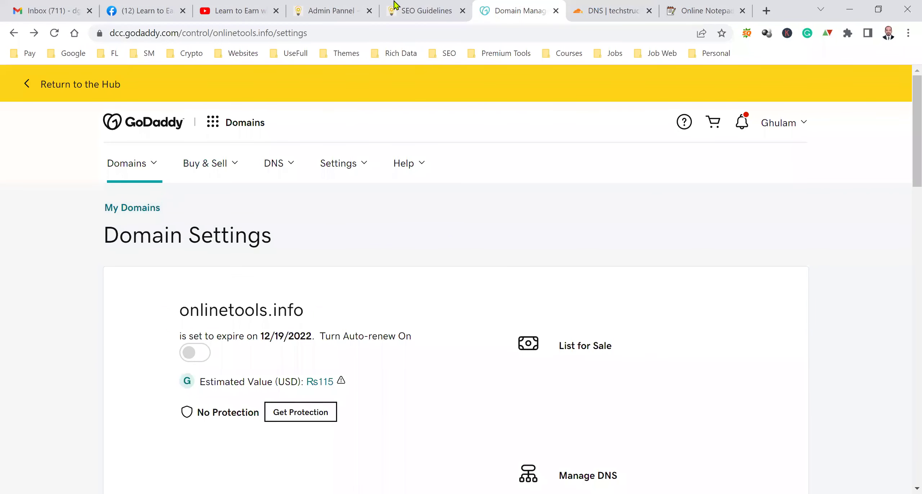
- Examine the onlinetools.info homepage and the domain's GoDaddy settings page down to Additional Settings
{"action": "left_click", "coordinate": [435, 8]}
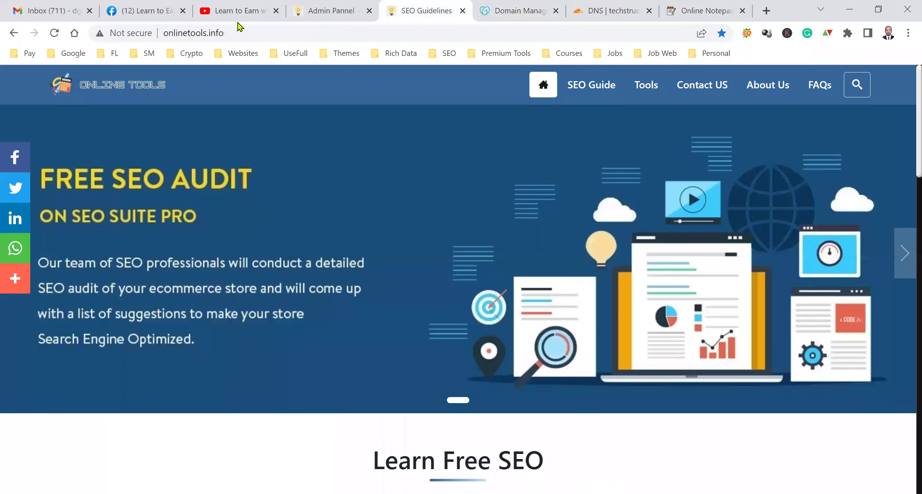
{"action": "left_click", "coordinate": [527, 4]}
{"action": "scroll", "coordinate": [436, 274], "scroll_direction": "down", "scroll_amount": 10}
{"action": "scroll", "coordinate": [438, 274], "scroll_direction": "down", "scroll_amount": 10}
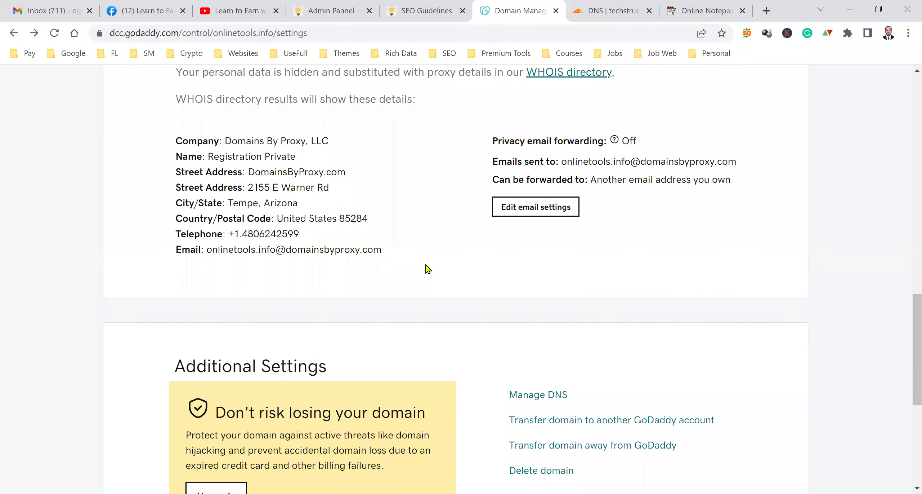
{"action": "scroll", "coordinate": [428, 269], "scroll_direction": "down", "scroll_amount": 7}
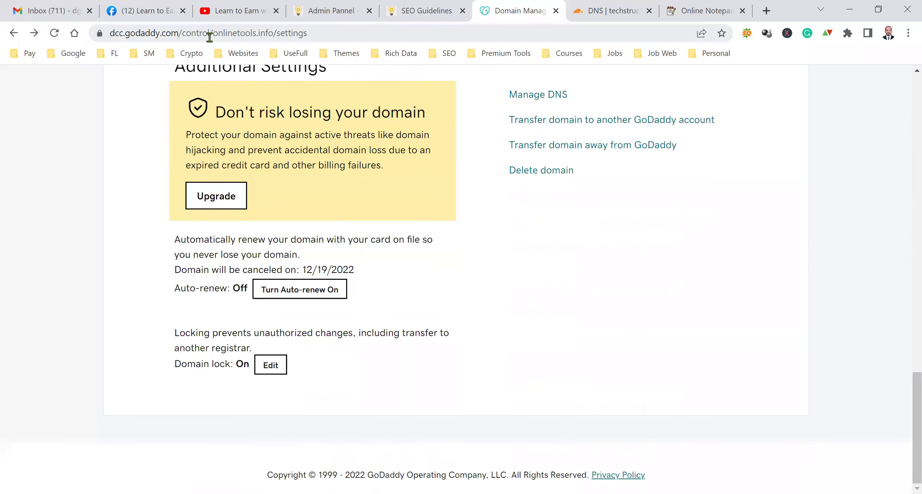
{"action": "left_click", "coordinate": [216, 32]}
{"action": "left_click_drag", "start_coordinate": [234, 32], "coordinate": [305, 32]}
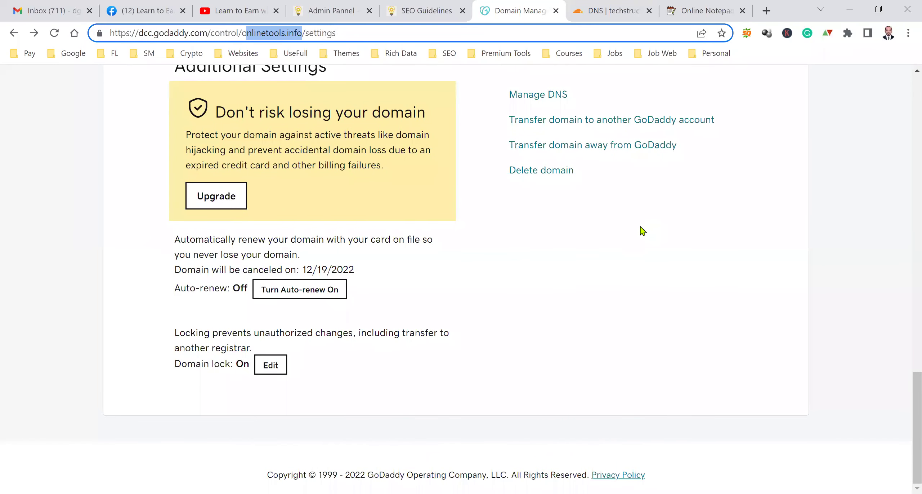
{"action": "left_click", "coordinate": [631, 279]}
{"action": "scroll", "coordinate": [634, 259], "scroll_direction": "up", "scroll_amount": 3}
- Switch to the Cloudflare dashboard and add onlinetools.info as a new site
{"action": "left_click", "coordinate": [616, 11]}
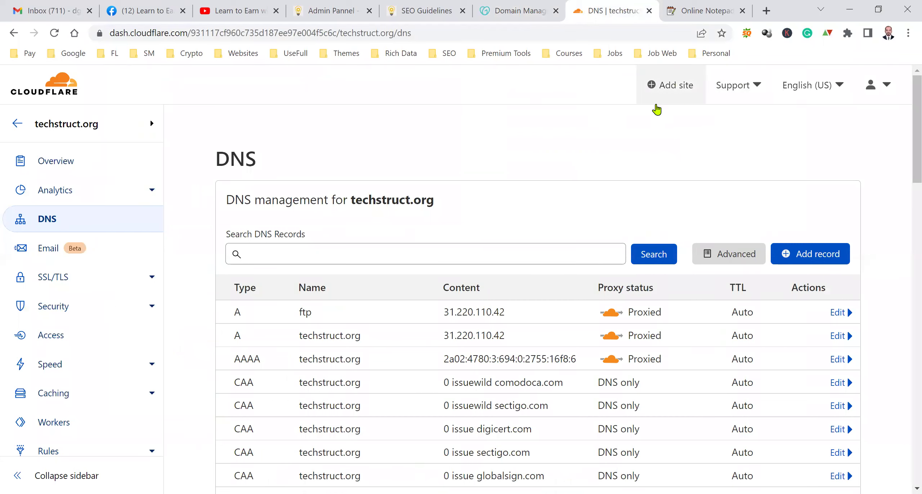
{"action": "left_click", "coordinate": [873, 86]}
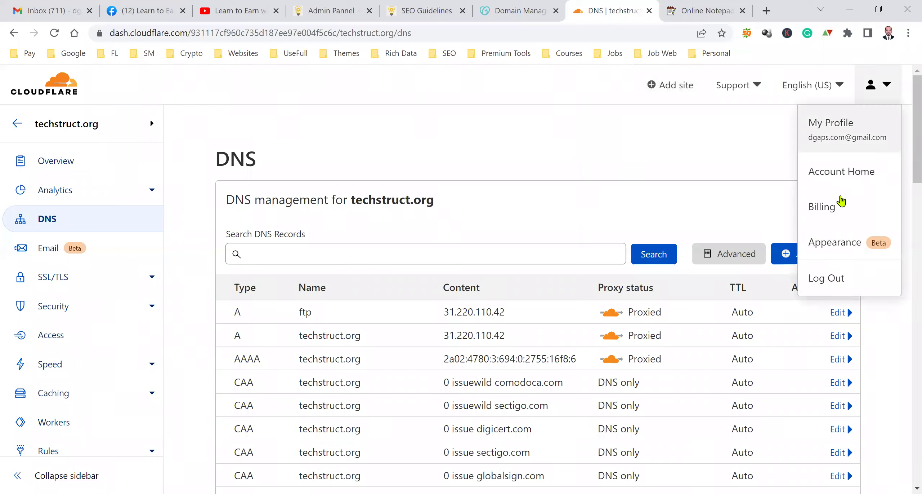
{"action": "left_click", "coordinate": [701, 136]}
{"action": "left_click", "coordinate": [671, 94]}
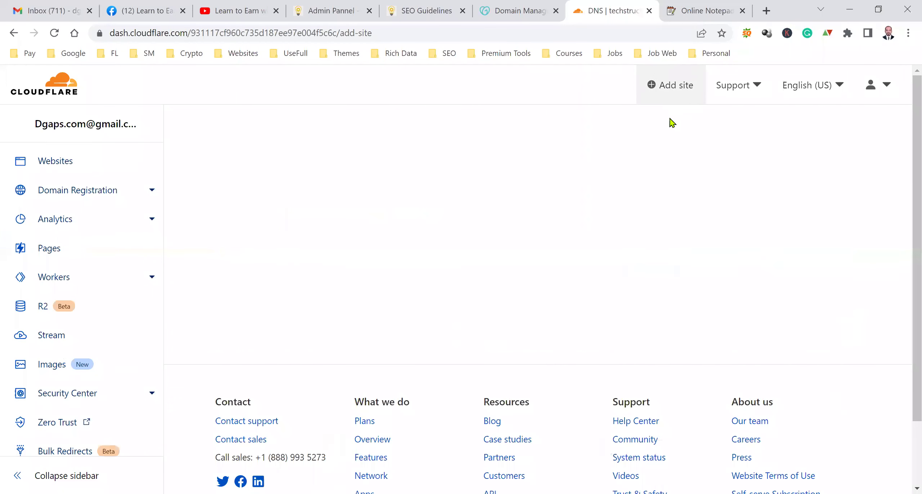
{"action": "left_click", "coordinate": [298, 192]}
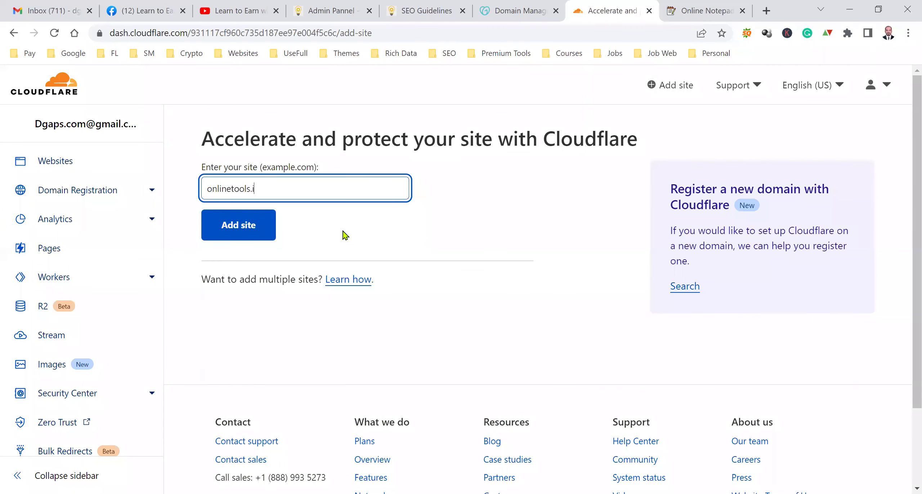
{"action": "key", "text": "Return"}
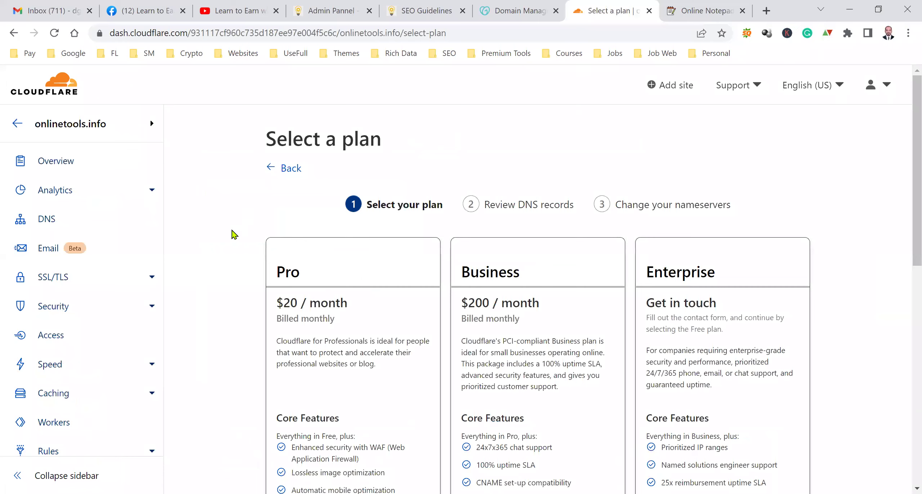
- Select the Free $0 plan for onlinetools.info and continue to the DNS record review
{"action": "scroll", "coordinate": [234, 238], "scroll_direction": "down", "scroll_amount": 3}
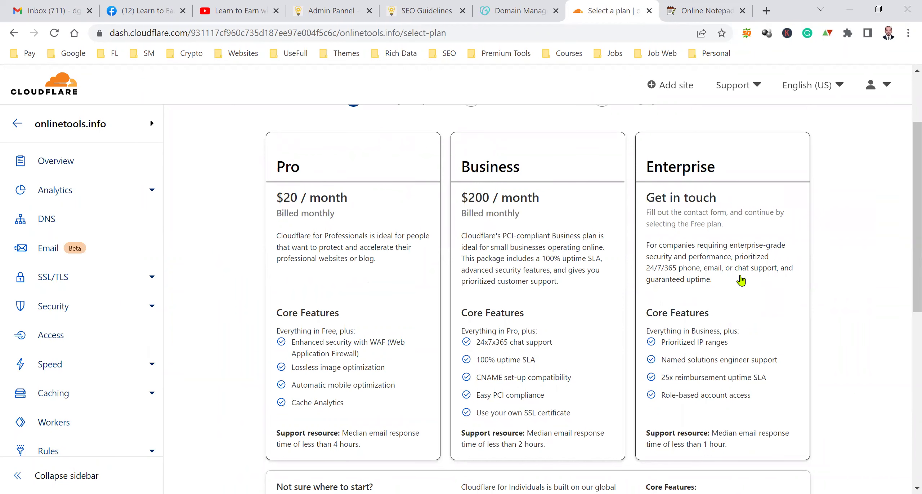
{"action": "scroll", "coordinate": [740, 279], "scroll_direction": "down", "scroll_amount": 5}
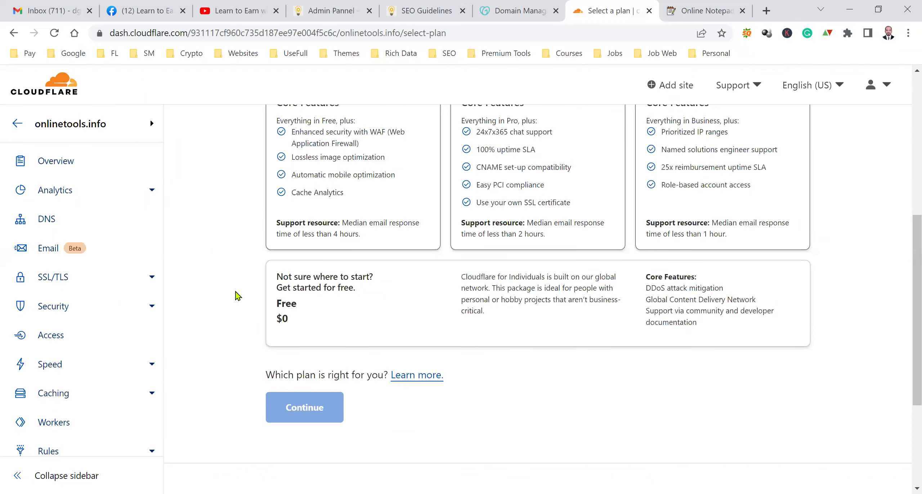
{"action": "left_click", "coordinate": [423, 313]}
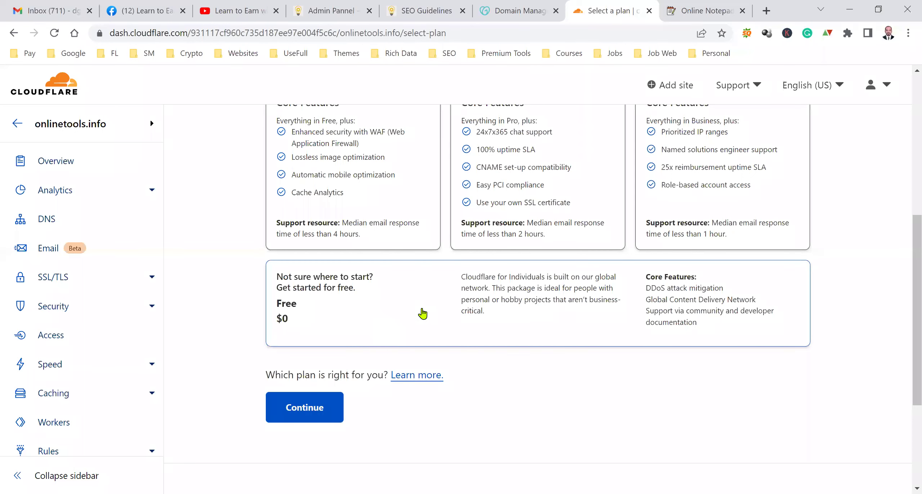
{"action": "left_click", "coordinate": [323, 406]}
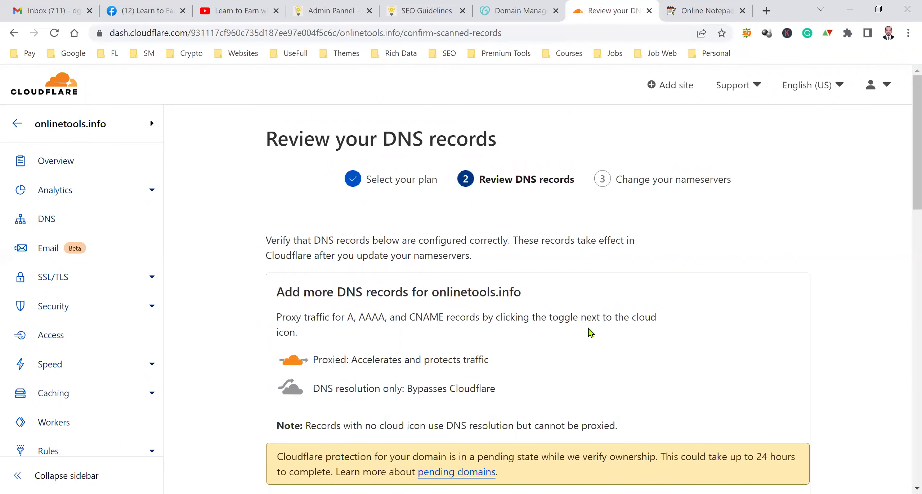
- Review the scanned DNS records for onlinetools.info, including their types, contents and proxy status, along with the notices on the page
{"action": "scroll", "coordinate": [438, 325], "scroll_direction": "down", "scroll_amount": 6}
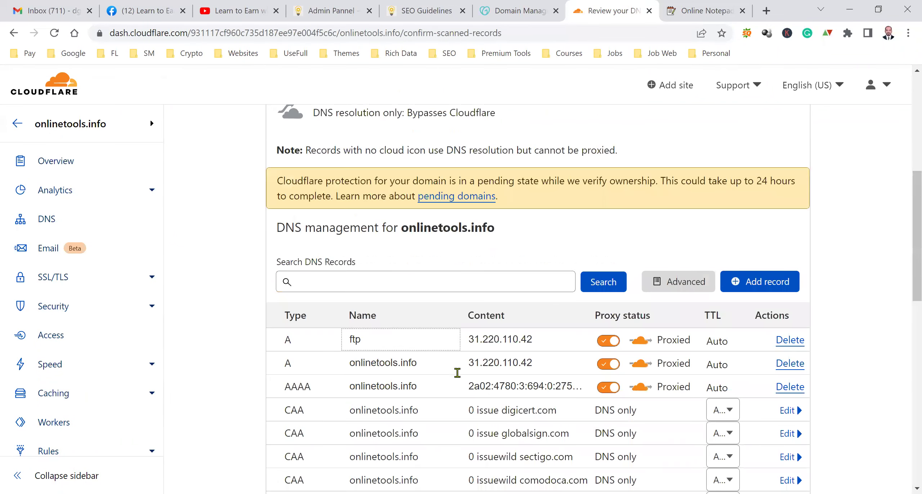
{"action": "scroll", "coordinate": [457, 269], "scroll_direction": "down", "scroll_amount": 2}
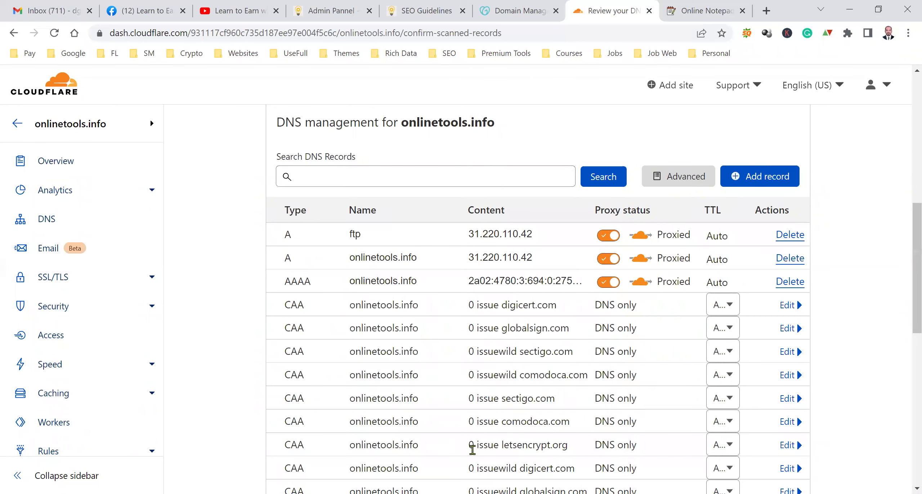
{"action": "scroll", "coordinate": [498, 349], "scroll_direction": "down", "scroll_amount": 3}
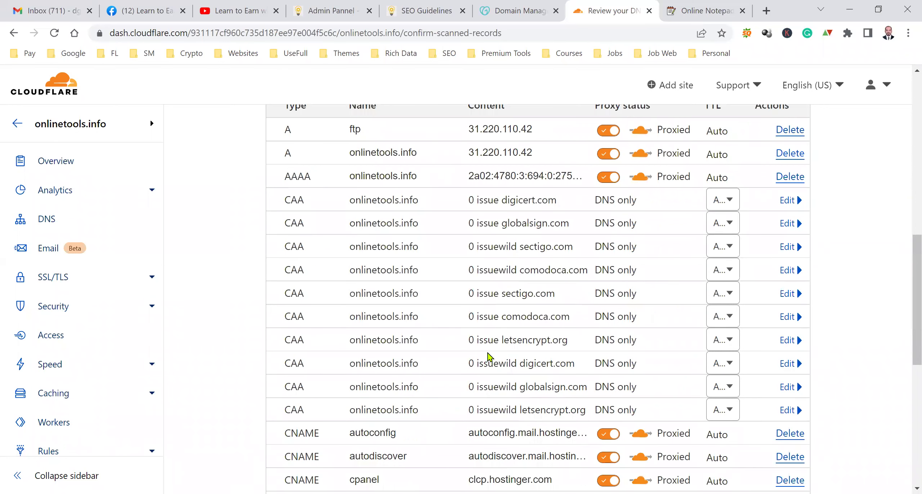
{"action": "scroll", "coordinate": [488, 360], "scroll_direction": "down", "scroll_amount": 5}
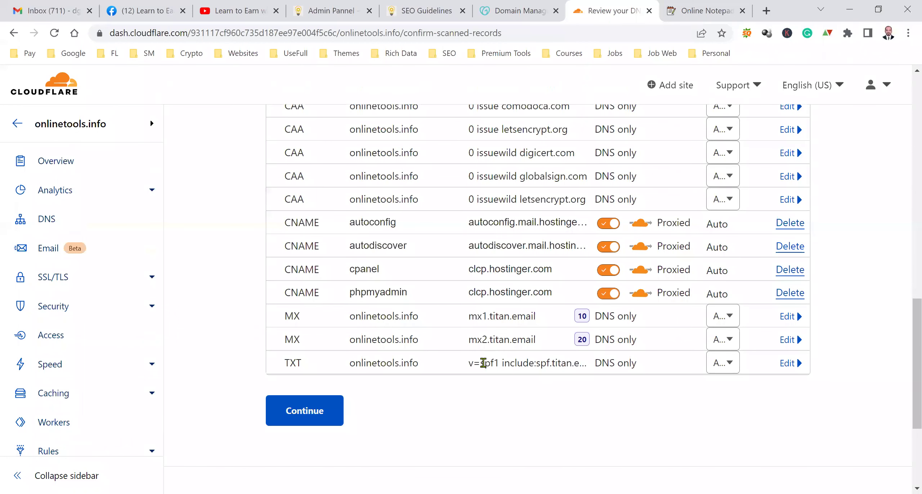
{"action": "scroll", "coordinate": [494, 368], "scroll_direction": "up", "scroll_amount": 15}
{"action": "scroll", "coordinate": [499, 369], "scroll_direction": "down", "scroll_amount": 3}
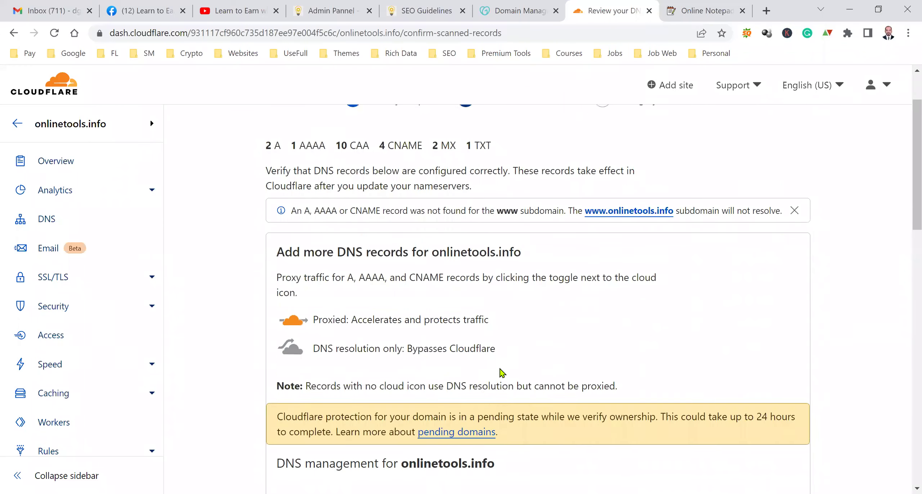
{"action": "scroll", "coordinate": [511, 283], "scroll_direction": "up", "scroll_amount": 3}
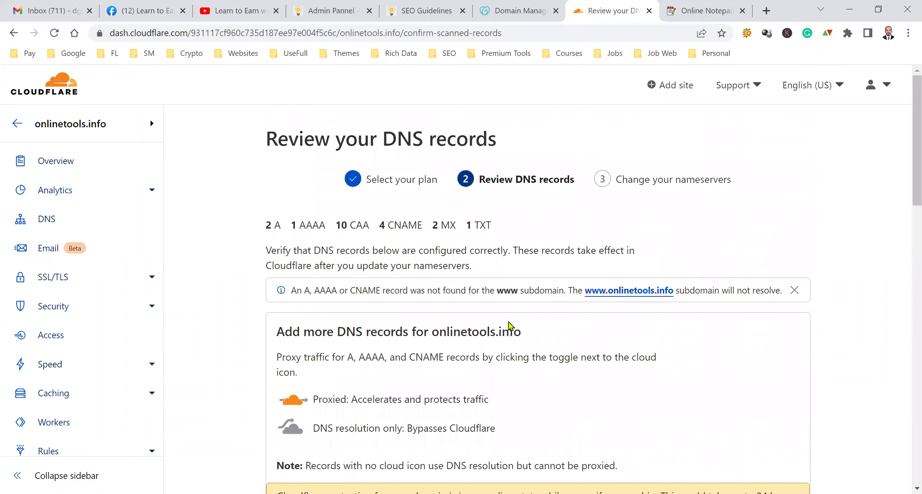
{"action": "scroll", "coordinate": [509, 324], "scroll_direction": "down", "scroll_amount": 3}
{"action": "scroll", "coordinate": [426, 290], "scroll_direction": "down", "scroll_amount": 3}
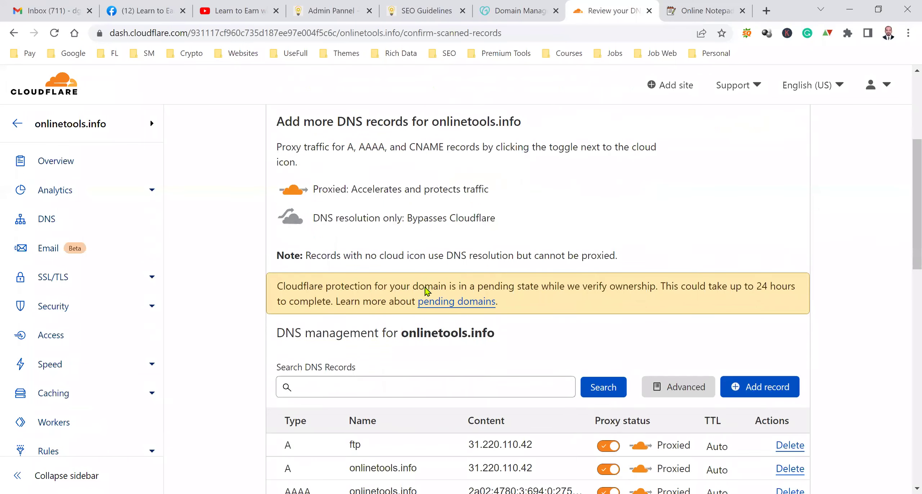
{"action": "scroll", "coordinate": [427, 290], "scroll_direction": "down", "scroll_amount": 3}
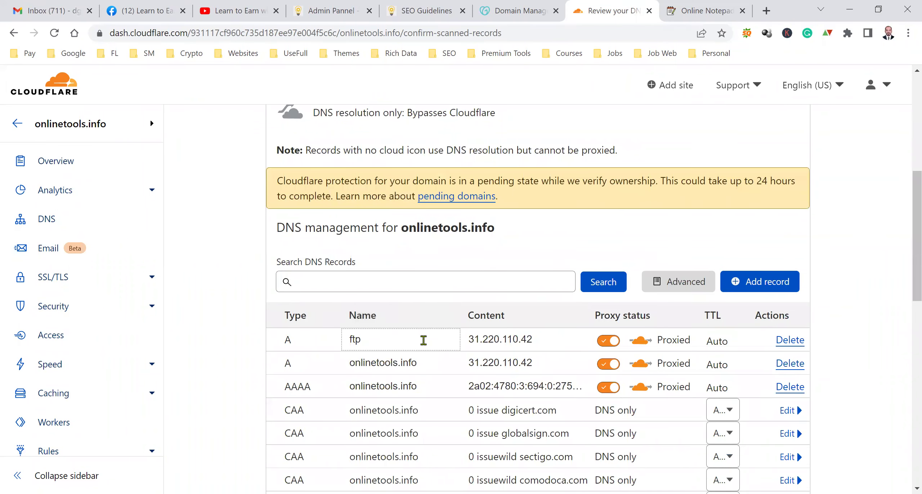
{"action": "scroll", "coordinate": [424, 340], "scroll_direction": "down", "scroll_amount": 3}
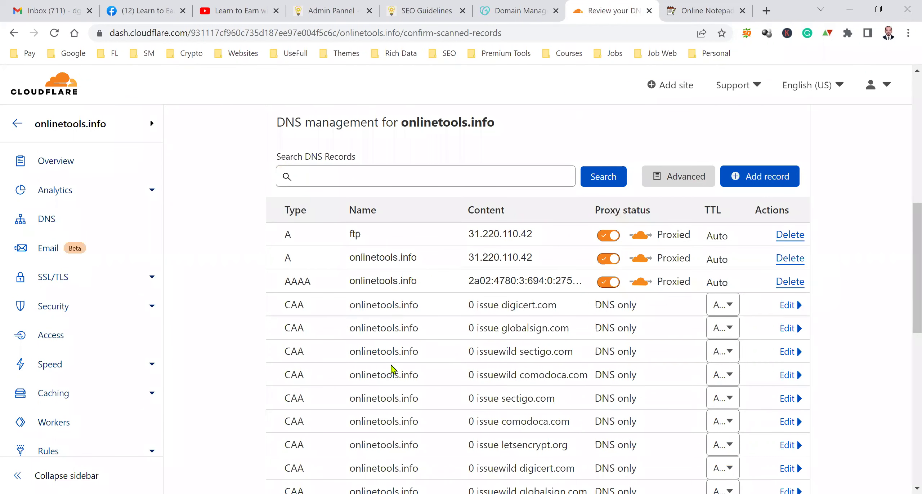
{"action": "scroll", "coordinate": [391, 311], "scroll_direction": "down", "scroll_amount": 9}
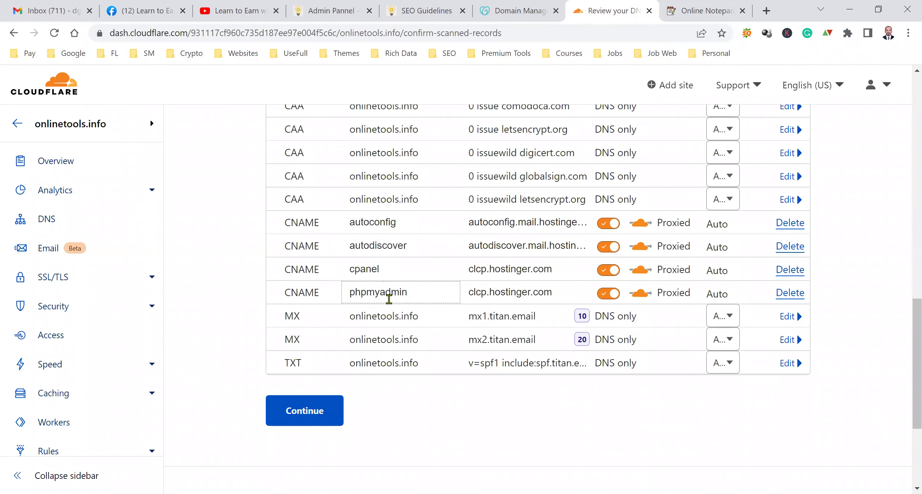
{"action": "scroll", "coordinate": [443, 315], "scroll_direction": "up", "scroll_amount": 9}
{"action": "scroll", "coordinate": [446, 353], "scroll_direction": "up", "scroll_amount": 6}
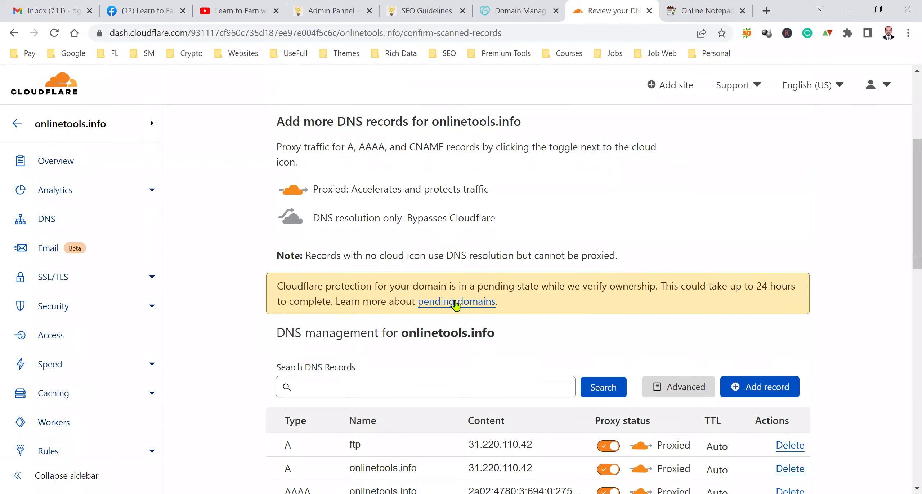
{"action": "scroll", "coordinate": [574, 311], "scroll_direction": "up", "scroll_amount": 3}
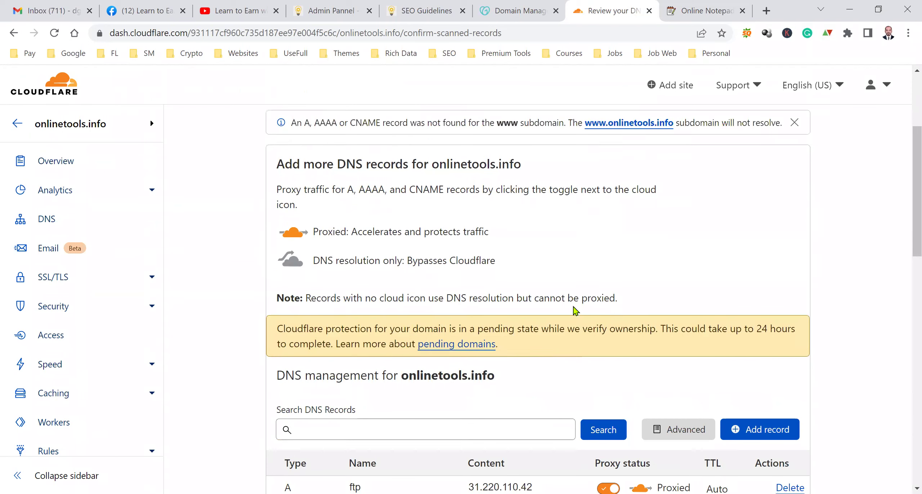
{"action": "scroll", "coordinate": [576, 273], "scroll_direction": "down", "scroll_amount": 6}
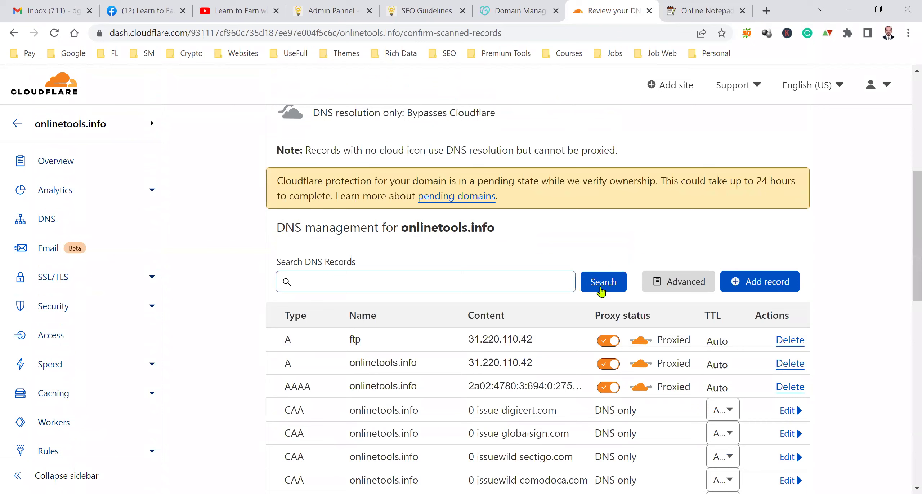
{"action": "scroll", "coordinate": [508, 313], "scroll_direction": "down", "scroll_amount": 6}
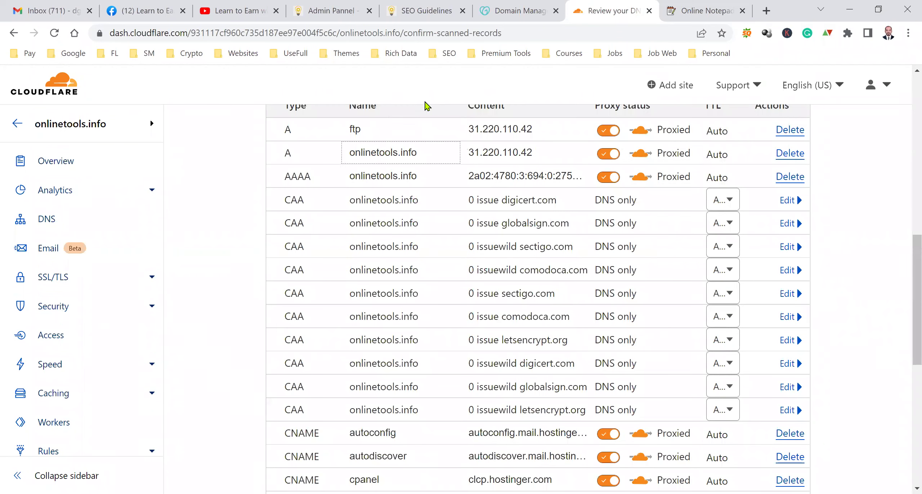
- Start adding a new DNS record for onlinetools.info and set its type to CNAME
{"action": "left_click", "coordinate": [393, 179]}
{"action": "left_click", "coordinate": [361, 161]}
{"action": "scroll", "coordinate": [395, 291], "scroll_direction": "down", "scroll_amount": 9}
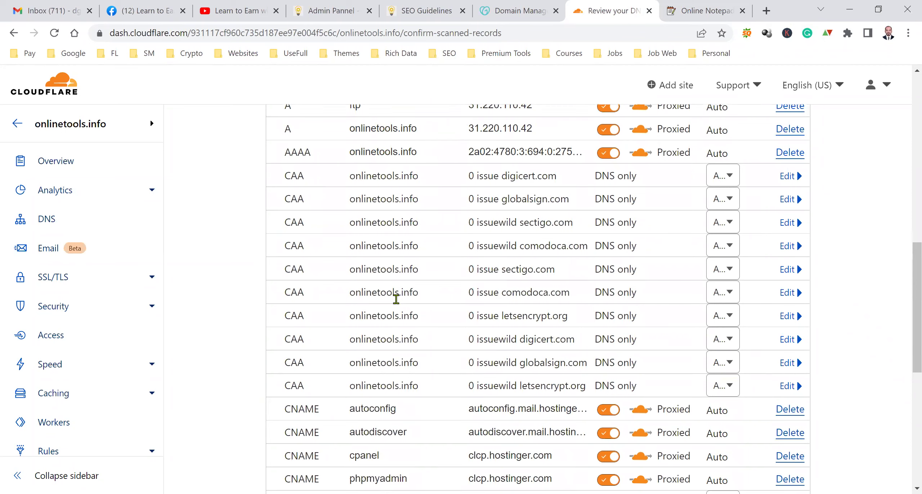
{"action": "scroll", "coordinate": [429, 300], "scroll_direction": "up", "scroll_amount": 9}
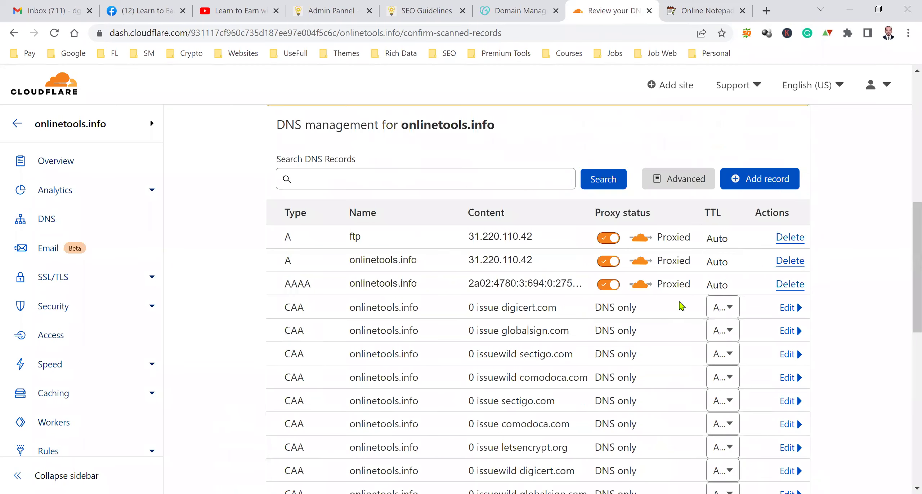
{"action": "left_click", "coordinate": [777, 178]}
{"action": "left_click", "coordinate": [411, 253]}
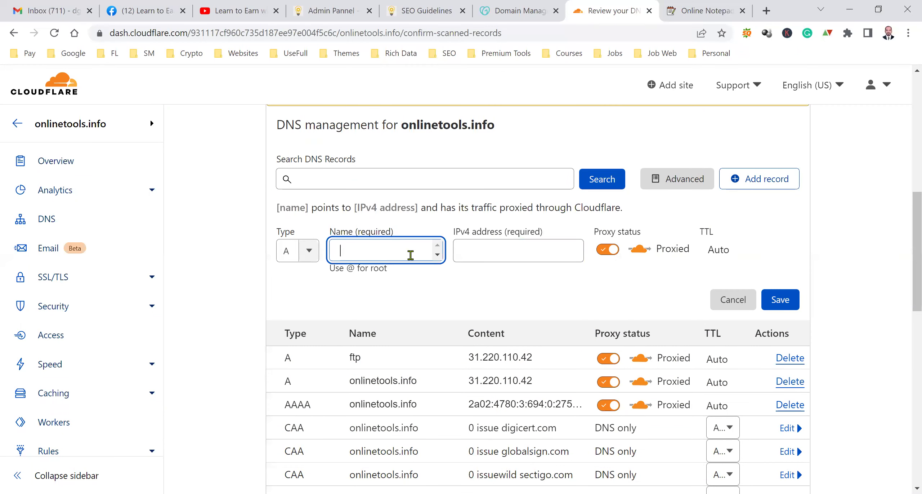
{"action": "left_click", "coordinate": [307, 257]}
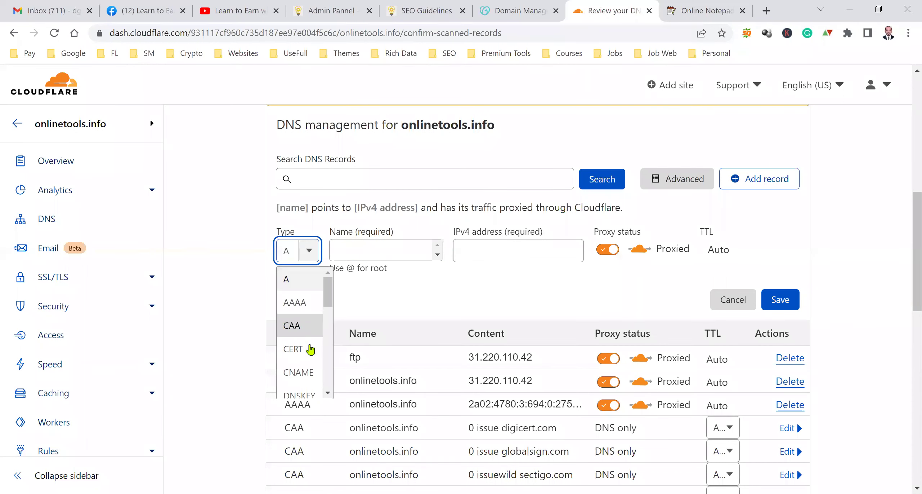
{"action": "scroll", "coordinate": [307, 302], "scroll_direction": "down", "scroll_amount": 3}
{"action": "scroll", "coordinate": [306, 324], "scroll_direction": "up", "scroll_amount": 3}
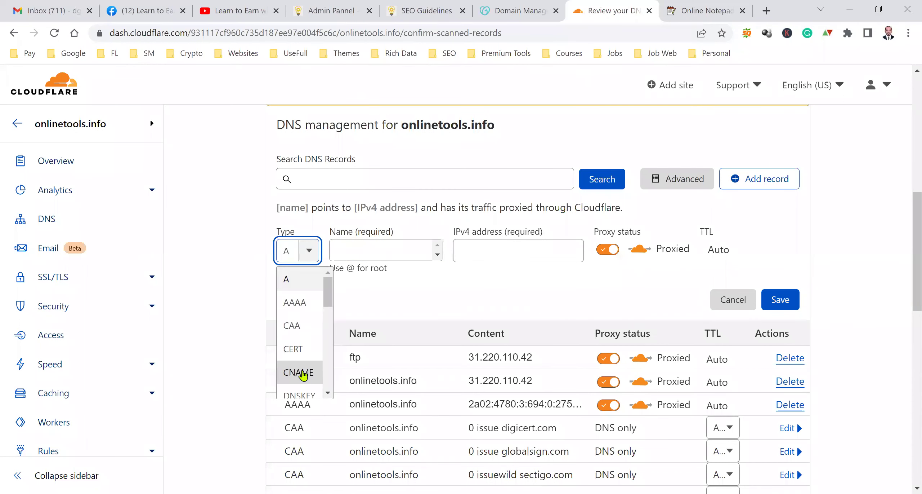
{"action": "left_click", "coordinate": [305, 372]}
- Name the CNAME record www, point it to the target onlinetools.info, and save it
{"action": "left_click", "coordinate": [375, 254]}
{"action": "type", "text": "www"}
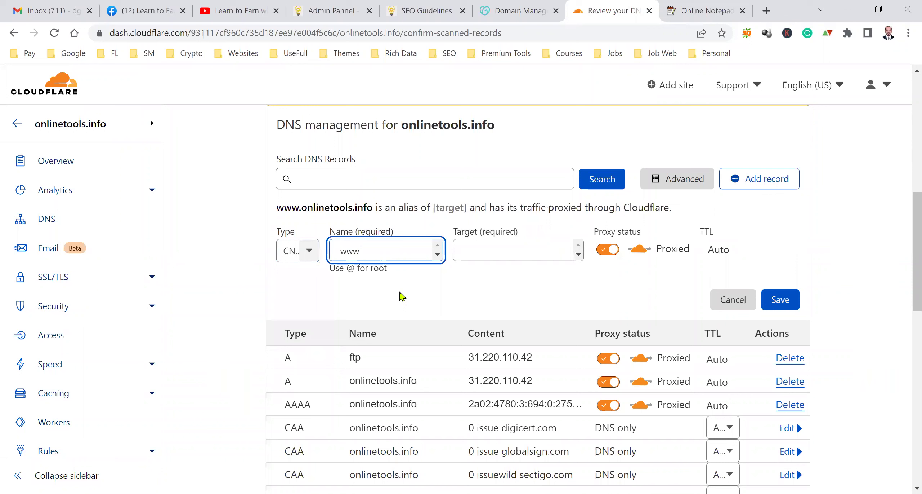
{"action": "key", "text": "Tab"}
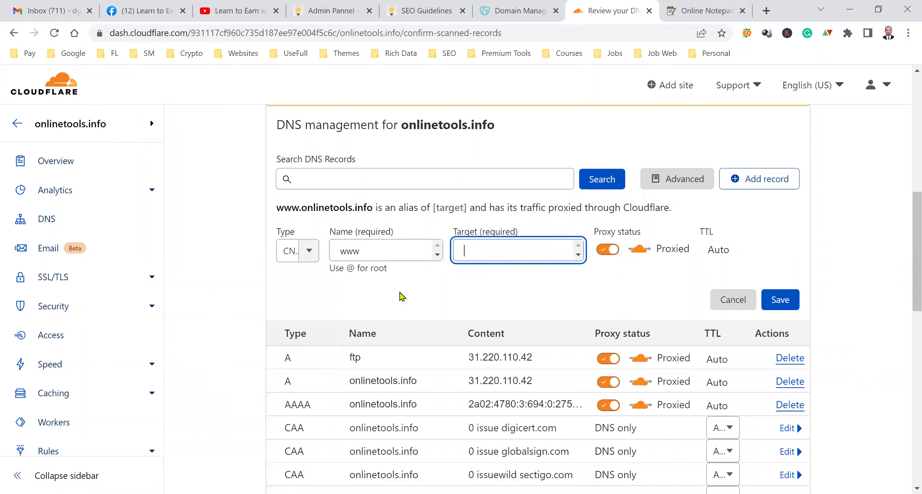
{"action": "type", "text": "online"}
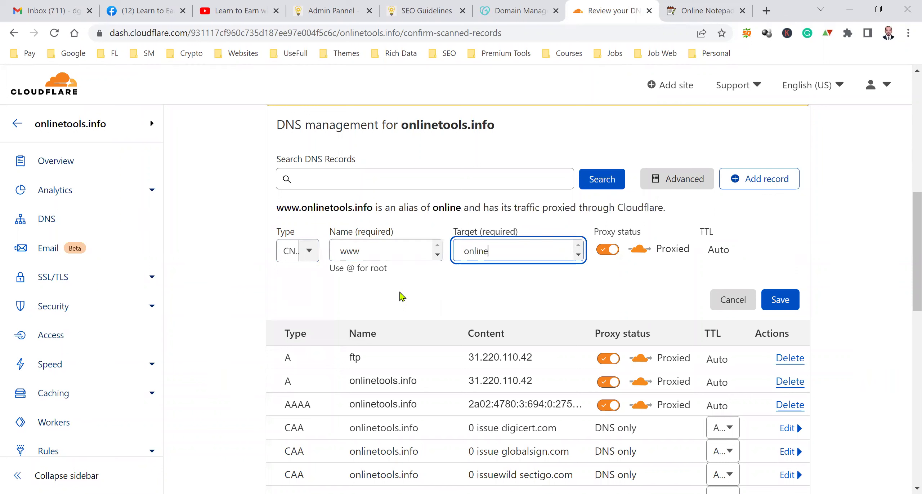
{"action": "type", "text": "tools.info"}
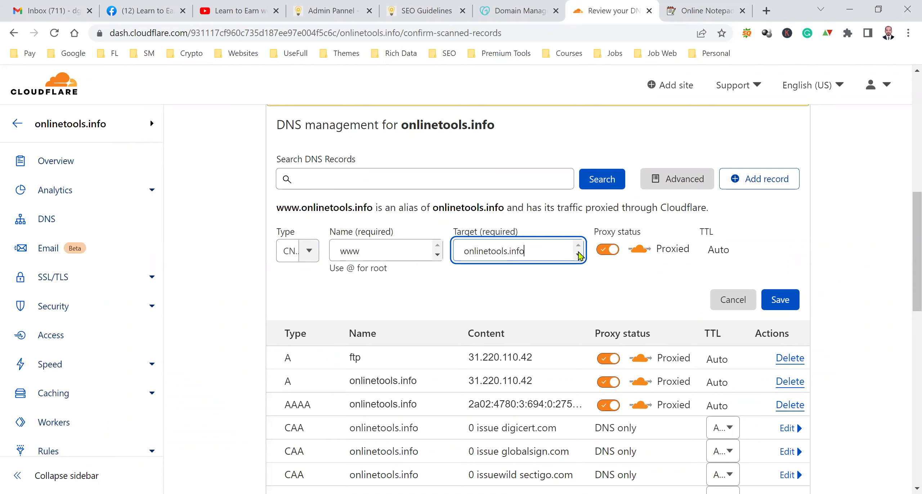
{"action": "left_click", "coordinate": [798, 304]}
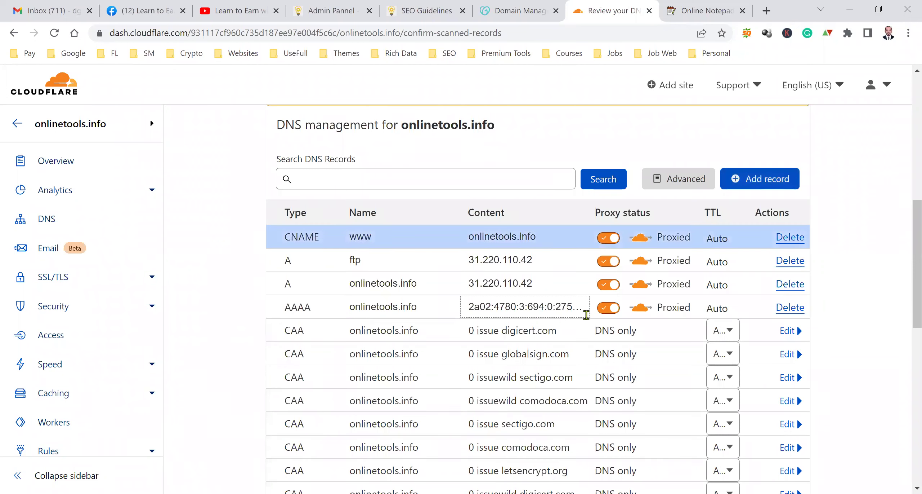
- Finish the DNS record review and continue to the nameserver change instructions
{"action": "scroll", "coordinate": [518, 361], "scroll_direction": "up", "scroll_amount": 7}
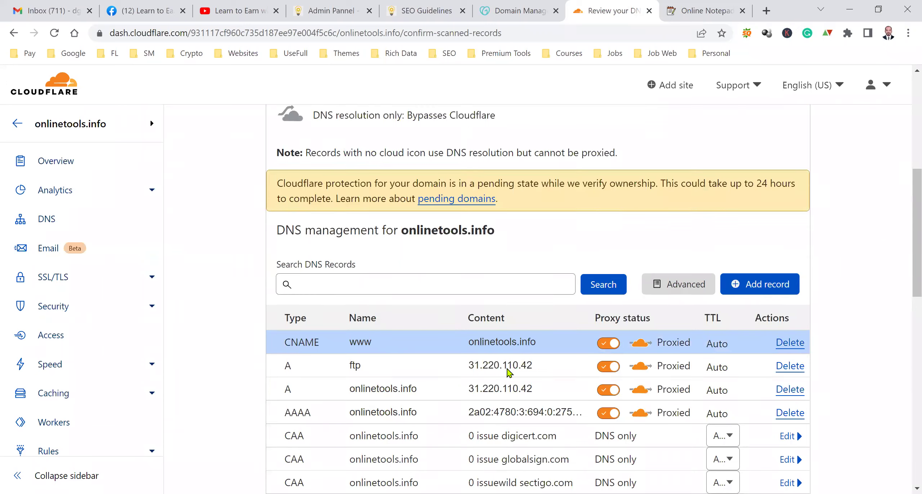
{"action": "scroll", "coordinate": [525, 377], "scroll_direction": "down", "scroll_amount": 5}
{"action": "scroll", "coordinate": [665, 367], "scroll_direction": "down", "scroll_amount": 10}
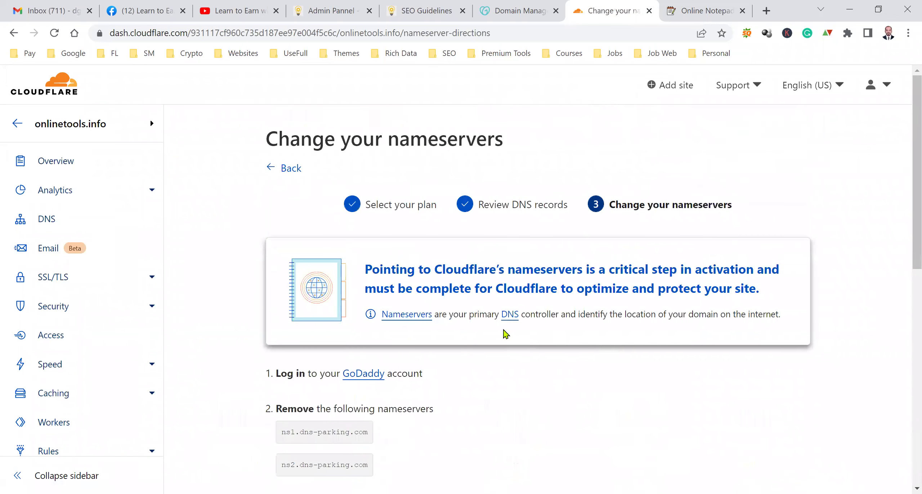
- Review which nameservers to remove and add for onlinetools.info, and copy the Cloudflare nameserver algin.ns.cloudflare.com
{"action": "scroll", "coordinate": [506, 333], "scroll_direction": "down", "scroll_amount": 7}
{"action": "scroll", "coordinate": [432, 306], "scroll_direction": "up", "scroll_amount": 3}
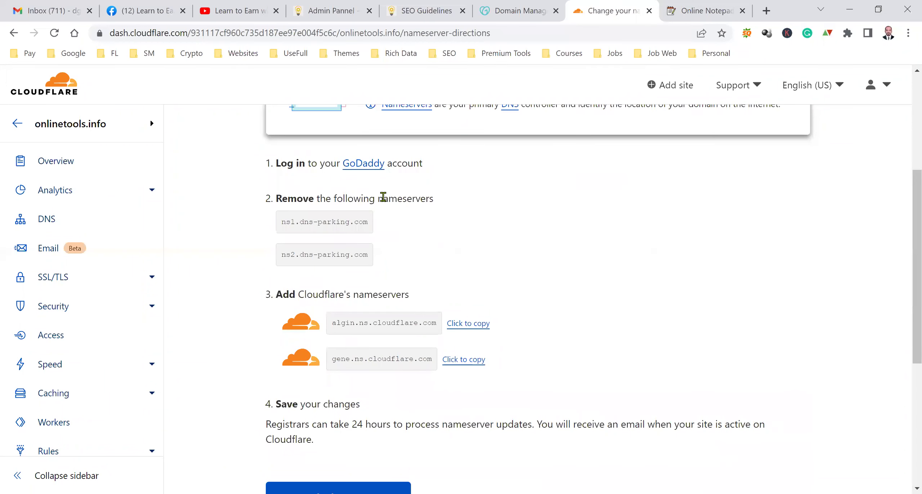
{"action": "scroll", "coordinate": [383, 196], "scroll_direction": "up", "scroll_amount": 3}
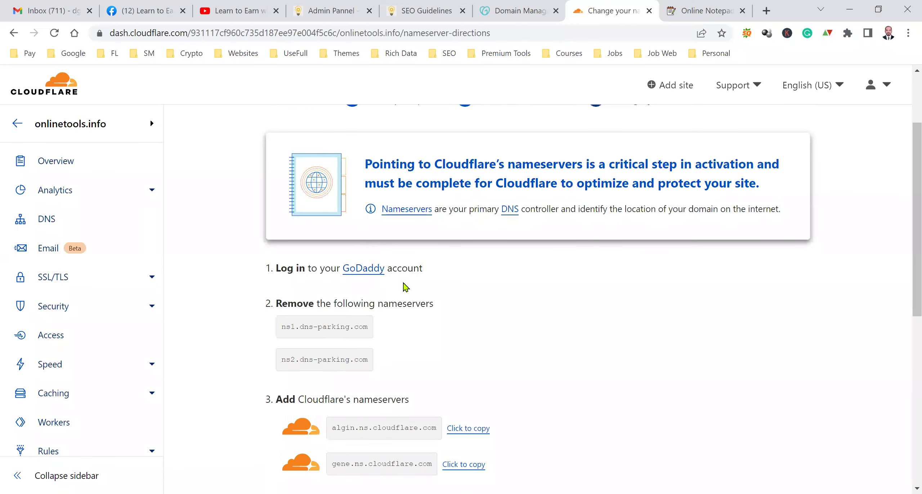
{"action": "scroll", "coordinate": [370, 298], "scroll_direction": "down", "scroll_amount": 3}
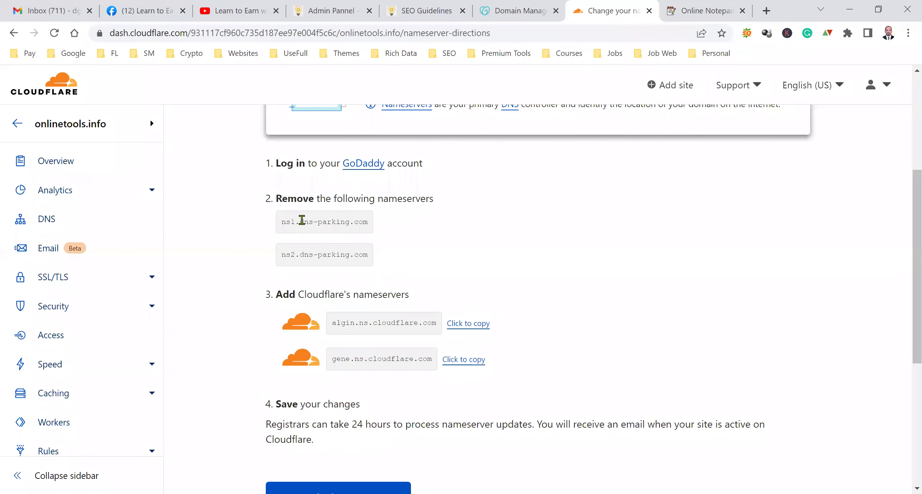
{"action": "left_click_drag", "start_coordinate": [302, 221], "coordinate": [331, 279]}
{"action": "scroll", "coordinate": [369, 310], "scroll_direction": "down", "scroll_amount": 3}
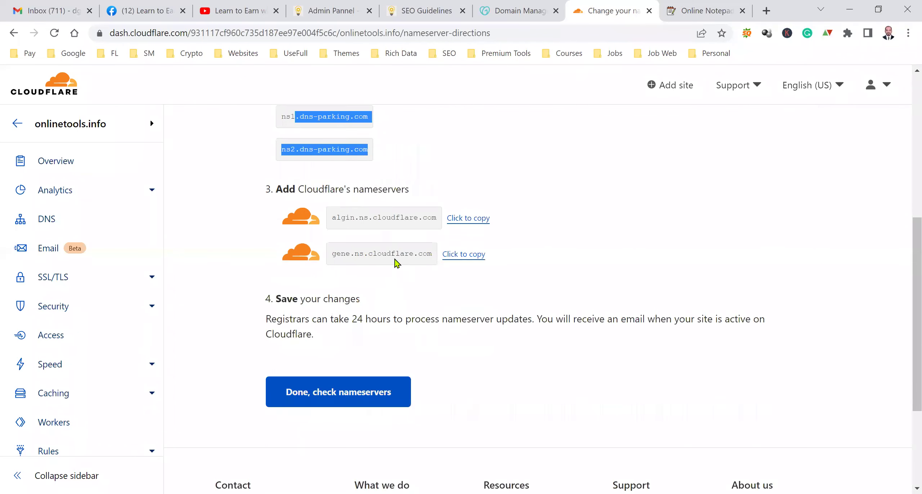
{"action": "left_click", "coordinate": [476, 226]}
- Switch to the GoDaddy domain settings and open DNS management for onlinetools.info
{"action": "left_click", "coordinate": [541, 3]}
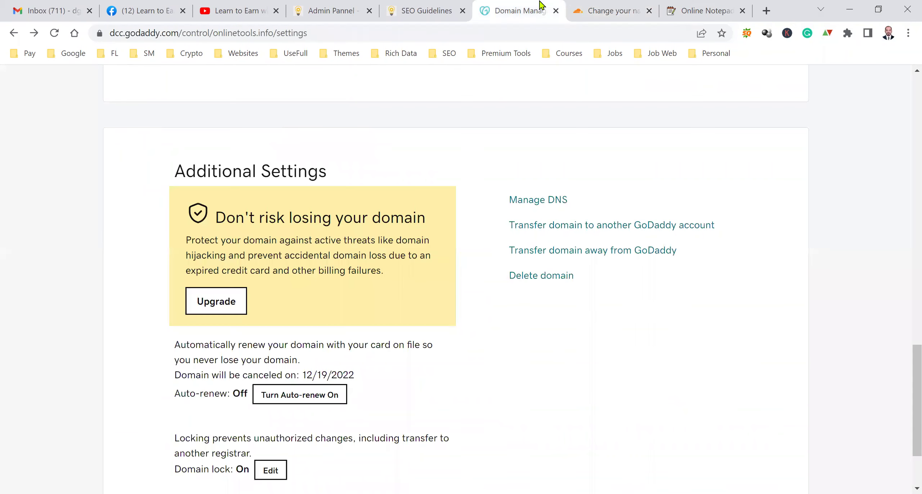
{"action": "scroll", "coordinate": [412, 230], "scroll_direction": "down", "scroll_amount": 3}
{"action": "scroll", "coordinate": [424, 242], "scroll_direction": "up", "scroll_amount": 10}
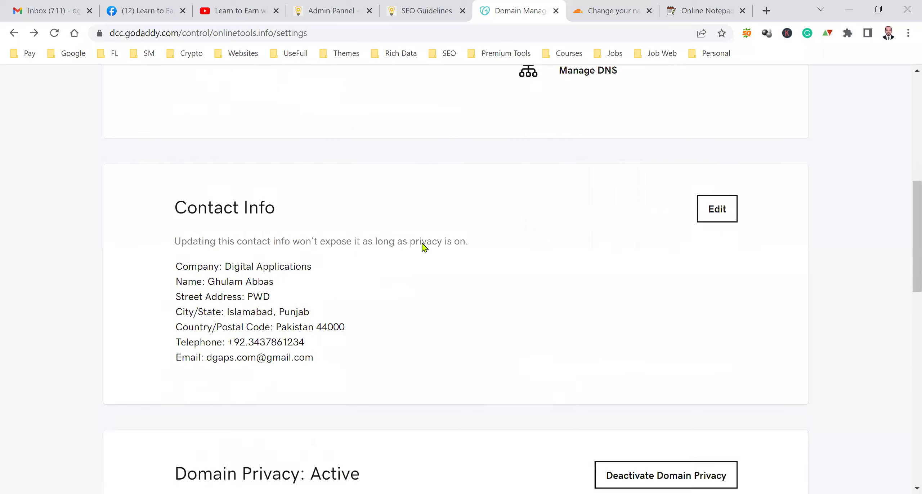
{"action": "scroll", "coordinate": [424, 247], "scroll_direction": "up", "scroll_amount": 5}
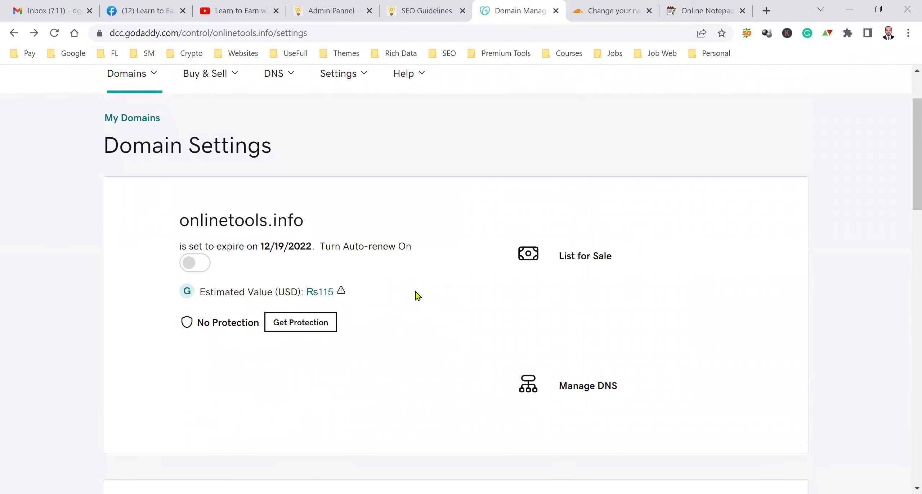
{"action": "scroll", "coordinate": [417, 295], "scroll_direction": "down", "scroll_amount": 8}
{"action": "scroll", "coordinate": [418, 295], "scroll_direction": "down", "scroll_amount": 5}
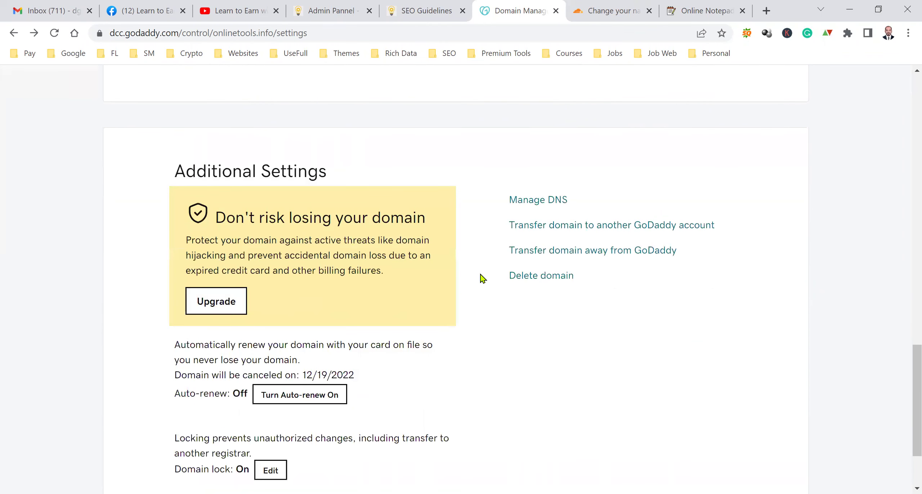
{"action": "left_click", "coordinate": [538, 202]}
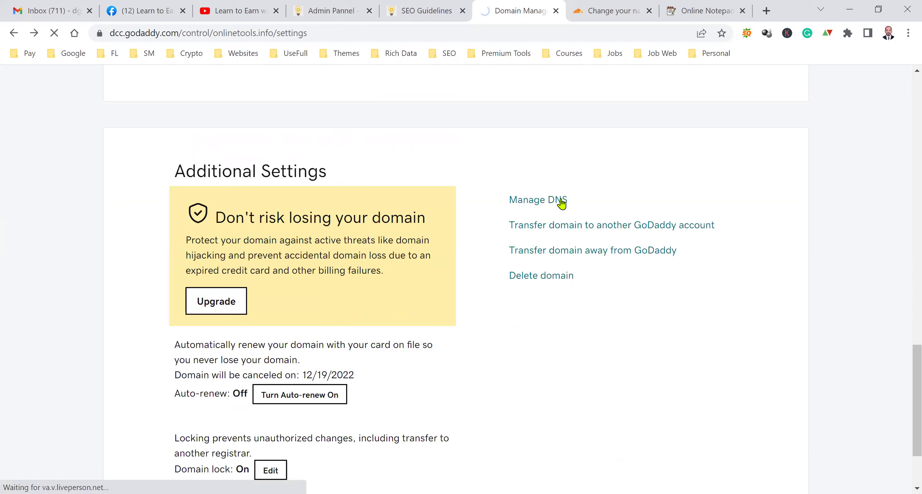
- Choose to enter custom nameservers for onlinetools.info and set the first one to algin.ns.cloudflare.com
{"action": "scroll", "coordinate": [385, 245], "scroll_direction": "down", "scroll_amount": 8}
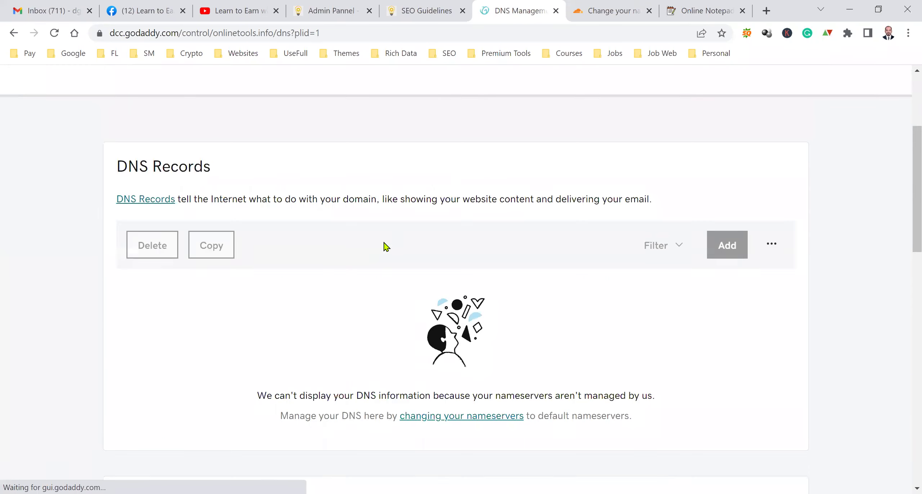
{"action": "scroll", "coordinate": [361, 227], "scroll_direction": "down", "scroll_amount": 5}
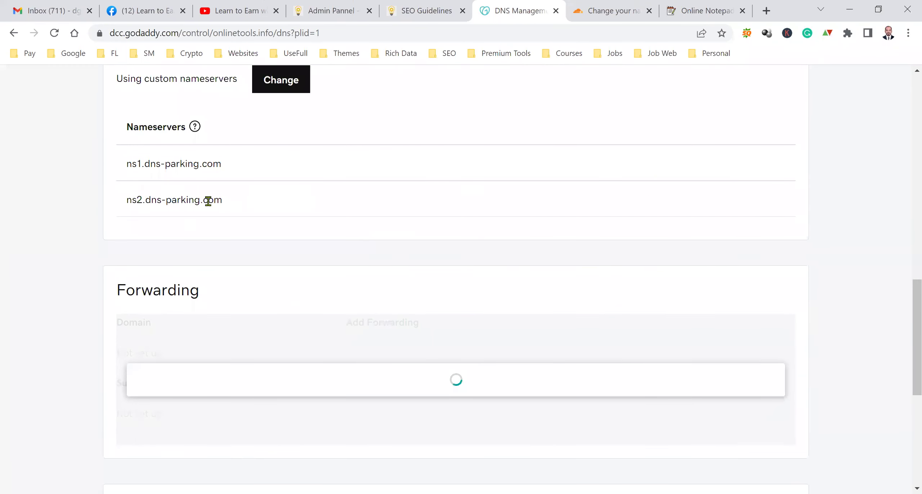
{"action": "left_click", "coordinate": [290, 90]}
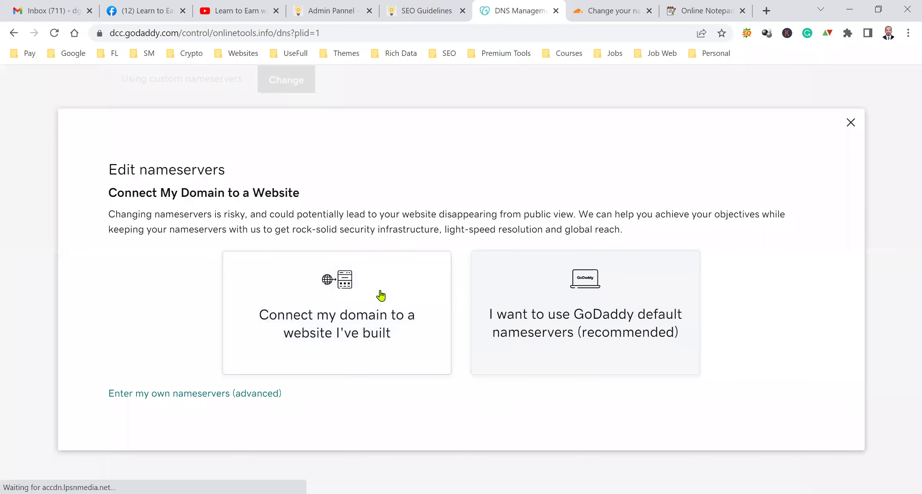
{"action": "left_click", "coordinate": [248, 395]}
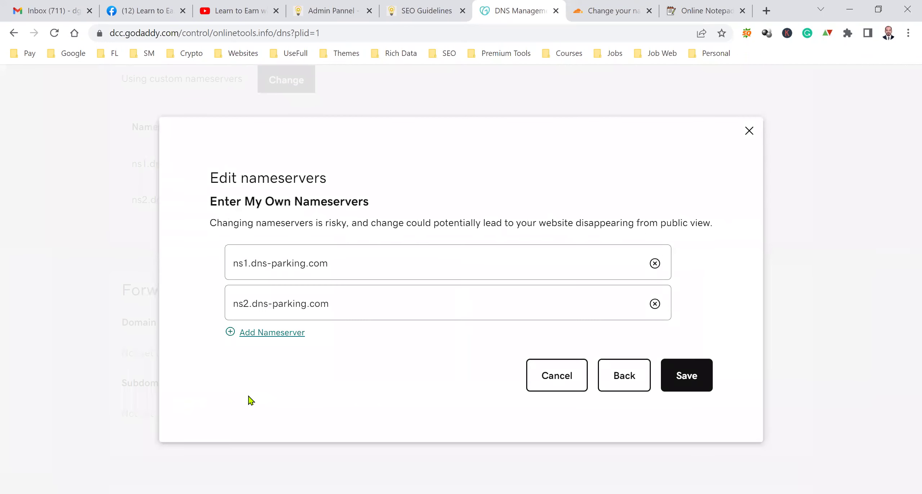
{"action": "left_click_drag", "start_coordinate": [357, 275], "coordinate": [179, 274]}
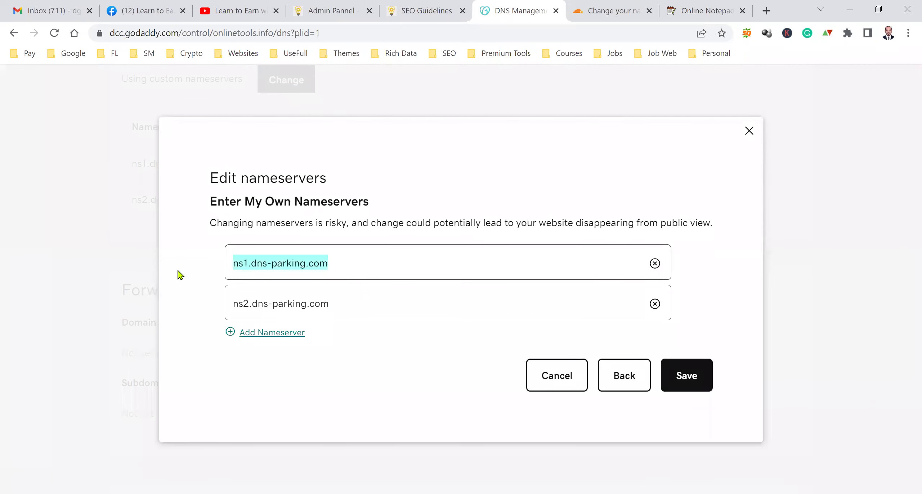
{"action": "key", "text": "ctrl+v"}
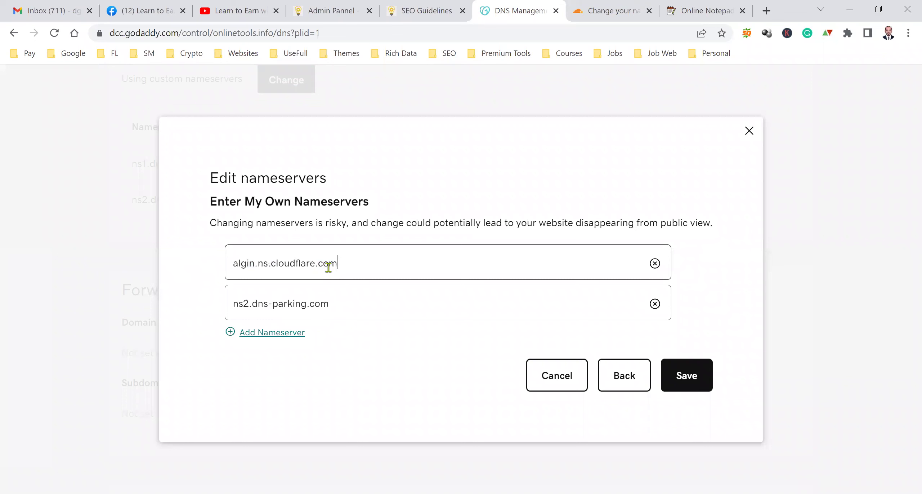
- Copy gene.ns.cloudflare.com from the Cloudflare instructions and set it as the second nameserver in GoDaddy
{"action": "left_click", "coordinate": [619, 10]}
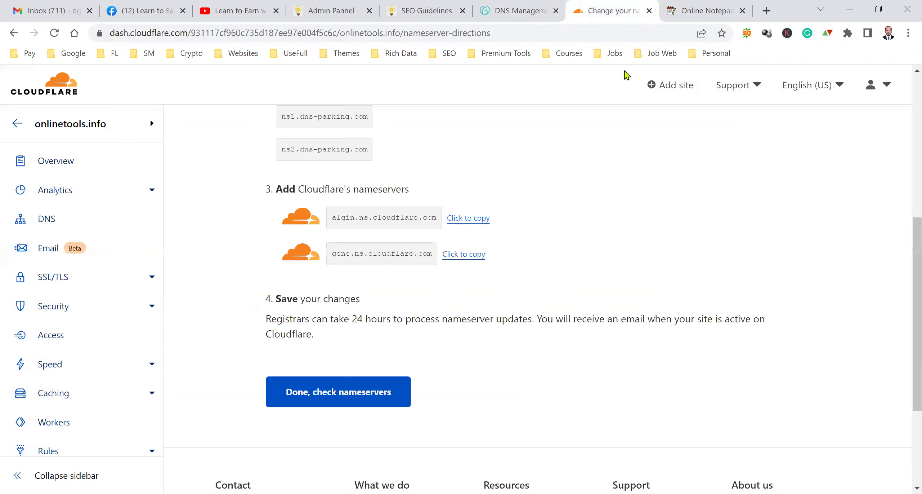
{"action": "left_click", "coordinate": [471, 257]}
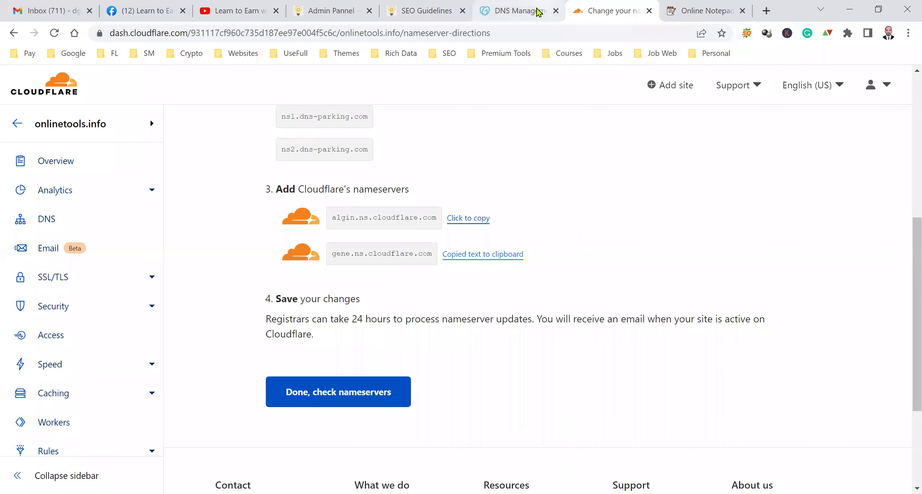
{"action": "left_click", "coordinate": [551, 7]}
{"action": "left_click_drag", "start_coordinate": [324, 303], "coordinate": [215, 307]}
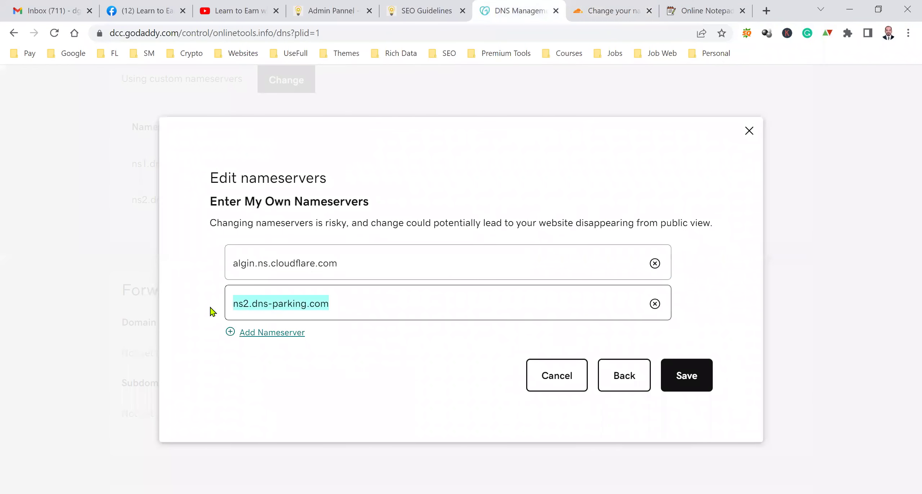
{"action": "key", "text": "ctrl+v"}
- Save the nameserver change, consent to the update for onlinetools.info, and check the updated nameserver list
{"action": "left_click", "coordinate": [696, 384]}
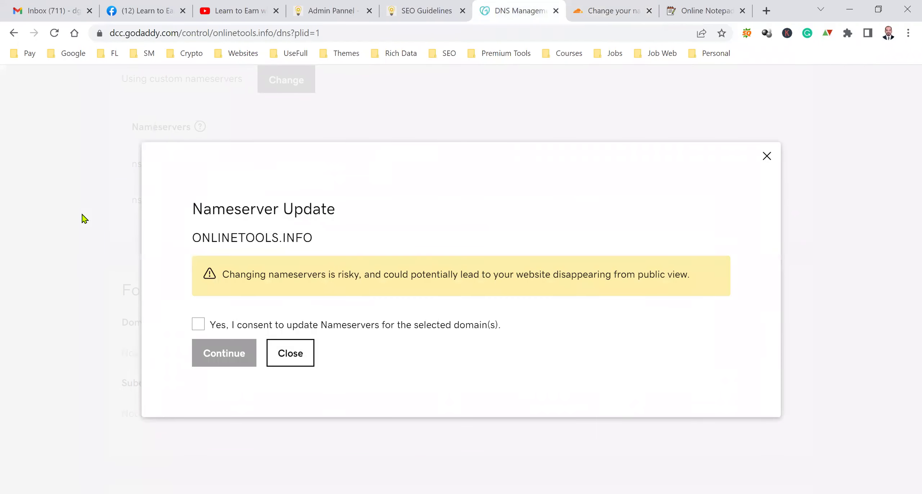
{"action": "left_click", "coordinate": [196, 328]}
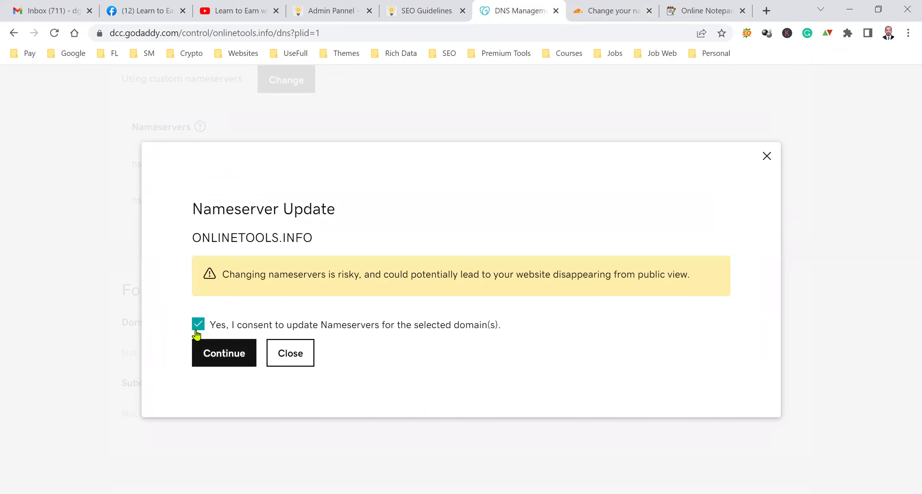
{"action": "left_click", "coordinate": [222, 358]}
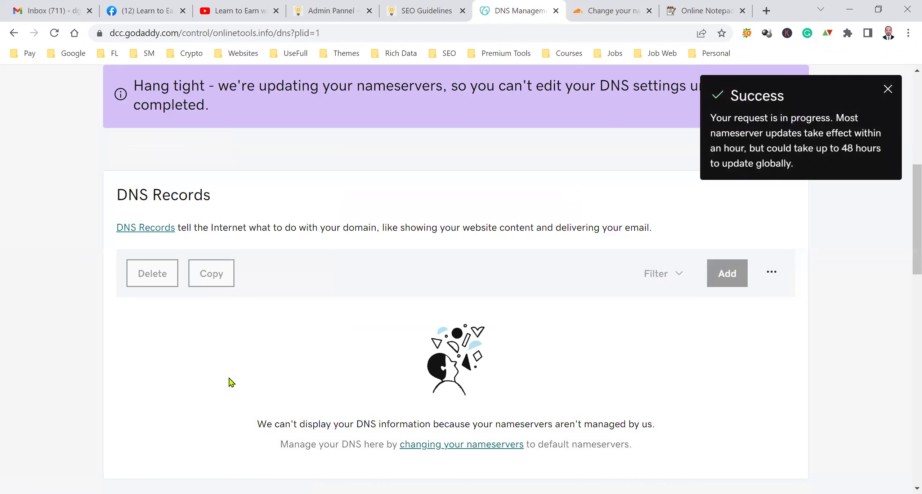
{"action": "scroll", "coordinate": [330, 355], "scroll_direction": "down", "scroll_amount": 3}
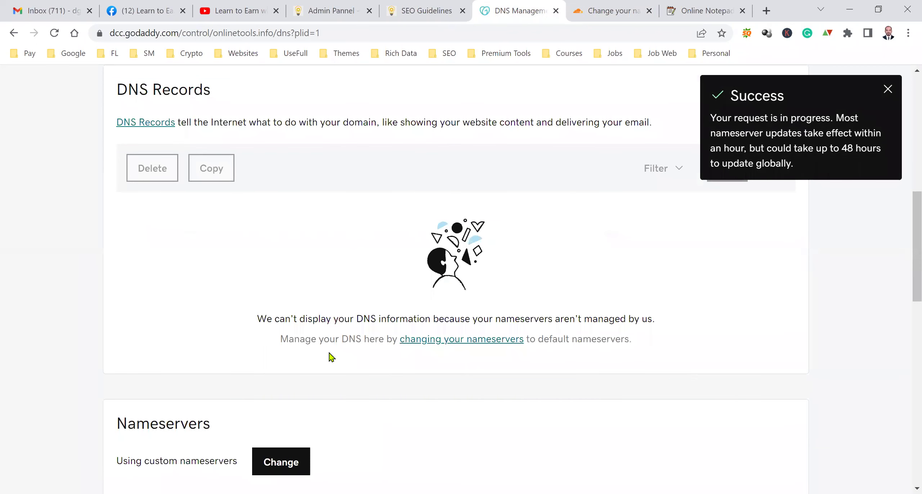
{"action": "scroll", "coordinate": [331, 361], "scroll_direction": "down", "scroll_amount": 10}
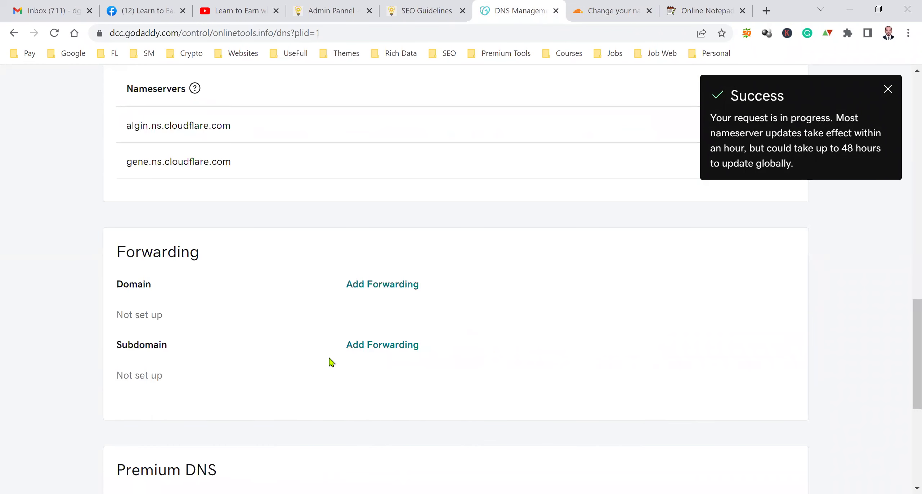
- Return to Cloudflare, submit the onlinetools.info nameservers for checking, and skip the configuration recommendations
{"action": "scroll", "coordinate": [331, 362], "scroll_direction": "up", "scroll_amount": 15}
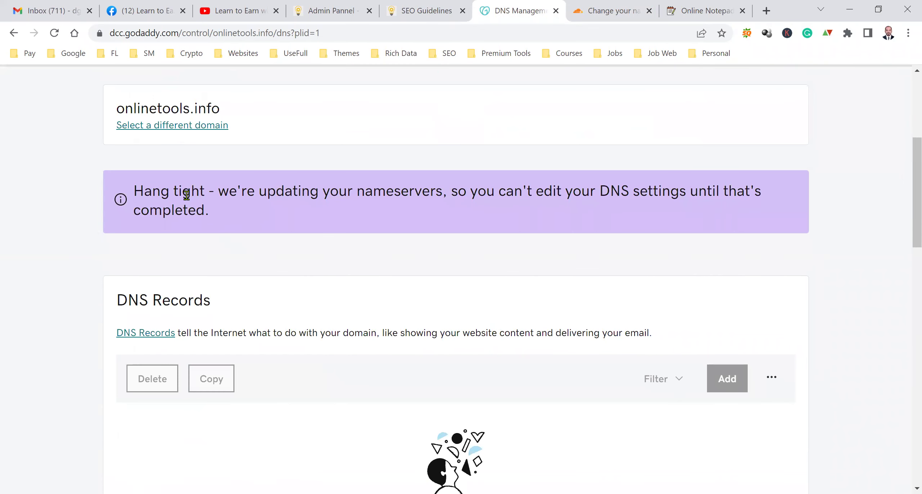
{"action": "left_click", "coordinate": [615, 9]}
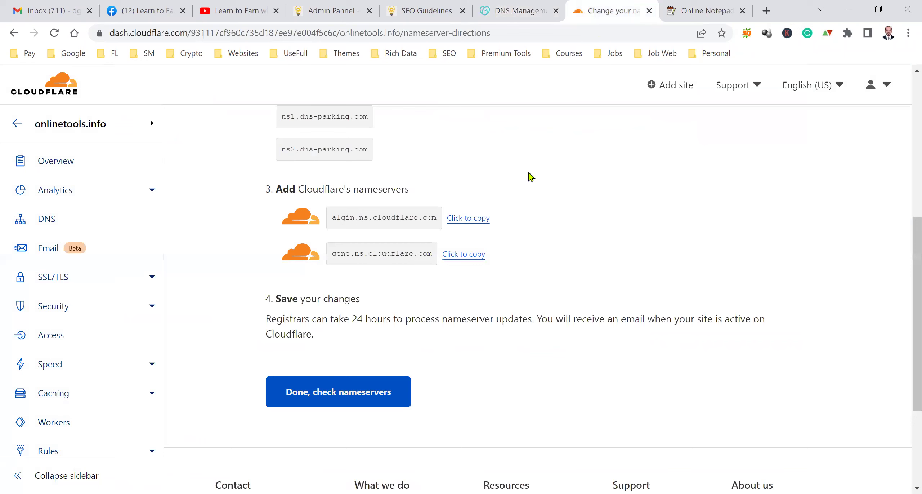
{"action": "left_click", "coordinate": [345, 397]}
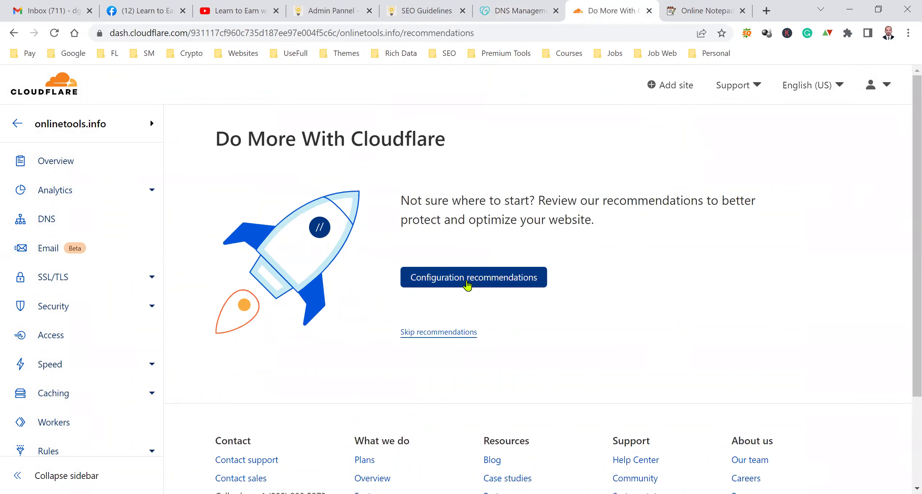
{"action": "left_click", "coordinate": [446, 332]}
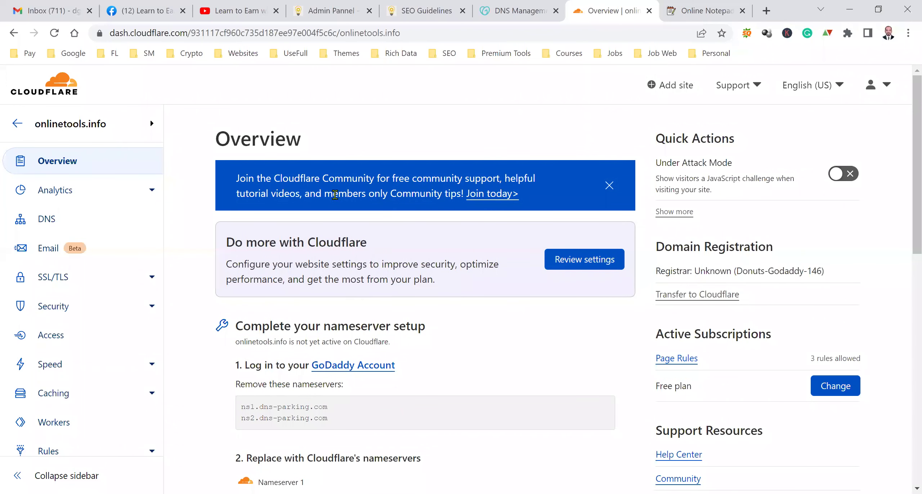
- Review the onlinetools.info overview, check its status in the account's website list, and reopen the site
{"action": "scroll", "coordinate": [508, 339], "scroll_direction": "down", "scroll_amount": 8}
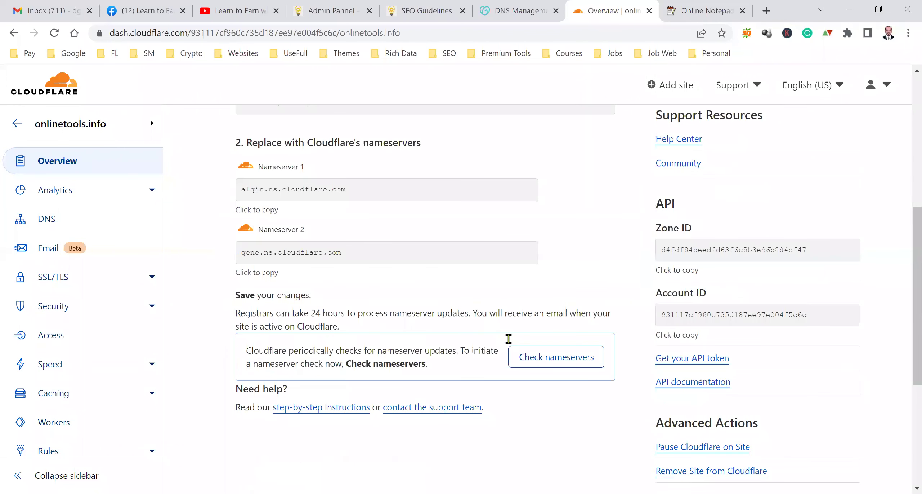
{"action": "scroll", "coordinate": [526, 376], "scroll_direction": "down", "scroll_amount": 3}
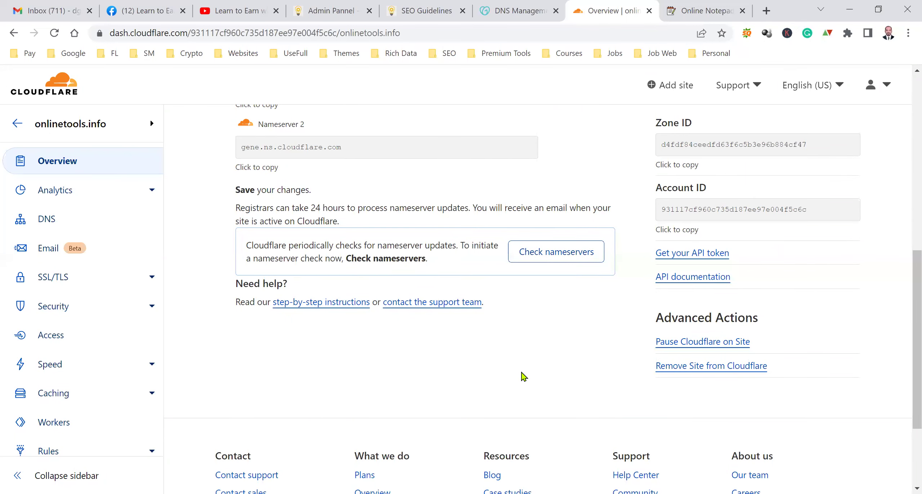
{"action": "scroll", "coordinate": [526, 367], "scroll_direction": "up", "scroll_amount": 10}
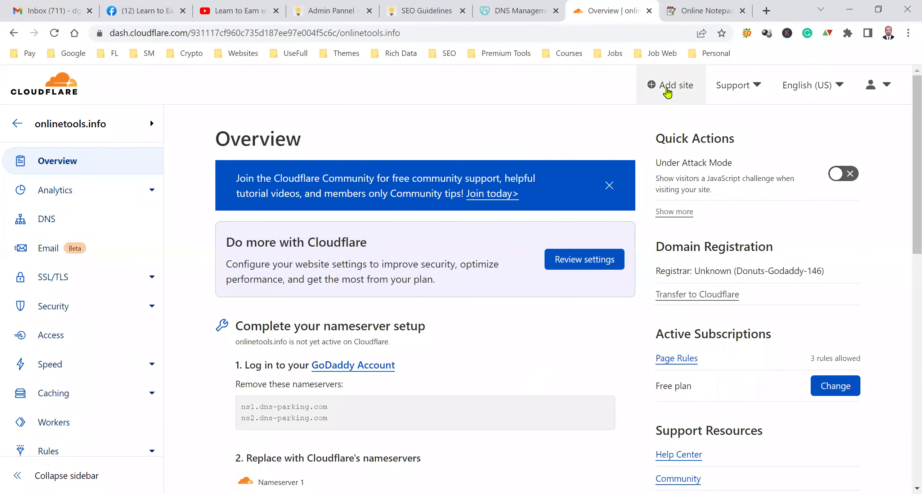
{"action": "left_click", "coordinate": [52, 99]}
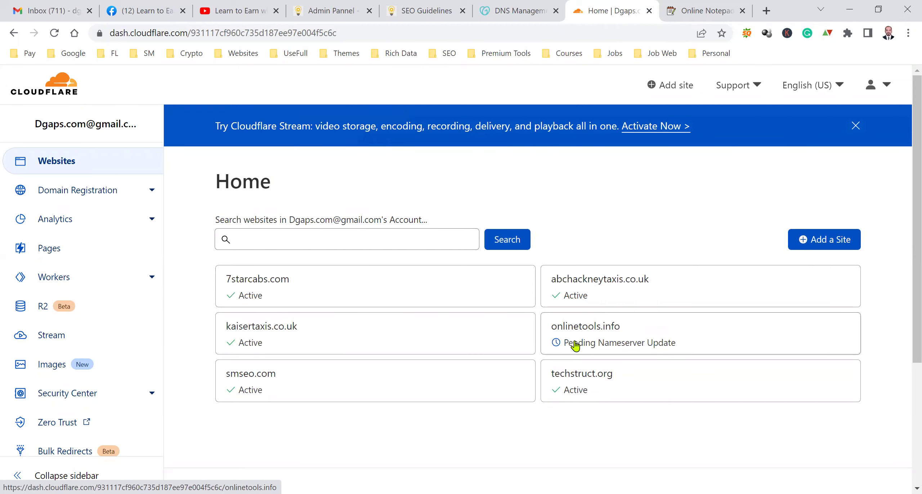
{"action": "left_click", "coordinate": [616, 344]}
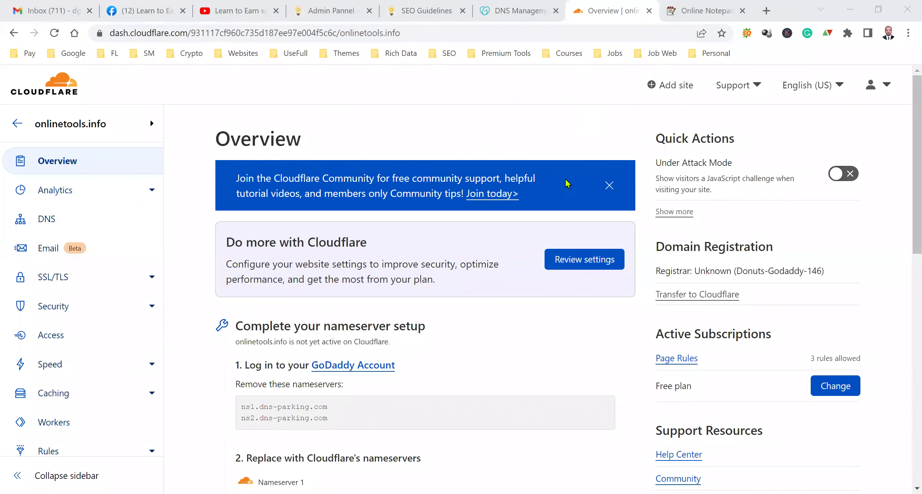
{"action": "scroll", "coordinate": [567, 183], "scroll_direction": "down", "scroll_amount": 6}
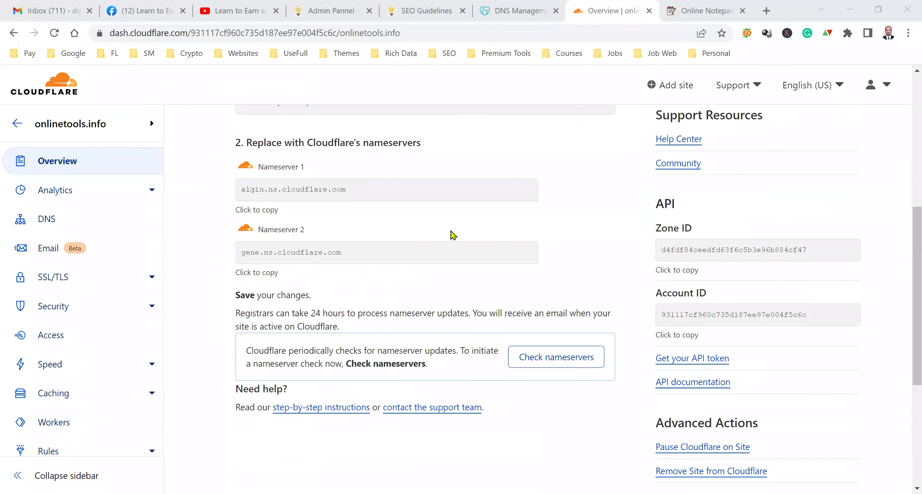
- Open the DNS records of onlinetools.info and examine the root A, AAAA and www CNAME entries
{"action": "left_click", "coordinate": [47, 219]}
{"action": "scroll", "coordinate": [451, 212], "scroll_direction": "down", "scroll_amount": 6}
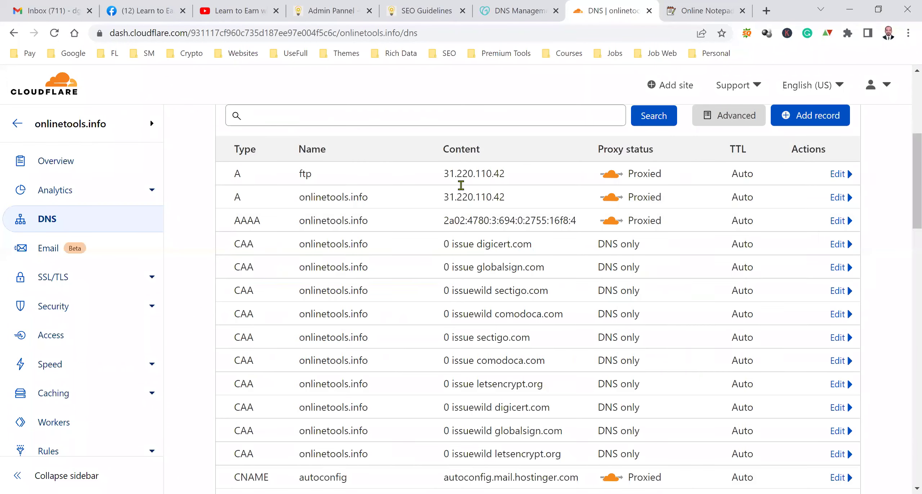
{"action": "scroll", "coordinate": [453, 349], "scroll_direction": "down", "scroll_amount": 3}
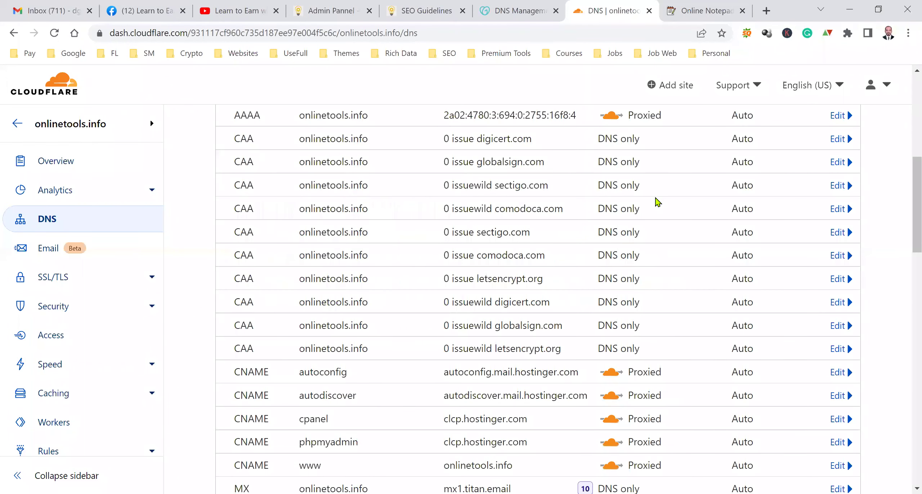
{"action": "scroll", "coordinate": [675, 247], "scroll_direction": "up", "scroll_amount": 3}
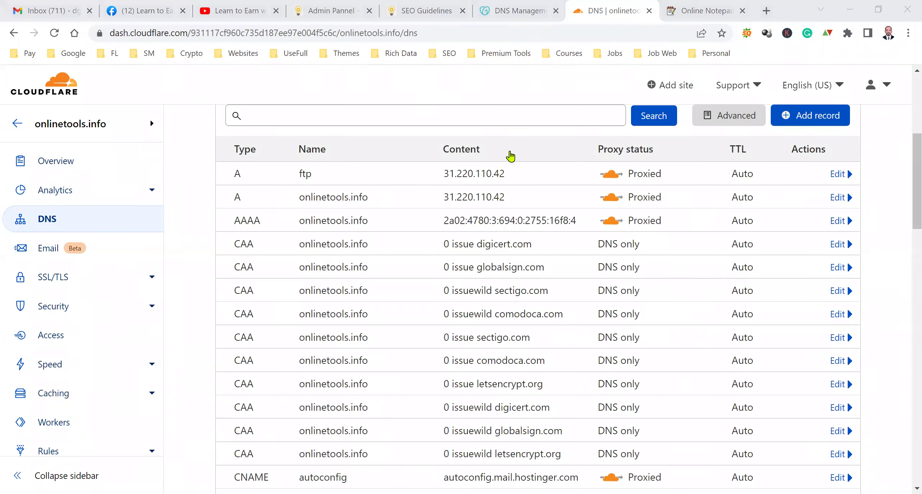
{"action": "scroll", "coordinate": [545, 238], "scroll_direction": "down", "scroll_amount": 5}
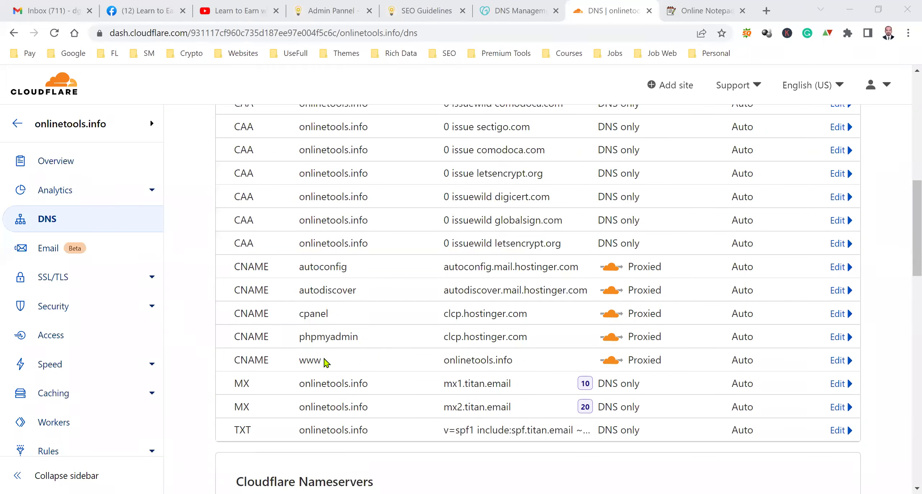
{"action": "left_click_drag", "start_coordinate": [323, 361], "coordinate": [296, 362]}
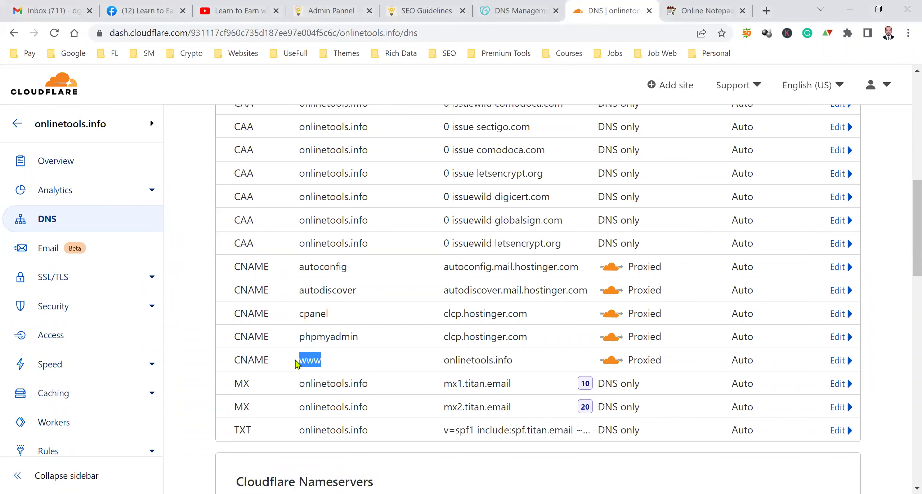
{"action": "scroll", "coordinate": [350, 349], "scroll_direction": "up", "scroll_amount": 5}
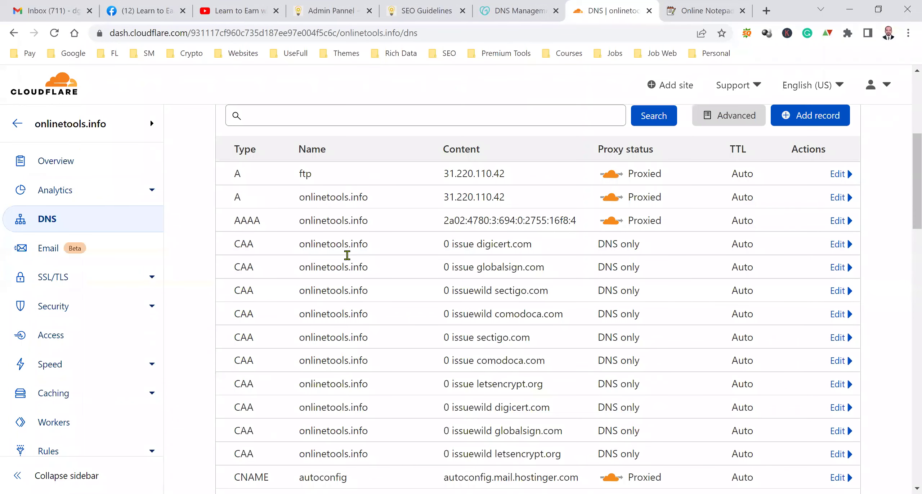
{"action": "scroll", "coordinate": [370, 346], "scroll_direction": "down", "scroll_amount": 5}
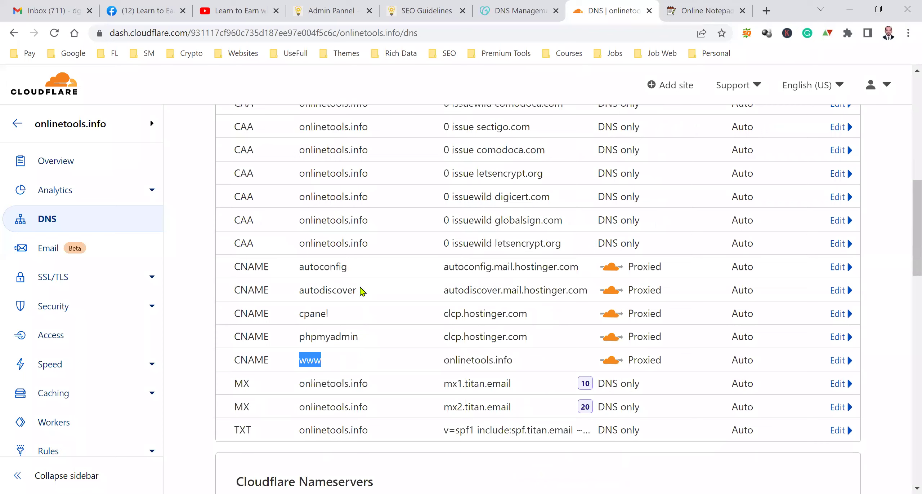
{"action": "scroll", "coordinate": [682, 302], "scroll_direction": "up", "scroll_amount": 7}
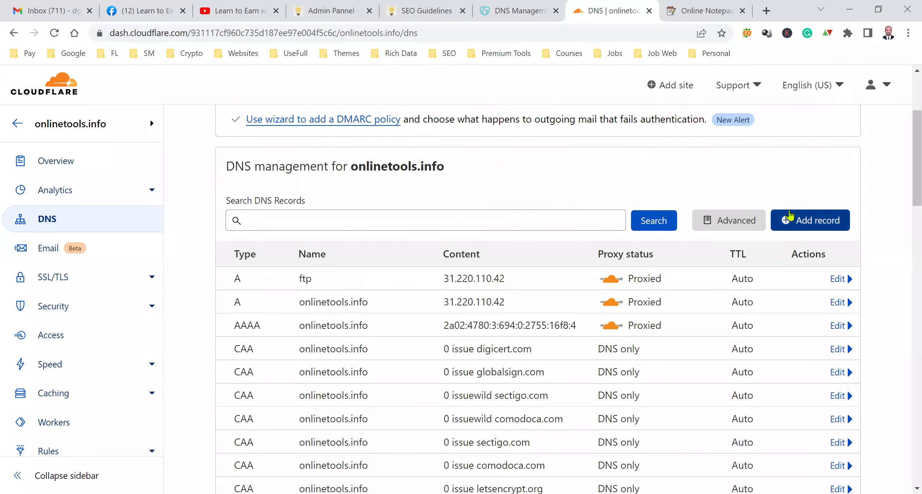
{"action": "left_click", "coordinate": [811, 220]}
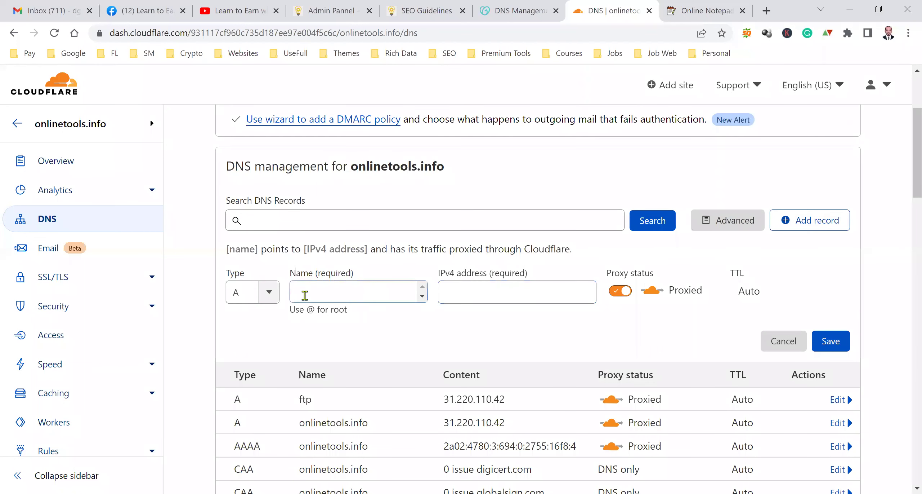
{"action": "left_click", "coordinate": [271, 298]}
{"action": "left_click", "coordinate": [271, 299]}
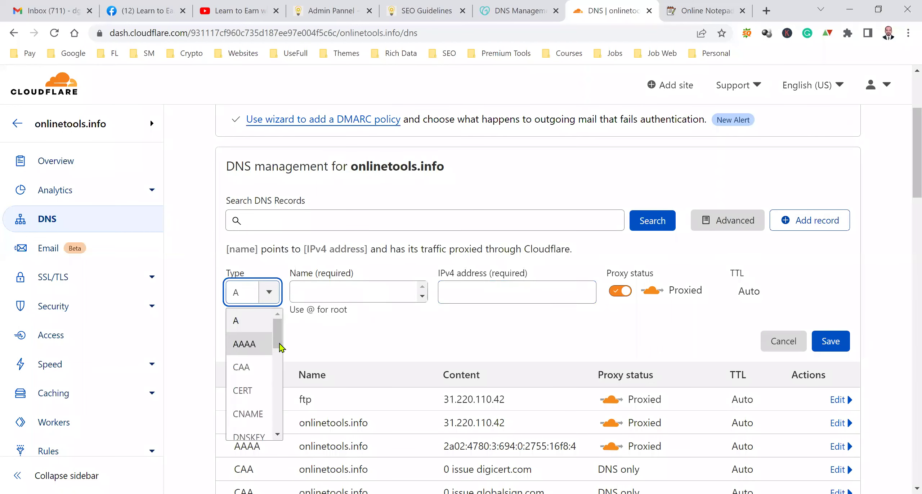
{"action": "scroll", "coordinate": [263, 343], "scroll_direction": "down", "scroll_amount": 3}
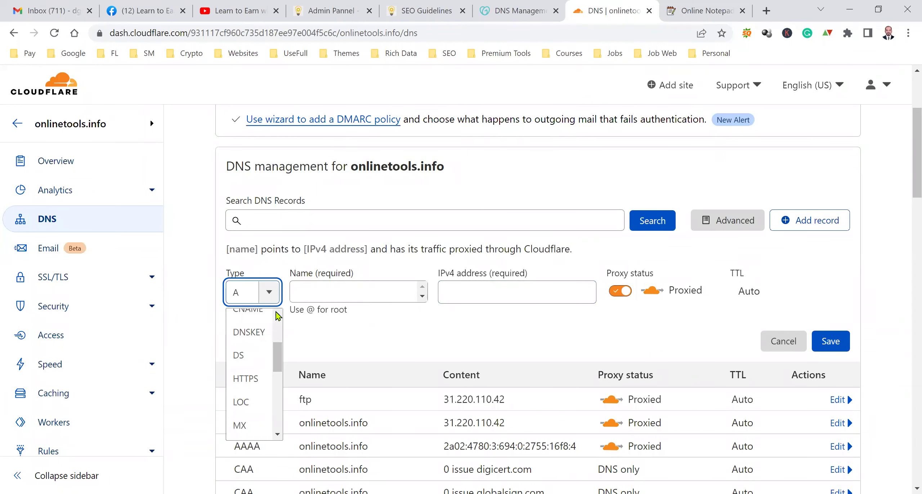
{"action": "scroll", "coordinate": [265, 337], "scroll_direction": "up", "scroll_amount": 1}
{"action": "left_click", "coordinate": [265, 333]}
{"action": "left_click", "coordinate": [351, 292]}
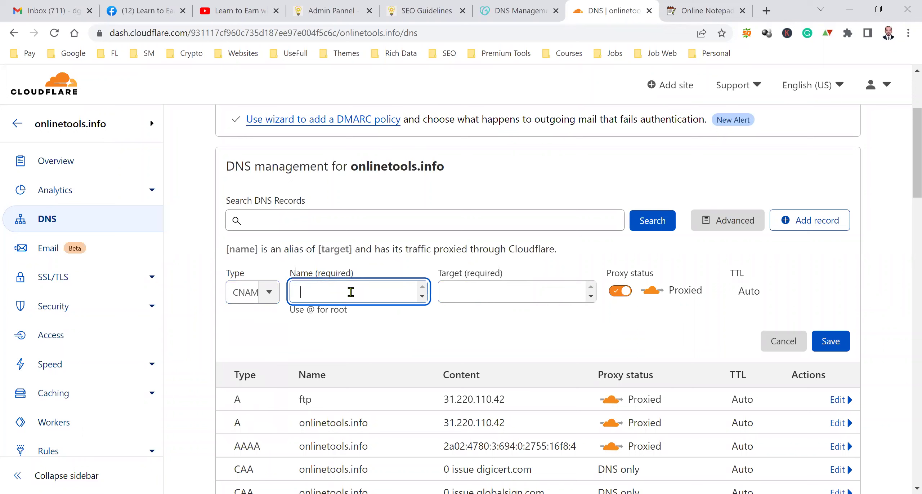
{"action": "left_click", "coordinate": [533, 293]}
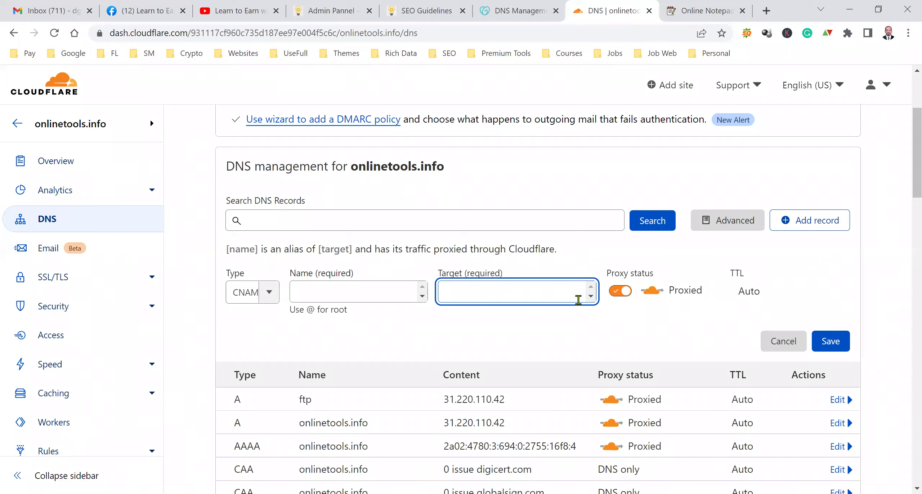
{"action": "left_click", "coordinate": [619, 290]}
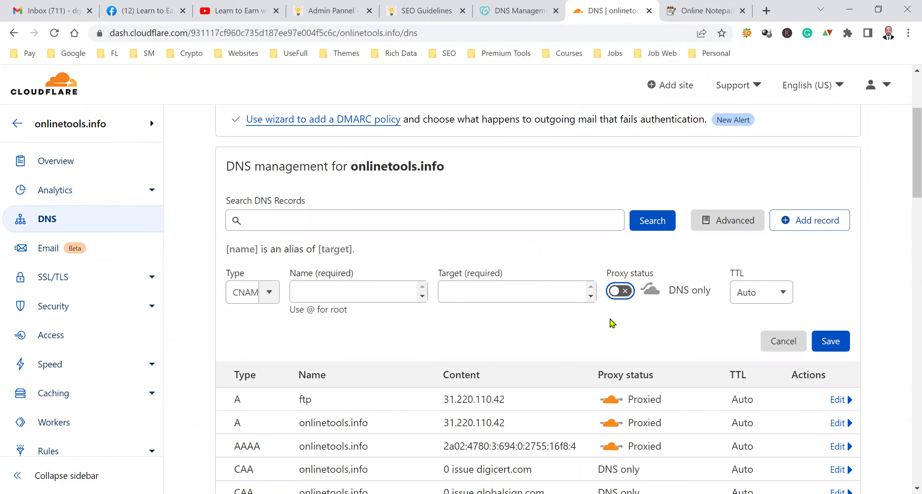
{"action": "left_click", "coordinate": [619, 292]}
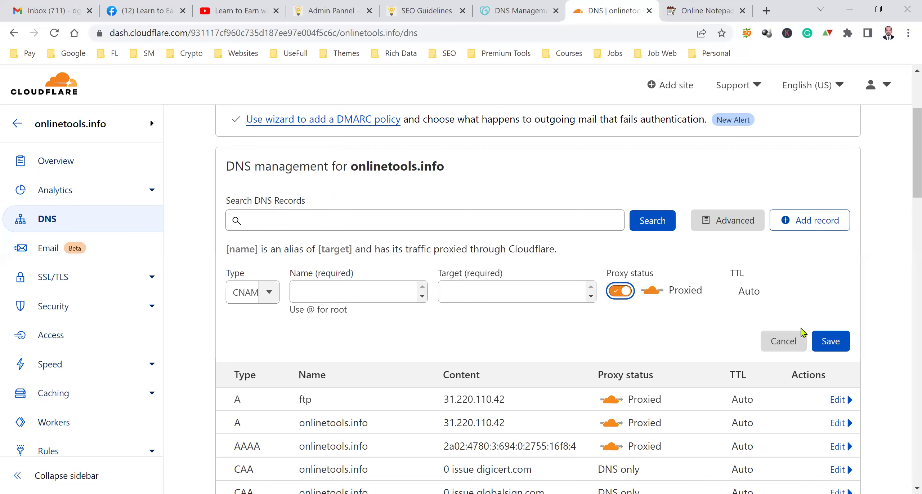
{"action": "left_click", "coordinate": [784, 340]}
- Examine the rest of the DNS page, including the two Cloudflare nameservers assigned to onlinetools.info
{"action": "scroll", "coordinate": [470, 322], "scroll_direction": "down", "scroll_amount": 7}
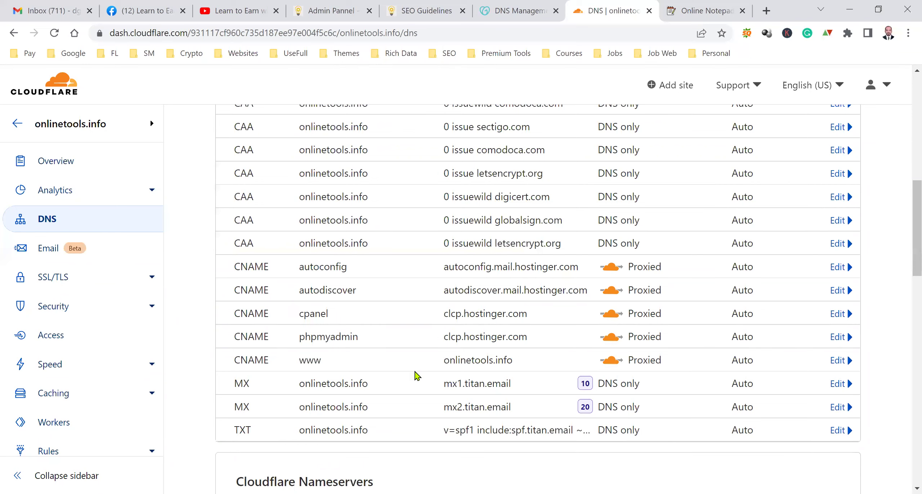
{"action": "scroll", "coordinate": [387, 389], "scroll_direction": "up", "scroll_amount": 7}
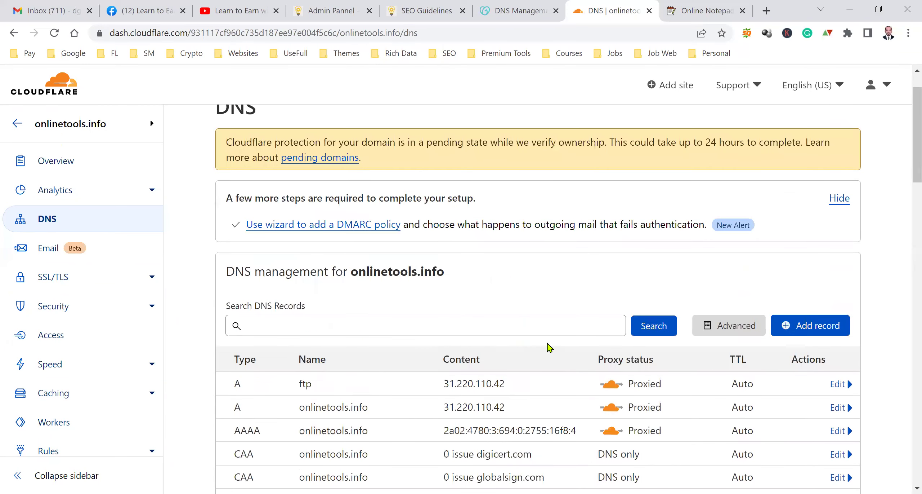
{"action": "scroll", "coordinate": [533, 367], "scroll_direction": "down", "scroll_amount": 12}
{"action": "scroll", "coordinate": [515, 389], "scroll_direction": "down", "scroll_amount": 3}
{"action": "scroll", "coordinate": [418, 403], "scroll_direction": "down", "scroll_amount": 2}
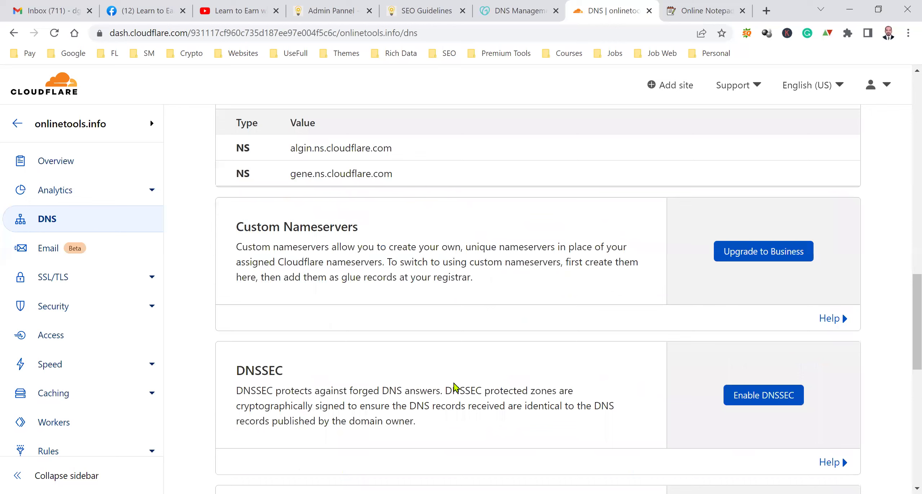
{"action": "scroll", "coordinate": [395, 362], "scroll_direction": "up", "scroll_amount": 3}
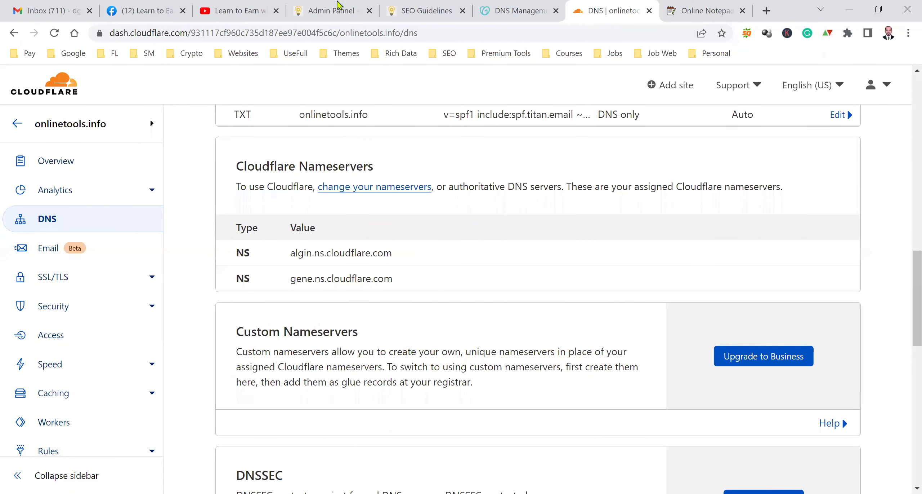
{"action": "left_click_drag", "start_coordinate": [286, 252], "coordinate": [412, 255]}
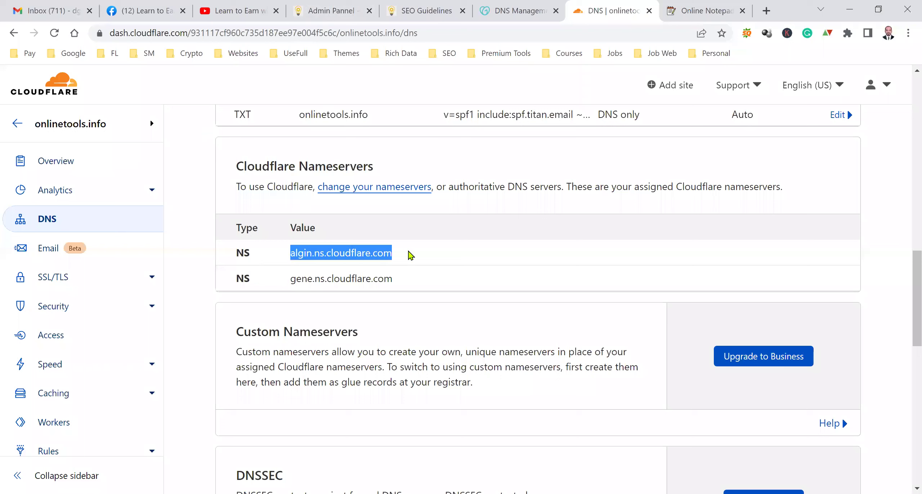
{"action": "left_click_drag", "start_coordinate": [288, 290], "coordinate": [419, 288]}
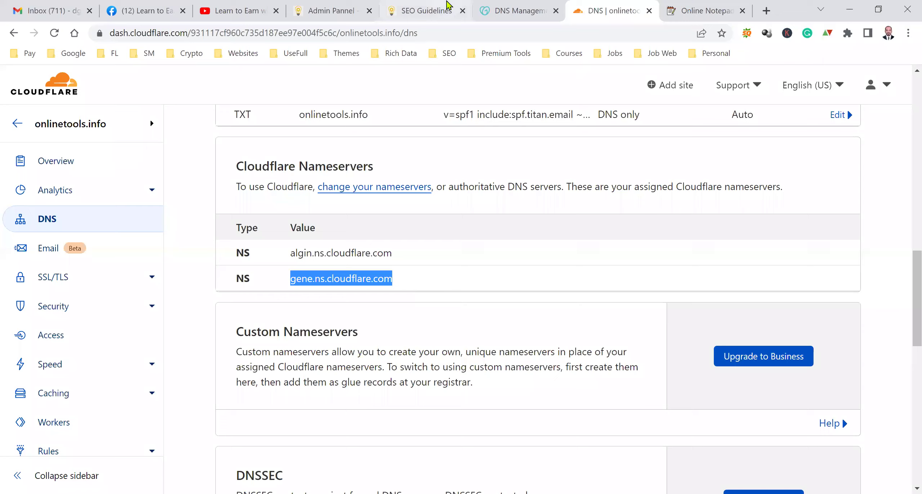
- Switch to GoDaddy's DNS management page and compare its nameservers for onlinetools.info with the ones Cloudflare assigned
{"action": "left_click", "coordinate": [502, 4]}
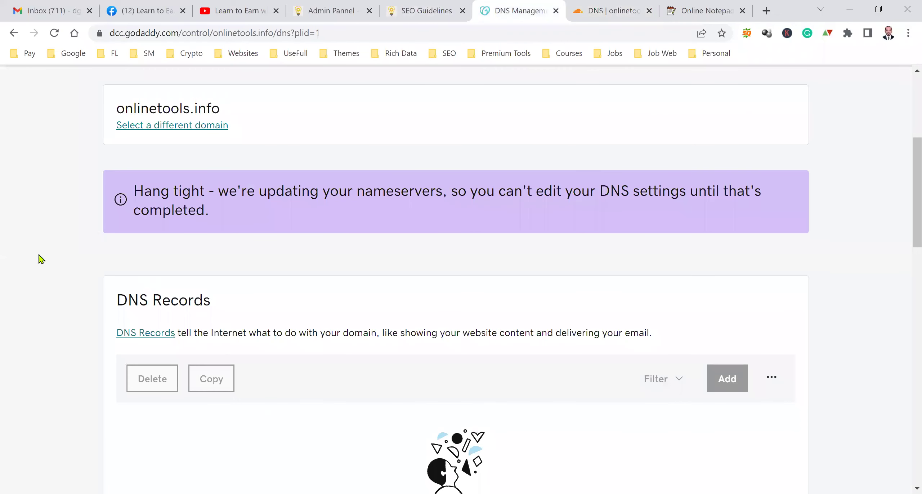
{"action": "scroll", "coordinate": [56, 288], "scroll_direction": "up", "scroll_amount": 5}
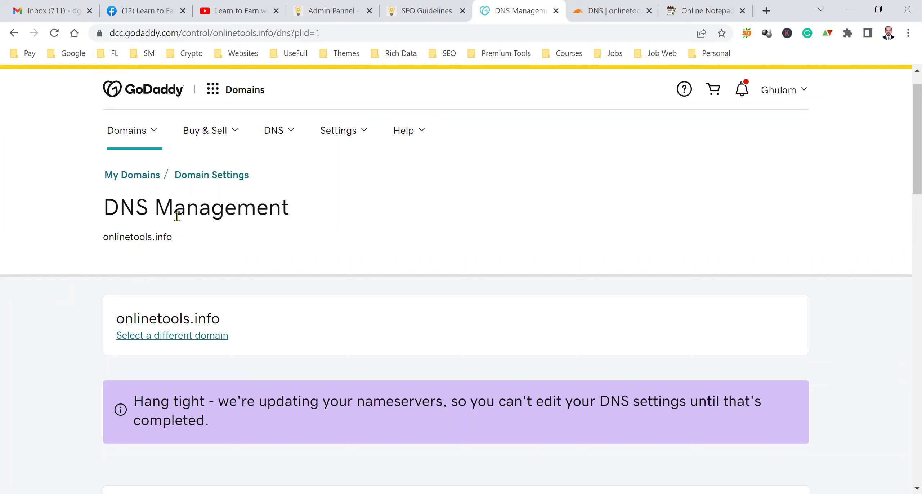
{"action": "scroll", "coordinate": [95, 238], "scroll_direction": "down", "scroll_amount": 3}
{"action": "scroll", "coordinate": [52, 287], "scroll_direction": "down", "scroll_amount": 20}
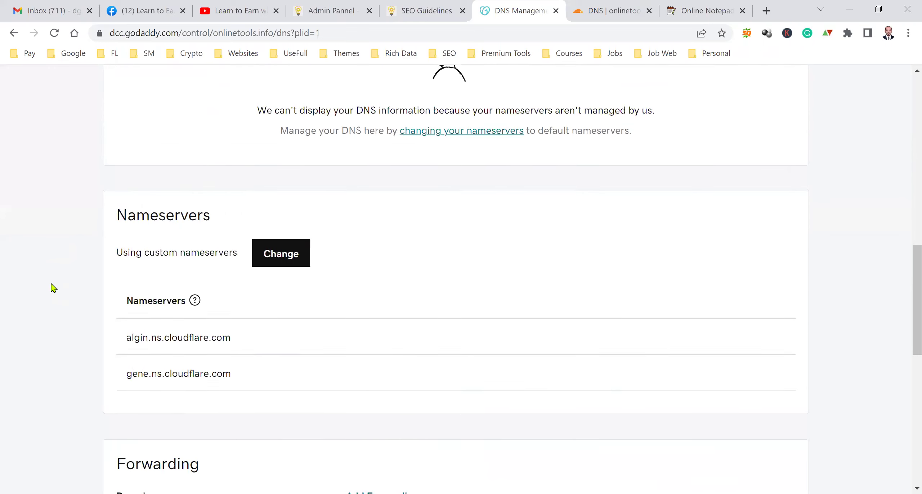
{"action": "scroll", "coordinate": [57, 287], "scroll_direction": "down", "scroll_amount": 4}
{"action": "scroll", "coordinate": [126, 284], "scroll_direction": "up", "scroll_amount": 20}
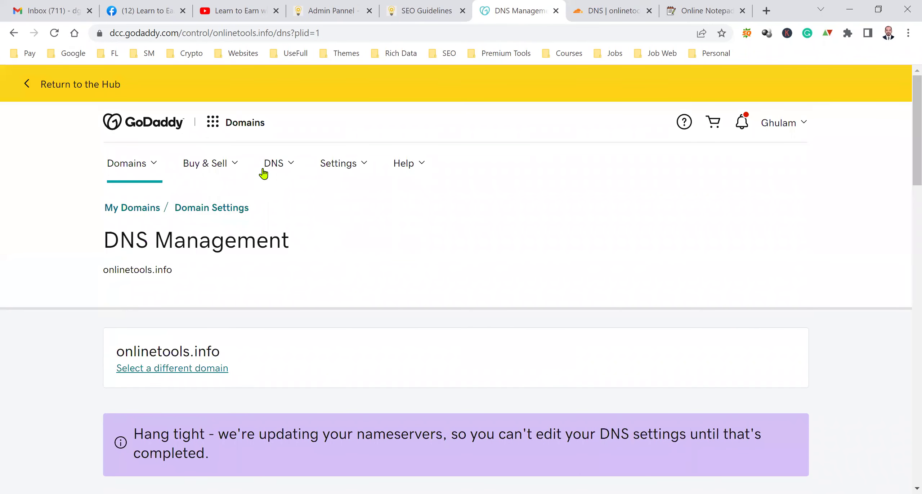
- Open the custom nameserver form for onlinetools.info in GoDaddy, compare its entries with Cloudflare's assigned nameservers, and close it without saving
{"action": "scroll", "coordinate": [241, 328], "scroll_direction": "down", "scroll_amount": 5}
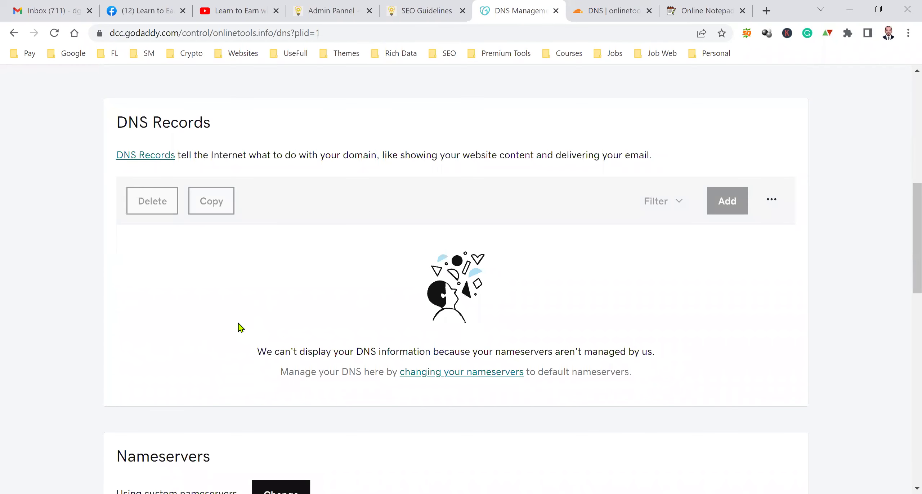
{"action": "scroll", "coordinate": [191, 286], "scroll_direction": "down", "scroll_amount": 6}
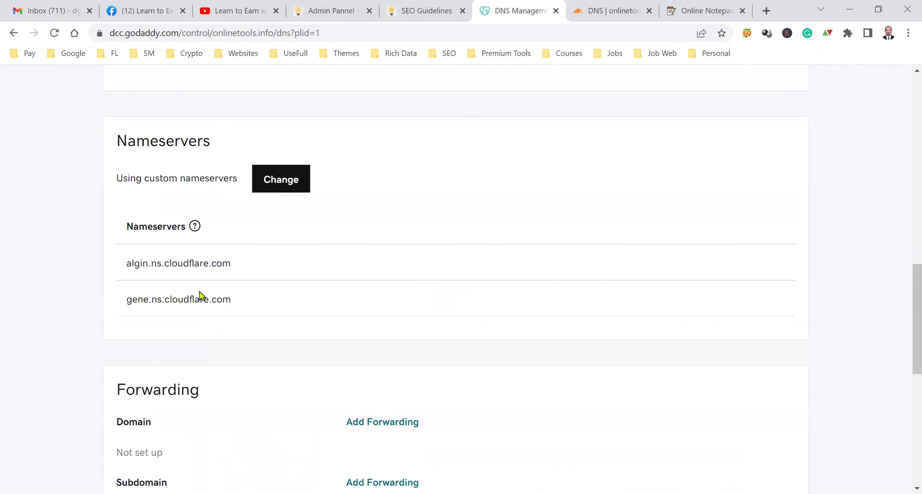
{"action": "left_click", "coordinate": [271, 190]}
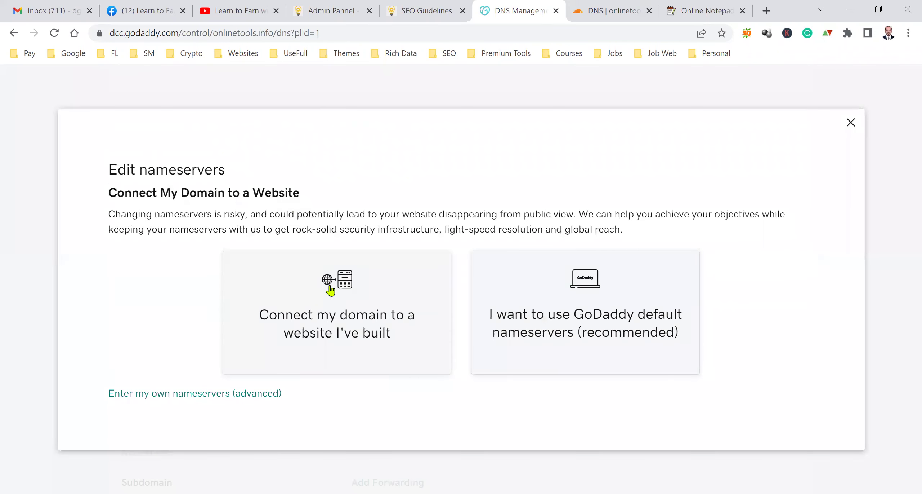
{"action": "left_click", "coordinate": [200, 394]}
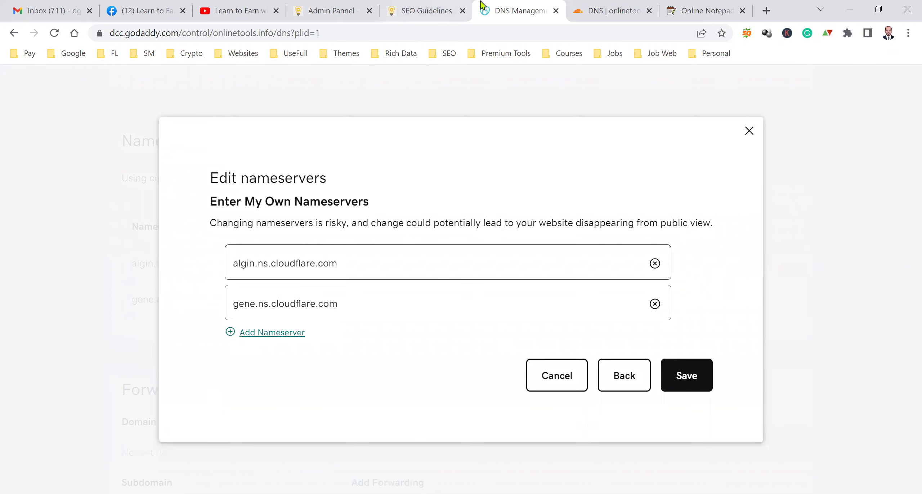
{"action": "left_click", "coordinate": [595, 5]}
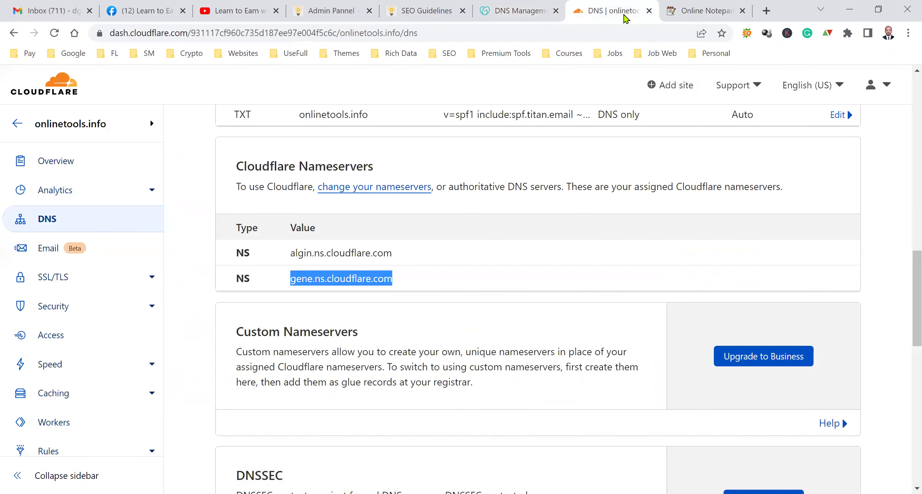
{"action": "left_click", "coordinate": [540, 11]}
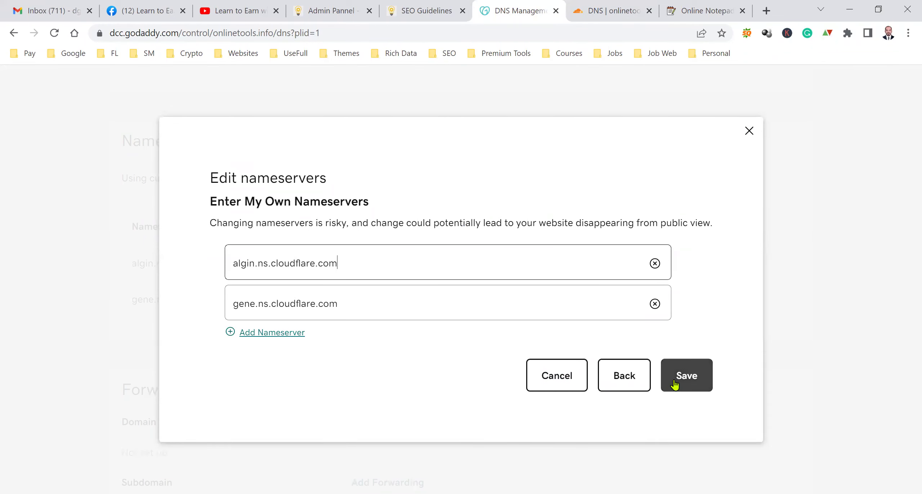
{"action": "left_click", "coordinate": [744, 134]}
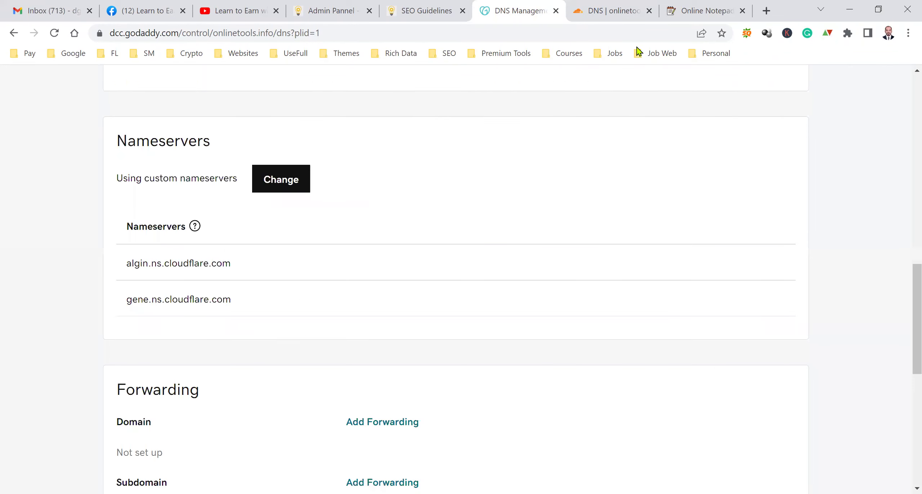
- Switch to Cloudflare's DNS page for onlinetools.info and open the site's overview
{"action": "left_click", "coordinate": [625, 6]}
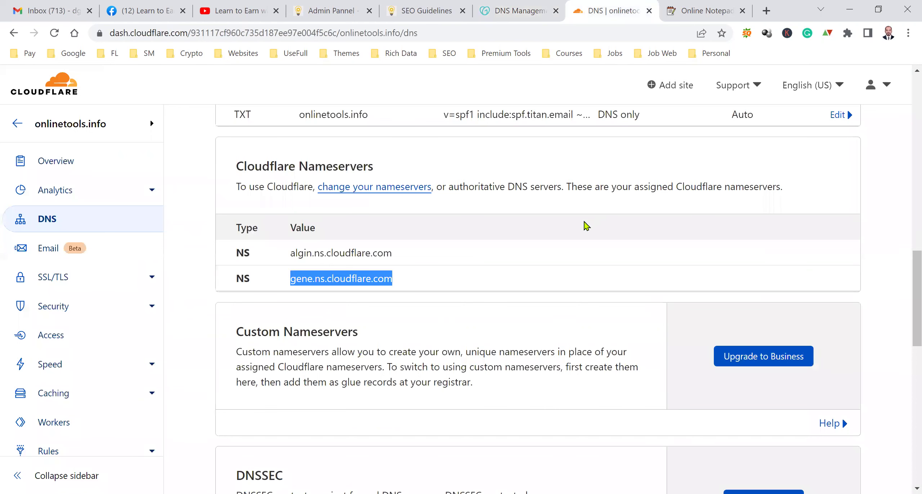
{"action": "scroll", "coordinate": [531, 245], "scroll_direction": "up", "scroll_amount": 15}
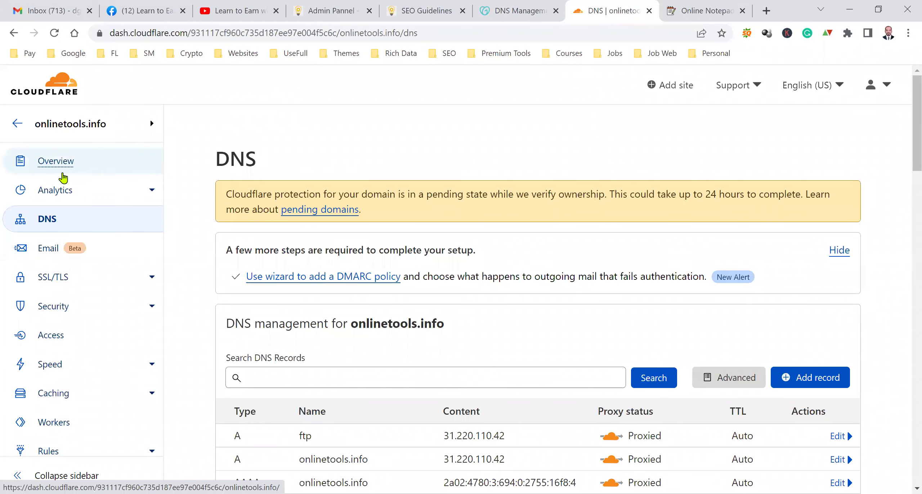
{"action": "left_click", "coordinate": [61, 164]}
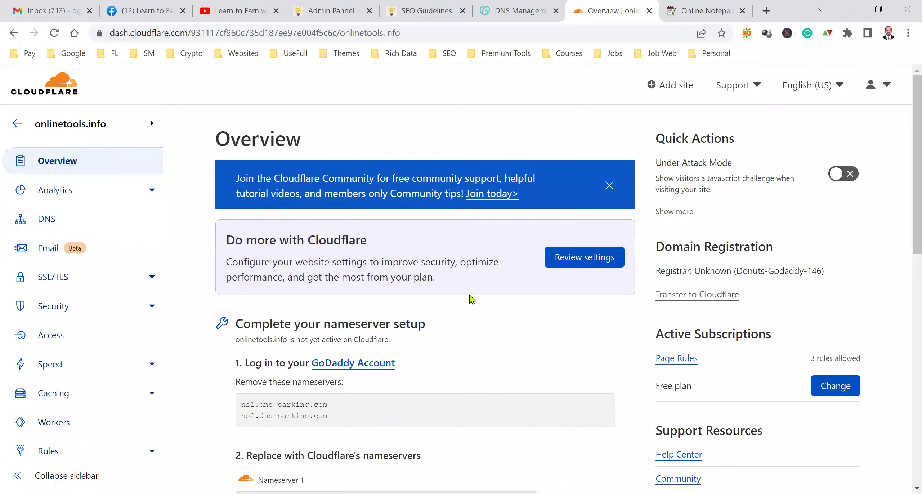
- Check onlinetools.info in the account's website list, reopen the site, and examine its nameserver setup instructions
{"action": "left_click", "coordinate": [44, 92]}
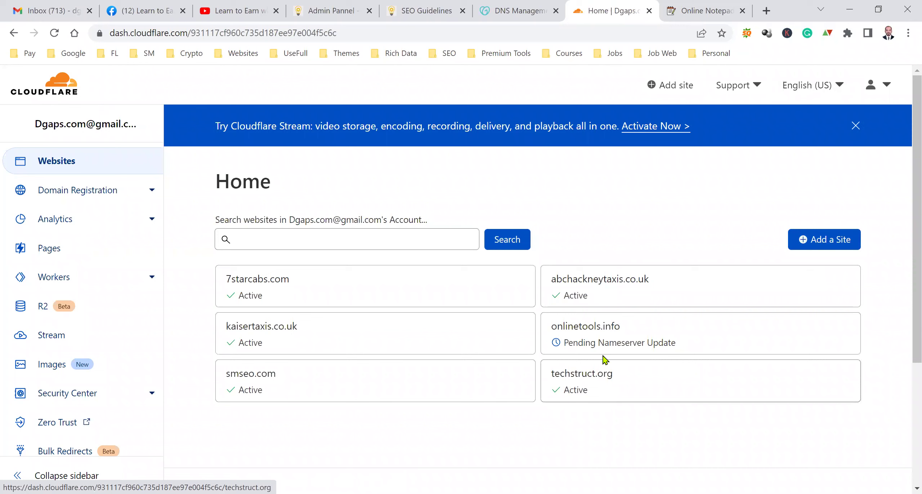
{"action": "left_click", "coordinate": [604, 339]}
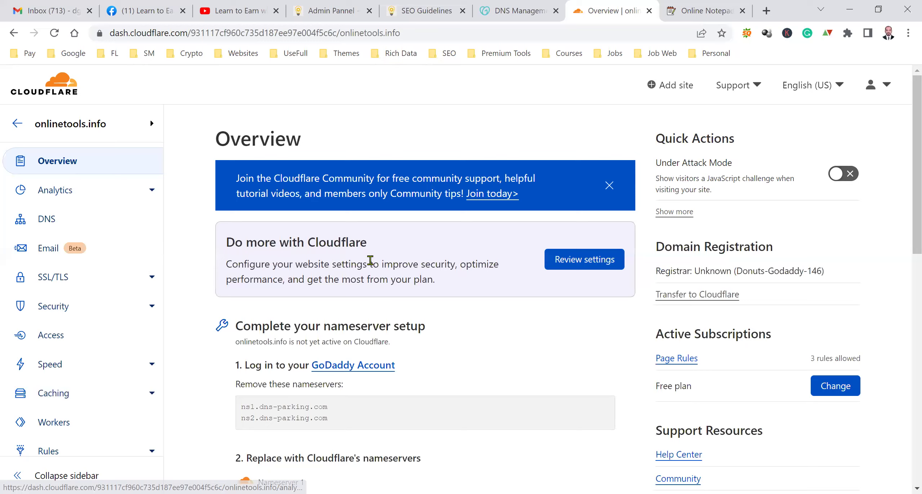
{"action": "scroll", "coordinate": [380, 336], "scroll_direction": "down", "scroll_amount": 12}
{"action": "scroll", "coordinate": [380, 382], "scroll_direction": "up", "scroll_amount": 8}
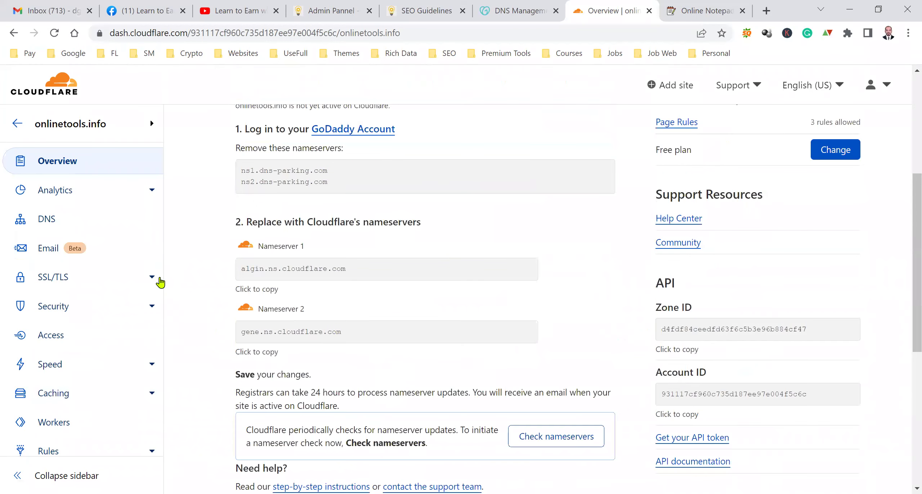
{"action": "left_click", "coordinate": [94, 198]}
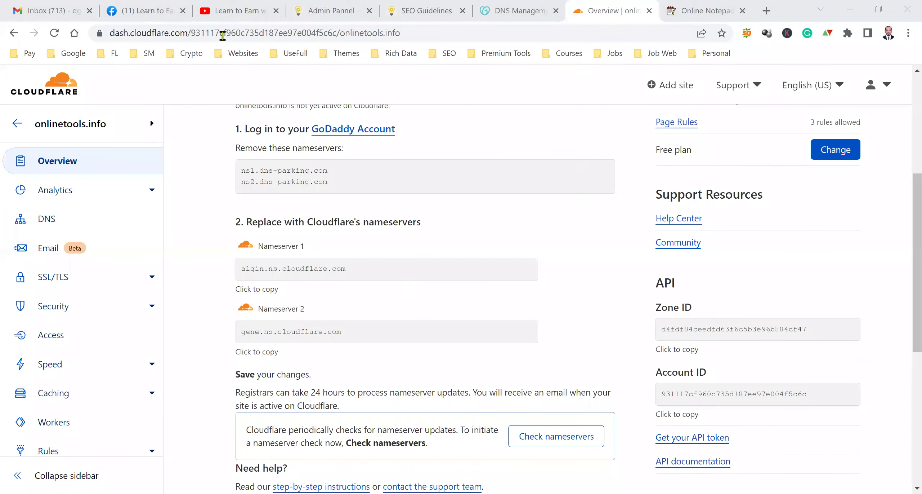
- Switch to YouTube and look through all uploaded videos of the Learn to Earn with GA channel
{"action": "left_click", "coordinate": [233, 5]}
{"action": "left_click", "coordinate": [227, 181]}
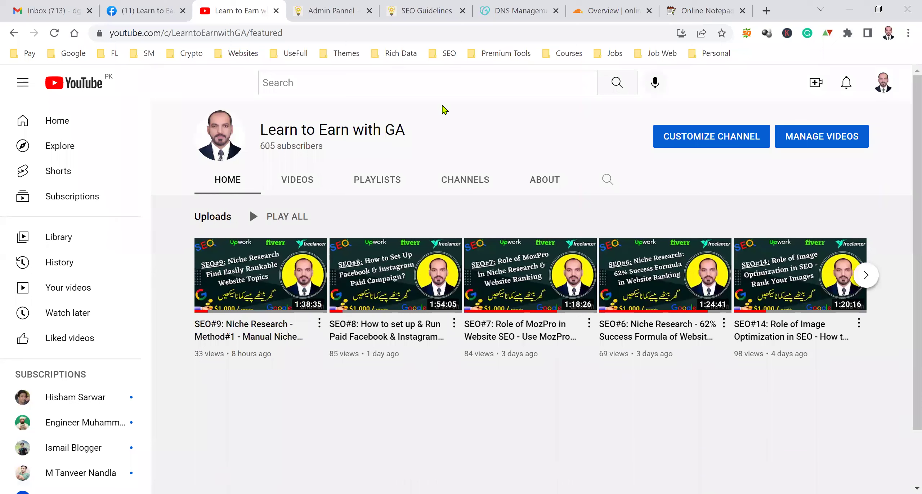
{"action": "left_click_drag", "start_coordinate": [274, 129], "coordinate": [395, 127]}
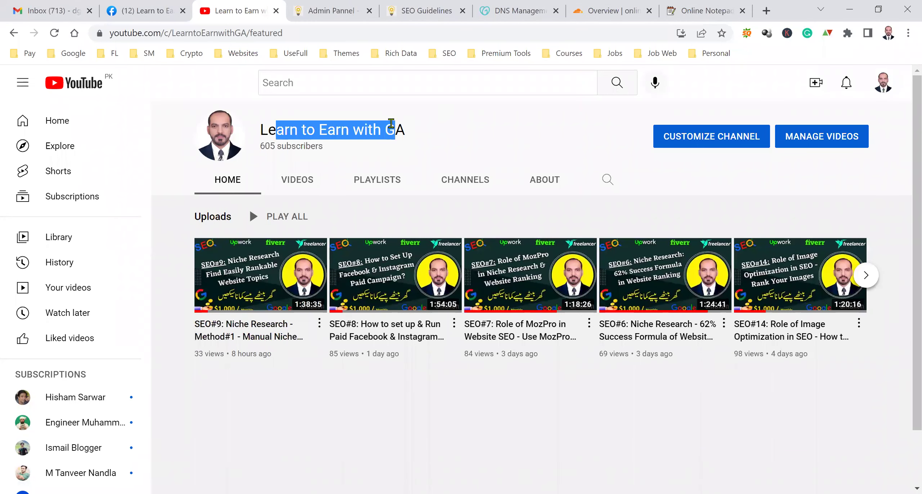
{"action": "left_click", "coordinate": [307, 182]}
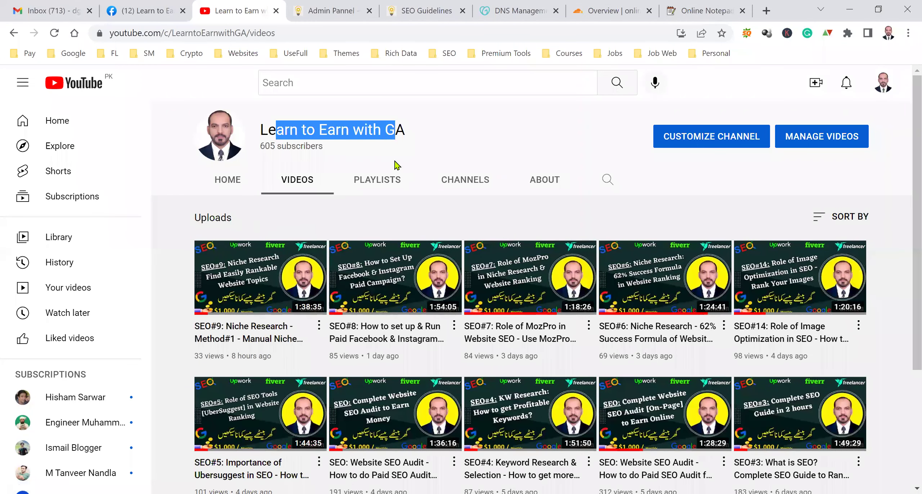
{"action": "scroll", "coordinate": [513, 377], "scroll_direction": "down", "scroll_amount": 3}
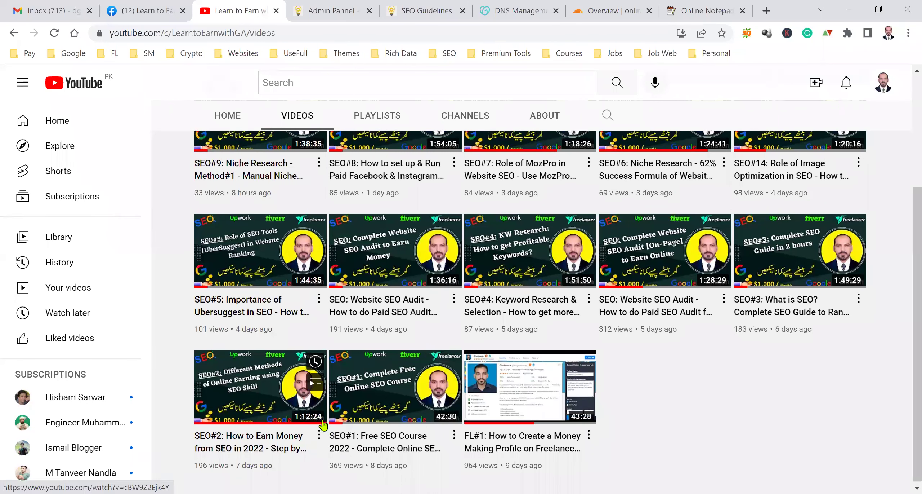
{"action": "scroll", "coordinate": [323, 425], "scroll_direction": "up", "scroll_amount": 3}
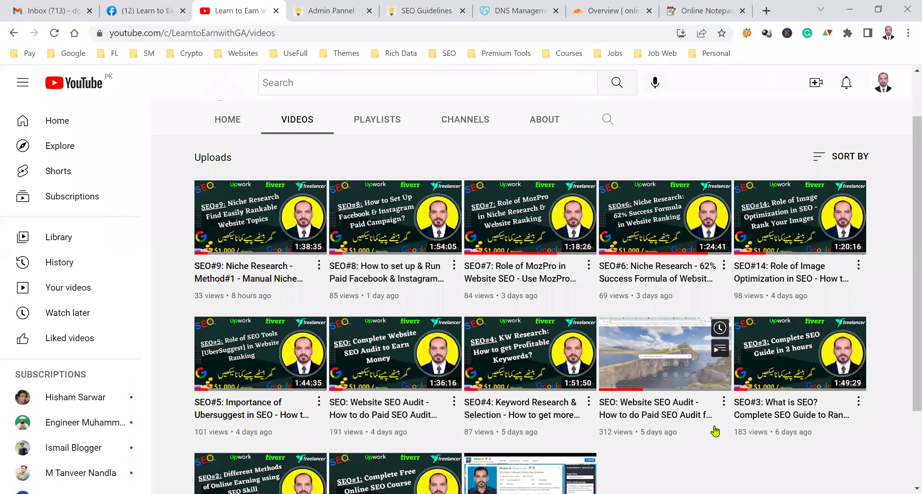
{"action": "scroll", "coordinate": [716, 458], "scroll_direction": "up", "scroll_amount": 2}
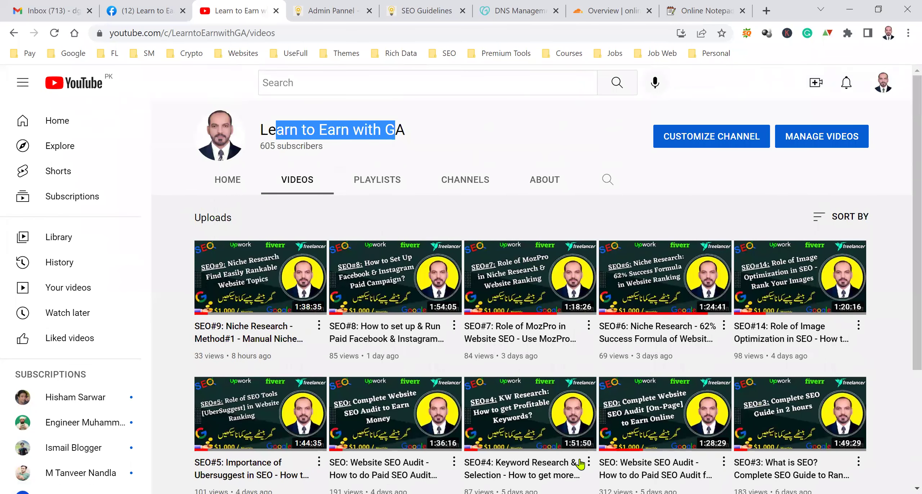
{"action": "left_click", "coordinate": [648, 212]}
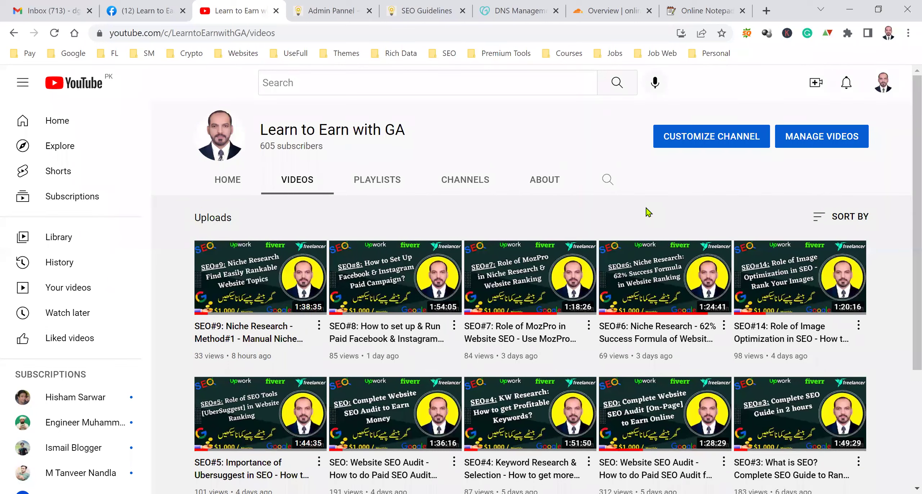
{"action": "left_click", "coordinate": [838, 87]}
{"action": "left_click", "coordinate": [838, 87]}
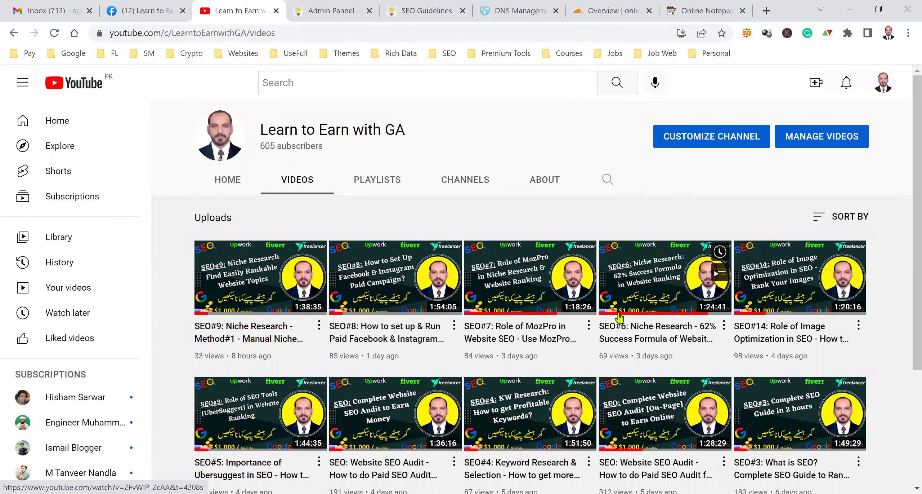
{"action": "left_click", "coordinate": [290, 184]}
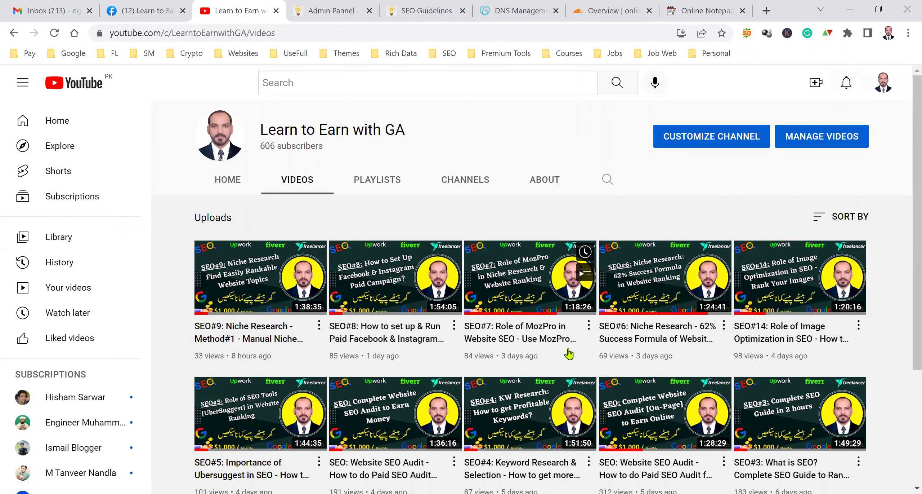
{"action": "scroll", "coordinate": [566, 357], "scroll_direction": "down", "scroll_amount": 3}
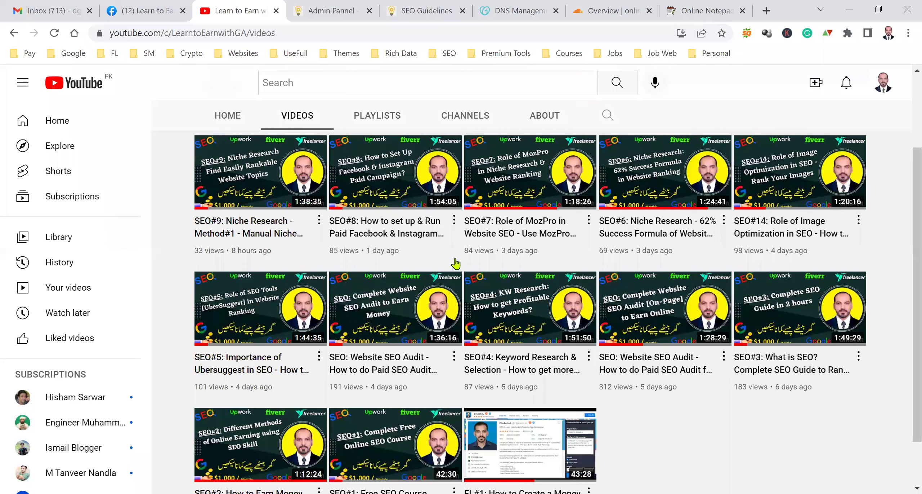
{"action": "scroll", "coordinate": [602, 261], "scroll_direction": "up", "scroll_amount": 3}
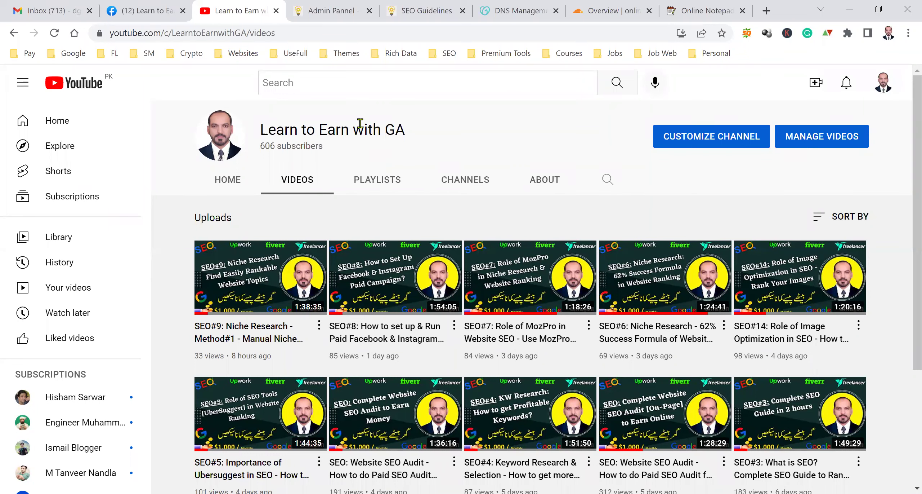
{"action": "mouse_move", "coordinate": [457, 294]}
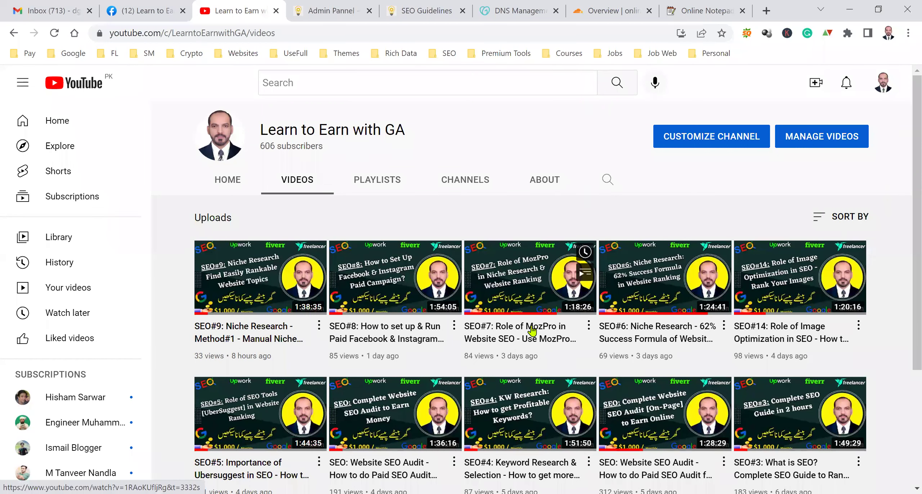
- Switch to Facebook and look over the main page of the Learn to Earn from Internet group
{"action": "left_click", "coordinate": [130, 5]}
{"action": "scroll", "coordinate": [313, 279], "scroll_direction": "up", "scroll_amount": 15}
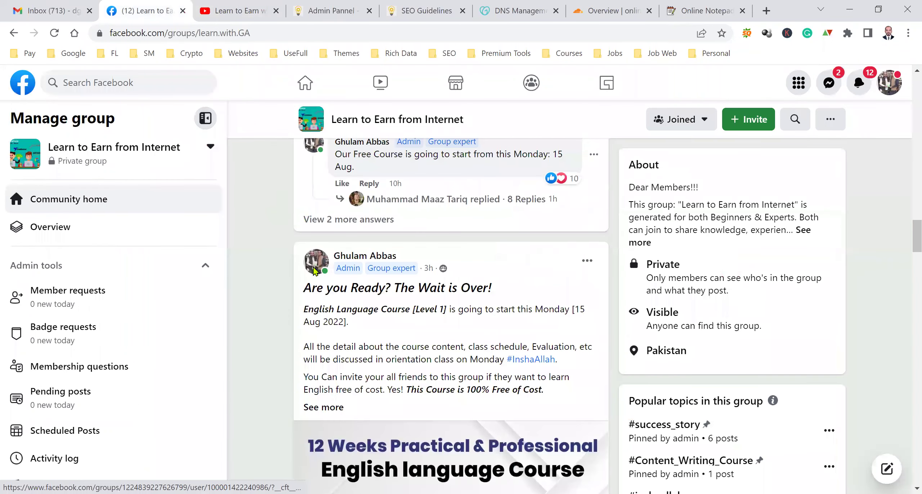
{"action": "scroll", "coordinate": [313, 279], "scroll_direction": "up", "scroll_amount": 15}
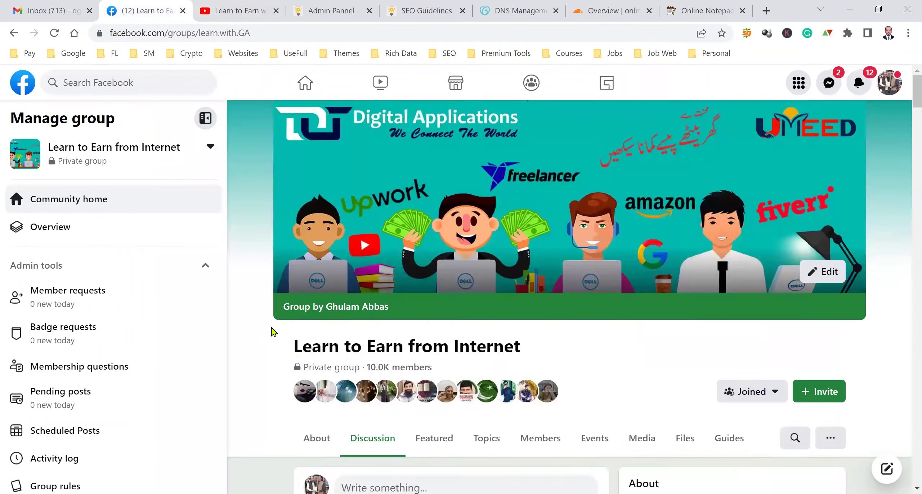
{"action": "scroll", "coordinate": [272, 332], "scroll_direction": "down", "scroll_amount": 5}
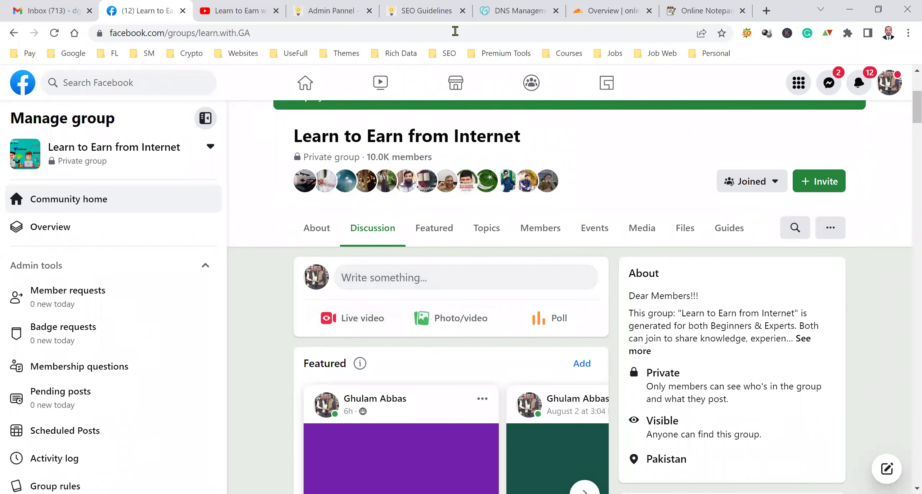
- Switch back to Cloudflare, open the traffic analytics of onlinetools.info, and examine its requests, countries and shareable stats
{"action": "left_click", "coordinate": [519, 5]}
{"action": "left_click", "coordinate": [612, 8]}
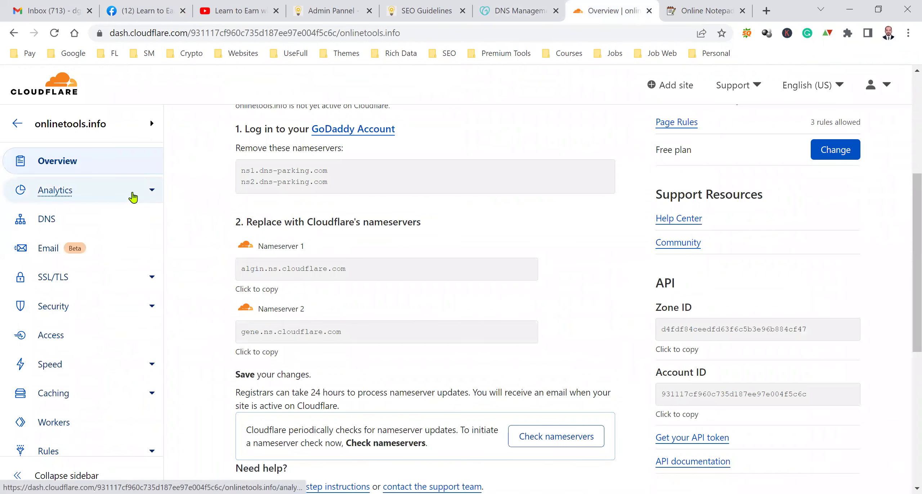
{"action": "left_click", "coordinate": [113, 192]}
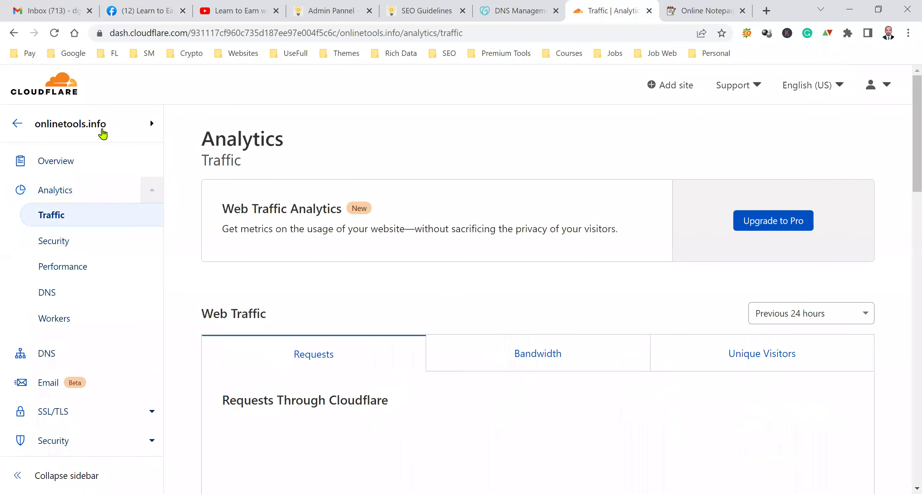
{"action": "scroll", "coordinate": [345, 292], "scroll_direction": "down", "scroll_amount": 2}
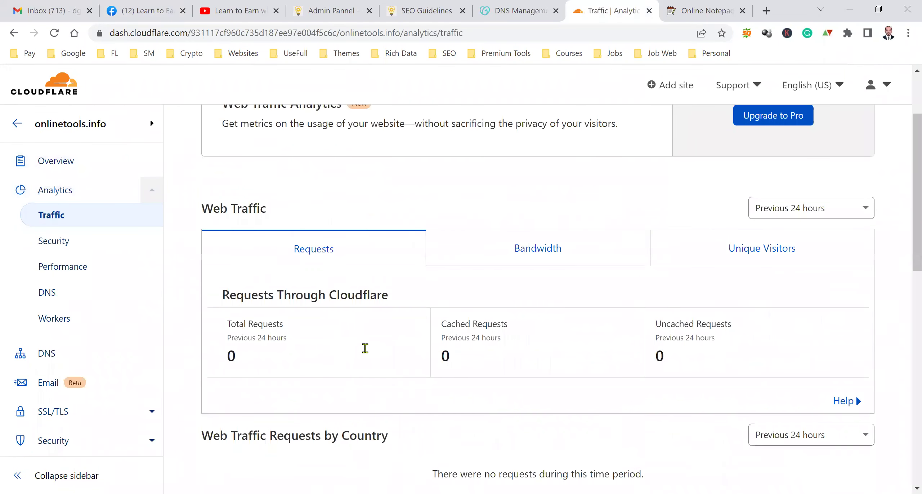
{"action": "scroll", "coordinate": [365, 348], "scroll_direction": "down", "scroll_amount": 2}
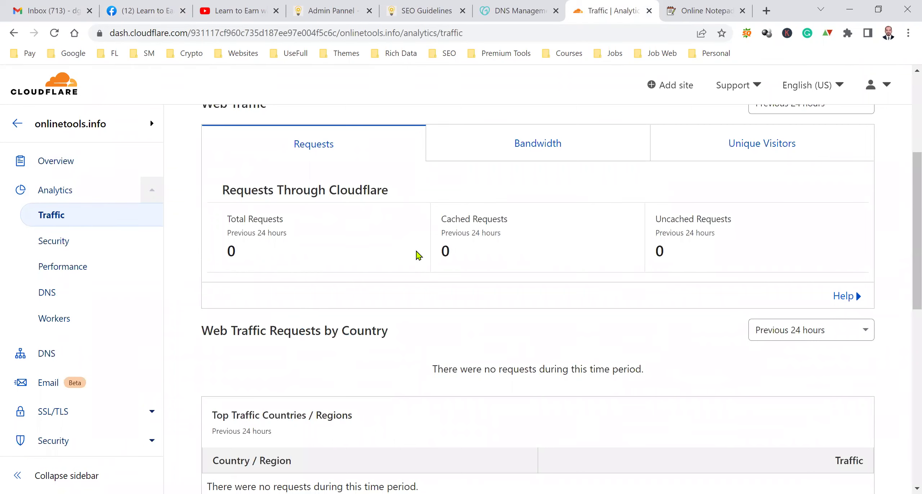
{"action": "scroll", "coordinate": [441, 306], "scroll_direction": "down", "scroll_amount": 2}
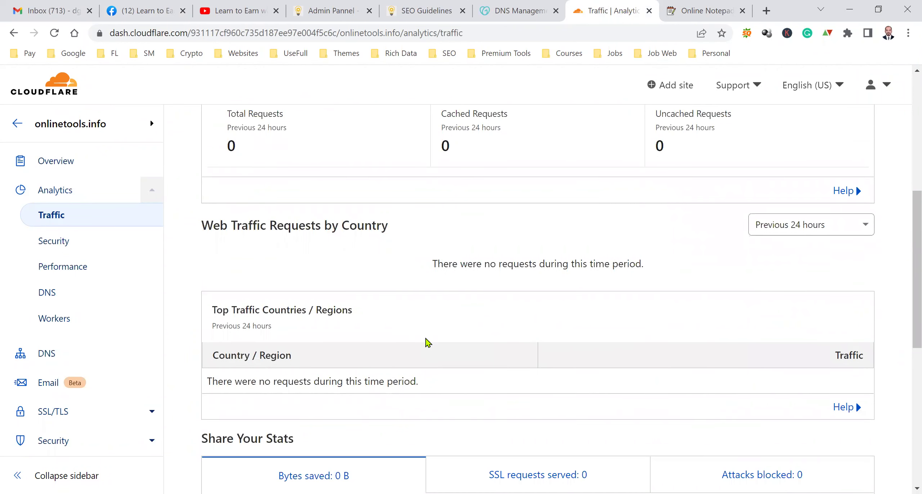
{"action": "scroll", "coordinate": [427, 342], "scroll_direction": "down", "scroll_amount": 4}
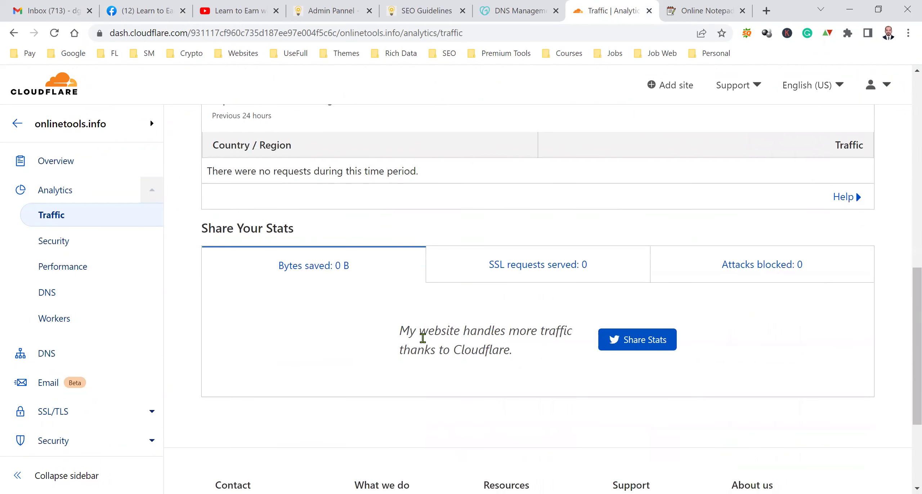
- Open the security analytics of onlinetools.info and examine its threats, rate limiting and overview figures
{"action": "scroll", "coordinate": [420, 337], "scroll_direction": "up", "scroll_amount": 6}
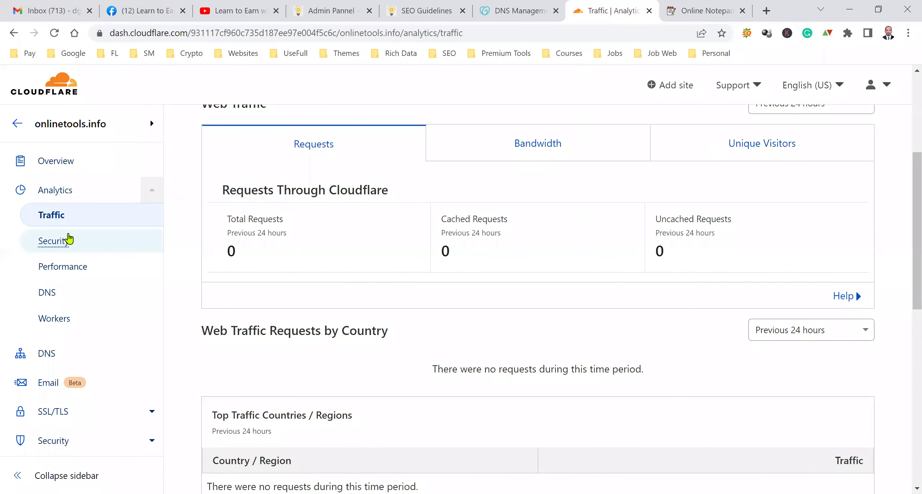
{"action": "left_click", "coordinate": [61, 246]}
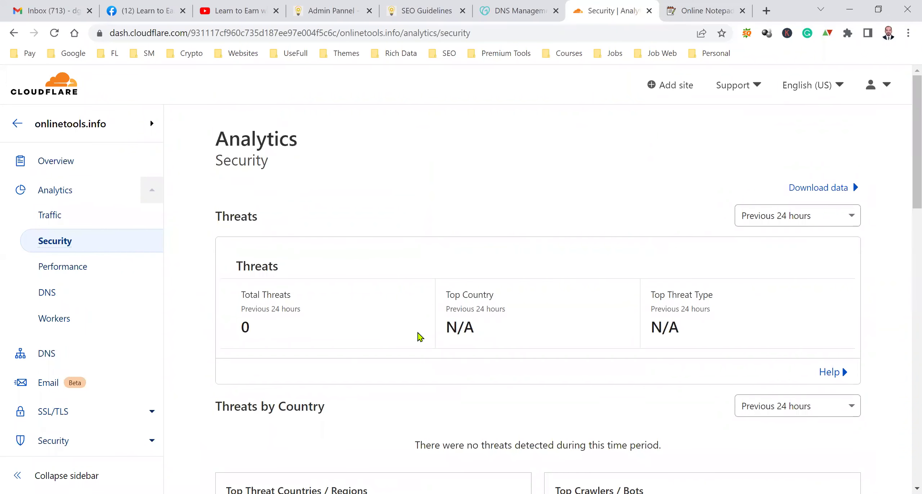
{"action": "scroll", "coordinate": [382, 334], "scroll_direction": "down", "scroll_amount": 3}
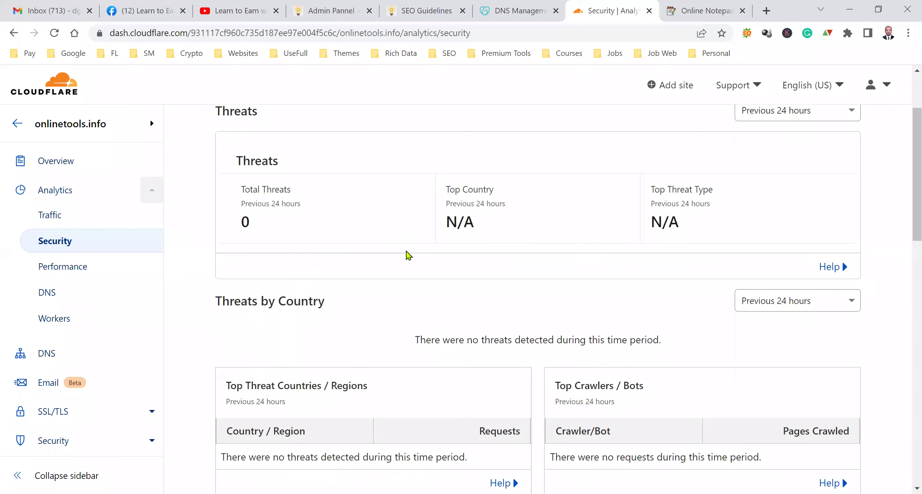
{"action": "scroll", "coordinate": [501, 254], "scroll_direction": "down", "scroll_amount": 9}
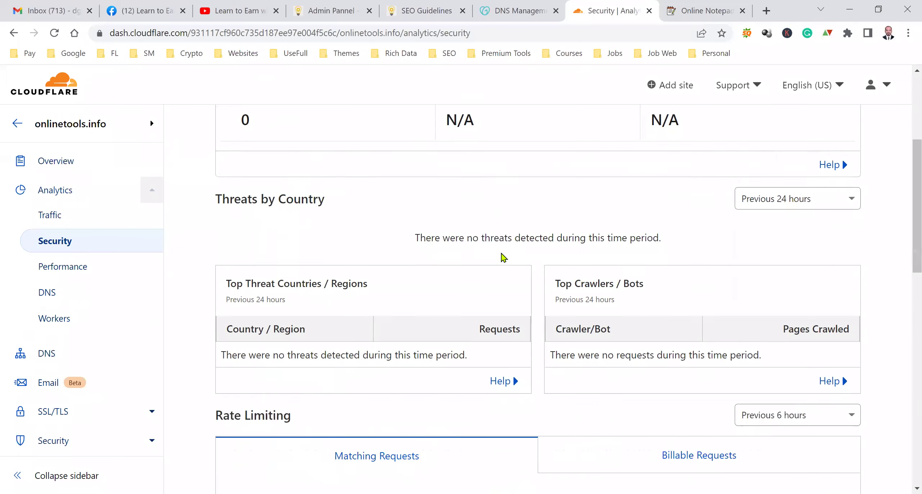
{"action": "scroll", "coordinate": [383, 298], "scroll_direction": "down", "scroll_amount": 6}
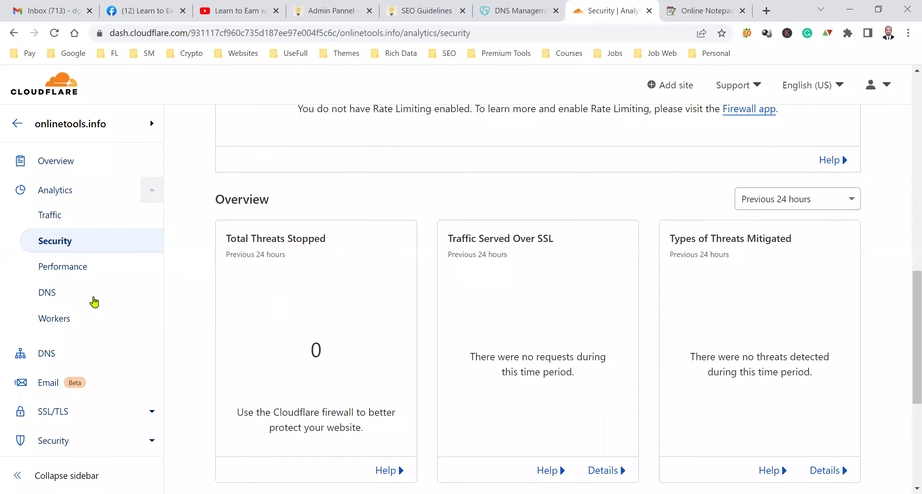
- Look through the Performance, DNS and Workers analytics of onlinetools.info
{"action": "left_click", "coordinate": [79, 268]}
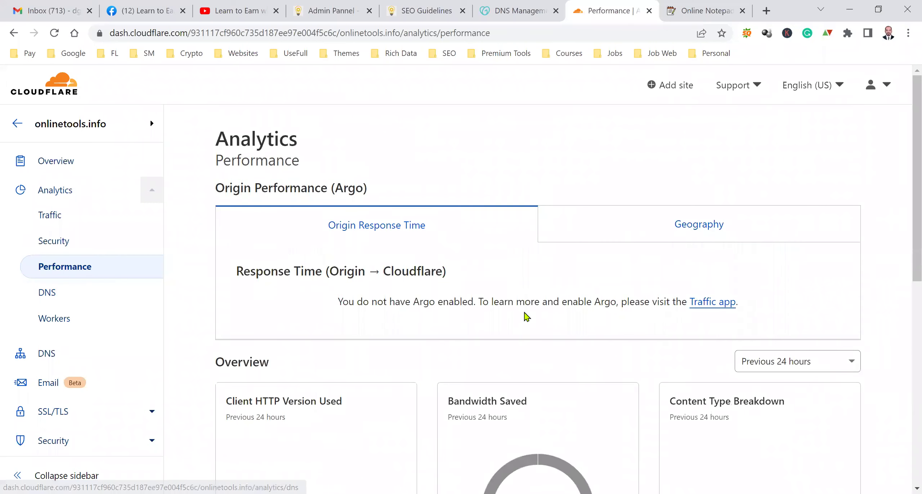
{"action": "scroll", "coordinate": [525, 312], "scroll_direction": "down", "scroll_amount": 8}
{"action": "left_click", "coordinate": [90, 297]}
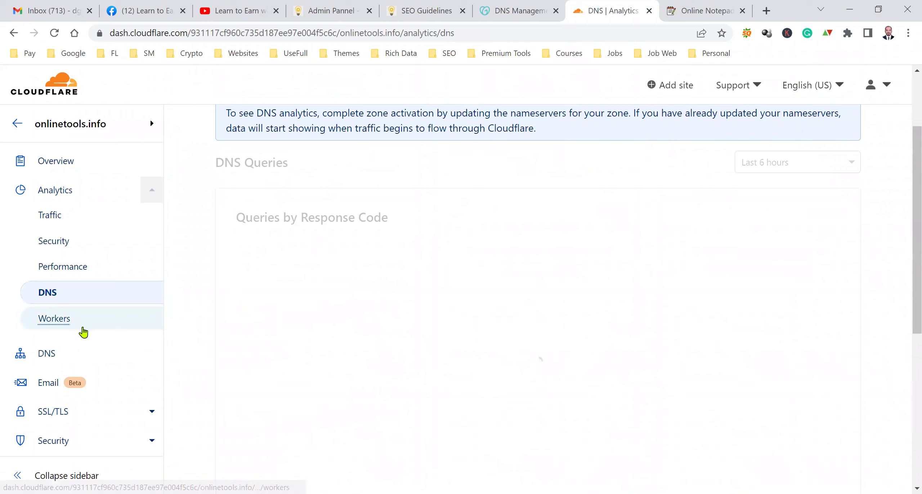
{"action": "left_click", "coordinate": [83, 331]}
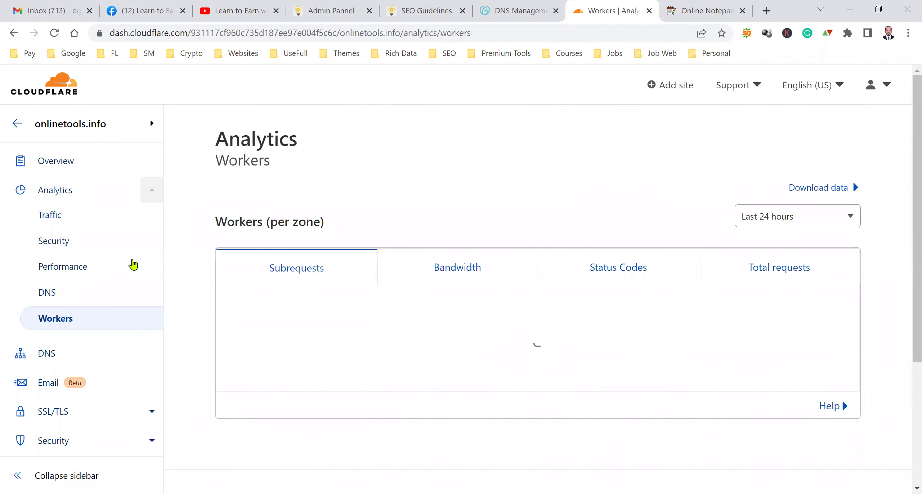
{"action": "scroll", "coordinate": [281, 306], "scroll_direction": "down", "scroll_amount": 3}
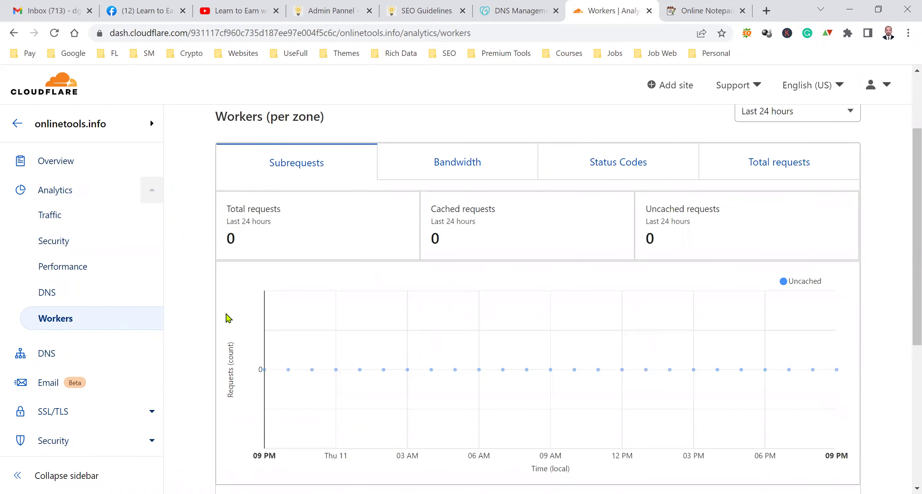
- Open the DNS section and examine its records, assigned nameservers, DNSSEC, CNAME flattening and email security settings
{"action": "left_click", "coordinate": [111, 354]}
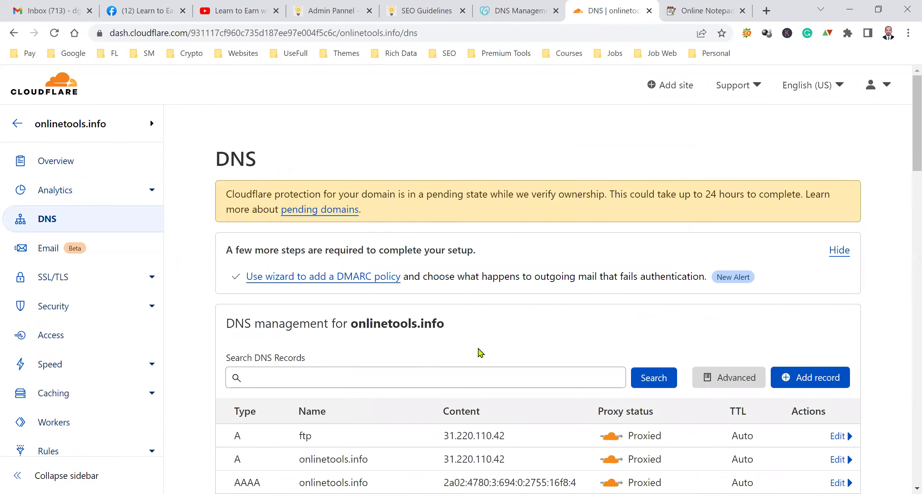
{"action": "scroll", "coordinate": [480, 352], "scroll_direction": "down", "scroll_amount": 3}
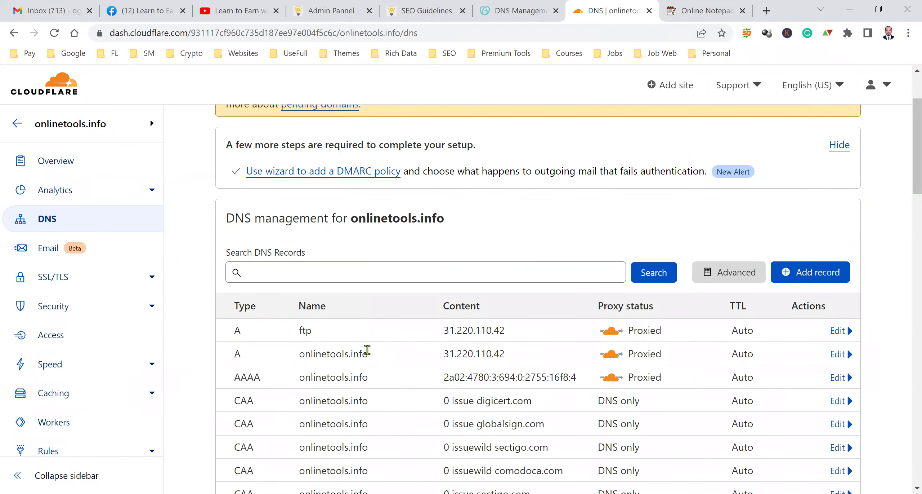
{"action": "scroll", "coordinate": [366, 351], "scroll_direction": "up", "scroll_amount": 3}
{"action": "scroll", "coordinate": [357, 377], "scroll_direction": "down", "scroll_amount": 12}
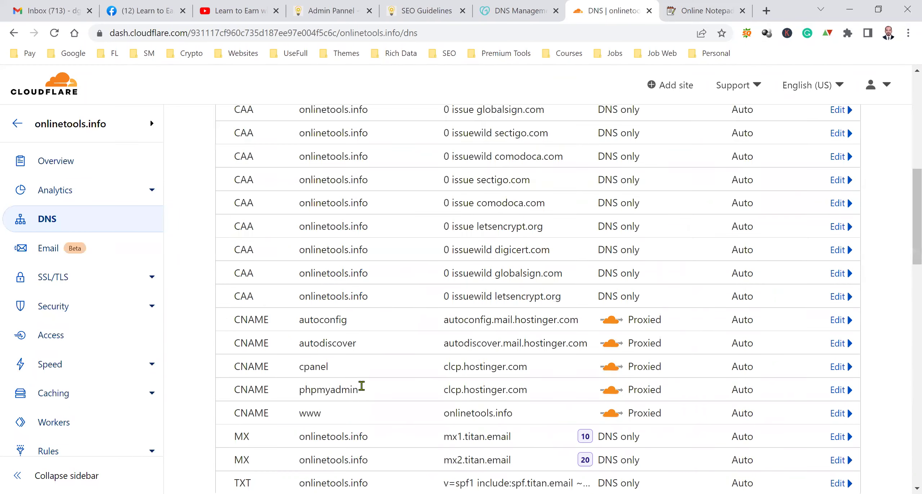
{"action": "scroll", "coordinate": [361, 385], "scroll_direction": "down", "scroll_amount": 11}
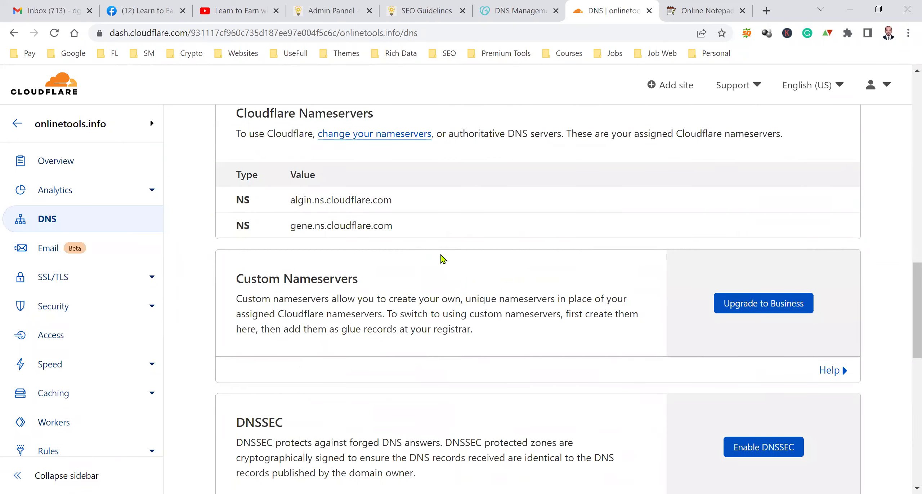
{"action": "scroll", "coordinate": [409, 310], "scroll_direction": "down", "scroll_amount": 3}
{"action": "scroll", "coordinate": [410, 313], "scroll_direction": "down", "scroll_amount": 9}
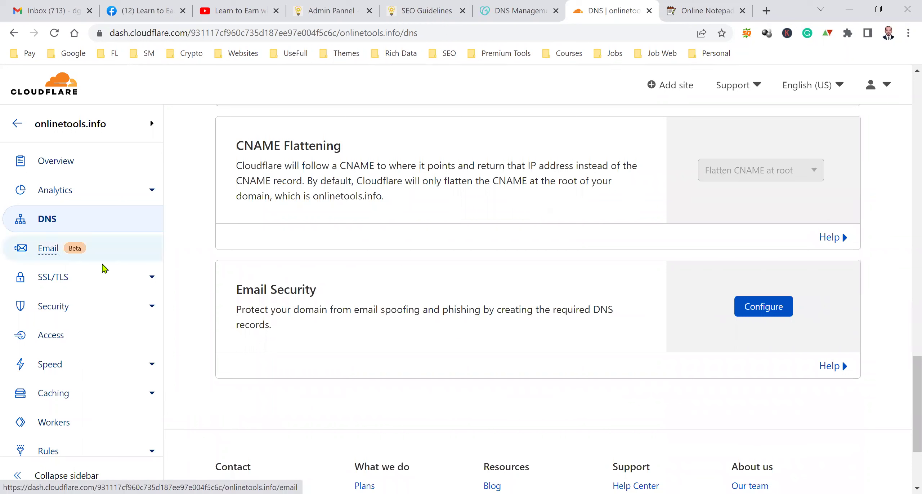
- Open the SSL/TLS overview and examine the encryption mode options, from Off to Full (strict)
{"action": "left_click", "coordinate": [62, 280]}
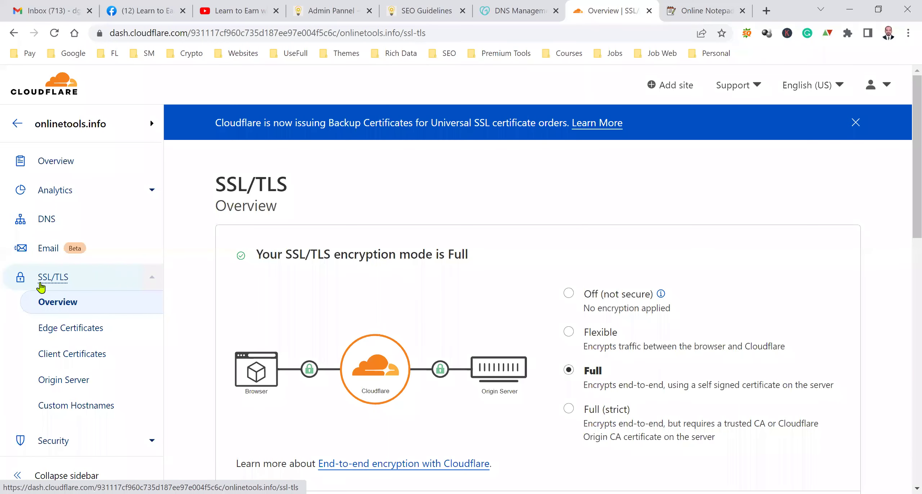
{"action": "scroll", "coordinate": [586, 204], "scroll_direction": "down", "scroll_amount": 3}
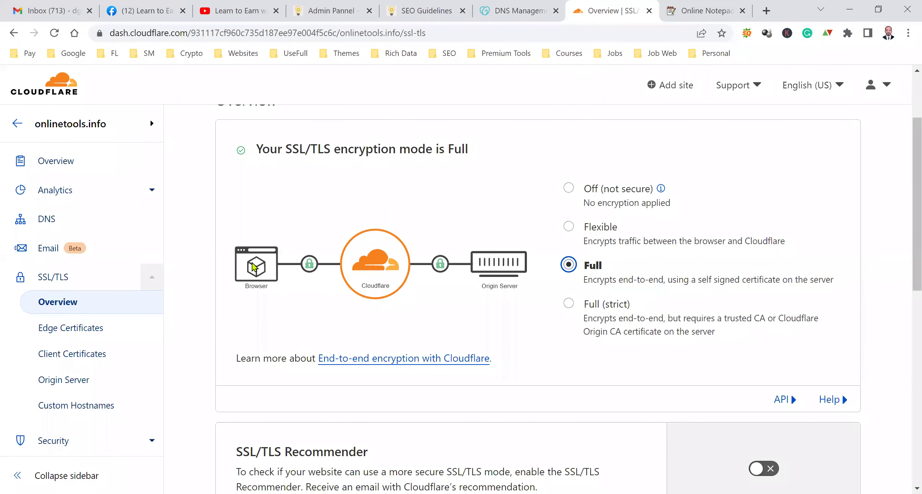
{"action": "scroll", "coordinate": [283, 285], "scroll_direction": "up", "scroll_amount": 5, "text": "ctrl"}
{"action": "scroll", "coordinate": [410, 289], "scroll_direction": "down", "scroll_amount": 3}
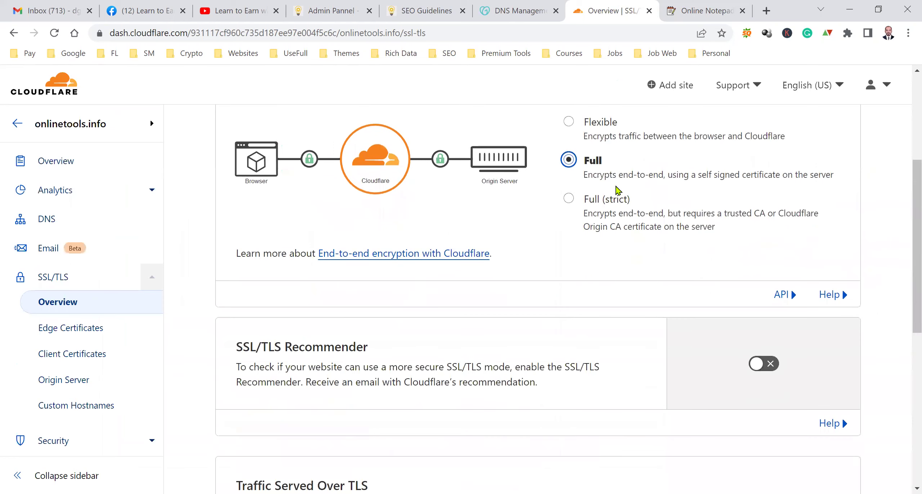
{"action": "scroll", "coordinate": [577, 208], "scroll_direction": "down", "scroll_amount": 3}
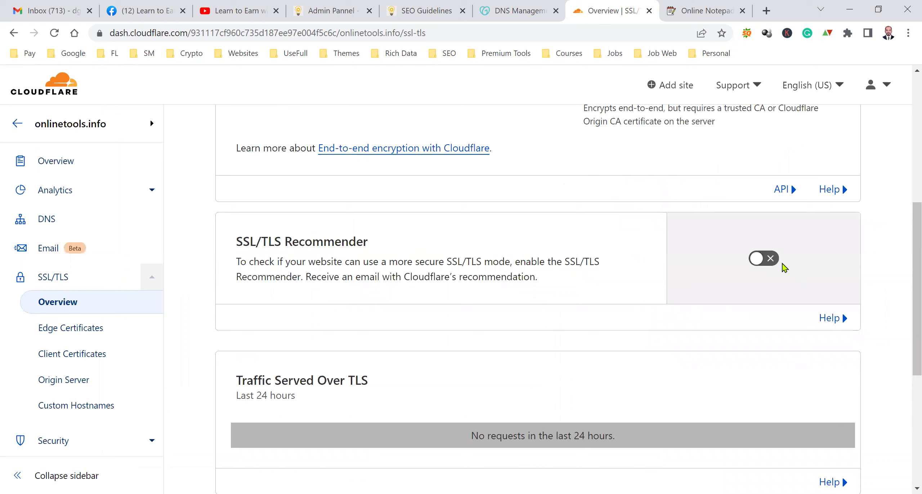
- Enable the SSL/TLS Recommender and look at the Traffic Served Over TLS section
{"action": "left_click", "coordinate": [767, 262]}
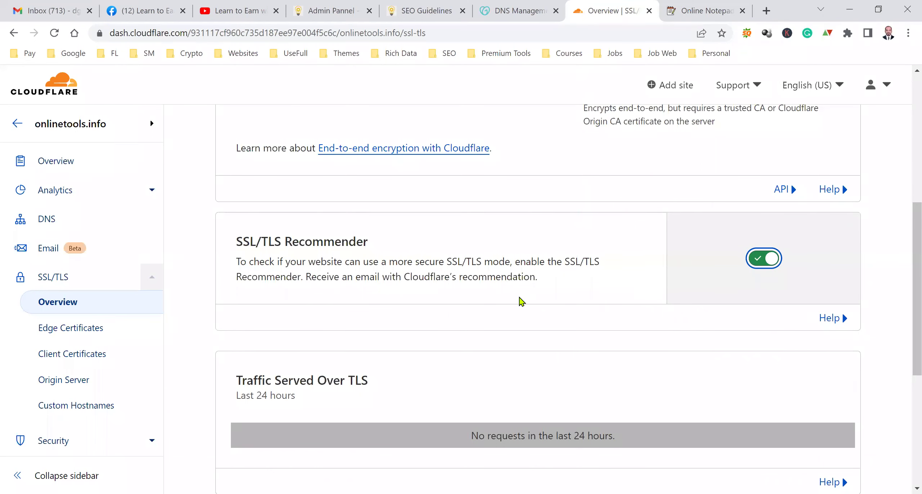
{"action": "scroll", "coordinate": [530, 297], "scroll_direction": "down", "scroll_amount": 3}
{"action": "left_click", "coordinate": [755, 163]}
{"action": "left_click", "coordinate": [755, 163]}
{"action": "left_click", "coordinate": [755, 163]}
{"action": "left_click", "coordinate": [755, 163]}
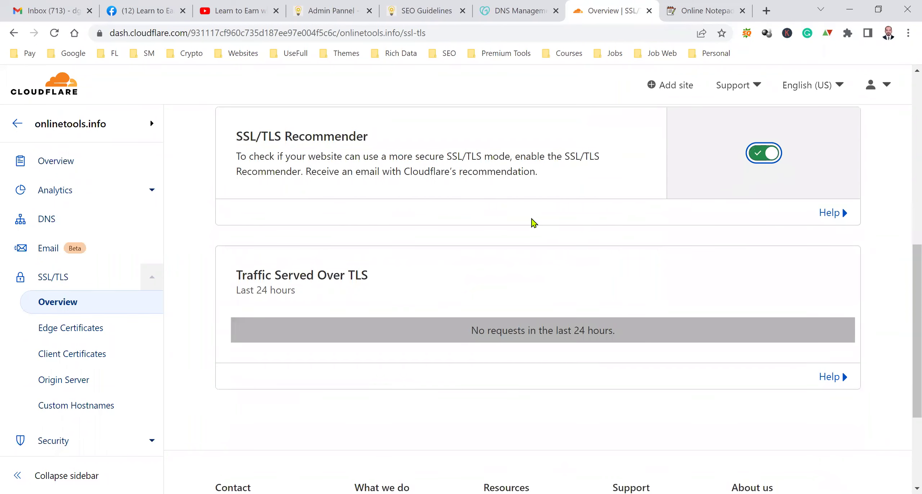
{"action": "scroll", "coordinate": [521, 233], "scroll_direction": "down", "scroll_amount": 3}
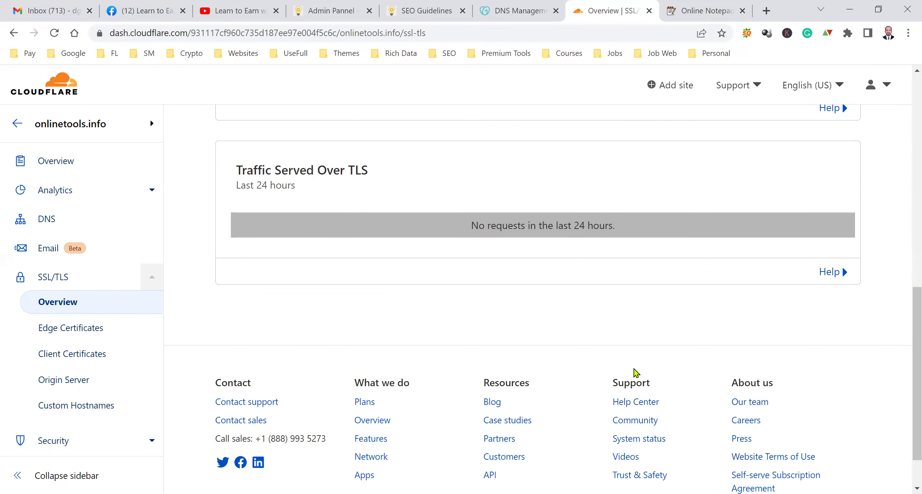
{"action": "scroll", "coordinate": [725, 282], "scroll_direction": "up", "scroll_amount": 5}
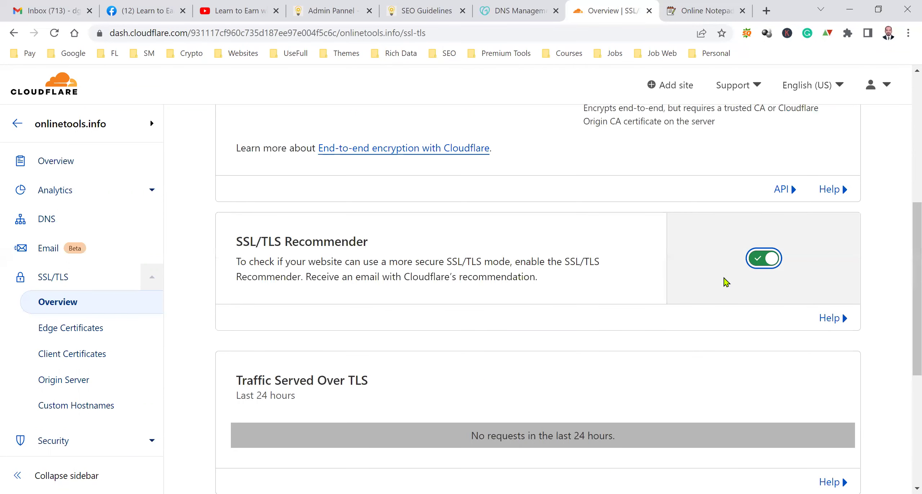
- Enable Always Use HTTPS in the Edge Certificates settings
{"action": "left_click", "coordinate": [93, 335]}
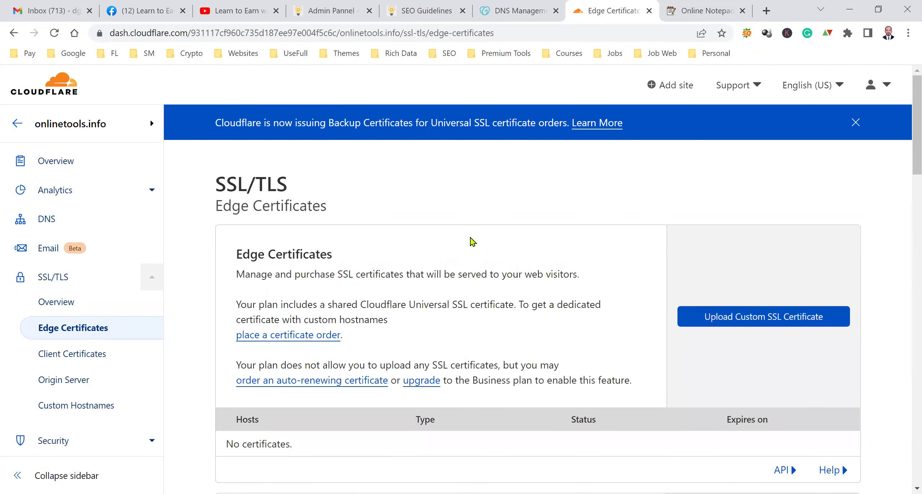
{"action": "scroll", "coordinate": [468, 249], "scroll_direction": "down", "scroll_amount": 3}
{"action": "scroll", "coordinate": [462, 261], "scroll_direction": "down", "scroll_amount": 5}
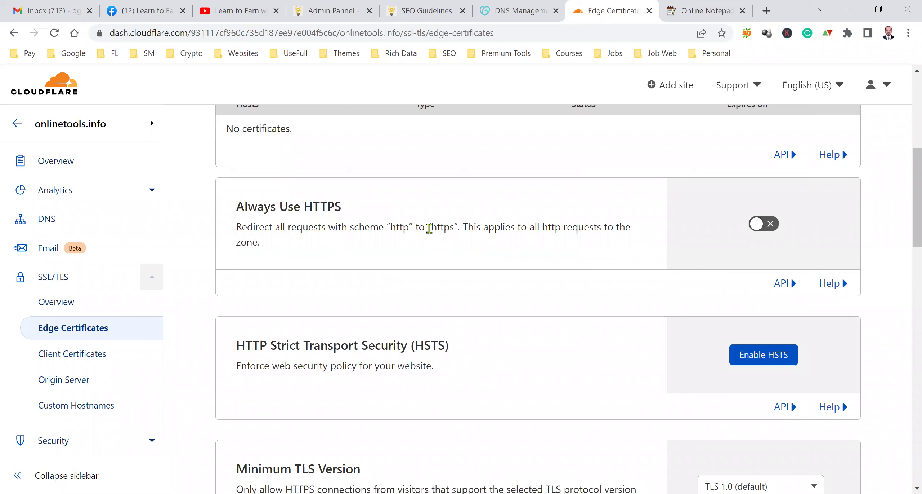
{"action": "left_click_drag", "start_coordinate": [432, 227], "coordinate": [454, 225]}
{"action": "left_click", "coordinate": [768, 224]}
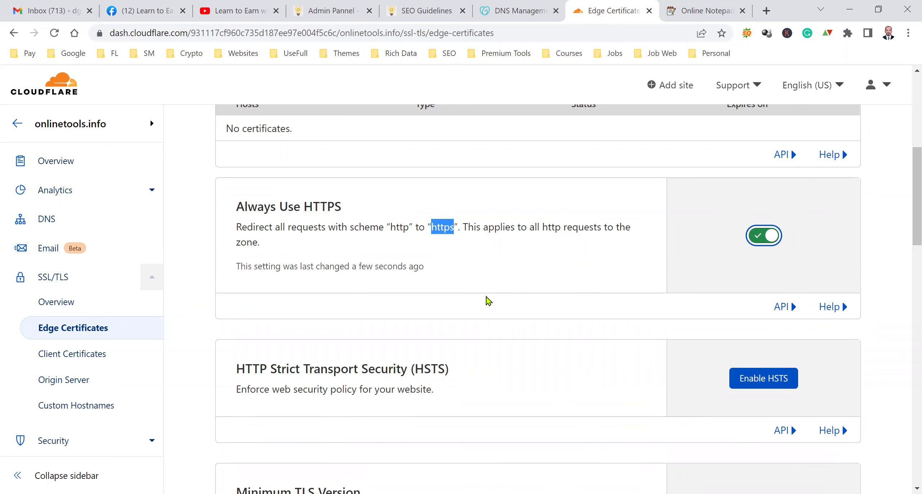
- Examine the HSTS, Minimum TLS Version, Opportunistic Encryption and TLS 1.3 settings of the edge certificates
{"action": "scroll", "coordinate": [488, 299], "scroll_direction": "down", "scroll_amount": 3}
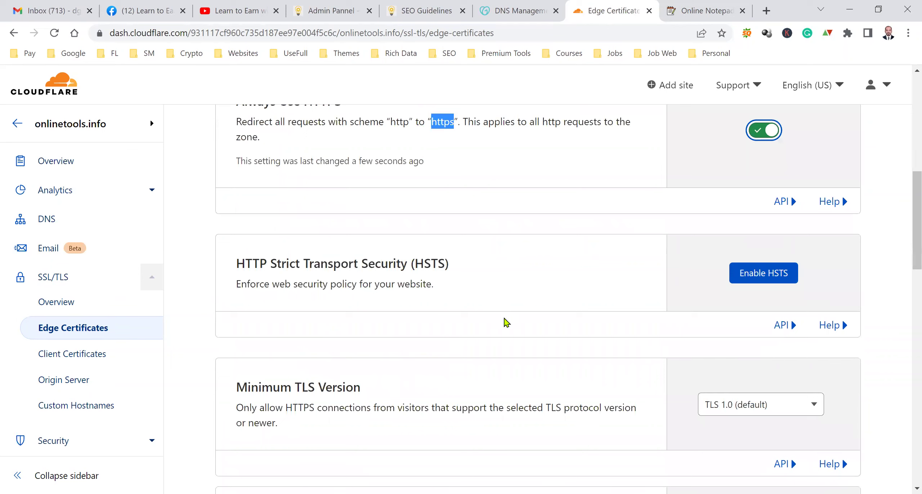
{"action": "scroll", "coordinate": [483, 396], "scroll_direction": "down", "scroll_amount": 3}
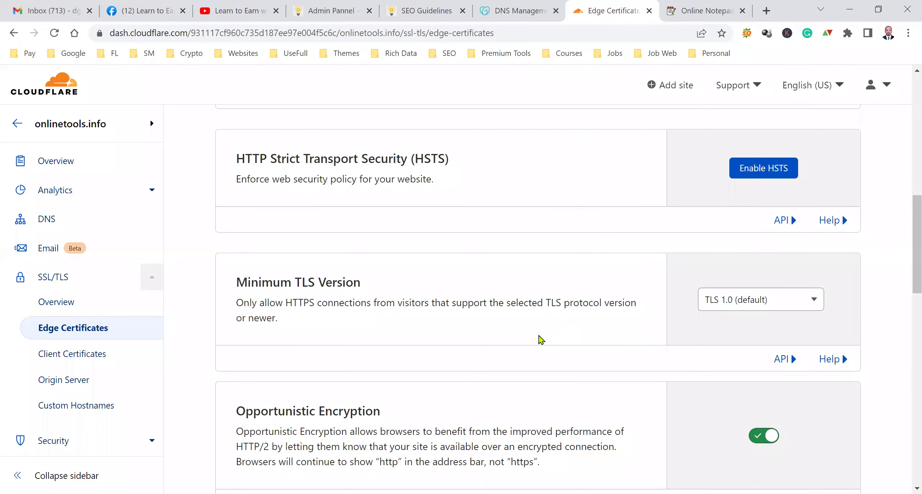
{"action": "scroll", "coordinate": [517, 350], "scroll_direction": "down", "scroll_amount": 3}
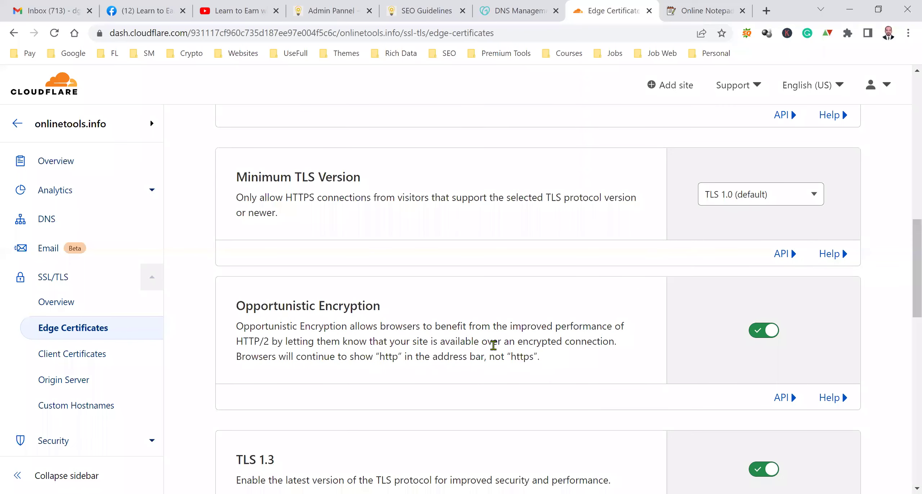
{"action": "scroll", "coordinate": [546, 339], "scroll_direction": "down", "scroll_amount": 3}
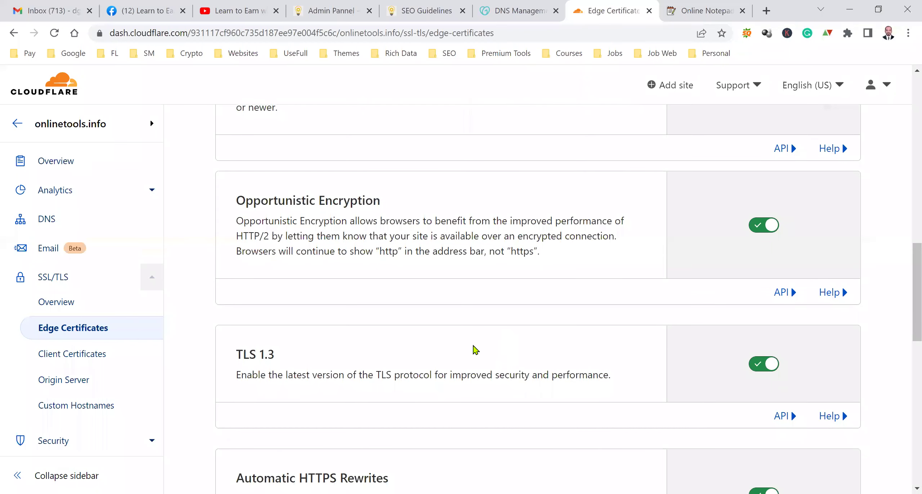
{"action": "scroll", "coordinate": [605, 379], "scroll_direction": "down", "scroll_amount": 3}
{"action": "scroll", "coordinate": [605, 379], "scroll_direction": "down", "scroll_amount": 3}
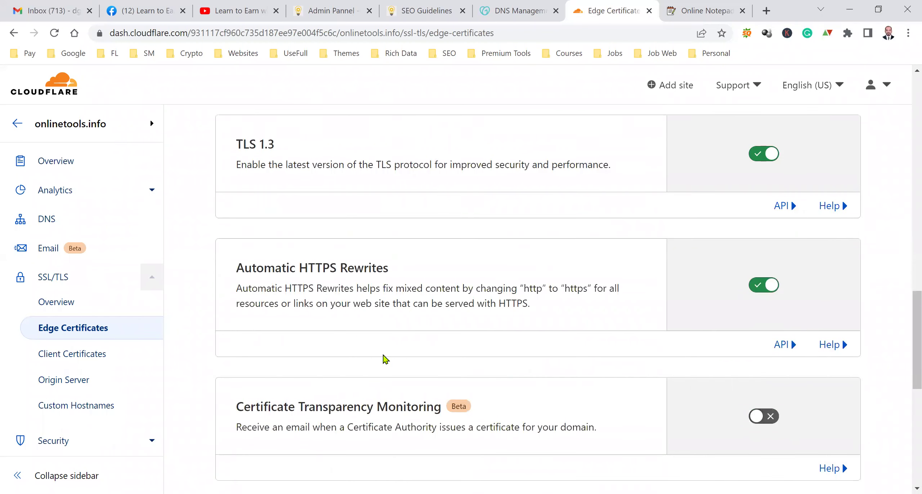
- Switch Automatic HTTPS Rewrites off and back on, and read its description and the remaining edge certificate settings
{"action": "left_click", "coordinate": [758, 294]}
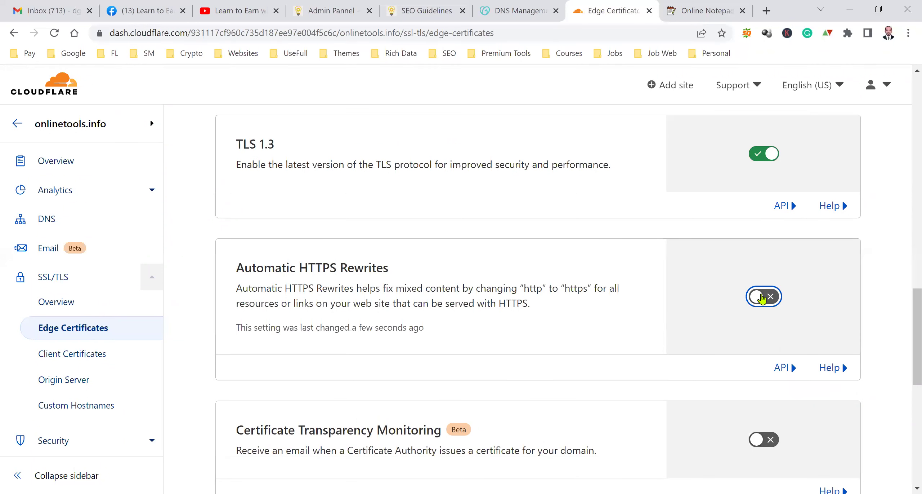
{"action": "left_click", "coordinate": [761, 297]}
{"action": "left_click_drag", "start_coordinate": [525, 288], "coordinate": [541, 290]}
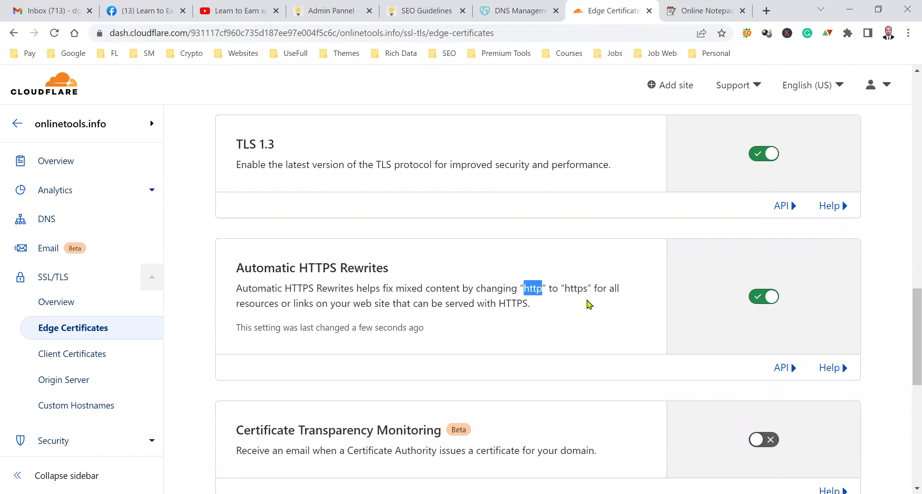
{"action": "left_click_drag", "start_coordinate": [564, 289], "coordinate": [584, 291]}
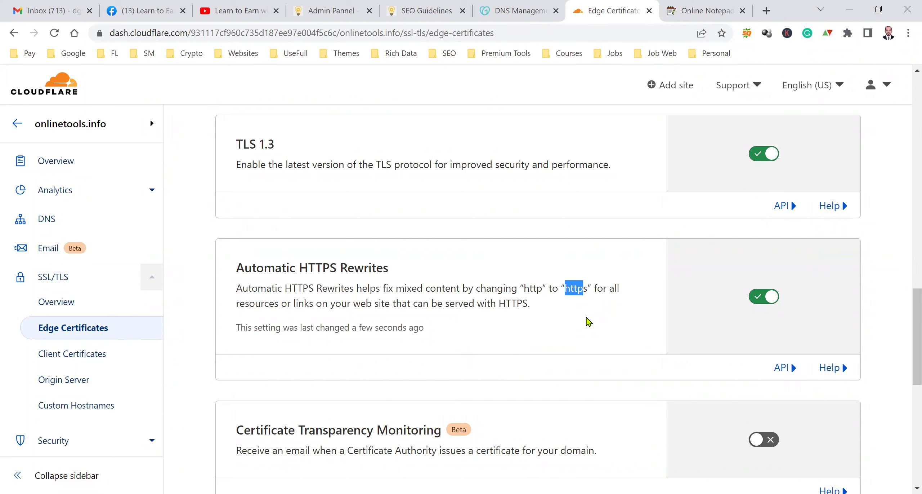
{"action": "left_click", "coordinate": [268, 270]}
{"action": "left_click_drag", "start_coordinate": [268, 270], "coordinate": [316, 271]}
{"action": "left_click", "coordinate": [316, 270]}
{"action": "left_click_drag", "start_coordinate": [530, 288], "coordinate": [583, 290]}
{"action": "scroll", "coordinate": [585, 290], "scroll_direction": "down", "scroll_amount": 2}
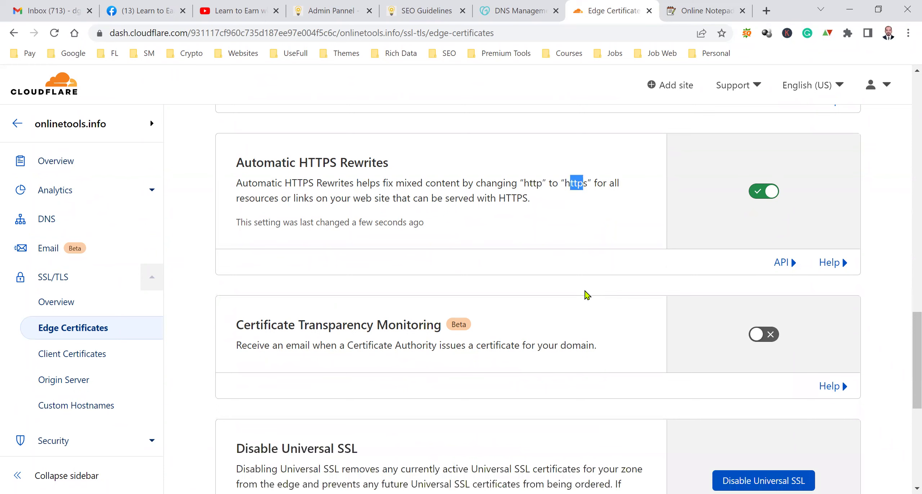
{"action": "scroll", "coordinate": [521, 330], "scroll_direction": "down", "scroll_amount": 2}
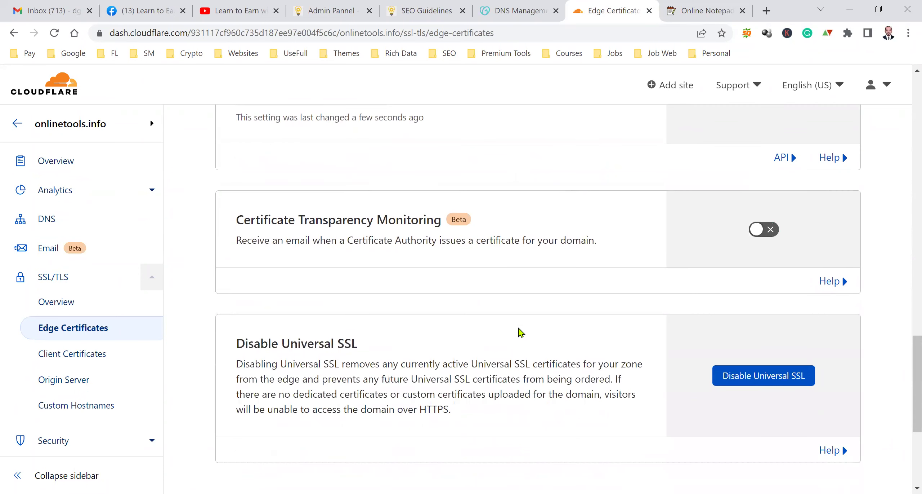
- Read the Disable Universal SSL section of the edge certificates and look at the Client Certificates page
{"action": "scroll", "coordinate": [459, 334], "scroll_direction": "down", "scroll_amount": 2}
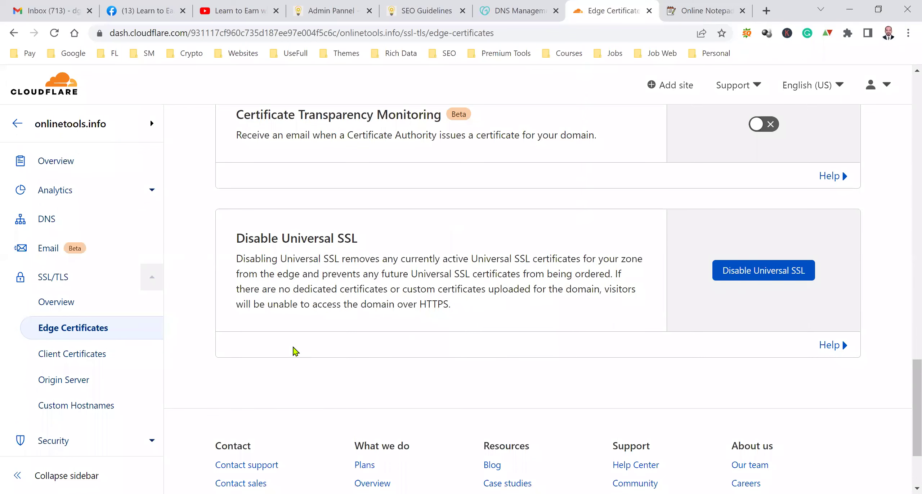
{"action": "scroll", "coordinate": [294, 350], "scroll_direction": "down", "scroll_amount": 2}
{"action": "scroll", "coordinate": [437, 251], "scroll_direction": "up", "scroll_amount": 2}
{"action": "left_click", "coordinate": [99, 358]}
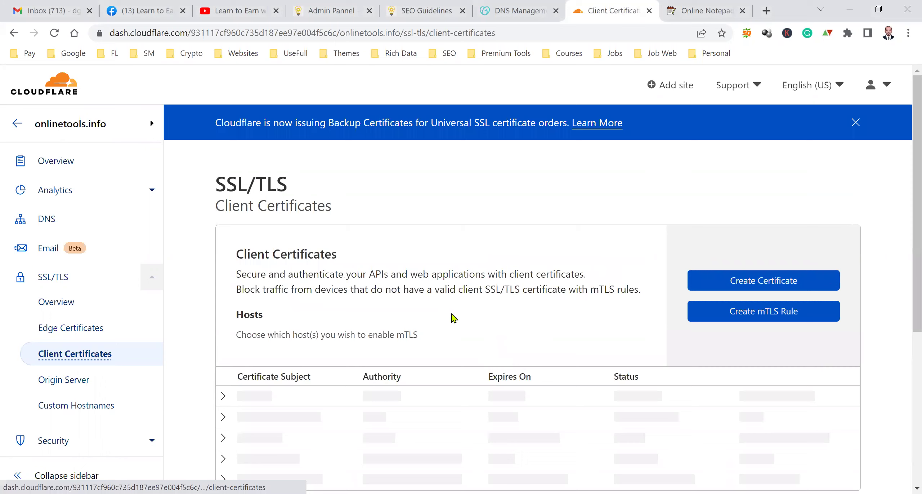
{"action": "scroll", "coordinate": [204, 299], "scroll_direction": "down", "scroll_amount": 5}
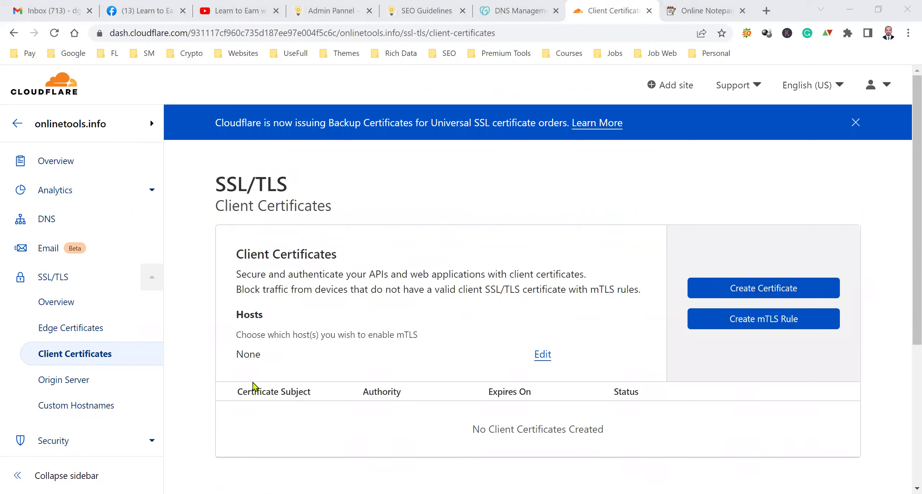
- Look through the Origin Server and Custom Hostnames pages of the SSL/TLS section
{"action": "left_click", "coordinate": [95, 379]}
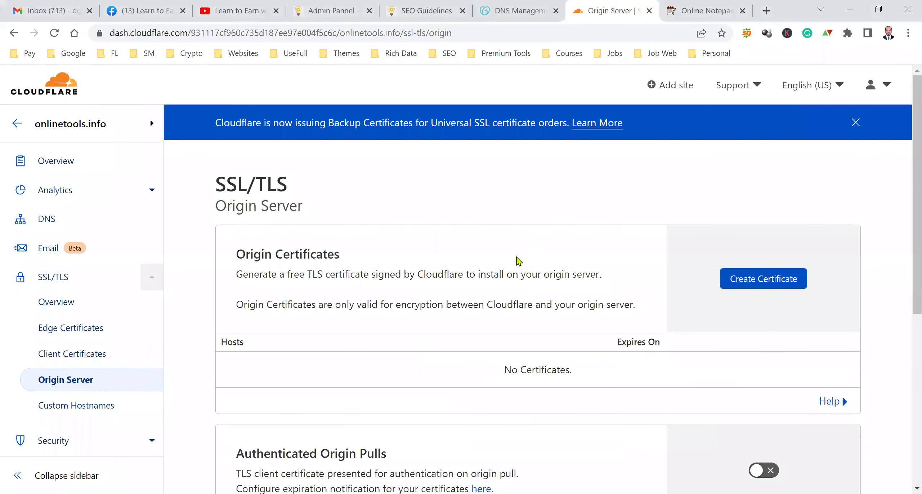
{"action": "scroll", "coordinate": [578, 333], "scroll_direction": "down", "scroll_amount": 3}
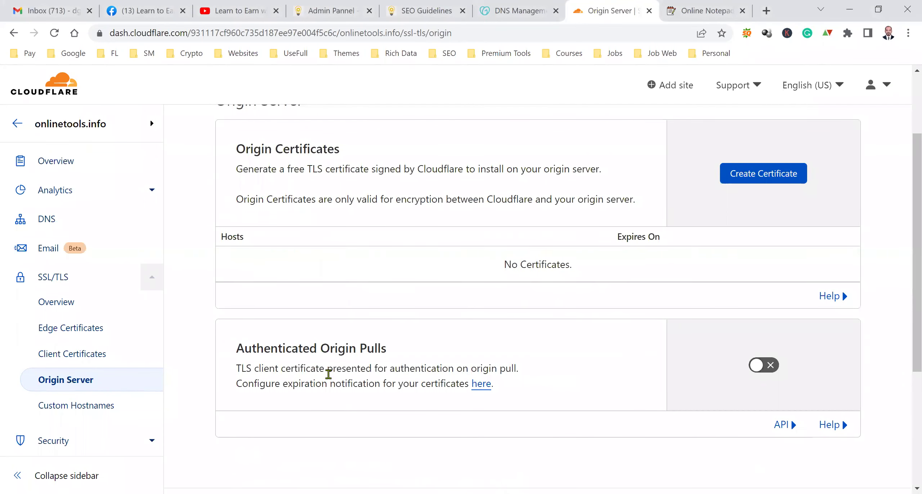
{"action": "scroll", "coordinate": [328, 373], "scroll_direction": "down", "scroll_amount": 3}
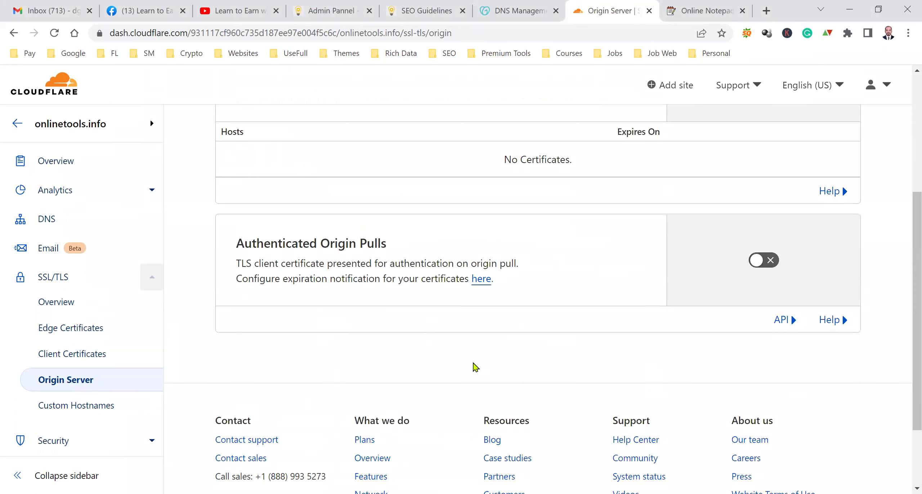
{"action": "scroll", "coordinate": [262, 376], "scroll_direction": "down", "scroll_amount": 2}
{"action": "left_click", "coordinate": [87, 405]}
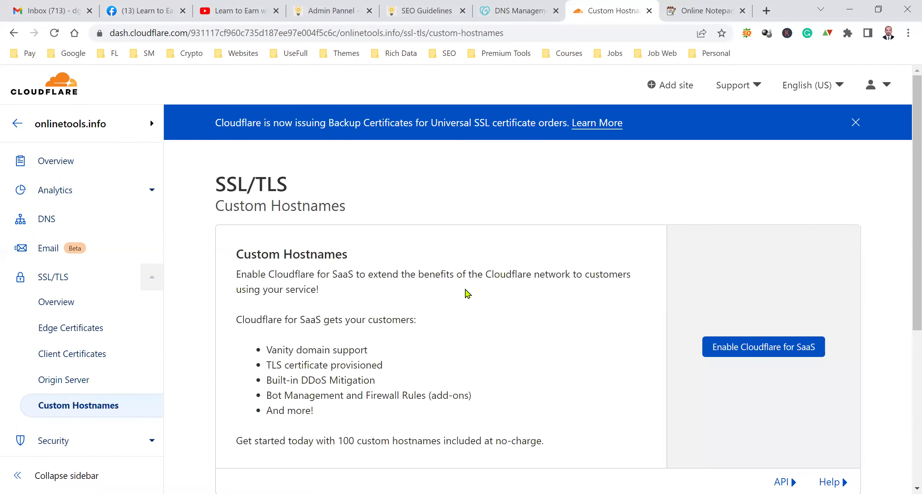
{"action": "scroll", "coordinate": [556, 340], "scroll_direction": "down", "scroll_amount": 3}
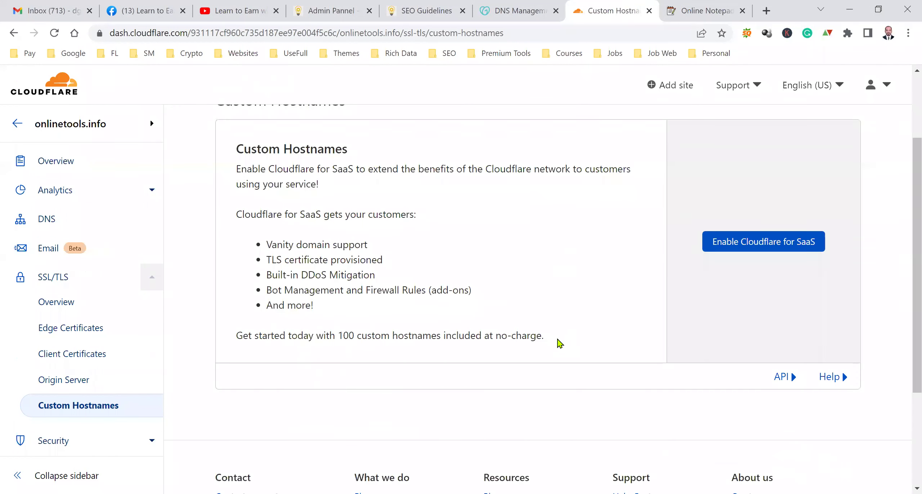
{"action": "scroll", "coordinate": [475, 362], "scroll_direction": "down", "scroll_amount": 3}
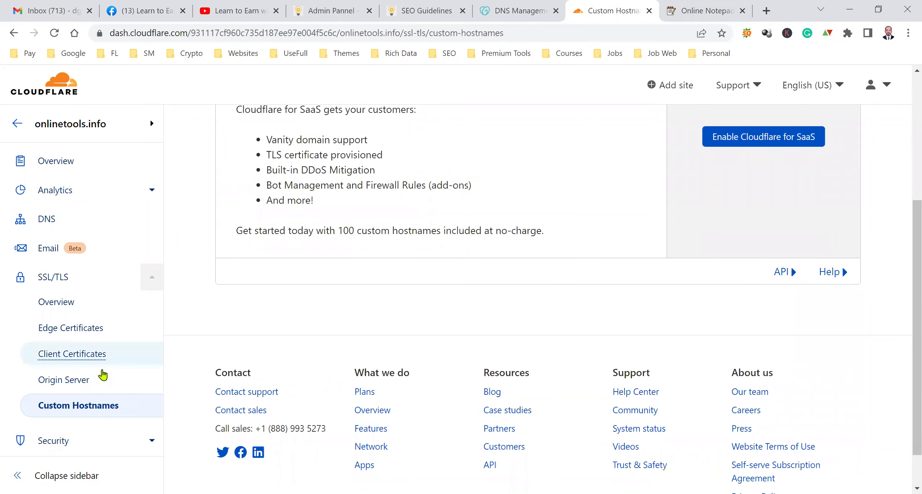
- Review the SSL/TLS encryption mode, the Recommender and the edge certificate settings through Automatic HTTPS Rewrites once more
{"action": "left_click", "coordinate": [48, 306]}
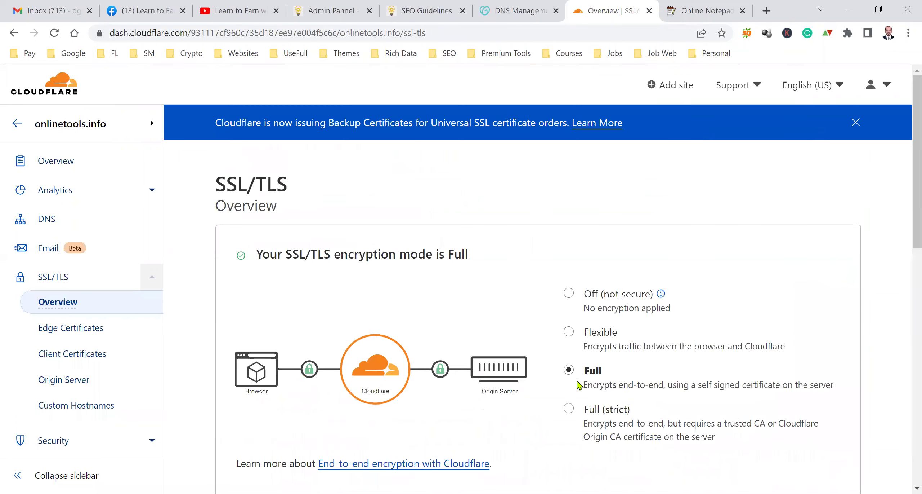
{"action": "scroll", "coordinate": [577, 385], "scroll_direction": "down", "scroll_amount": 6}
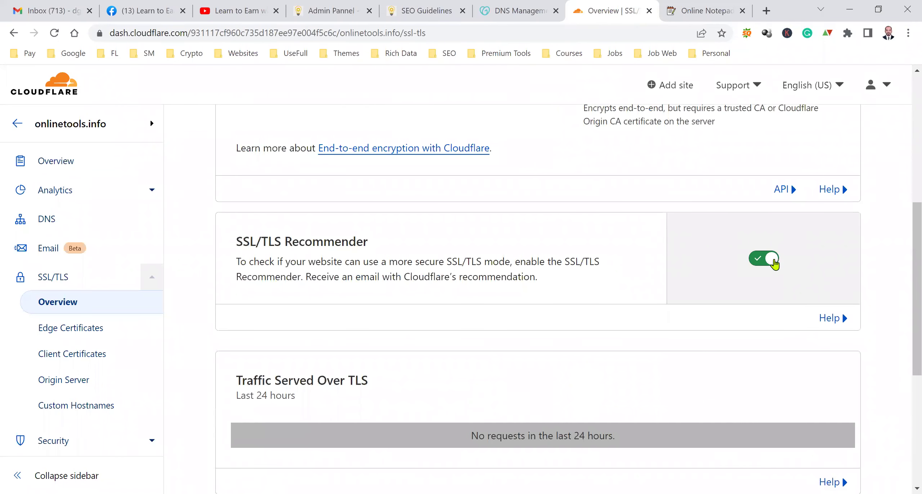
{"action": "left_click", "coordinate": [114, 341]}
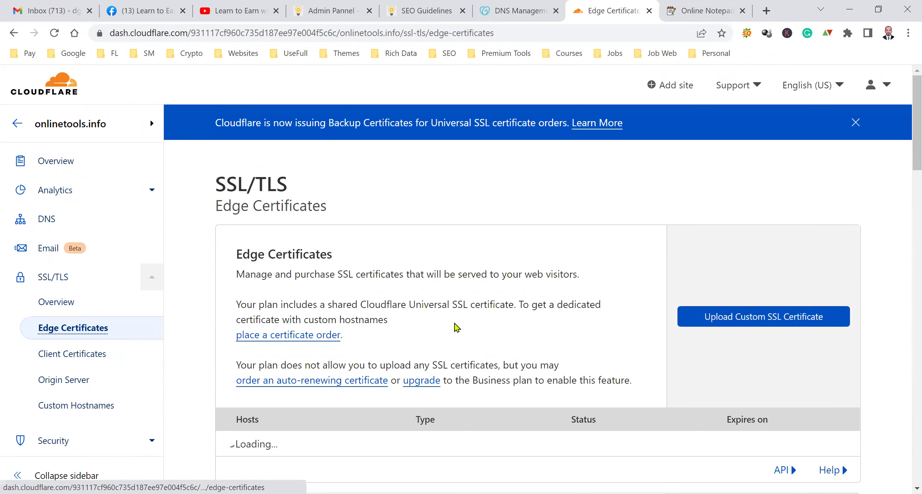
{"action": "scroll", "coordinate": [552, 360], "scroll_direction": "down", "scroll_amount": 9}
{"action": "scroll", "coordinate": [546, 280], "scroll_direction": "up", "scroll_amount": 2}
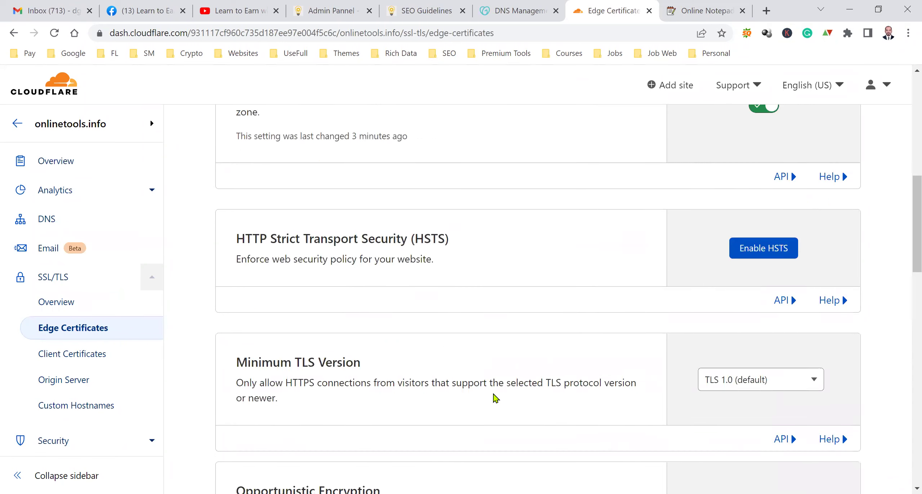
{"action": "scroll", "coordinate": [495, 395], "scroll_direction": "down", "scroll_amount": 10}
{"action": "scroll", "coordinate": [317, 393], "scroll_direction": "down", "scroll_amount": 5}
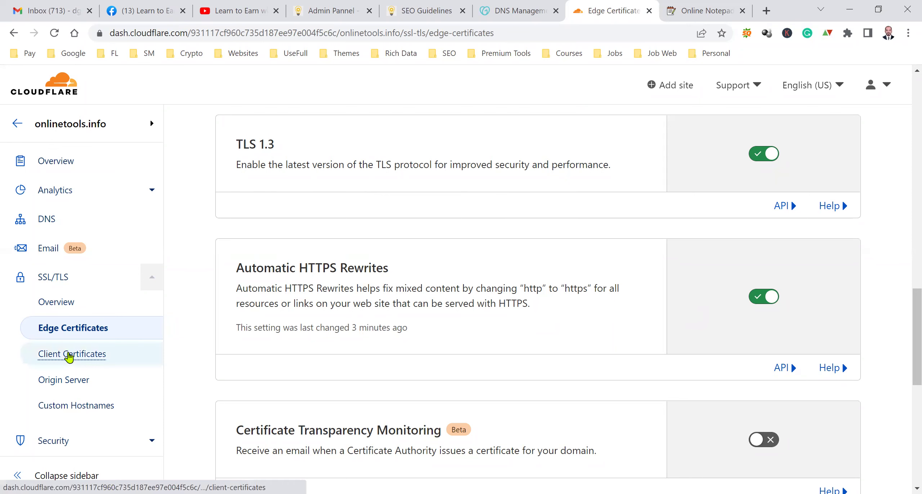
- Open the Security overview for onlinetools.info and look at its firewall events and activity log
{"action": "scroll", "coordinate": [69, 357], "scroll_direction": "down", "scroll_amount": 5}
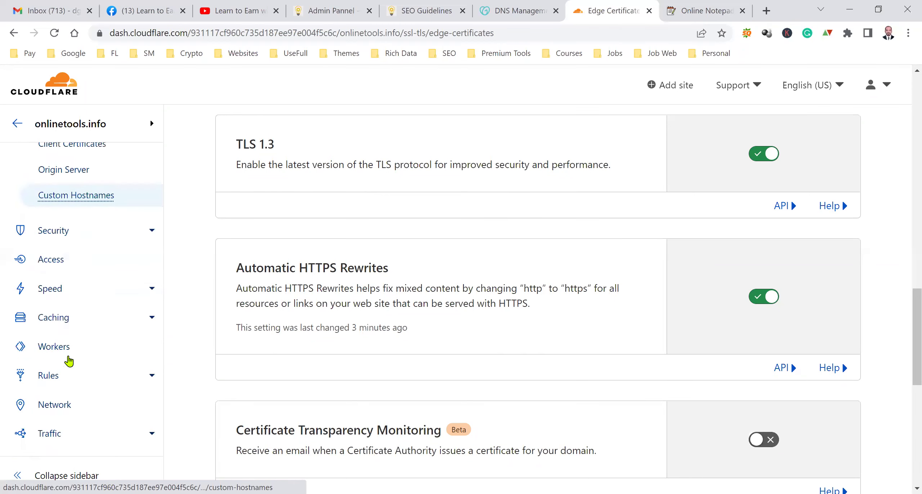
{"action": "left_click", "coordinate": [91, 241]}
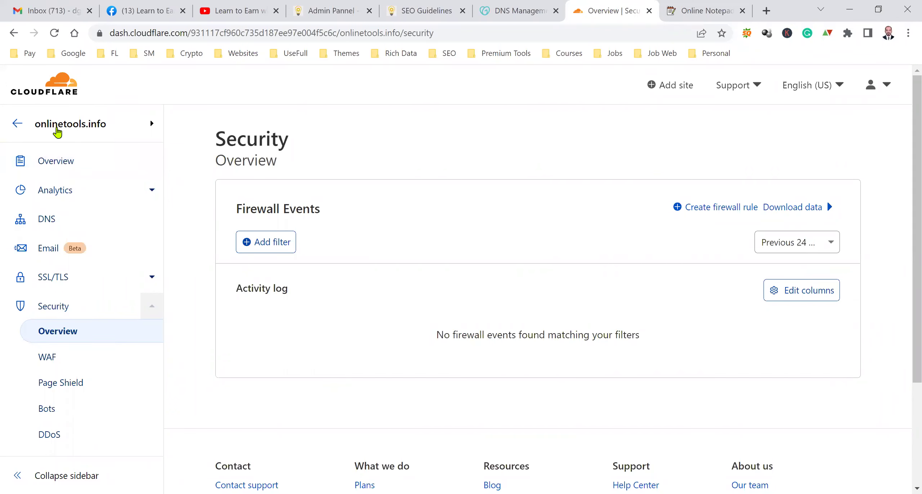
{"action": "left_click", "coordinate": [50, 68]}
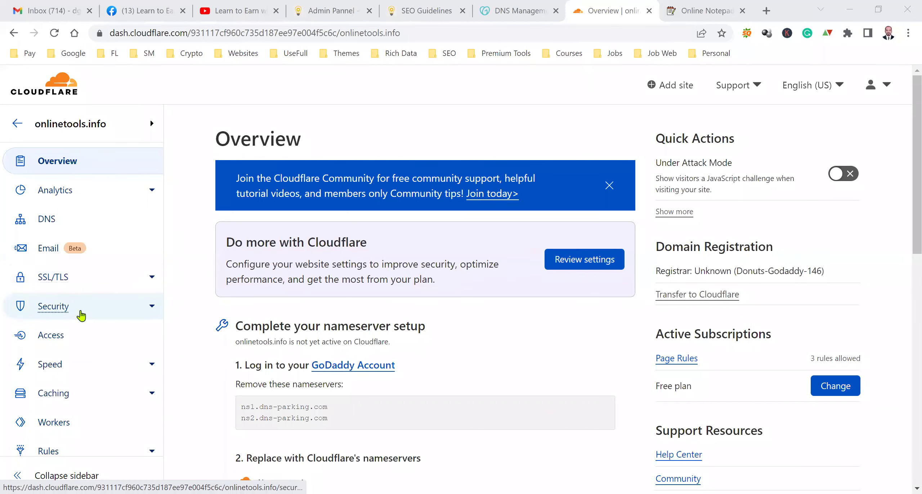
{"action": "left_click", "coordinate": [103, 309]}
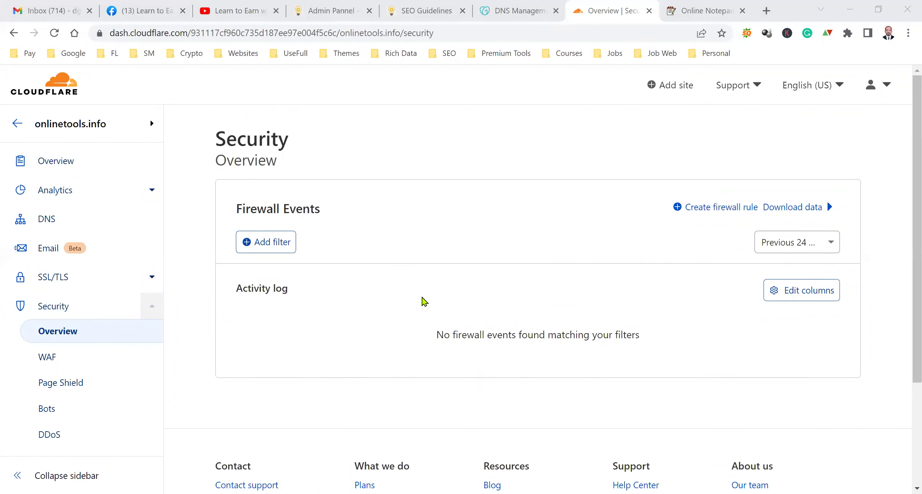
{"action": "scroll", "coordinate": [418, 303], "scroll_direction": "down", "scroll_amount": 3}
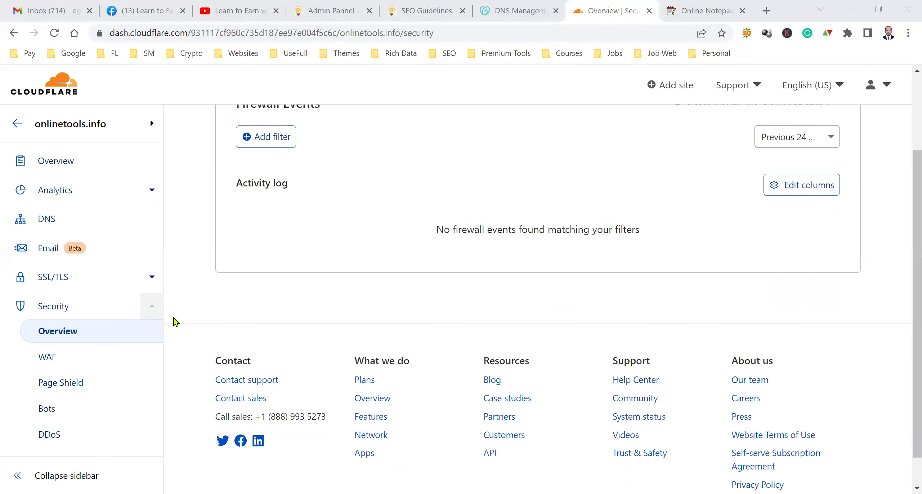
- Open the WAF page and read its firewall rules section, including the allowance of active rules
{"action": "left_click", "coordinate": [87, 362]}
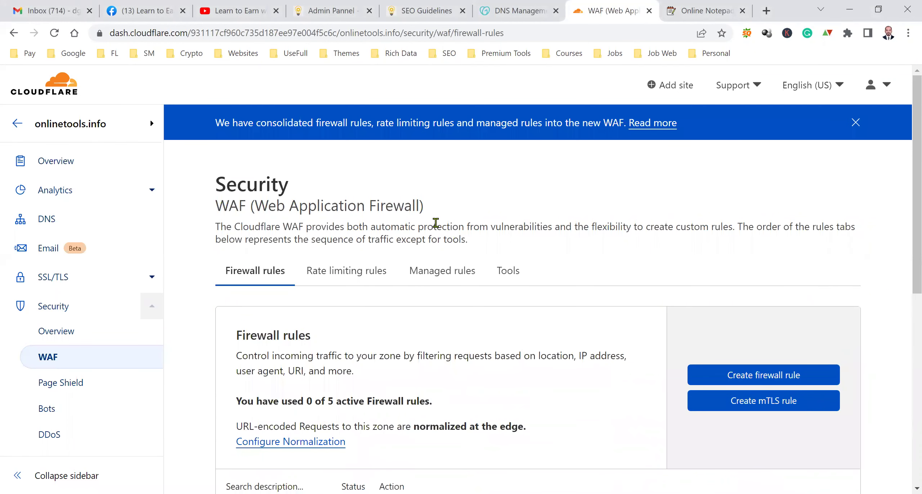
{"action": "left_click_drag", "start_coordinate": [415, 206], "coordinate": [268, 208]}
{"action": "scroll", "coordinate": [576, 240], "scroll_direction": "down", "scroll_amount": 2}
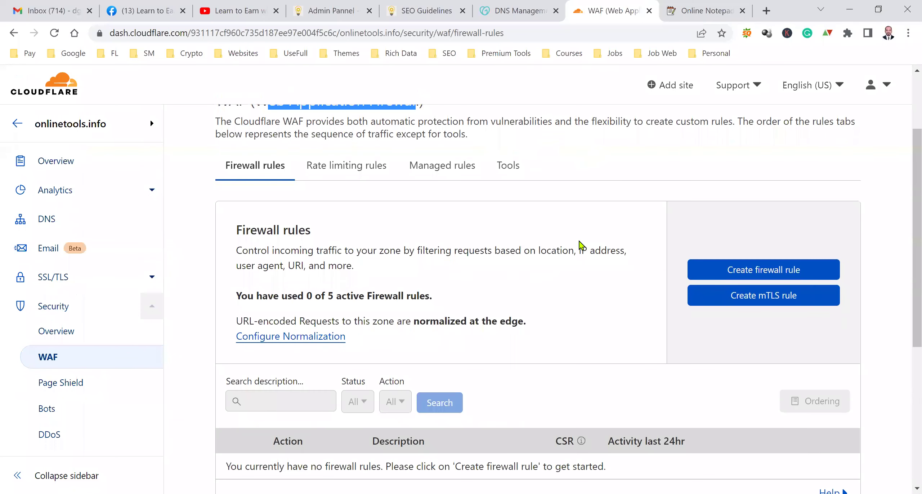
{"action": "scroll", "coordinate": [632, 257], "scroll_direction": "down", "scroll_amount": 2}
{"action": "scroll", "coordinate": [632, 257], "scroll_direction": "down", "scroll_amount": 1}
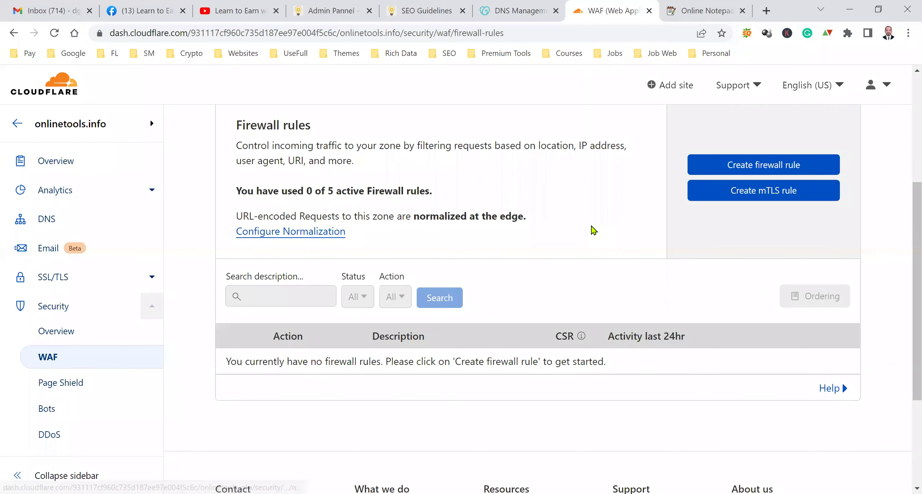
{"action": "left_click_drag", "start_coordinate": [307, 186], "coordinate": [412, 187]}
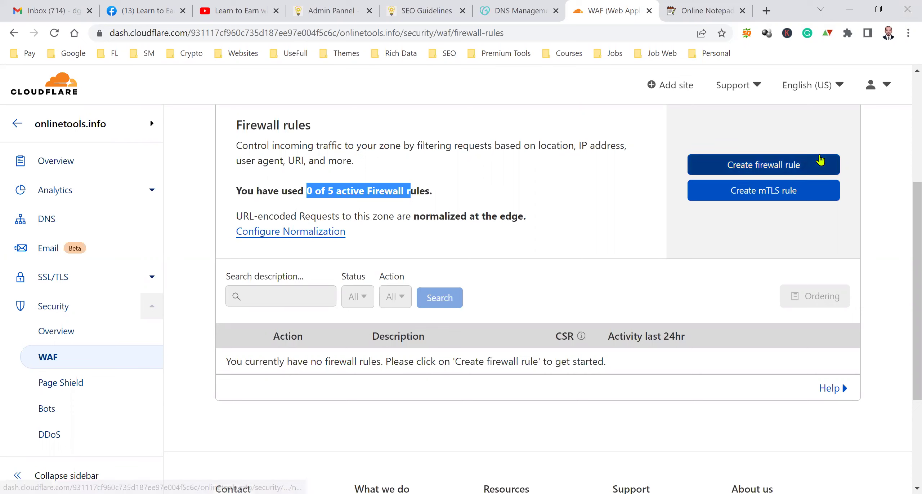
- Start a new firewall rule in the WAF and name it UK Only
{"action": "left_click", "coordinate": [775, 164]}
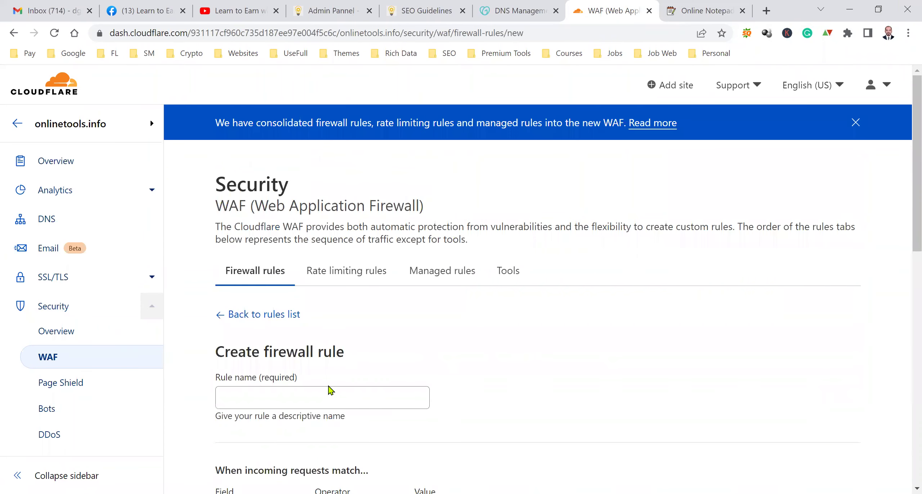
{"action": "scroll", "coordinate": [331, 389], "scroll_direction": "down", "scroll_amount": 3}
{"action": "scroll", "coordinate": [334, 303], "scroll_direction": "down", "scroll_amount": 3}
{"action": "scroll", "coordinate": [334, 302], "scroll_direction": "up", "scroll_amount": 3}
{"action": "left_click", "coordinate": [337, 285]}
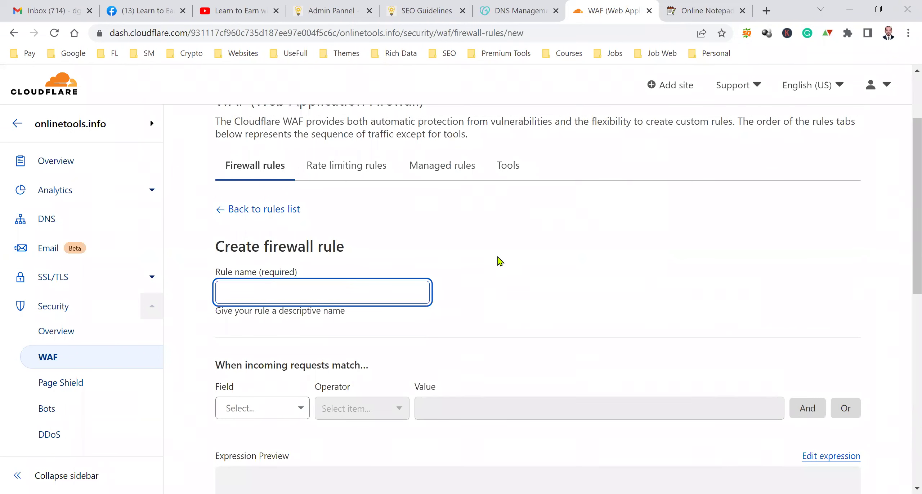
{"action": "type", "text": "UK Only"}
- Examine the request fields available for the firewall rule's match condition, from AS Num to Threat Score
{"action": "scroll", "coordinate": [164, 267], "scroll_direction": "down", "scroll_amount": 5}
{"action": "scroll", "coordinate": [304, 241], "scroll_direction": "up", "scroll_amount": 3}
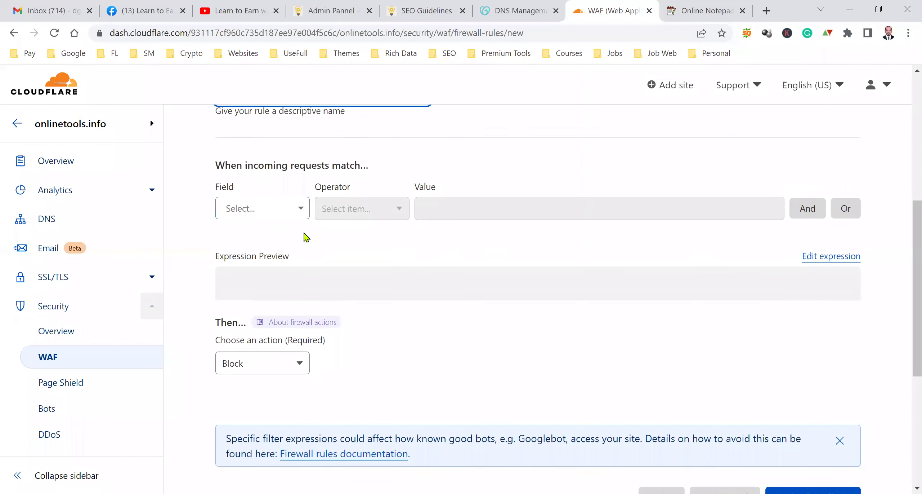
{"action": "left_click", "coordinate": [283, 309]}
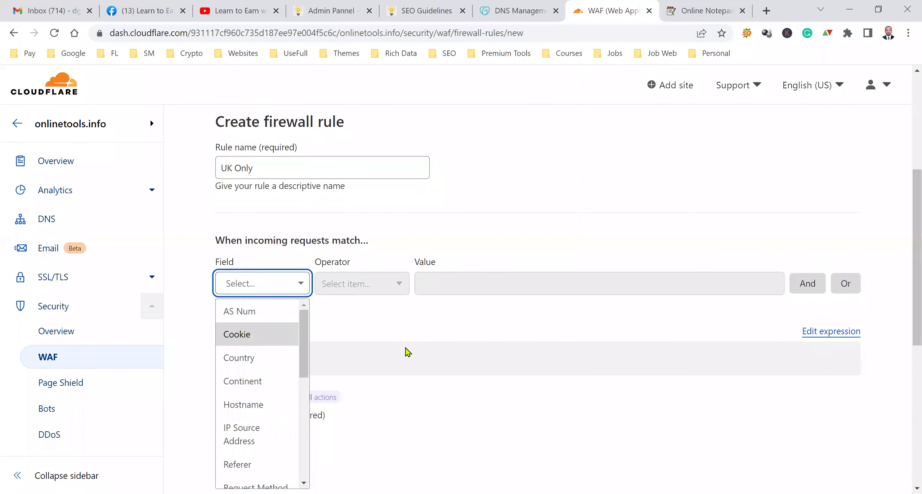
{"action": "scroll", "coordinate": [408, 352], "scroll_direction": "down", "scroll_amount": 3}
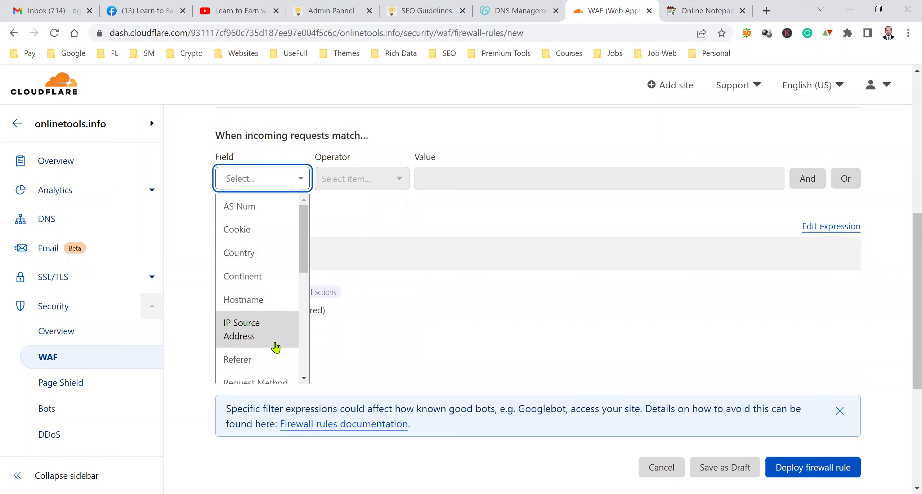
{"action": "left_click_drag", "start_coordinate": [305, 267], "coordinate": [305, 316]}
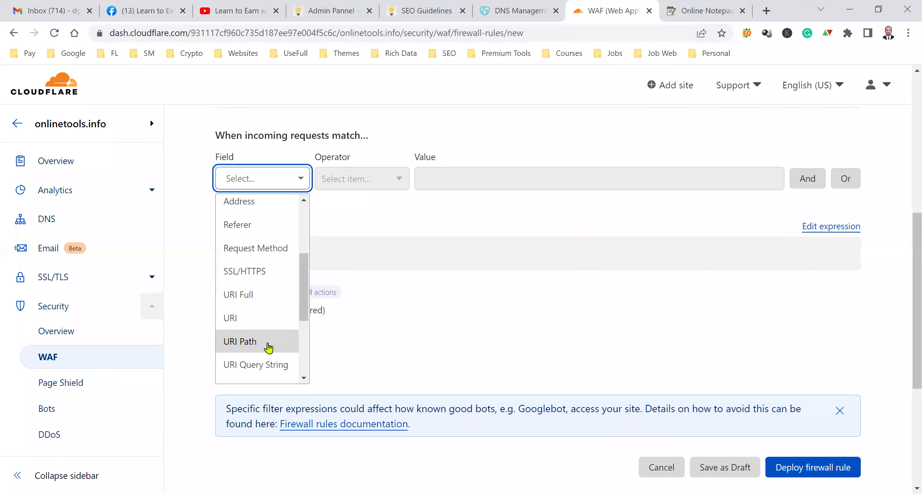
{"action": "left_click_drag", "start_coordinate": [304, 317], "coordinate": [303, 367]}
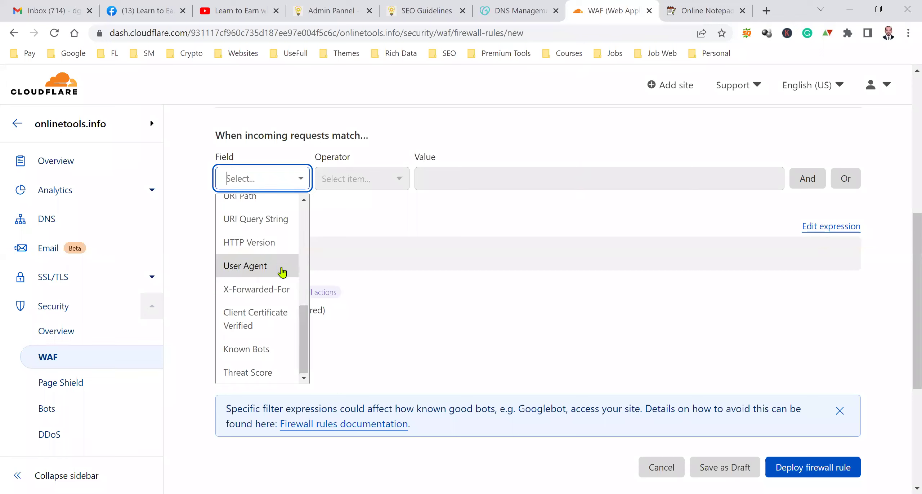
{"action": "left_click_drag", "start_coordinate": [302, 356], "coordinate": [301, 216]}
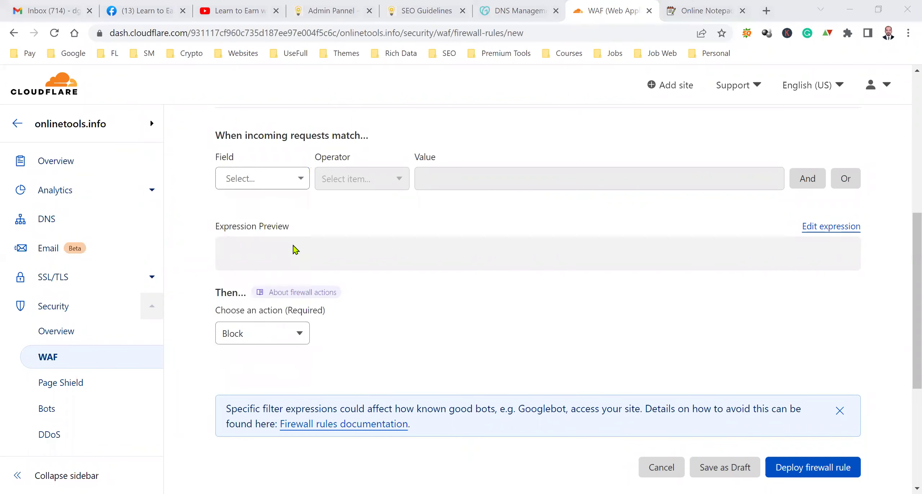
- Match the UK Only rule's incoming requests on the Country field, keeping the equals operator
{"action": "scroll", "coordinate": [353, 270], "scroll_direction": "up", "scroll_amount": 3}
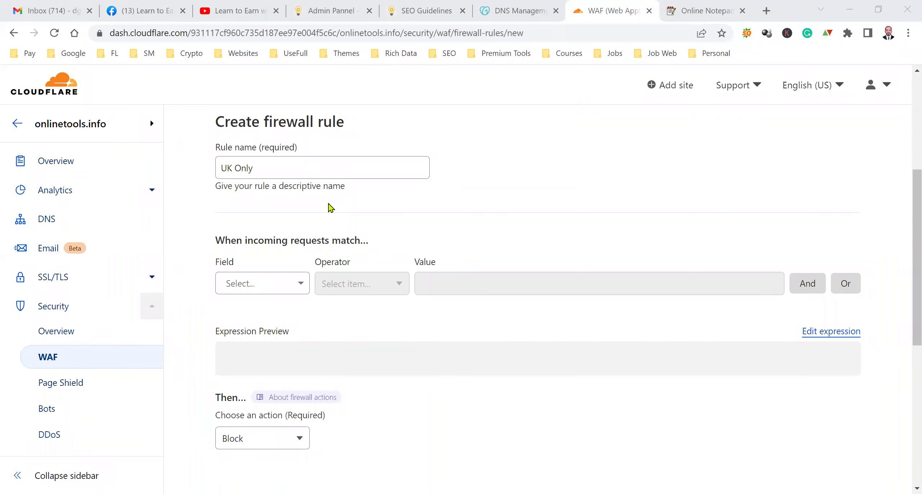
{"action": "left_click", "coordinate": [297, 288]}
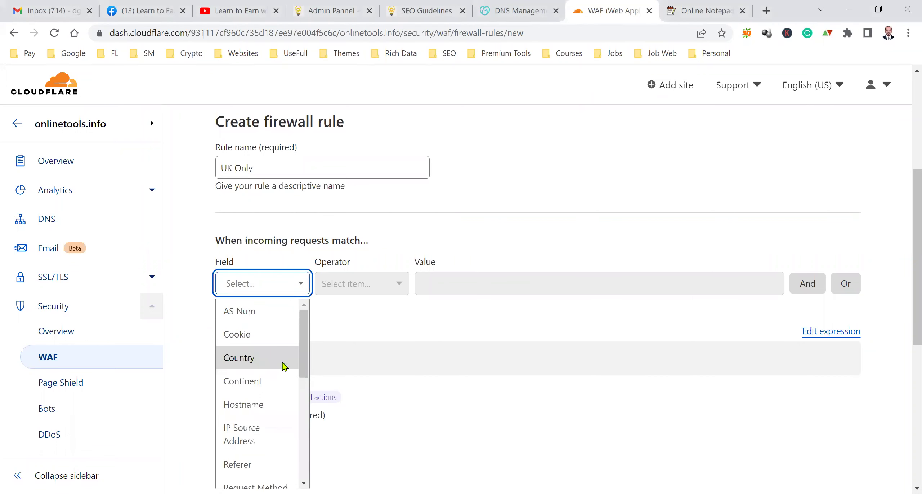
{"action": "left_click", "coordinate": [283, 367]}
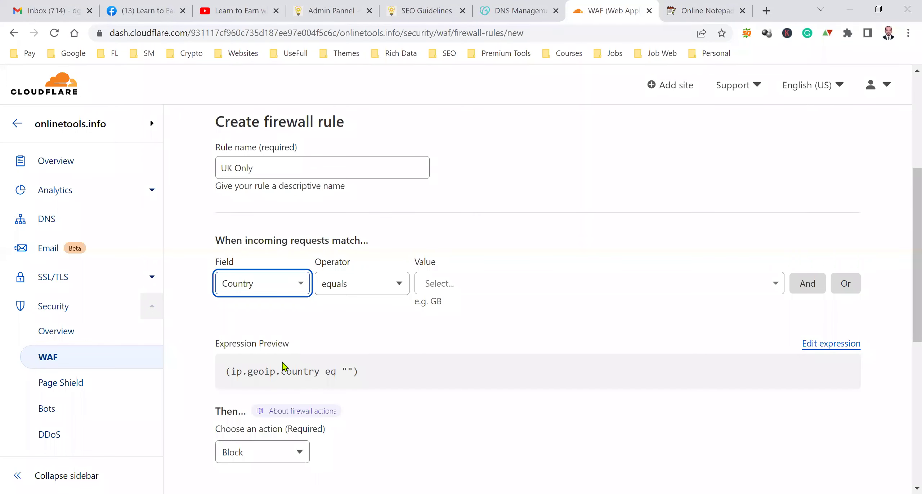
{"action": "left_click", "coordinate": [384, 284]}
{"action": "left_click", "coordinate": [383, 284]}
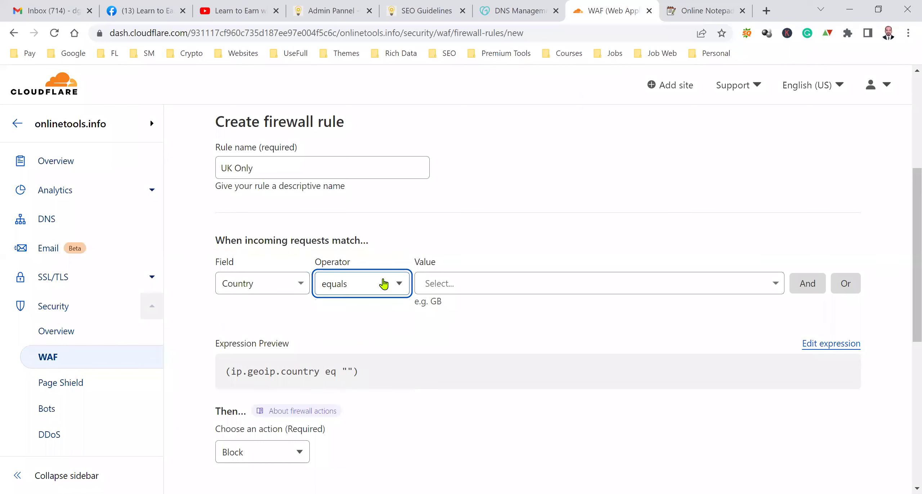
- Set the UK Only rule's Country condition to does not equal United Kingdom
{"action": "left_click", "coordinate": [438, 283]}
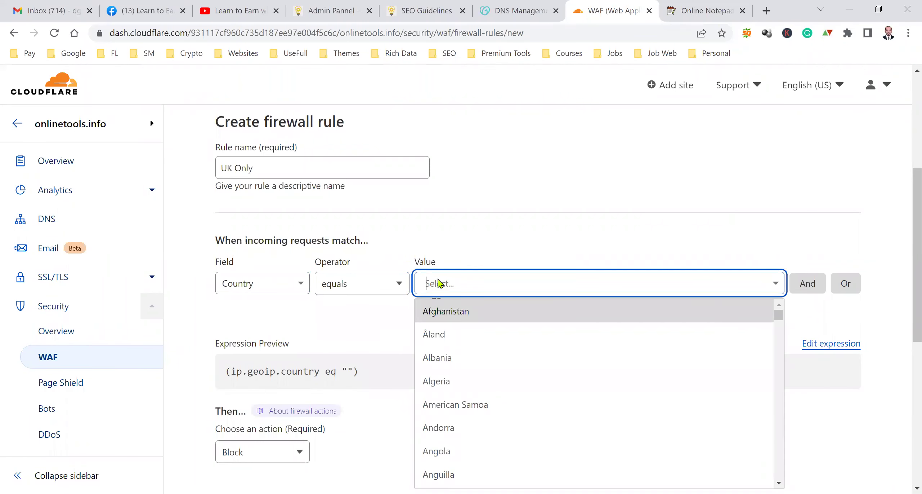
{"action": "left_click", "coordinate": [394, 287]}
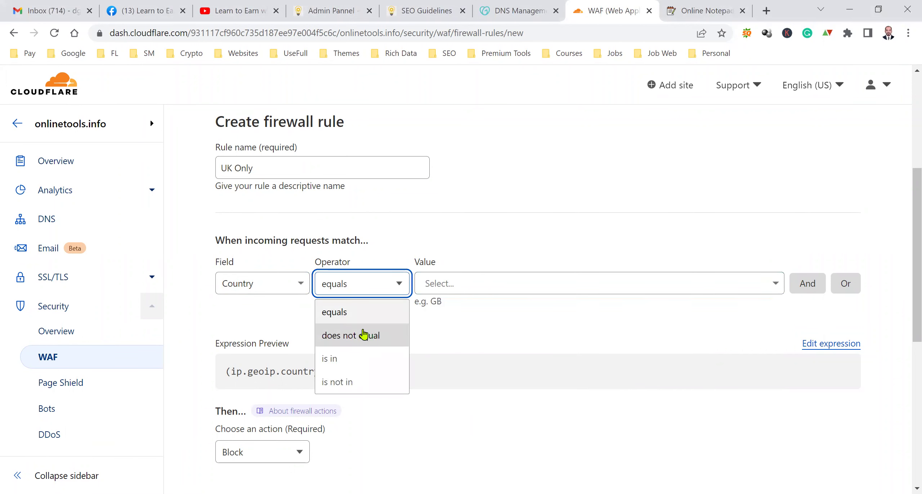
{"action": "left_click", "coordinate": [374, 347]}
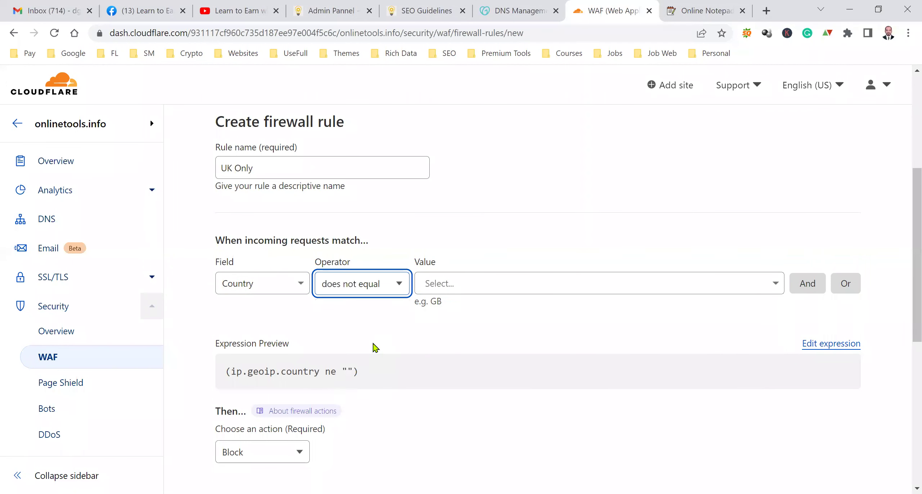
{"action": "left_click", "coordinate": [503, 287]}
{"action": "type", "text": "uni"}
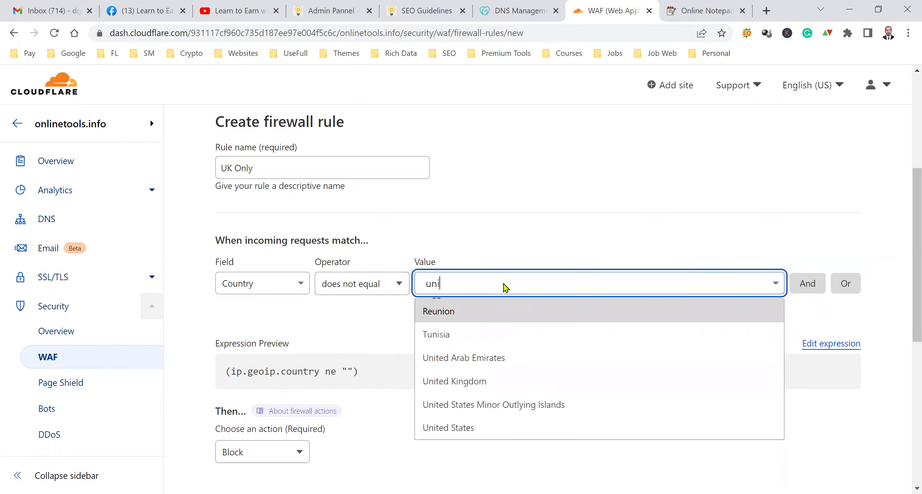
{"action": "left_click", "coordinate": [462, 382]}
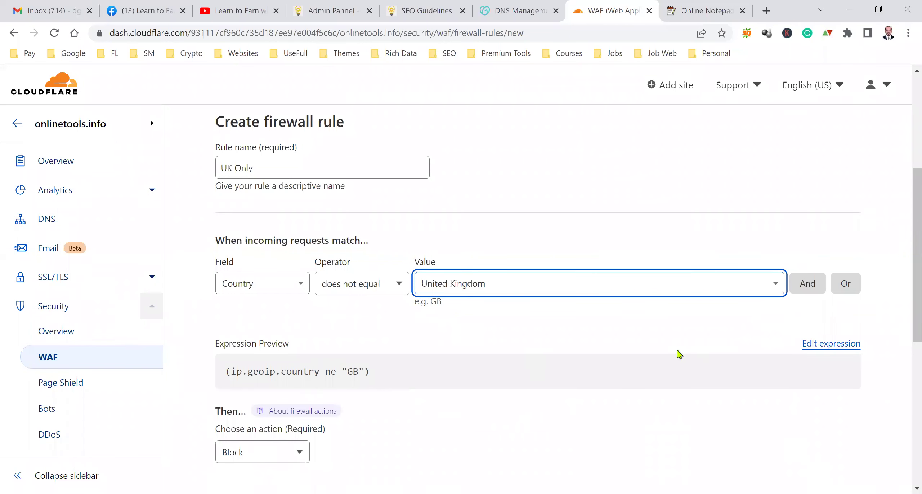
- Keep Block as the rule's action and deploy the firewall rule
{"action": "scroll", "coordinate": [591, 385], "scroll_direction": "down", "scroll_amount": 3}
{"action": "left_click", "coordinate": [265, 352]}
{"action": "left_click", "coordinate": [268, 353]}
{"action": "left_click", "coordinate": [429, 344]}
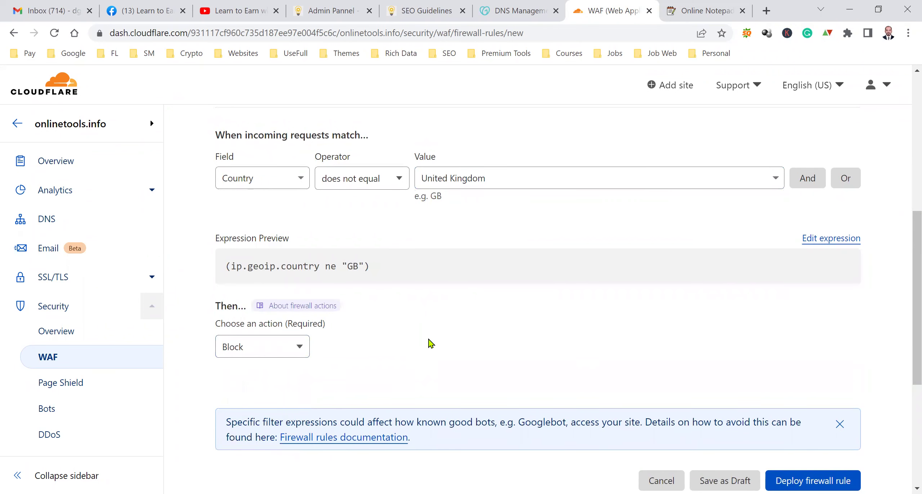
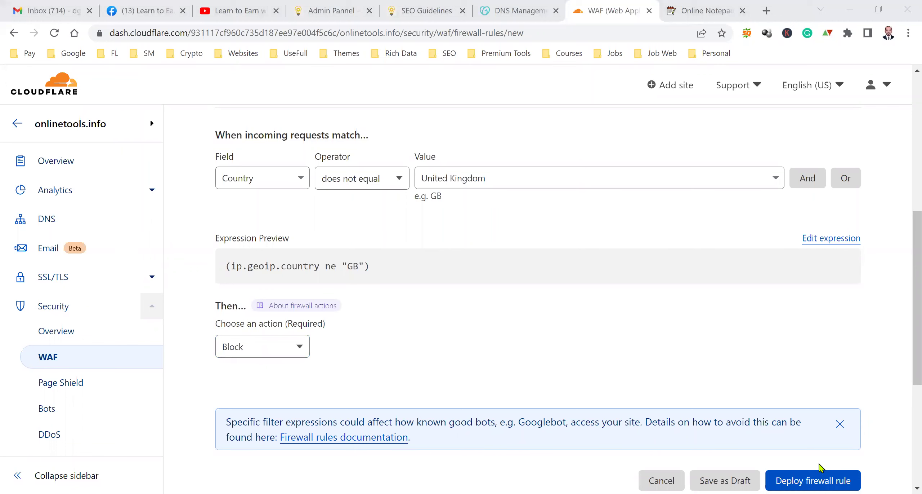
{"action": "scroll", "coordinate": [831, 389], "scroll_direction": "down", "scroll_amount": 3}
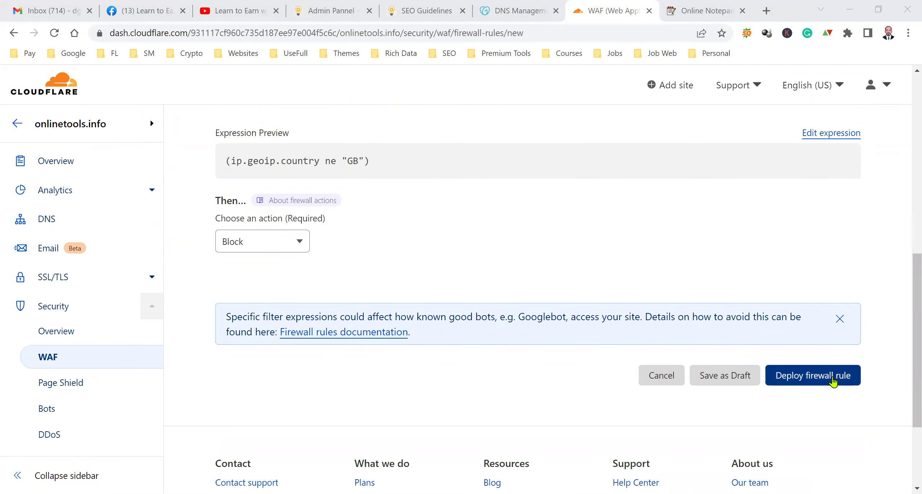
{"action": "left_click", "coordinate": [833, 378]}
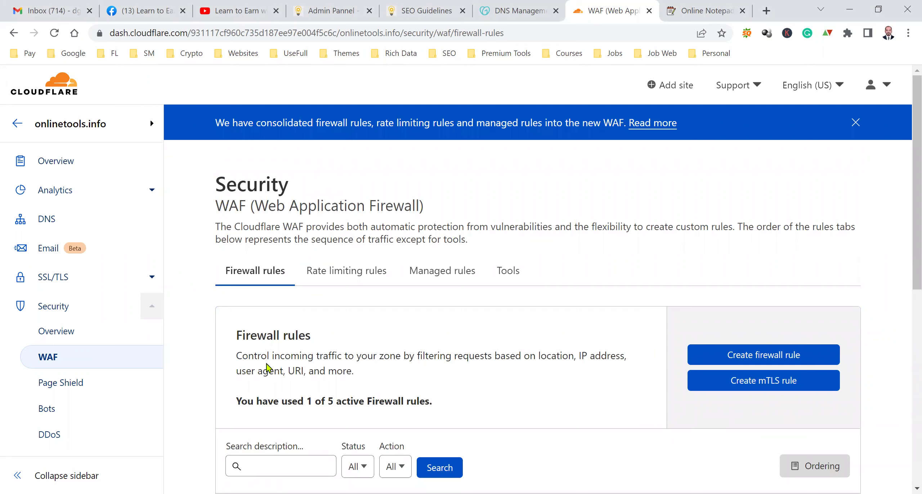
- Review the deployed UK Only rule in the firewall rules list and open it for editing
{"action": "scroll", "coordinate": [268, 367], "scroll_direction": "down", "scroll_amount": 7}
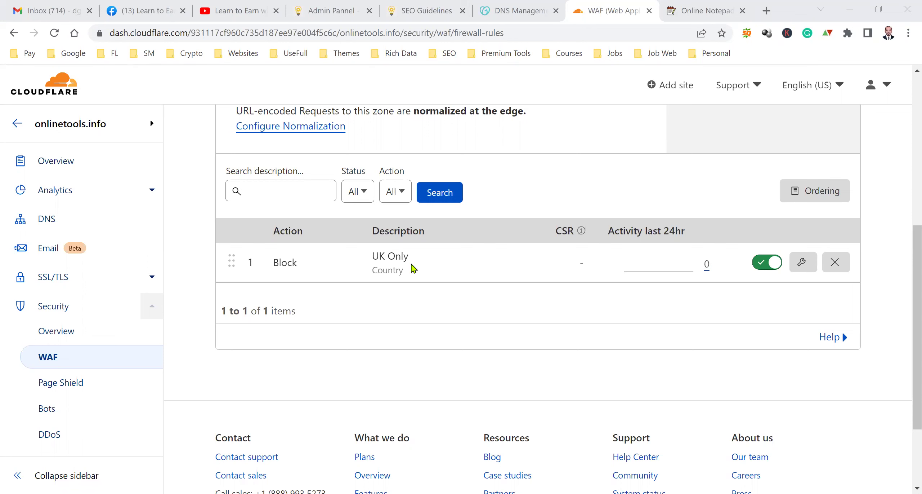
{"action": "scroll", "coordinate": [413, 268], "scroll_direction": "up", "scroll_amount": 3}
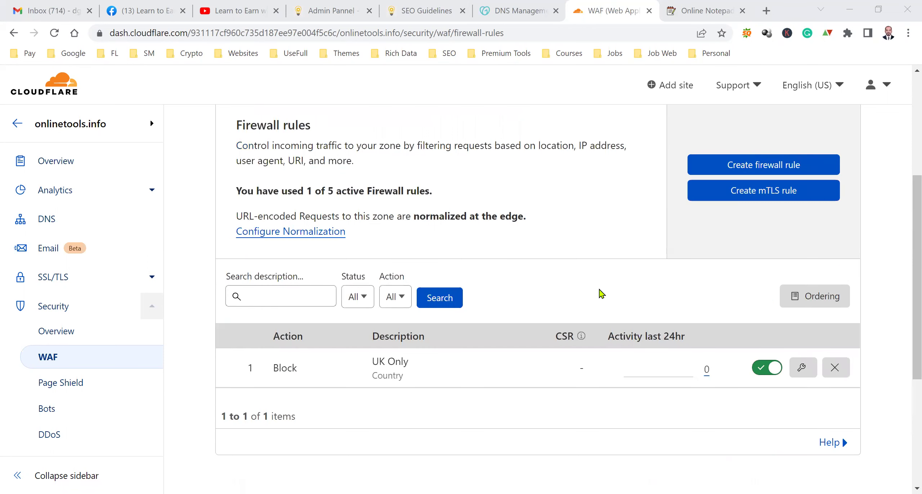
{"action": "left_click", "coordinate": [811, 367]}
{"action": "scroll", "coordinate": [529, 360], "scroll_direction": "down", "scroll_amount": 6}
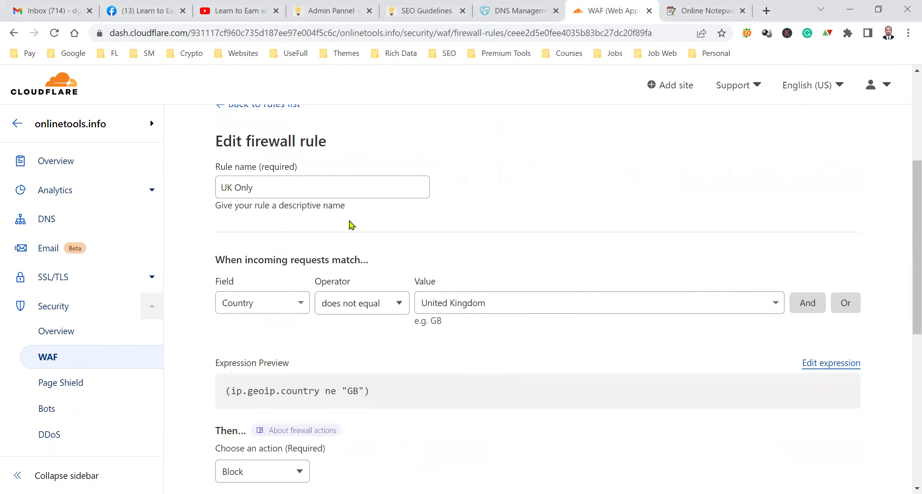
- Switch the UK Only rule's Country operator to equals, keeping United Kingdom as the value, and review the Block action
{"action": "left_click", "coordinate": [401, 302]}
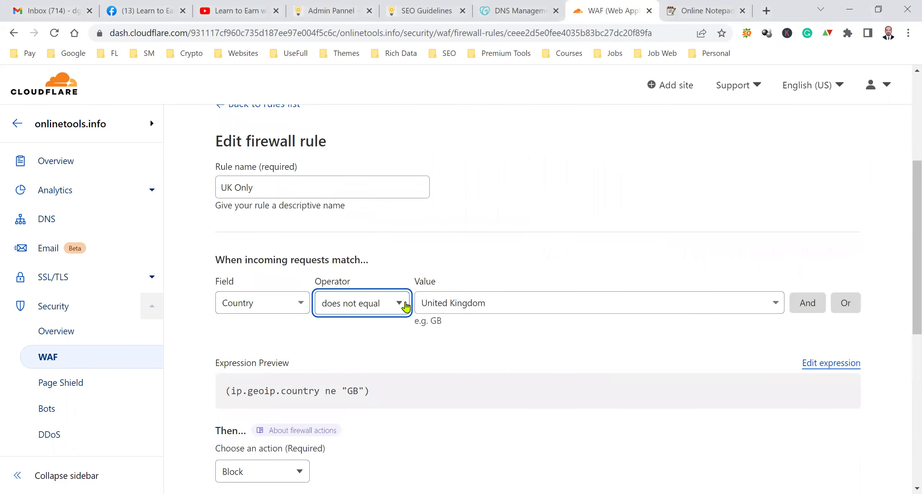
{"action": "left_click", "coordinate": [372, 333]}
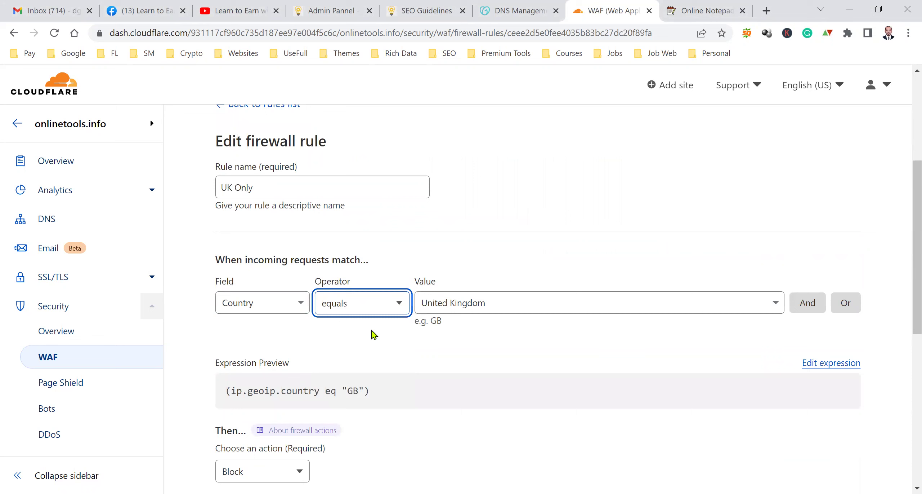
{"action": "left_click", "coordinate": [461, 312]}
{"action": "left_click", "coordinate": [480, 232]}
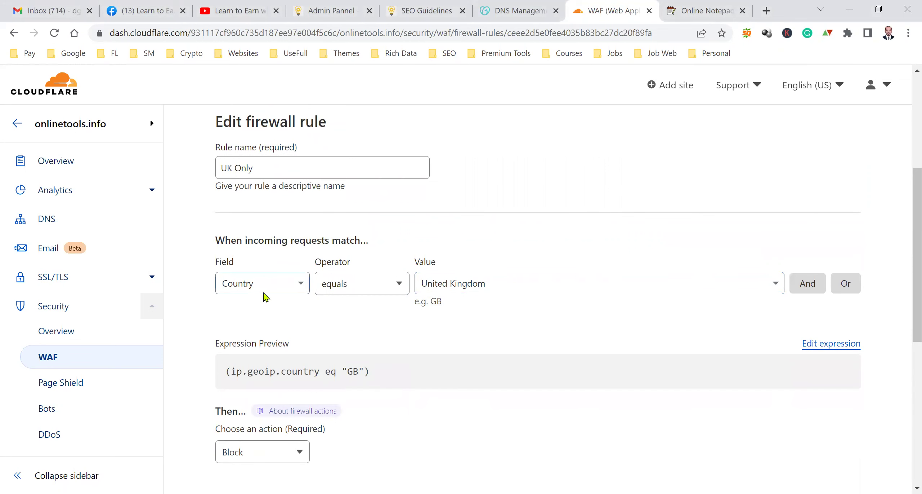
{"action": "scroll", "coordinate": [396, 342], "scroll_direction": "down", "scroll_amount": 5}
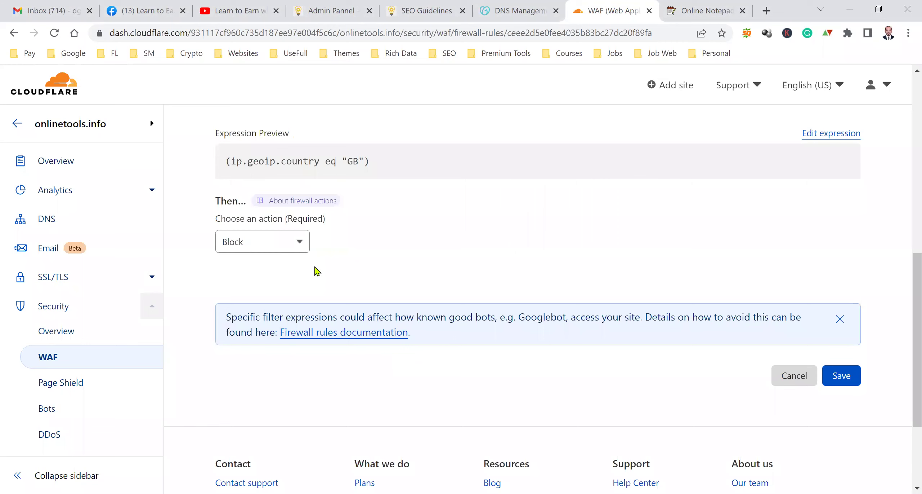
{"action": "scroll", "coordinate": [349, 276], "scroll_direction": "up", "scroll_amount": 3}
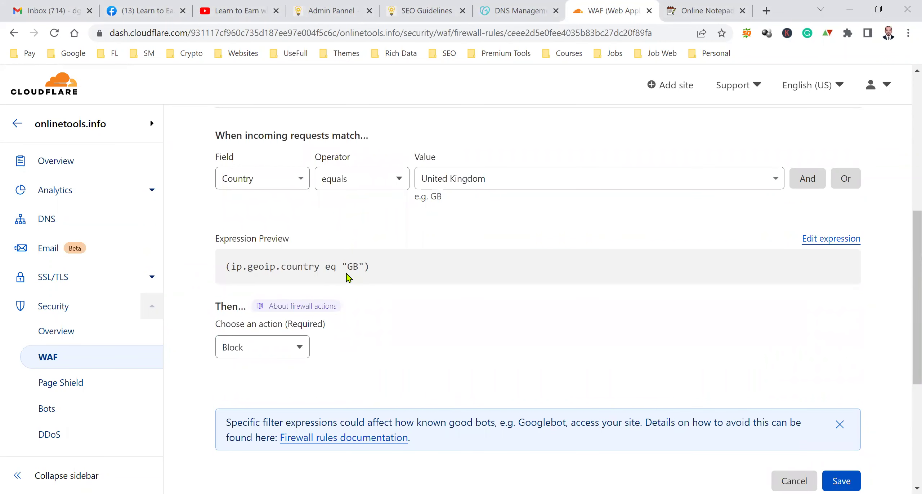
- Set the Country operator back to does not equal for United Kingdom
{"action": "left_click", "coordinate": [388, 186]}
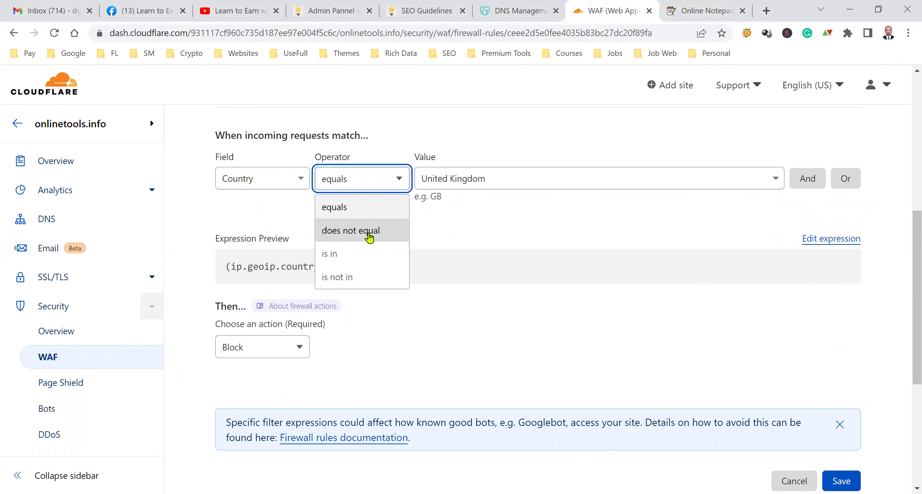
{"action": "key", "text": "Escape"}
{"action": "key", "text": "Down"}
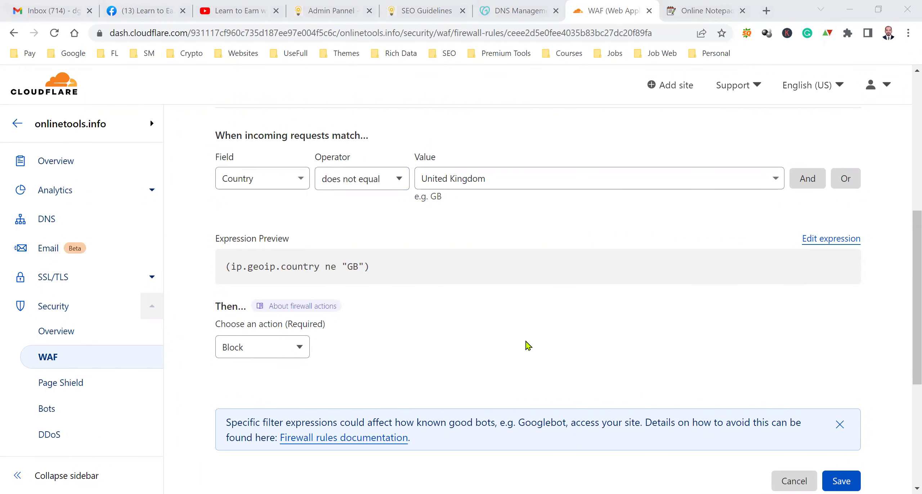
{"action": "left_click", "coordinate": [513, 336]}
- Add an Or condition to the rule with Country does not equal United States
{"action": "left_click", "coordinate": [851, 179]}
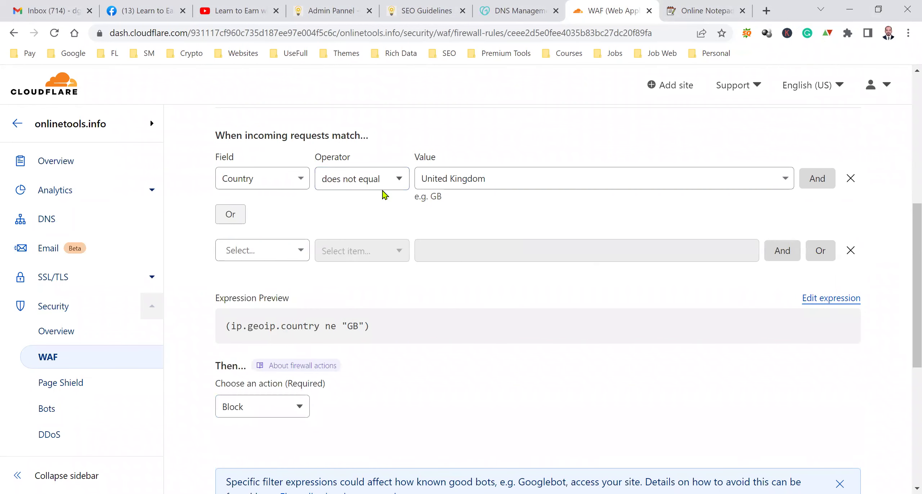
{"action": "left_click", "coordinate": [294, 250]}
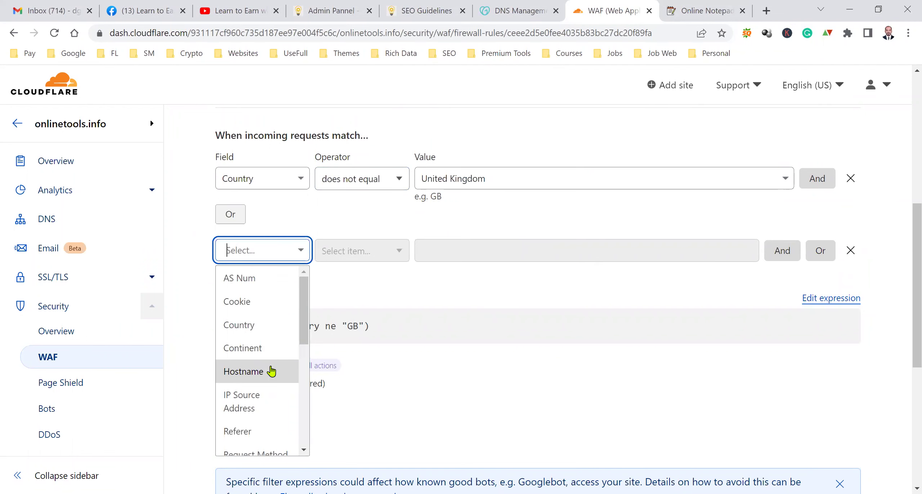
{"action": "left_click", "coordinate": [267, 326]}
{"action": "left_click", "coordinate": [372, 256]}
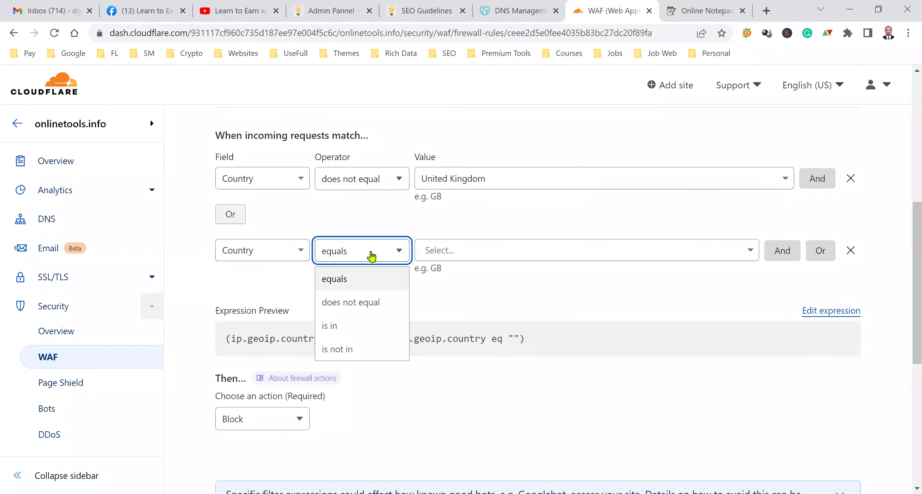
{"action": "left_click", "coordinate": [364, 305]}
{"action": "left_click", "coordinate": [469, 250]}
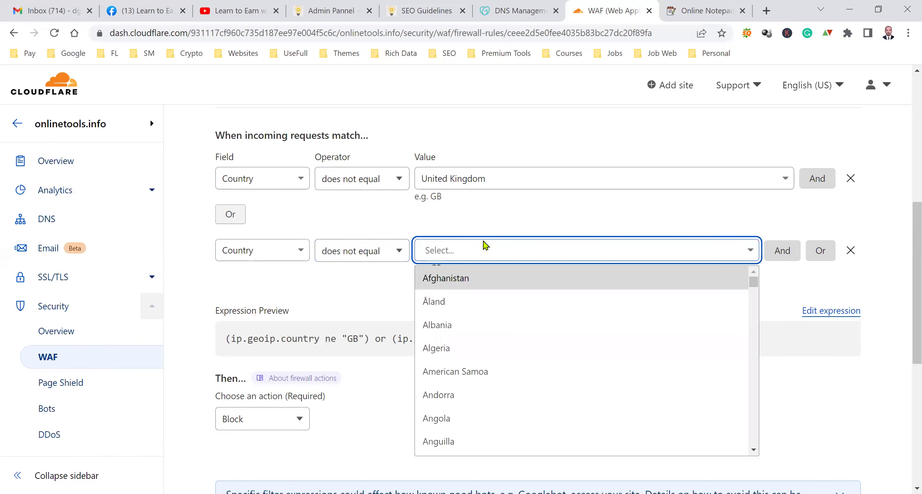
{"action": "type", "text": "uni"}
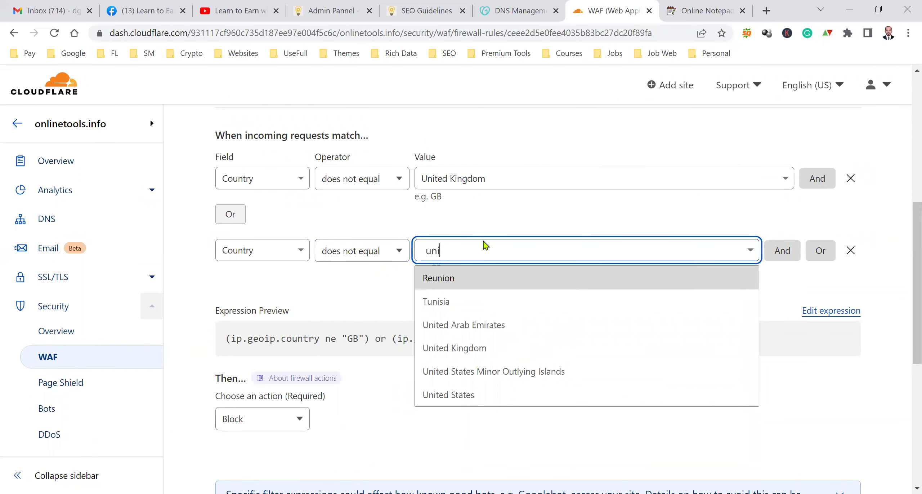
{"action": "left_click", "coordinate": [491, 399]}
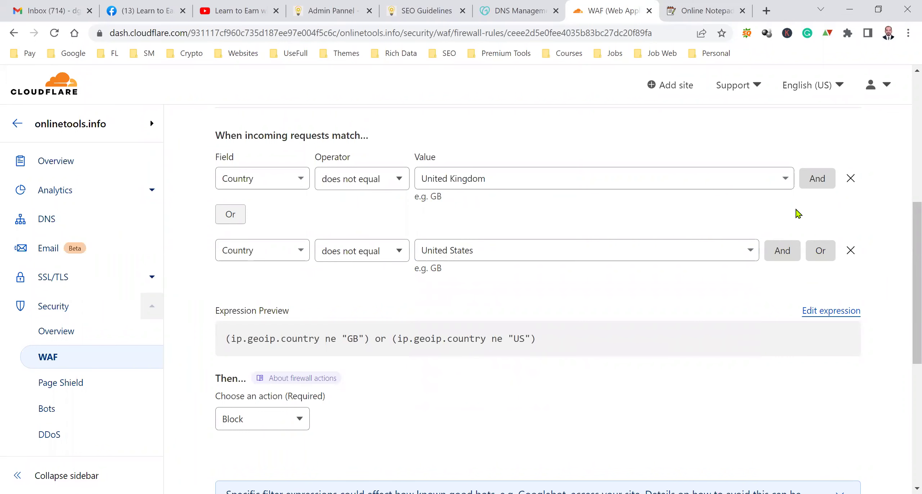
- Replace the Or condition with an And condition where Country does not equal United States, and save the rule
{"action": "left_click", "coordinate": [817, 181]}
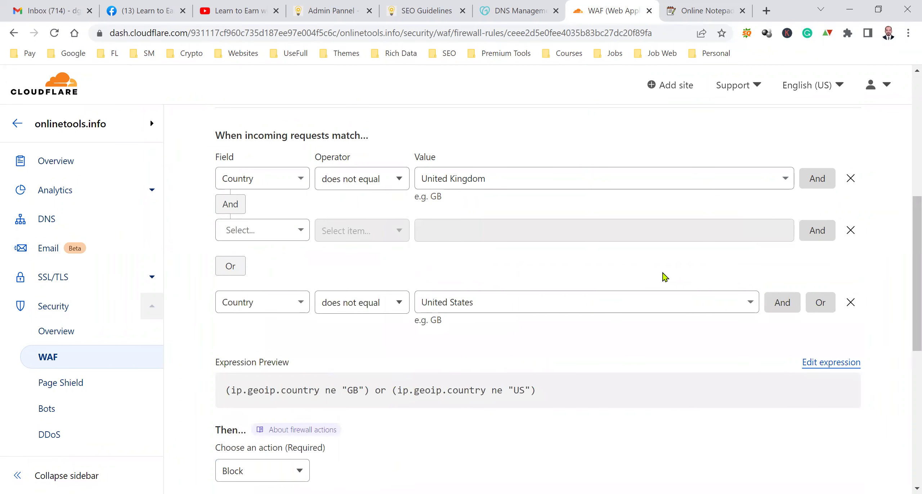
{"action": "left_click", "coordinate": [851, 302]}
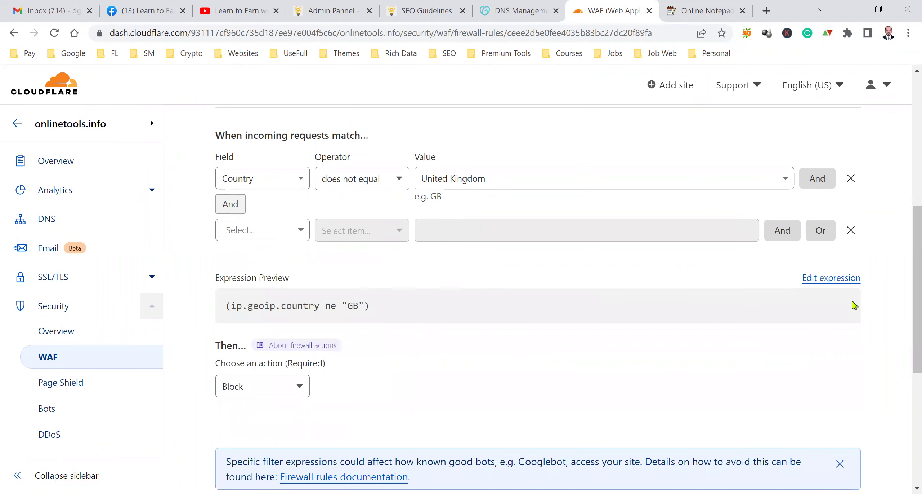
{"action": "left_click", "coordinate": [294, 236]}
{"action": "left_click", "coordinate": [276, 304]}
{"action": "left_click", "coordinate": [381, 231]}
{"action": "key", "text": "Down"}
{"action": "left_click", "coordinate": [470, 231]}
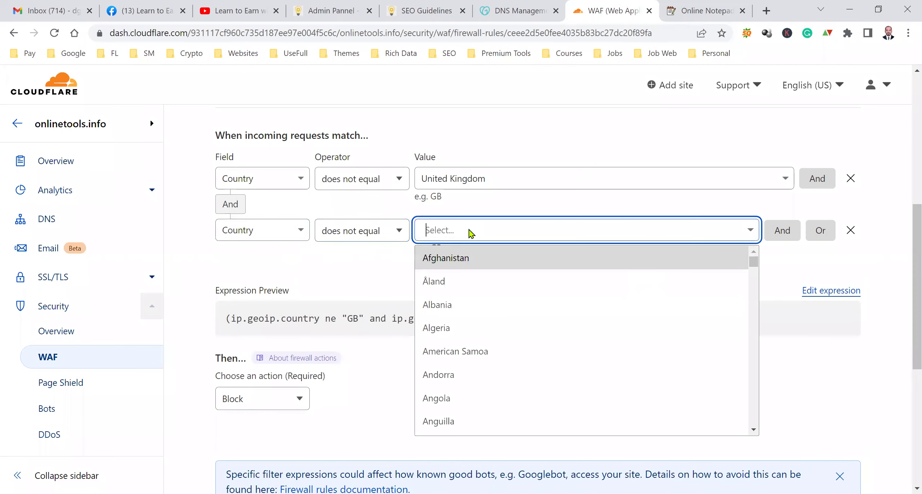
{"action": "type", "text": "uni"}
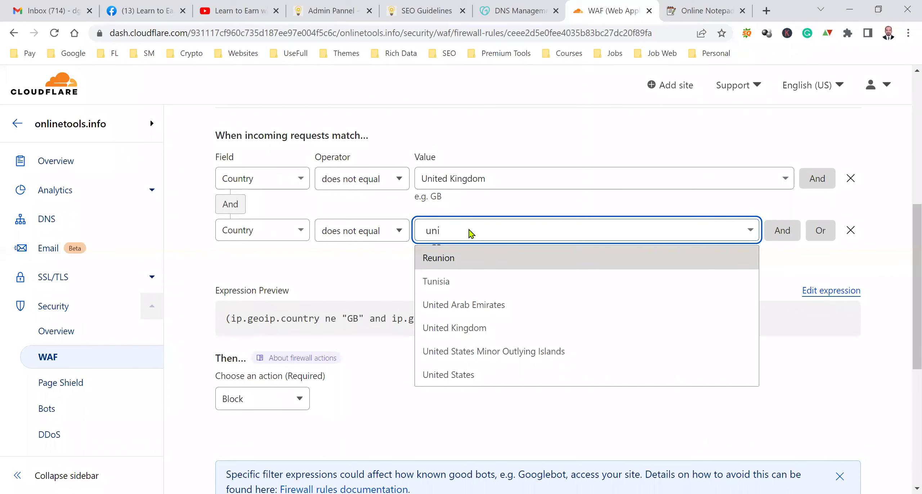
{"action": "left_click", "coordinate": [447, 374]}
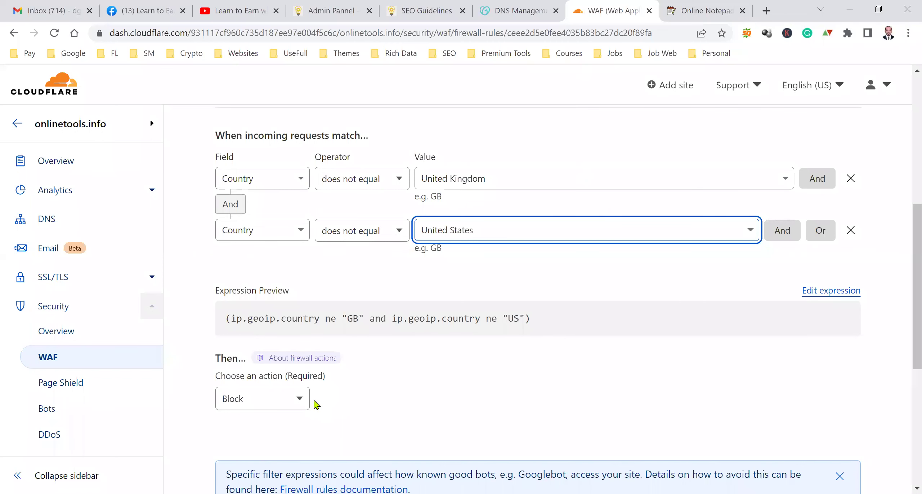
{"action": "scroll", "coordinate": [850, 385], "scroll_direction": "down", "scroll_amount": 5}
{"action": "left_click", "coordinate": [840, 326]}
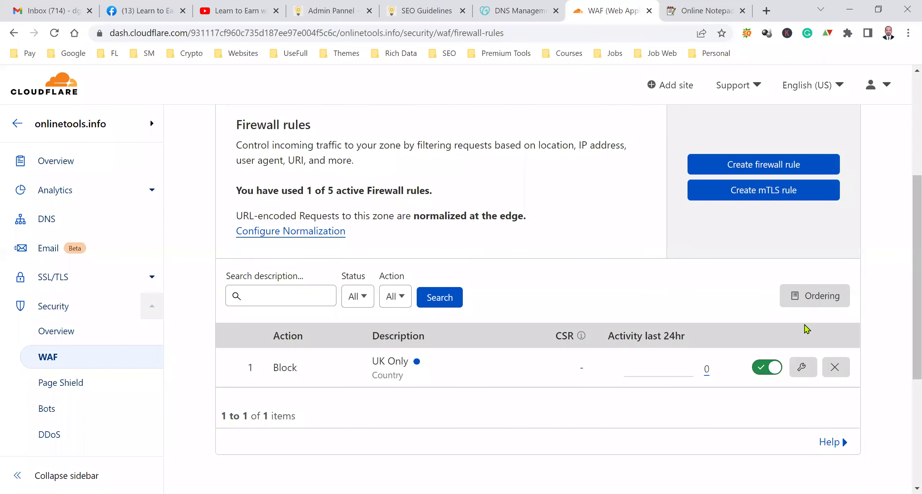
- Open the UK Only firewall rule for editing and change its first condition to Continent does not equal Asia
{"action": "left_click", "coordinate": [802, 367]}
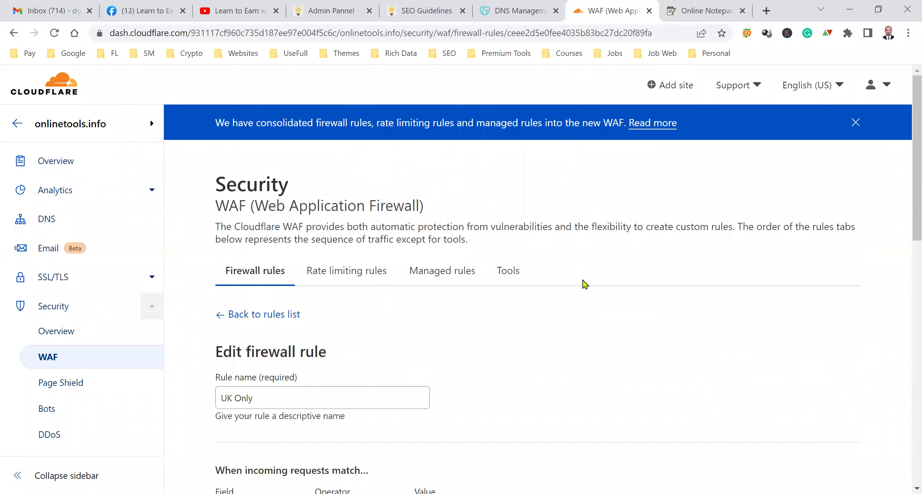
{"action": "scroll", "coordinate": [585, 284], "scroll_direction": "down", "scroll_amount": 6}
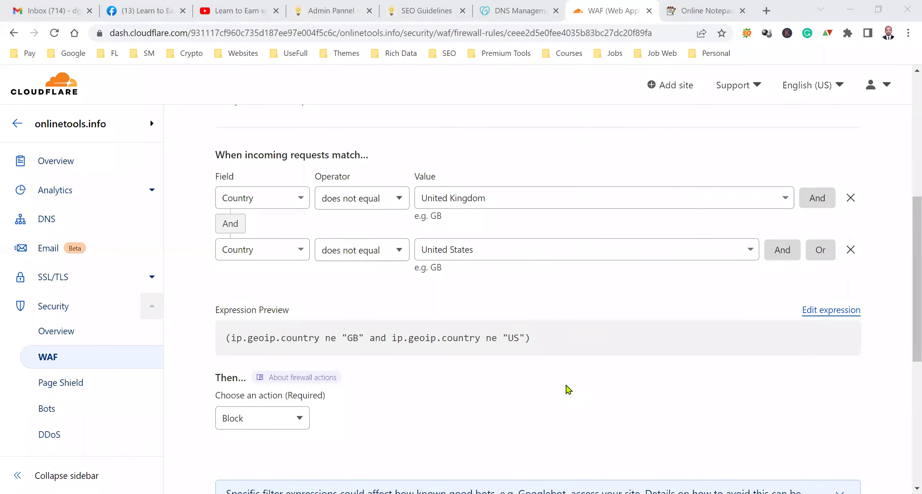
{"action": "left_click", "coordinate": [285, 199]}
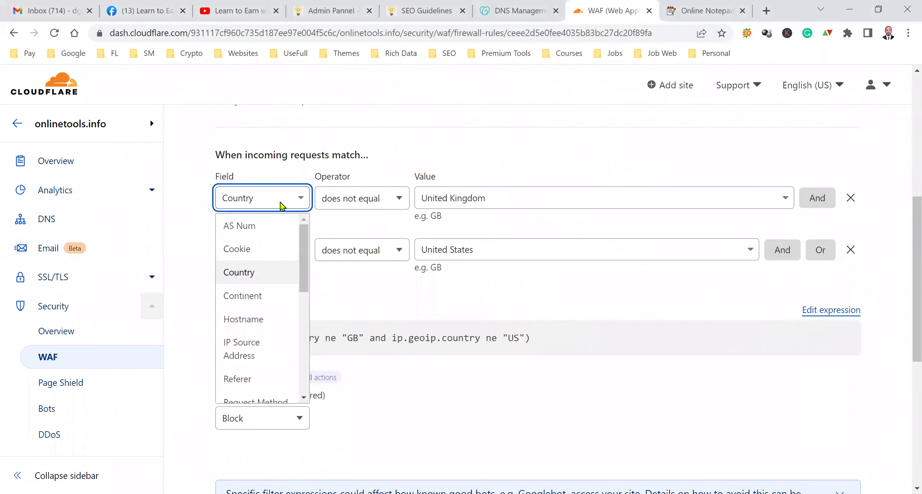
{"action": "left_click", "coordinate": [275, 304]}
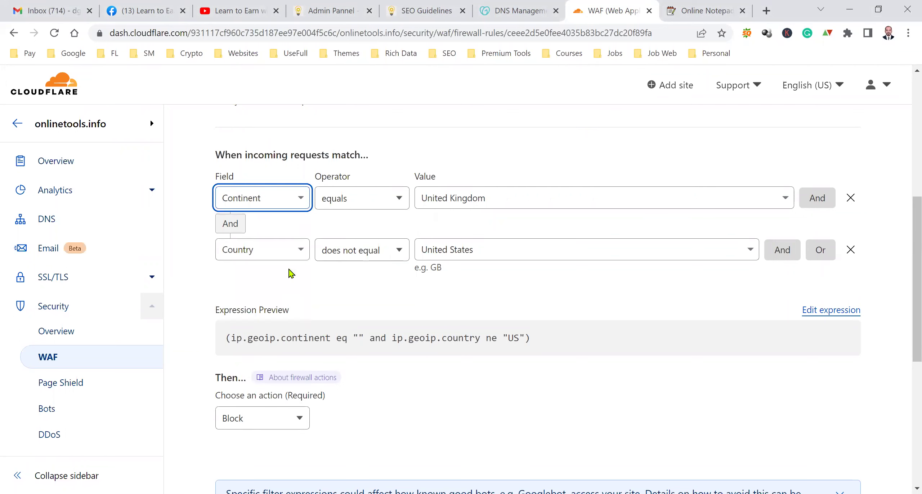
{"action": "left_click", "coordinate": [384, 200]}
{"action": "left_click", "coordinate": [348, 249]}
{"action": "left_click", "coordinate": [431, 199]}
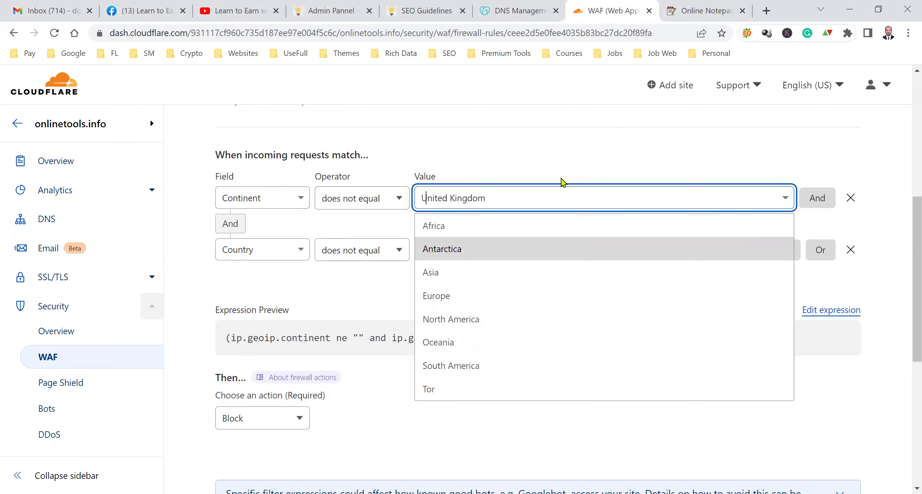
{"action": "left_click", "coordinate": [493, 278]}
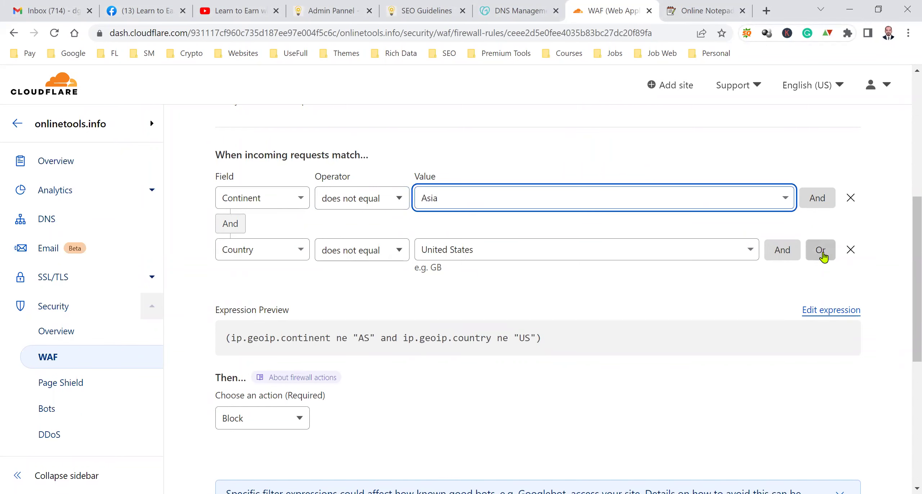
- Remove the United States condition from the rule and set the Continent value to Europe
{"action": "left_click", "coordinate": [850, 249]}
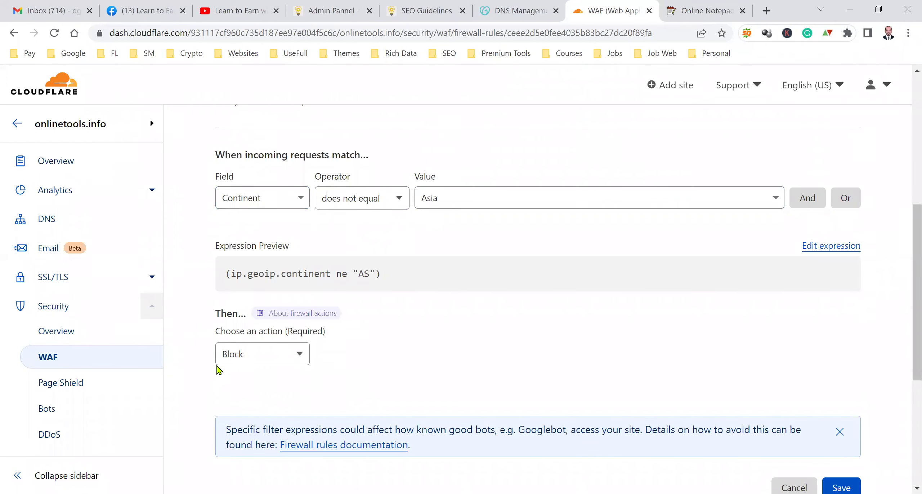
{"action": "left_click", "coordinate": [493, 201]}
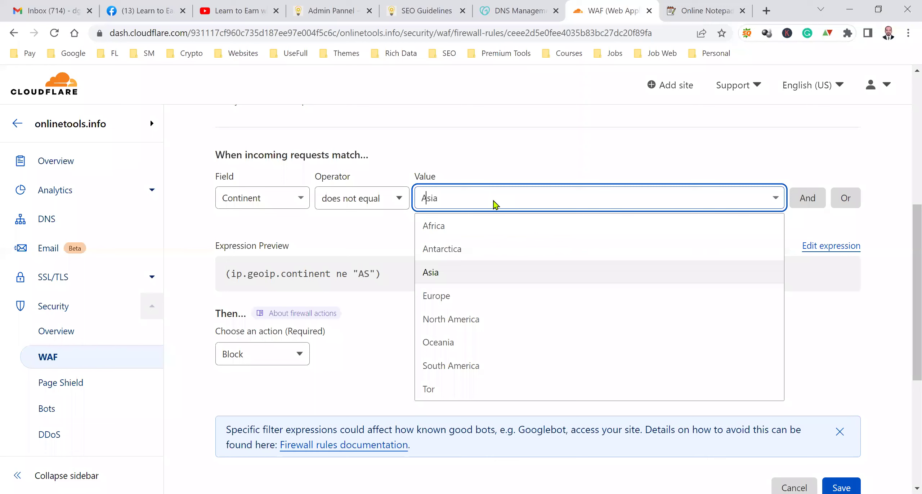
{"action": "left_click", "coordinate": [475, 302]}
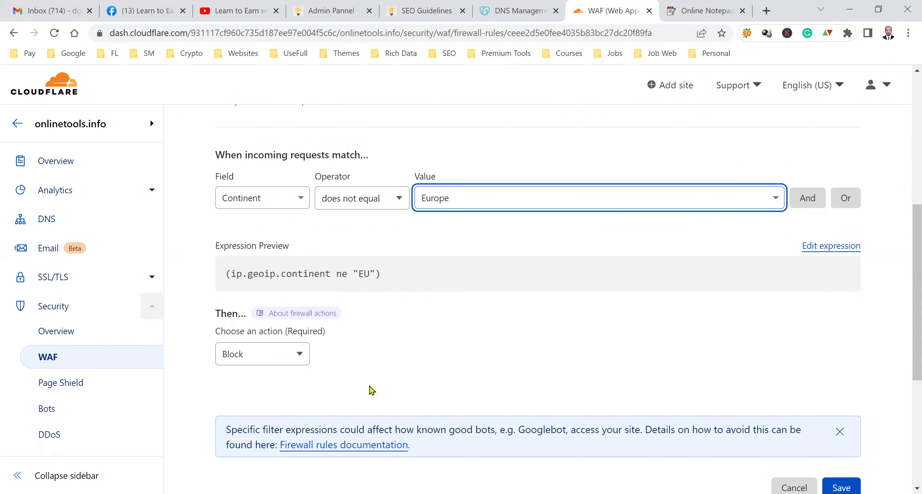
- Switch the condition's field to IP Source Address, leaving its value empty
{"action": "left_click", "coordinate": [294, 205]}
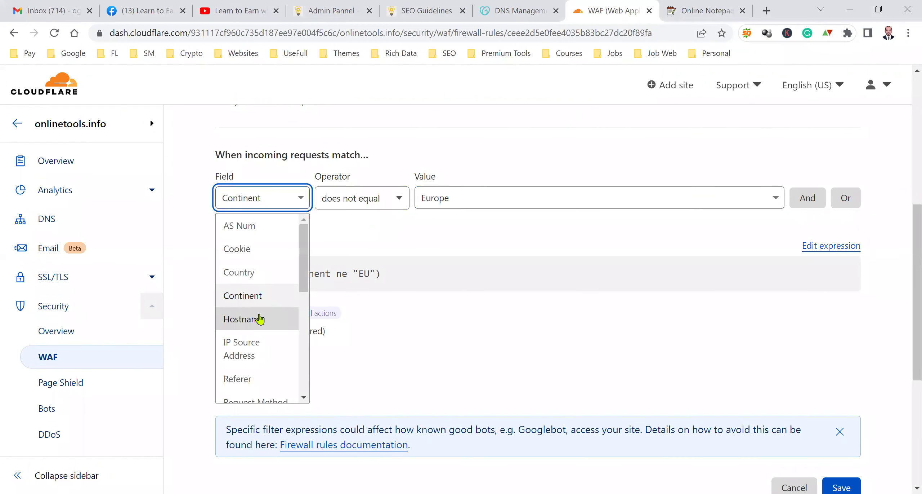
{"action": "left_click", "coordinate": [261, 347]}
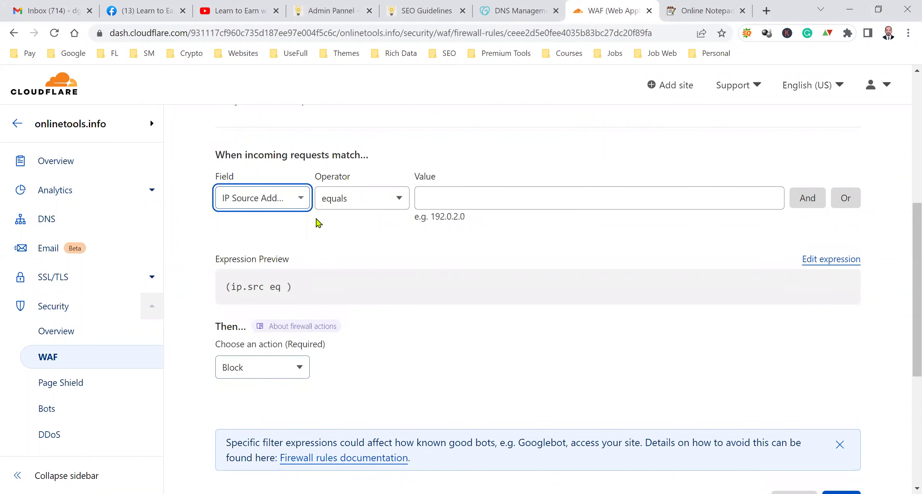
{"action": "left_click", "coordinate": [445, 202]}
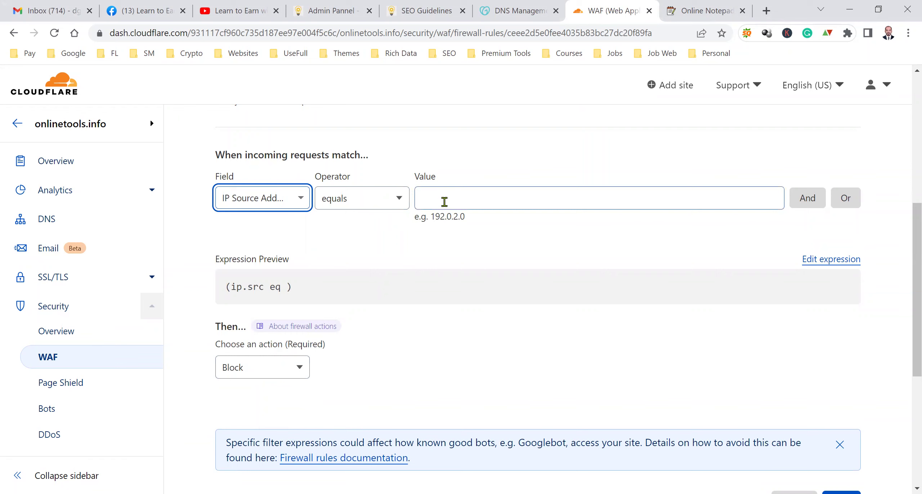
- Change the condition to Referer equals example.com
{"action": "left_click", "coordinate": [265, 212]}
{"action": "scroll", "coordinate": [270, 341], "scroll_direction": "down", "scroll_amount": 2}
{"action": "left_click", "coordinate": [257, 278]}
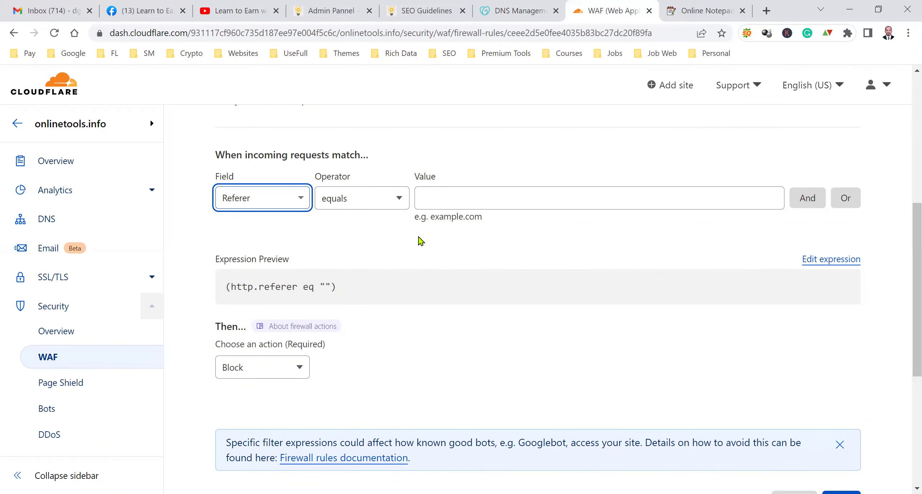
{"action": "left_click", "coordinate": [399, 204]}
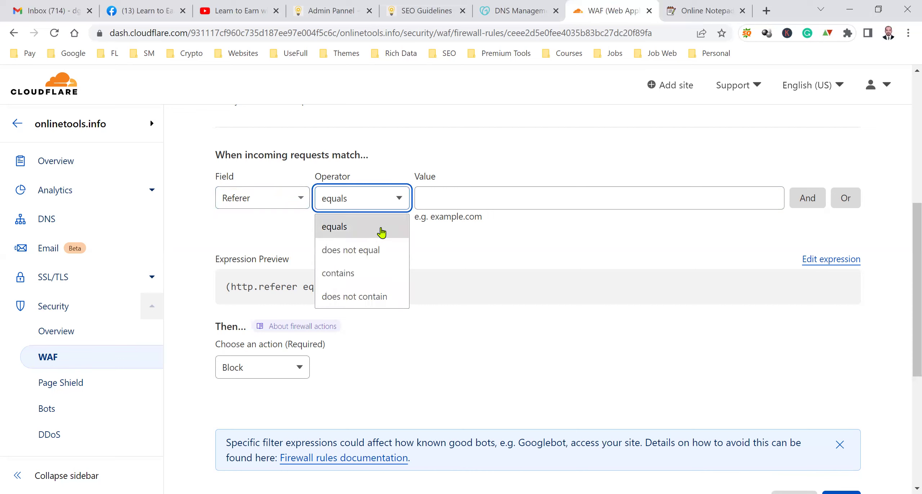
{"action": "left_click", "coordinate": [396, 229]}
{"action": "left_click", "coordinate": [512, 191]}
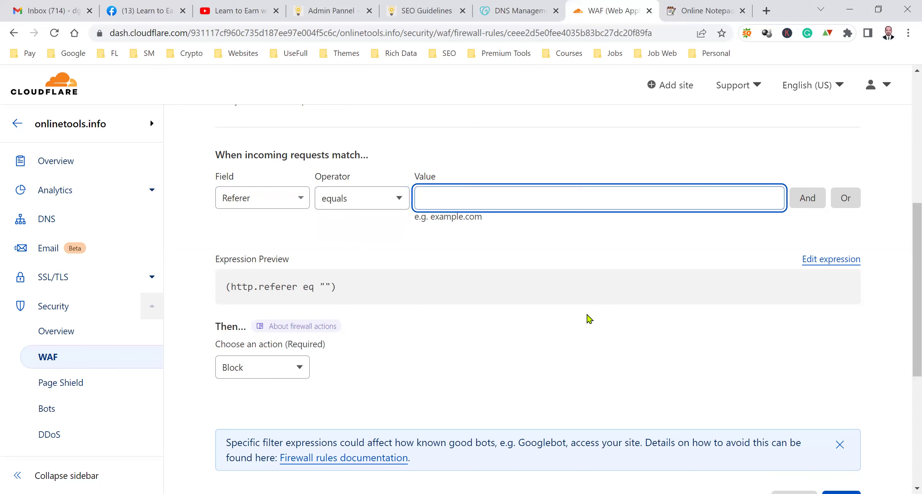
{"action": "type", "text": "example.com"}
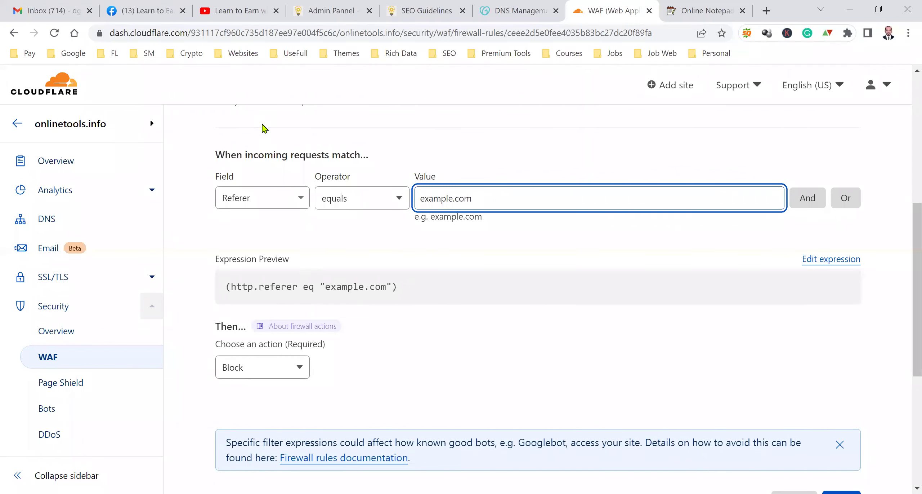
- Switch the condition's field to Request Method and look through the request methods offered as values
{"action": "left_click", "coordinate": [281, 208]}
{"action": "scroll", "coordinate": [282, 343], "scroll_direction": "down", "scroll_amount": 3}
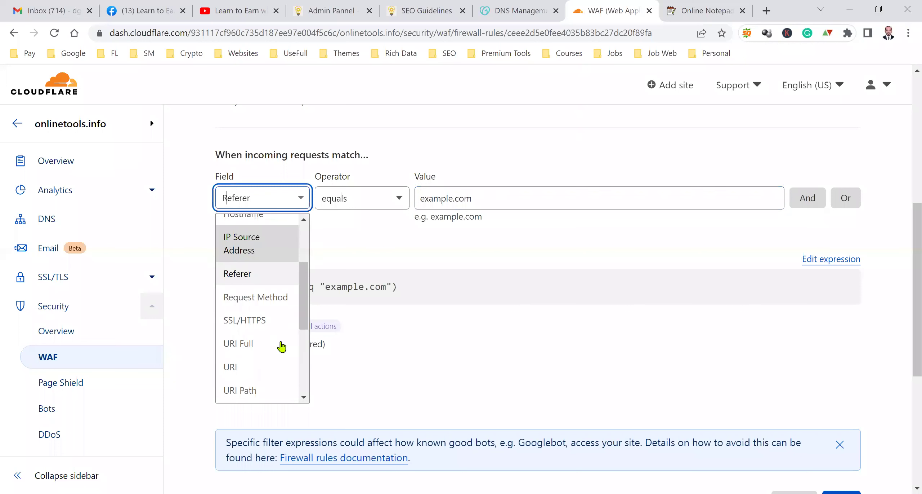
{"action": "left_click", "coordinate": [276, 309]}
{"action": "left_click", "coordinate": [455, 199]}
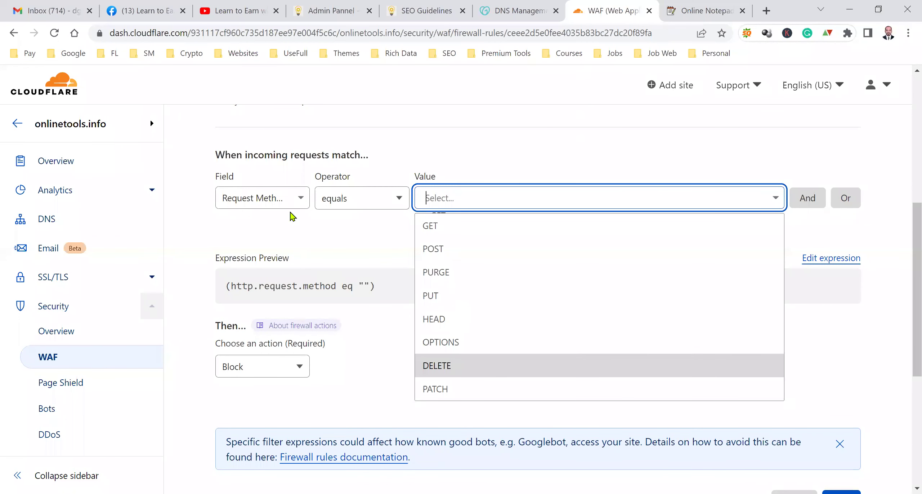
- Review the remaining condition fields and switch the condition to User Agent, leaving its value empty
{"action": "left_click", "coordinate": [292, 201]}
{"action": "scroll", "coordinate": [287, 317], "scroll_direction": "down", "scroll_amount": 3}
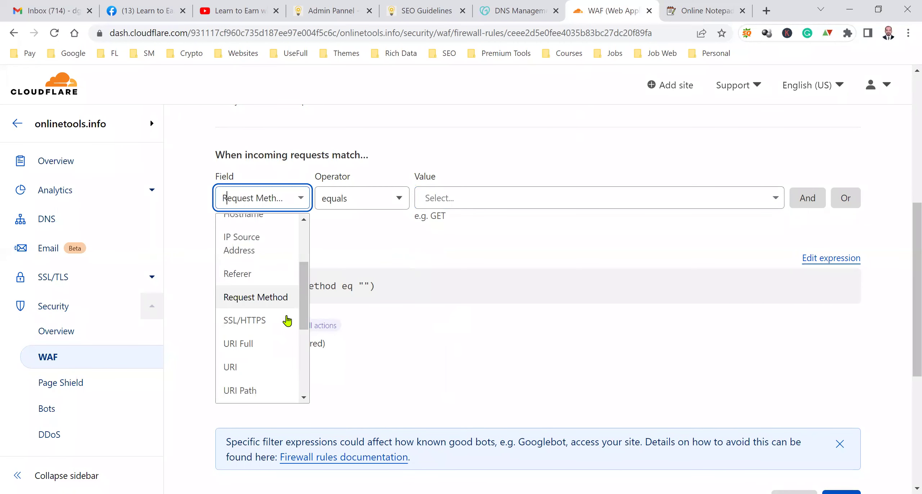
{"action": "scroll", "coordinate": [277, 381], "scroll_direction": "down", "scroll_amount": 3}
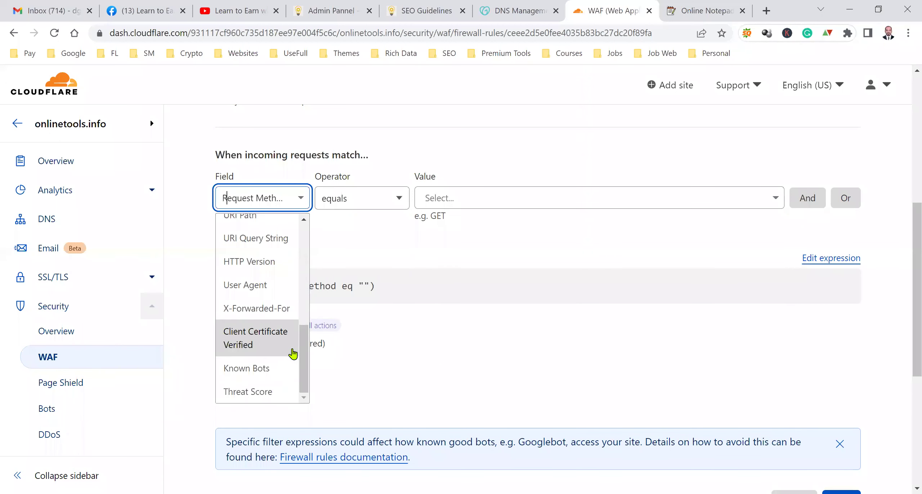
{"action": "left_click", "coordinate": [264, 287]}
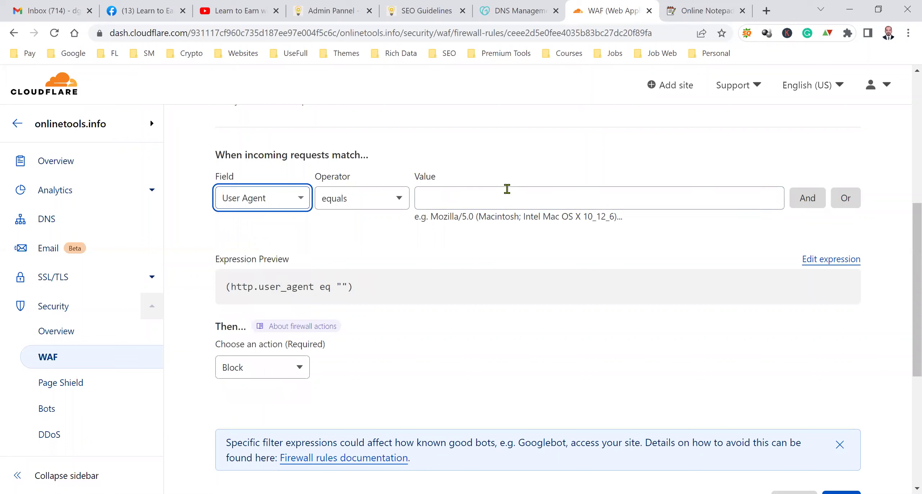
{"action": "left_click", "coordinate": [426, 198]}
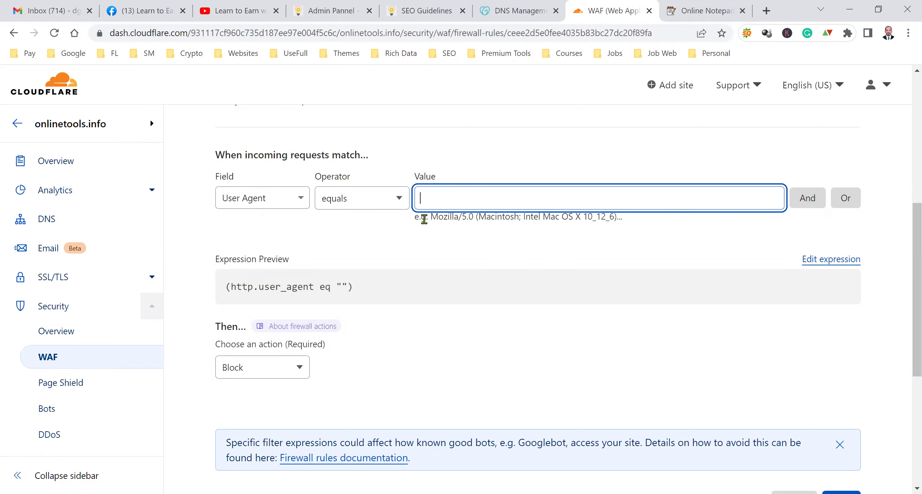
- Set the rule's condition to Country does not equal Pakistan
{"action": "left_click", "coordinate": [309, 200]}
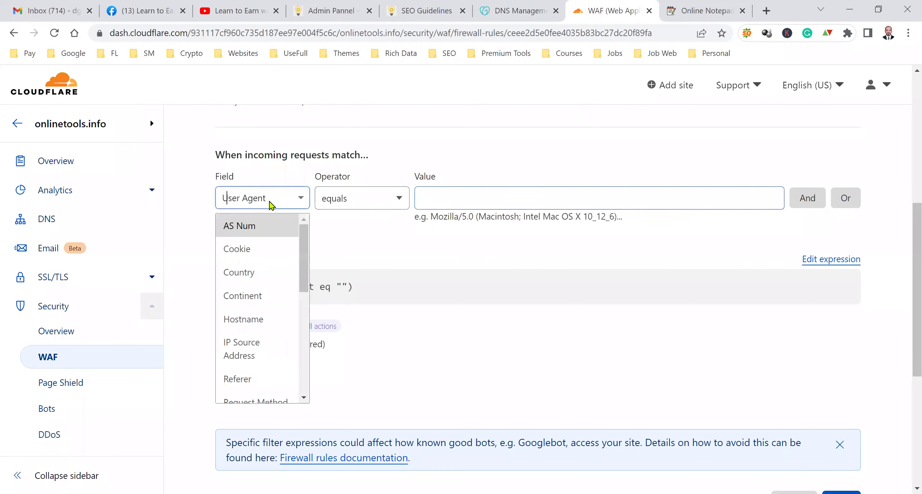
{"action": "left_click", "coordinate": [271, 273]}
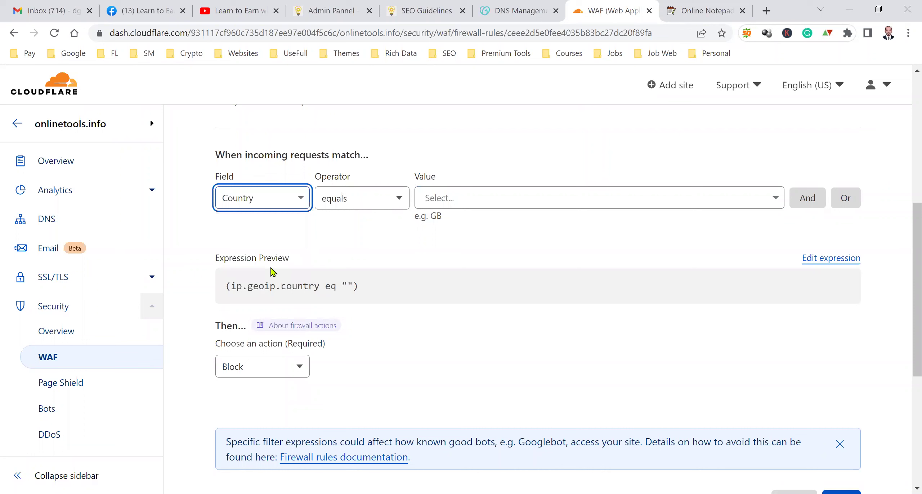
{"action": "left_click", "coordinate": [399, 201]}
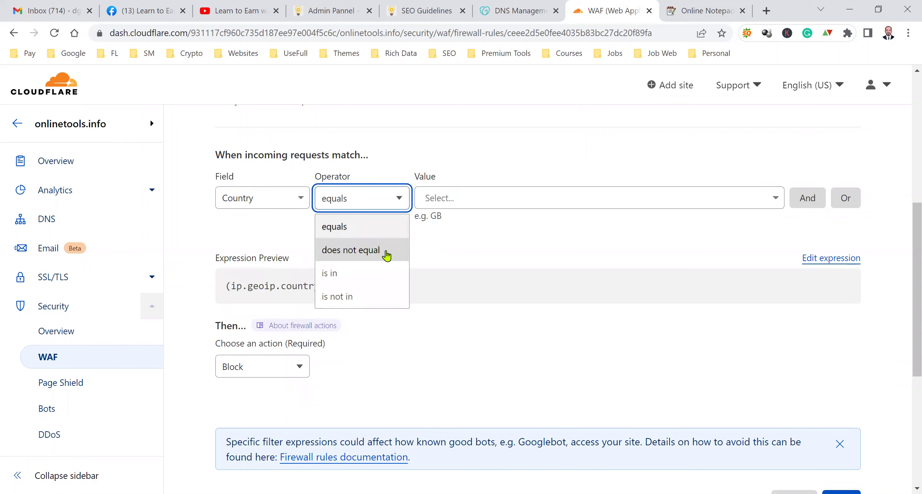
{"action": "left_click", "coordinate": [385, 252]}
{"action": "left_click", "coordinate": [472, 200]}
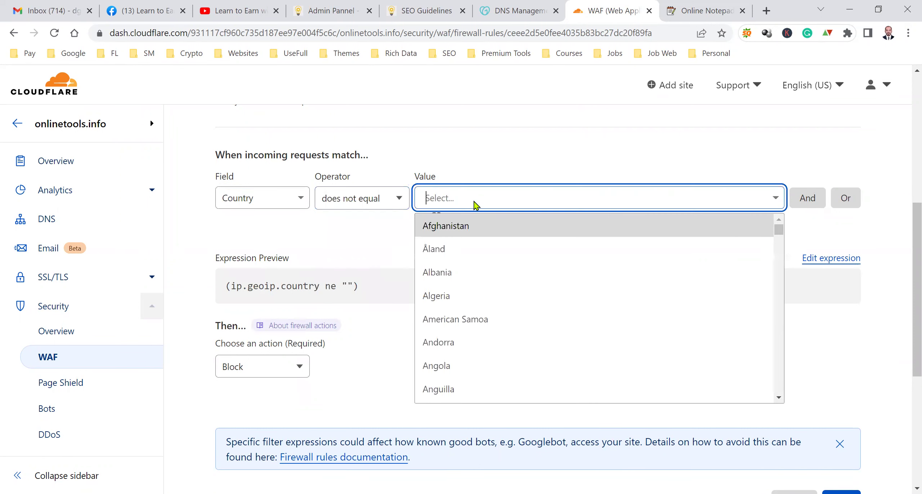
{"action": "type", "text": "paki"}
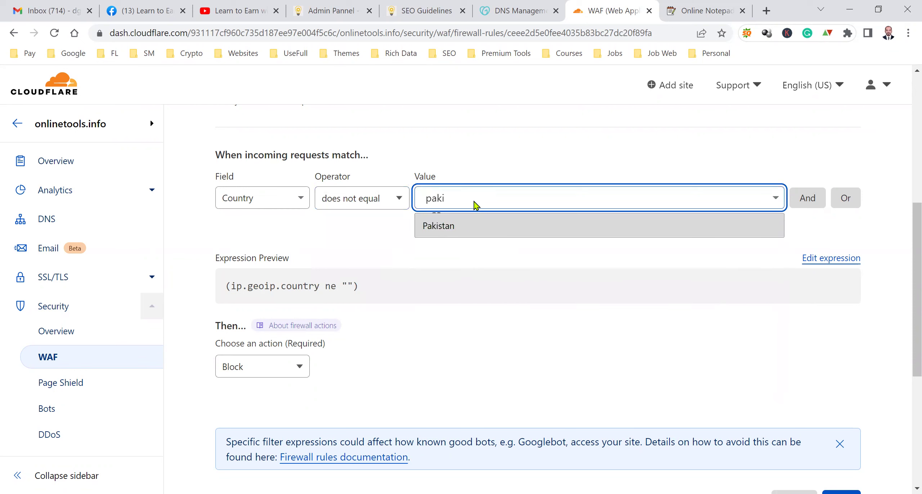
{"action": "left_click", "coordinate": [481, 226]}
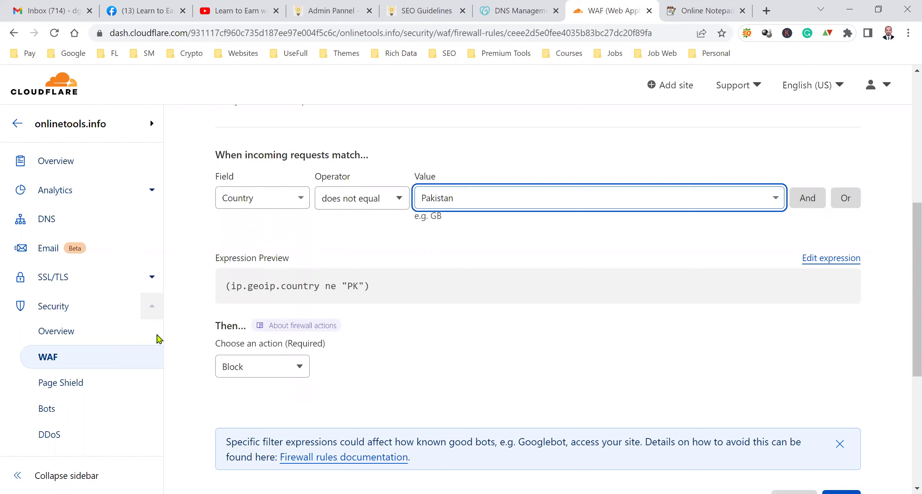
- Rename the firewall rule to Pak Only and save it with the Block action
{"action": "scroll", "coordinate": [199, 426], "scroll_direction": "up", "scroll_amount": 10}
{"action": "left_click_drag", "start_coordinate": [234, 399], "coordinate": [195, 405]}
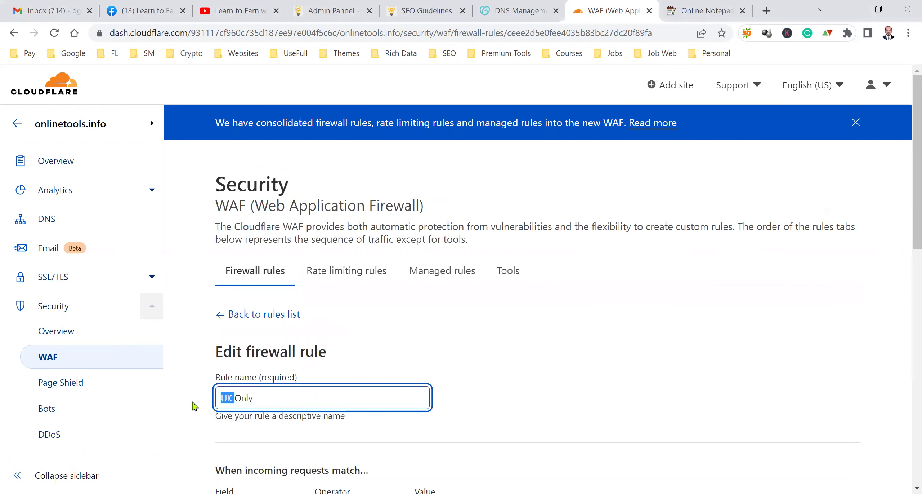
{"action": "type", "text": "Pak"}
{"action": "scroll", "coordinate": [580, 383], "scroll_direction": "down", "scroll_amount": 10}
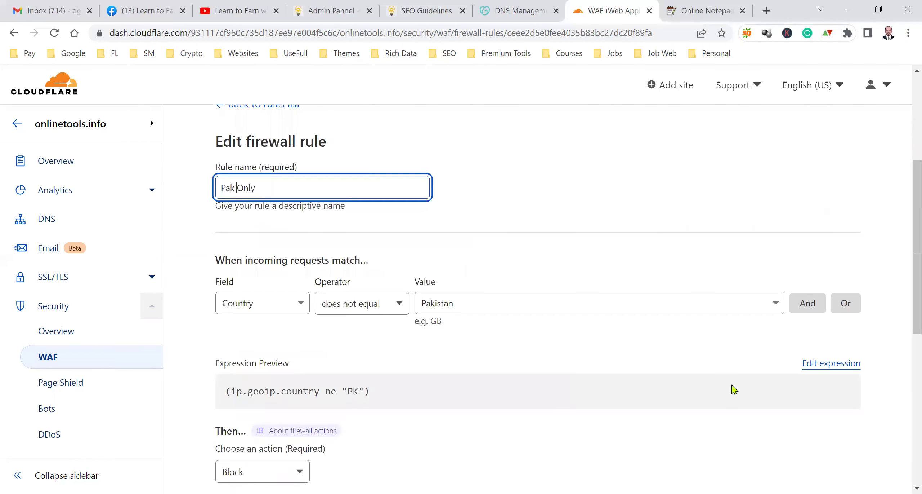
{"action": "scroll", "coordinate": [743, 392], "scroll_direction": "down", "scroll_amount": 4}
{"action": "left_click", "coordinate": [840, 291]}
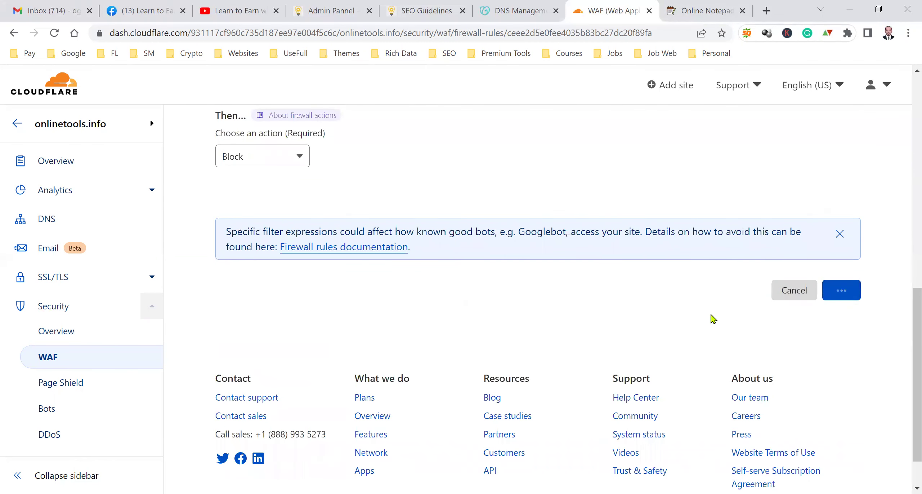
{"action": "scroll", "coordinate": [678, 324], "scroll_direction": "up", "scroll_amount": 6}
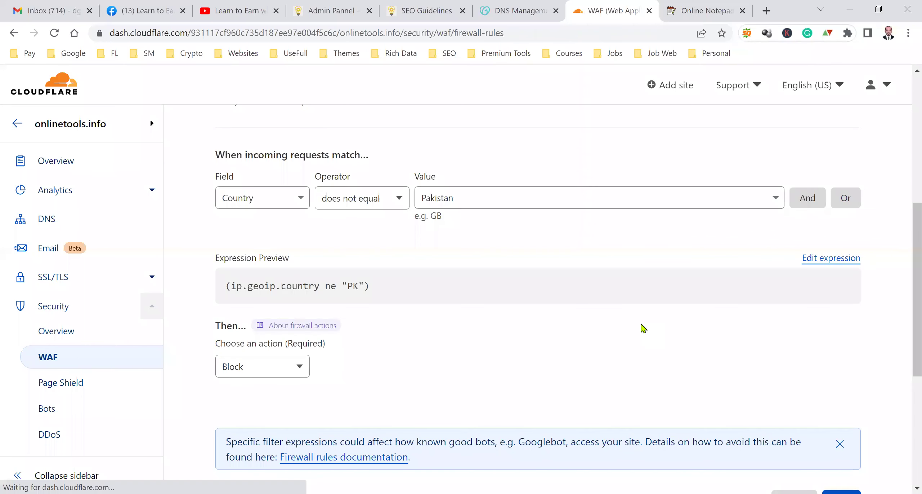
{"action": "scroll", "coordinate": [496, 364], "scroll_direction": "down", "scroll_amount": 5}
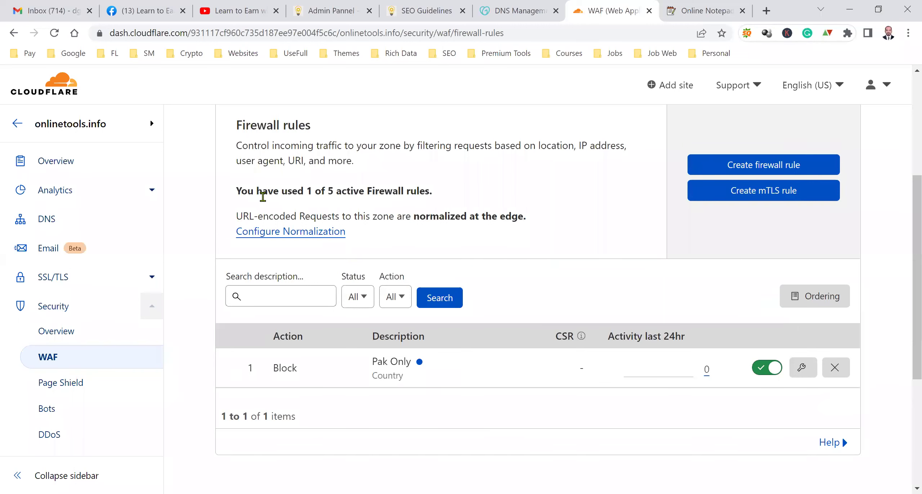
- Check how much of the active firewall rule allowance is used
{"action": "mouse_move", "coordinate": [304, 190]}
{"action": "left_mouse_down"}
{"action": "mouse_move", "coordinate": [347, 191]}
{"action": "mouse_move", "coordinate": [301, 198]}
{"action": "left_mouse_up"}
{"action": "left_click", "coordinate": [333, 189]}
{"action": "left_click", "coordinate": [313, 196]}
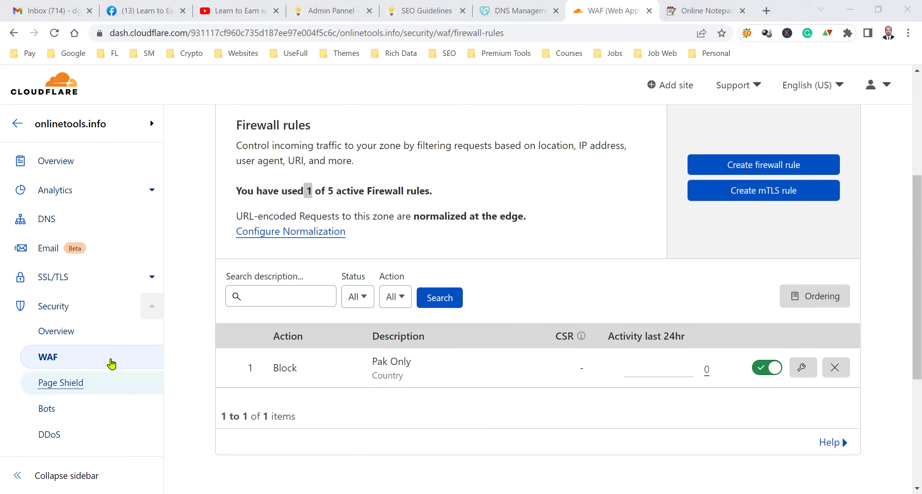
{"action": "scroll", "coordinate": [217, 333], "scroll_direction": "up", "scroll_amount": 5}
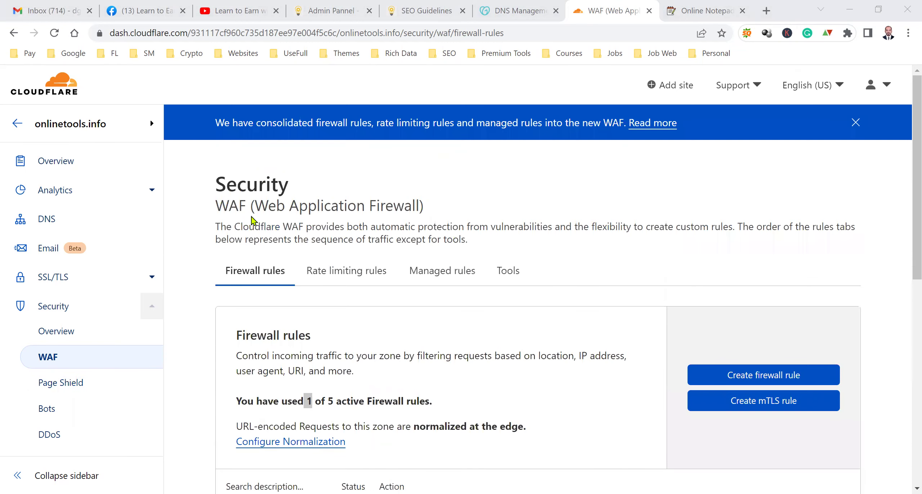
- Review the WAF's rate limiting rules, managed rules and tools such as IP access rules, user agent blocking and zone lockdown
{"action": "left_click_drag", "start_coordinate": [264, 206], "coordinate": [415, 208]}
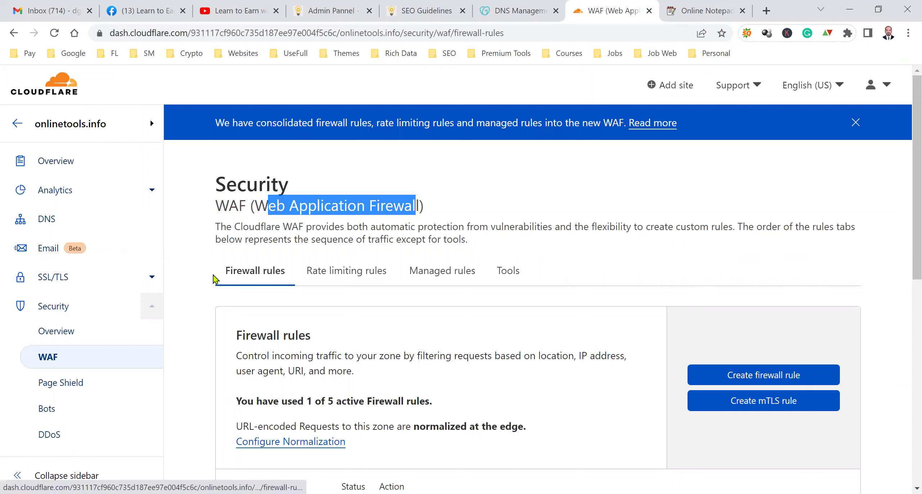
{"action": "left_click", "coordinate": [353, 272]}
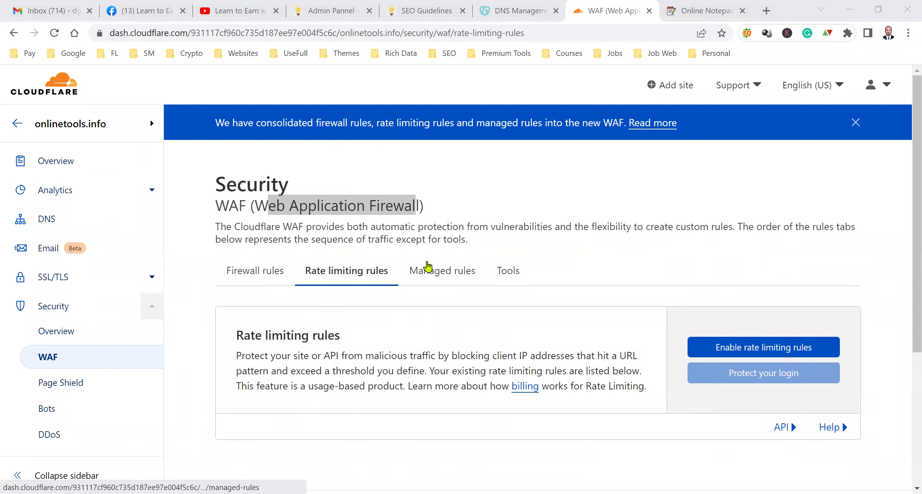
{"action": "left_click", "coordinate": [435, 275]}
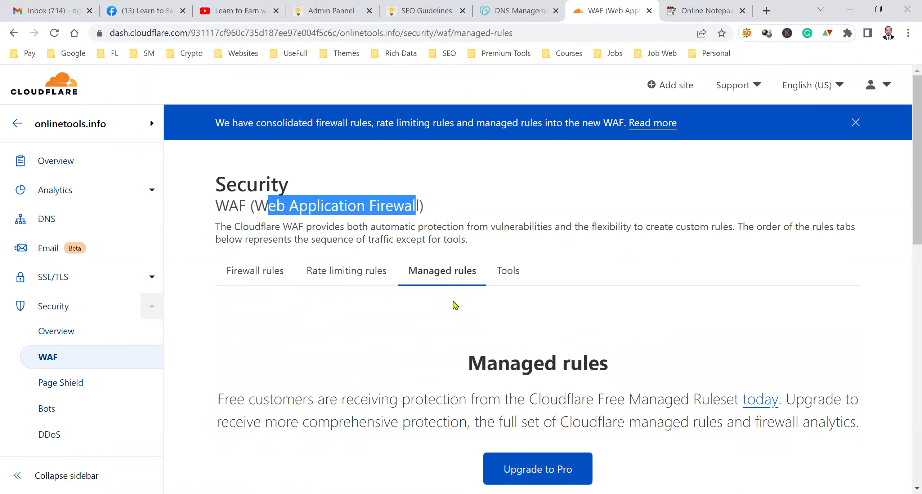
{"action": "scroll", "coordinate": [455, 305], "scroll_direction": "down", "scroll_amount": 7}
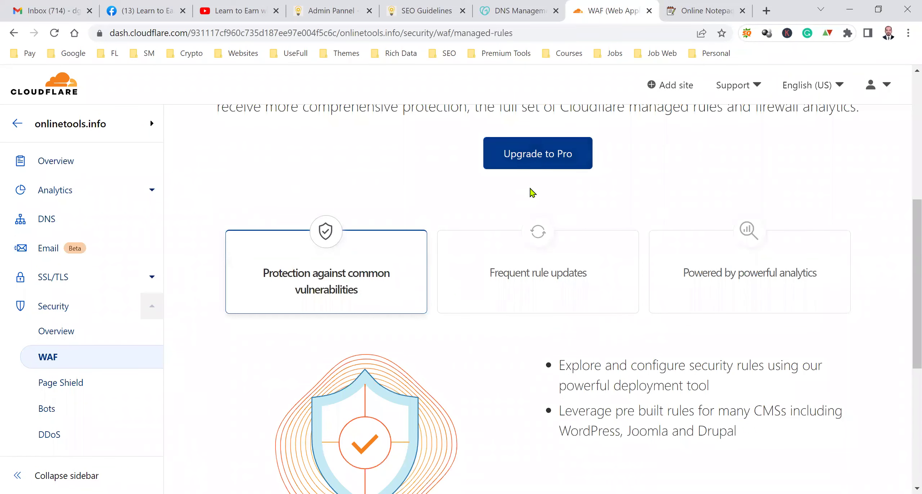
{"action": "scroll", "coordinate": [483, 299], "scroll_direction": "up", "scroll_amount": 5}
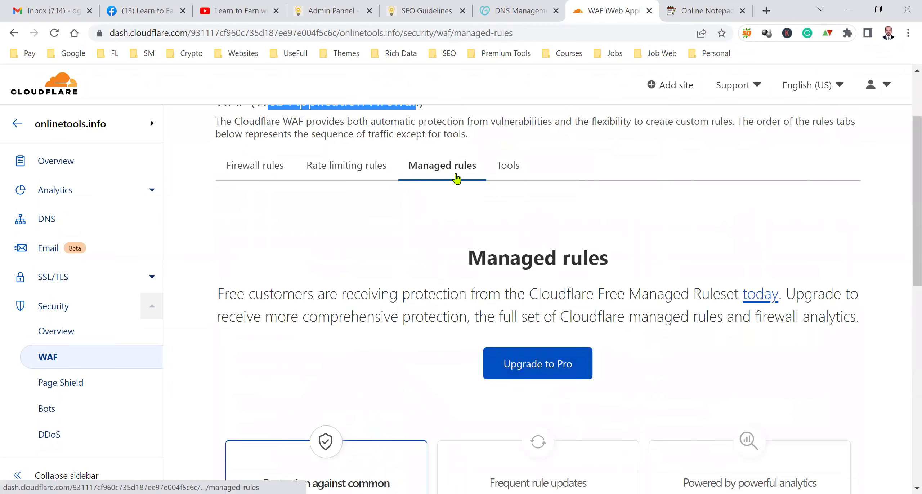
{"action": "left_click", "coordinate": [513, 176]}
{"action": "scroll", "coordinate": [514, 226], "scroll_direction": "down", "scroll_amount": 5}
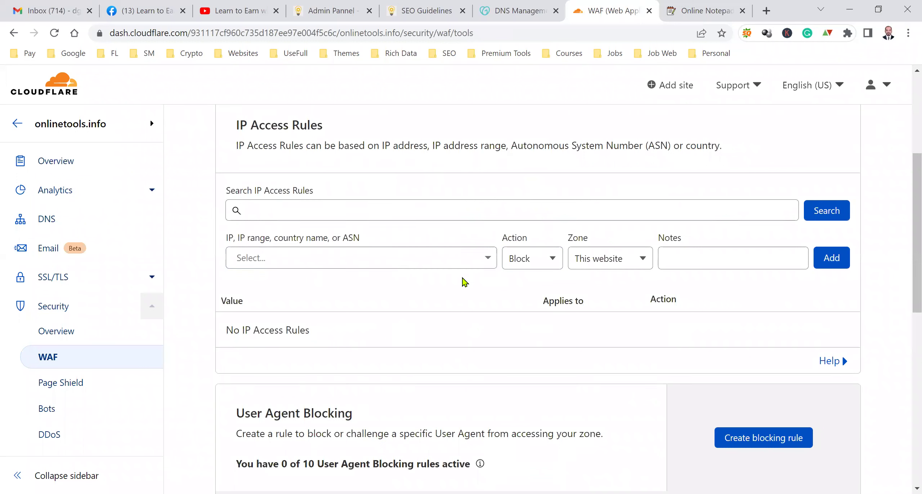
{"action": "scroll", "coordinate": [465, 281], "scroll_direction": "down", "scroll_amount": 3}
{"action": "scroll", "coordinate": [465, 281], "scroll_direction": "down", "scroll_amount": 5}
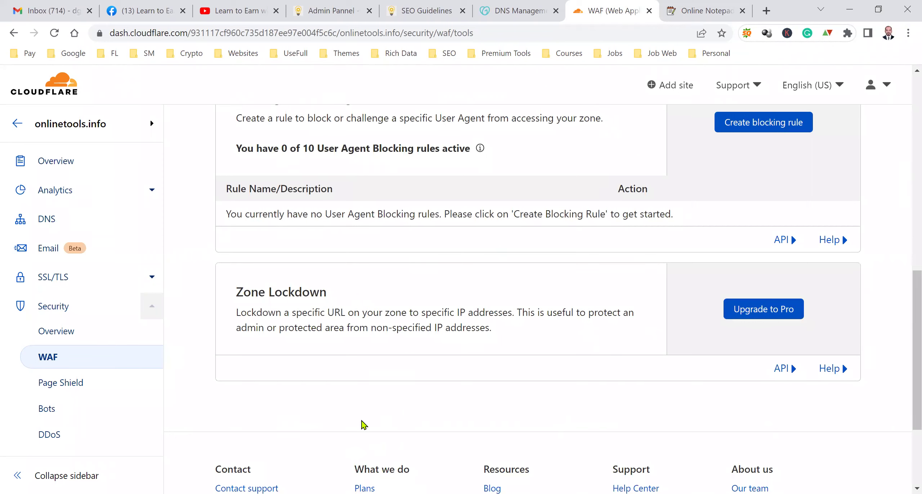
{"action": "scroll", "coordinate": [364, 397], "scroll_direction": "up", "scroll_amount": 15}
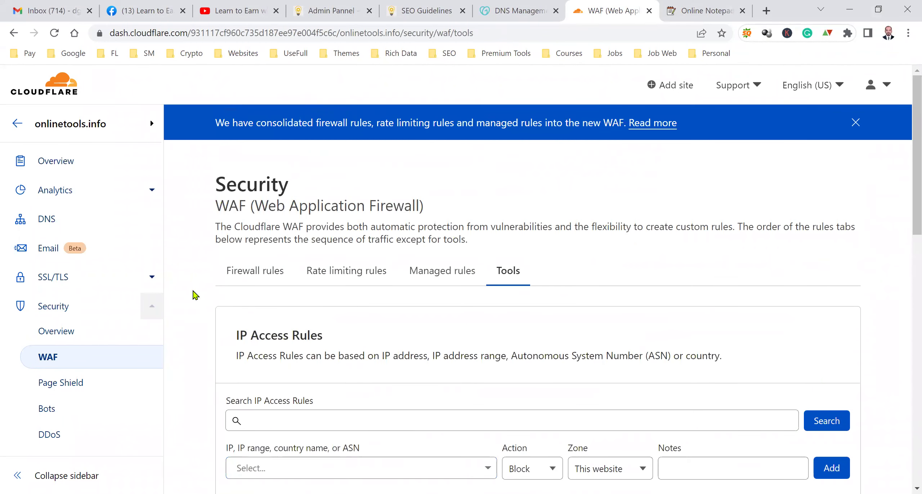
- Open the Pak Only firewall rule for editing and review its condition and the available operators
{"action": "left_click", "coordinate": [269, 270]}
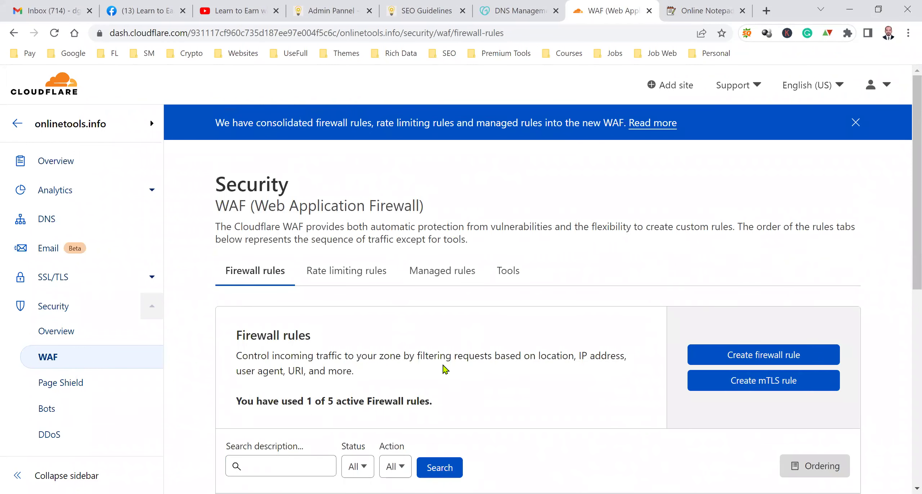
{"action": "scroll", "coordinate": [446, 368], "scroll_direction": "down", "scroll_amount": 3}
{"action": "scroll", "coordinate": [455, 336], "scroll_direction": "down", "scroll_amount": 3}
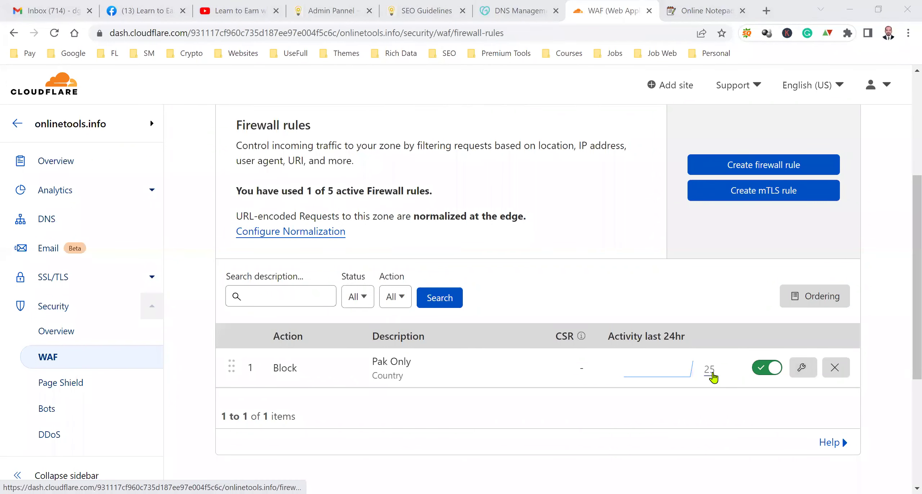
{"action": "left_click", "coordinate": [801, 375]}
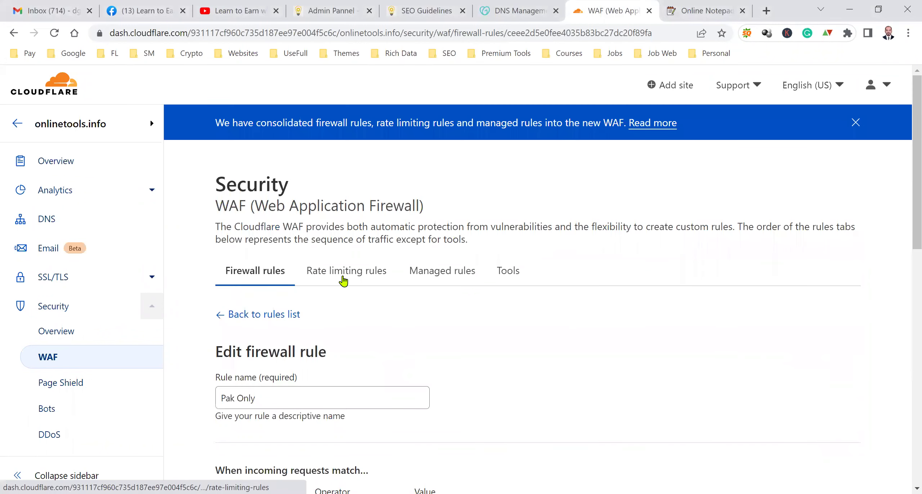
{"action": "scroll", "coordinate": [354, 310], "scroll_direction": "down", "scroll_amount": 8}
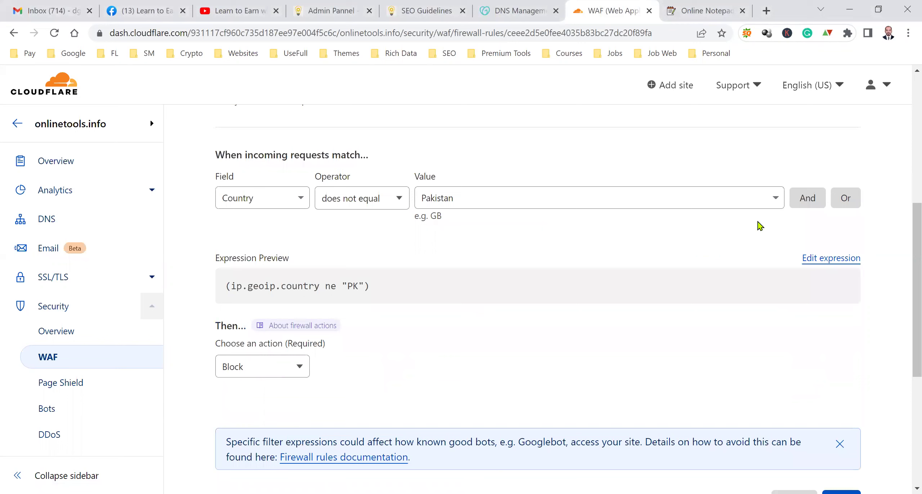
{"action": "left_click", "coordinate": [398, 199]}
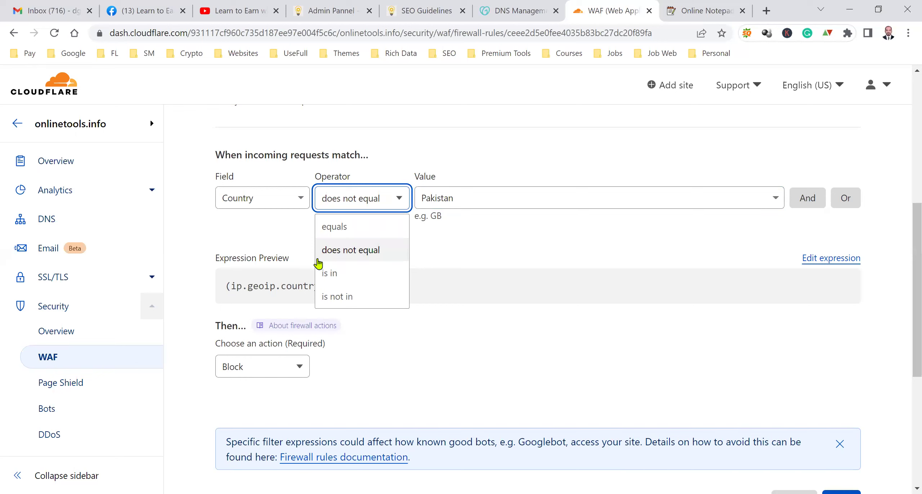
{"action": "left_click", "coordinate": [470, 262]}
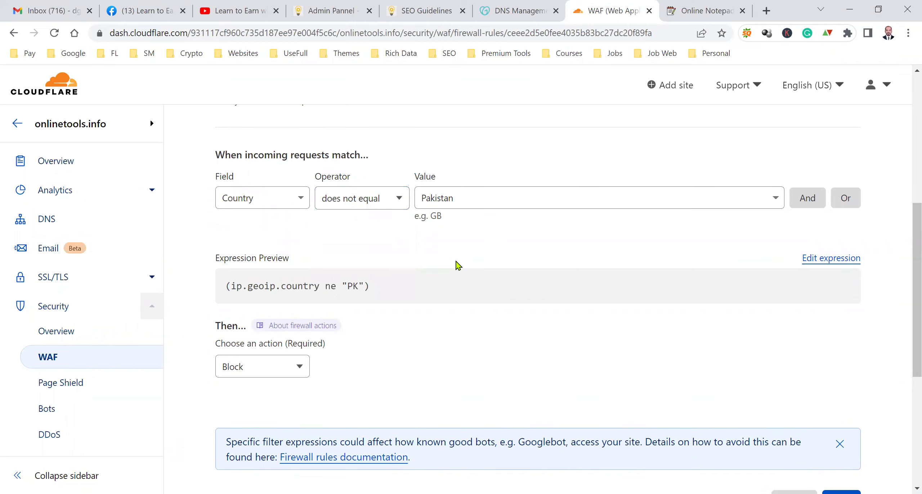
{"action": "scroll", "coordinate": [455, 264], "scroll_direction": "up", "scroll_amount": 5}
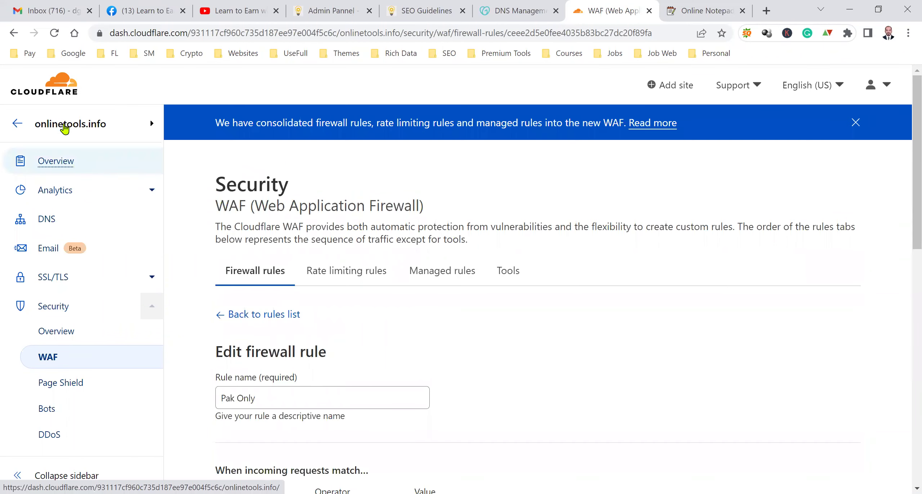
- Return to the account's website list, reopen onlinetools.info and view its WAF firewall rules
{"action": "left_click", "coordinate": [62, 89]}
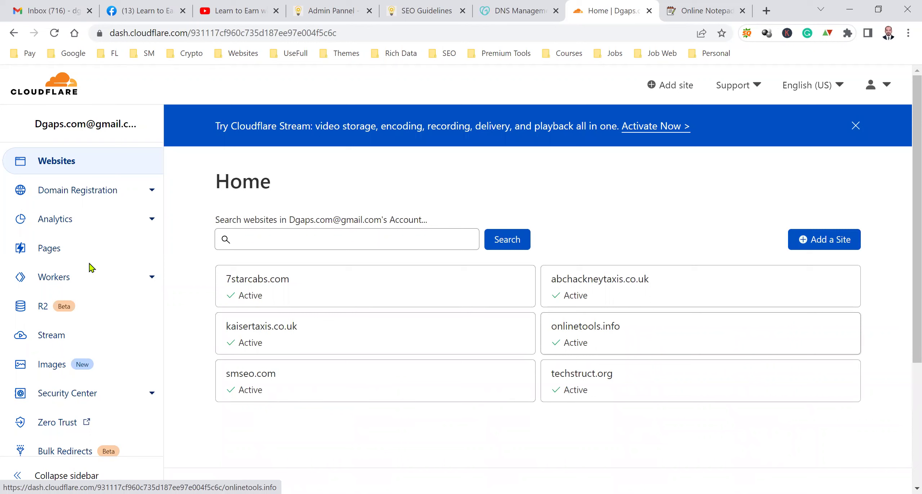
{"action": "left_click", "coordinate": [636, 336]}
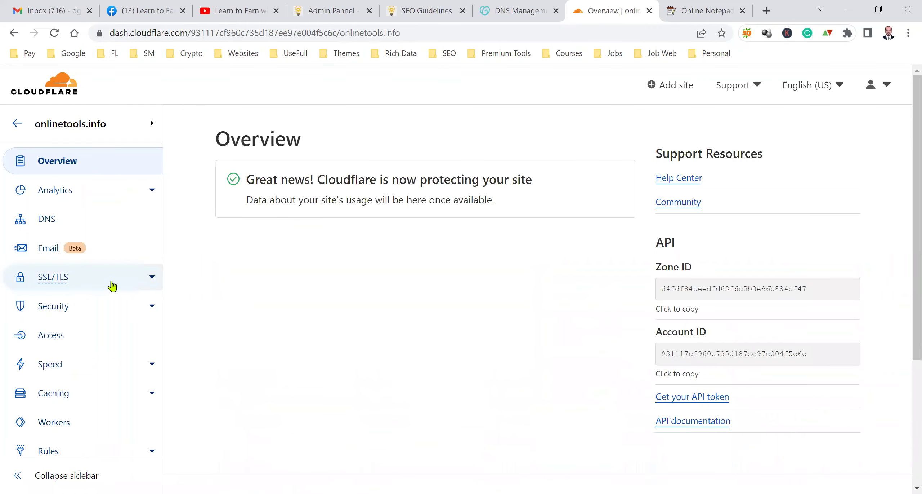
{"action": "left_click", "coordinate": [111, 306]}
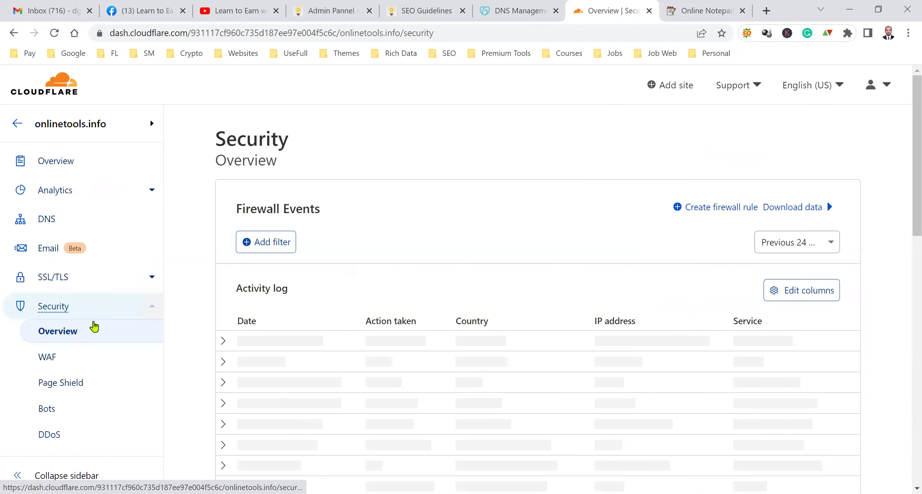
{"action": "left_click", "coordinate": [78, 355]}
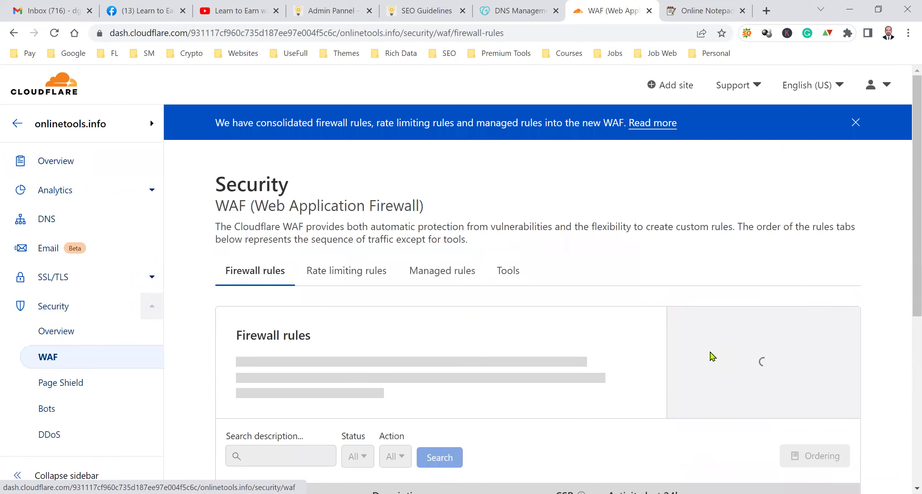
{"action": "scroll", "coordinate": [706, 355], "scroll_direction": "down", "scroll_amount": 6}
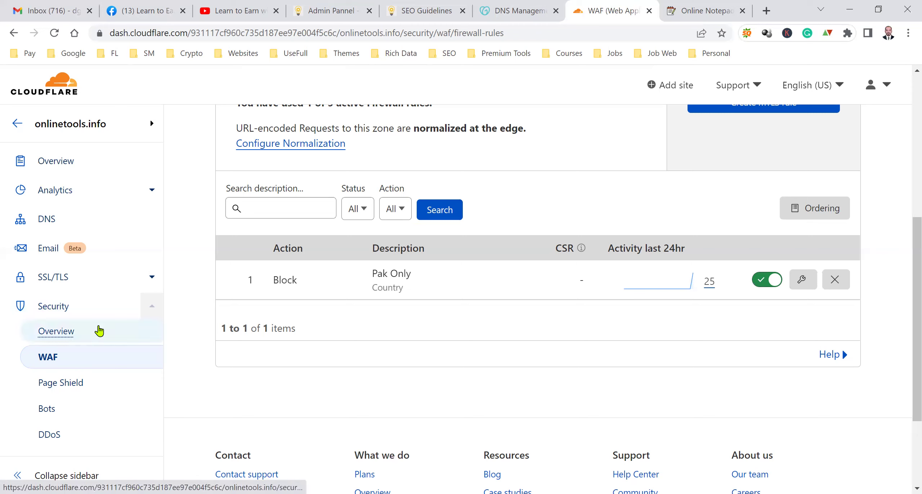
- Review the Page Shield, Bots and DDoS protection pages in the site's security section
{"action": "left_click", "coordinate": [103, 381]}
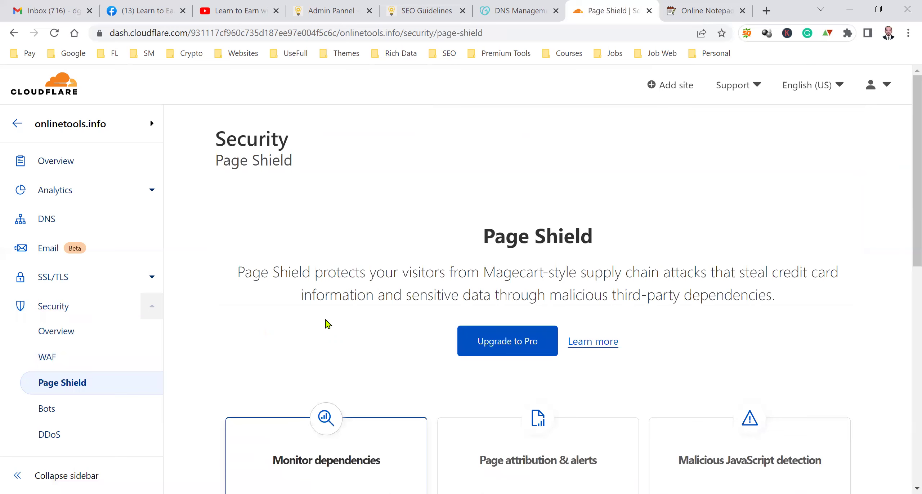
{"action": "scroll", "coordinate": [326, 323], "scroll_direction": "down", "scroll_amount": 5}
{"action": "left_click", "coordinate": [78, 418]}
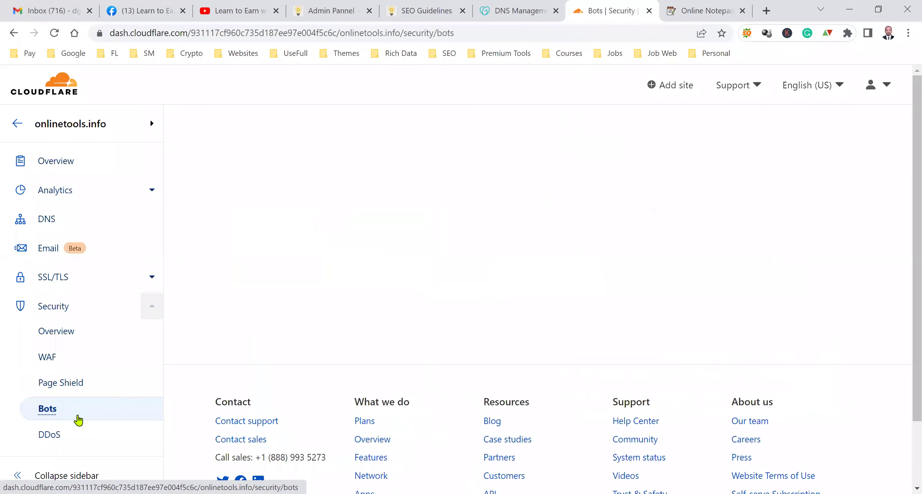
{"action": "scroll", "coordinate": [234, 358], "scroll_direction": "down", "scroll_amount": 5}
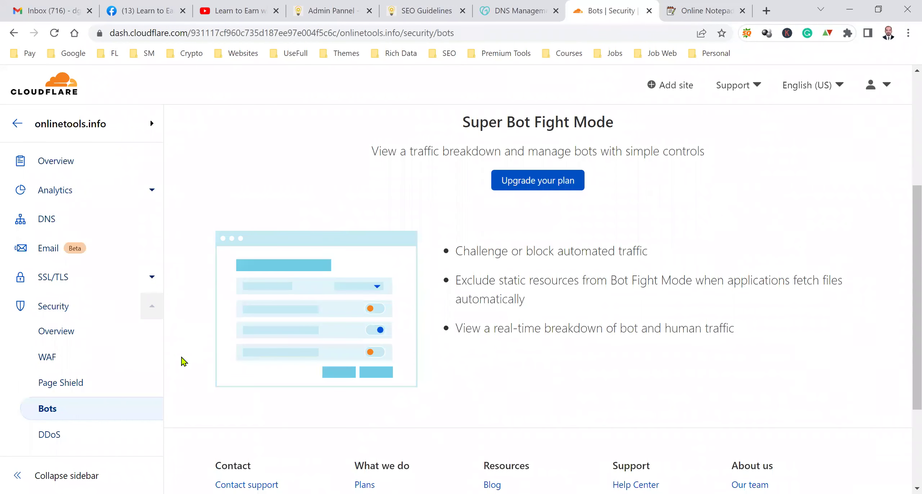
{"action": "left_click", "coordinate": [79, 436]}
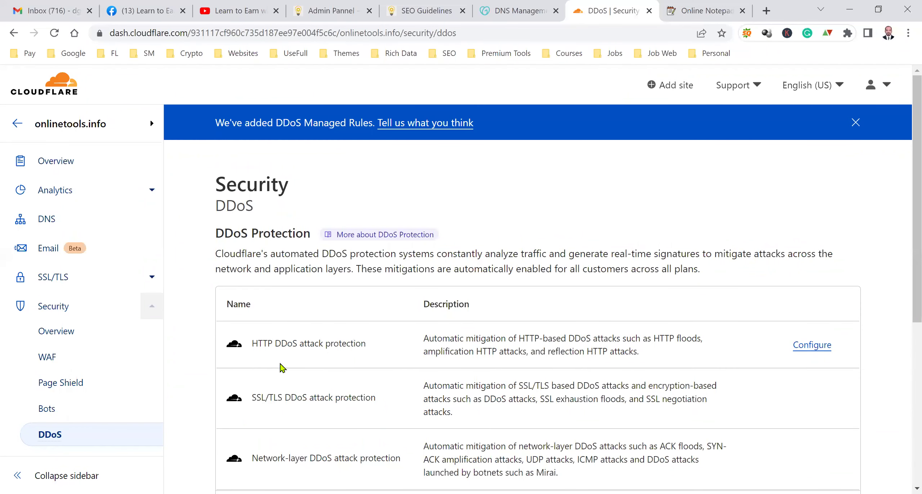
{"action": "scroll", "coordinate": [282, 367], "scroll_direction": "down", "scroll_amount": 3}
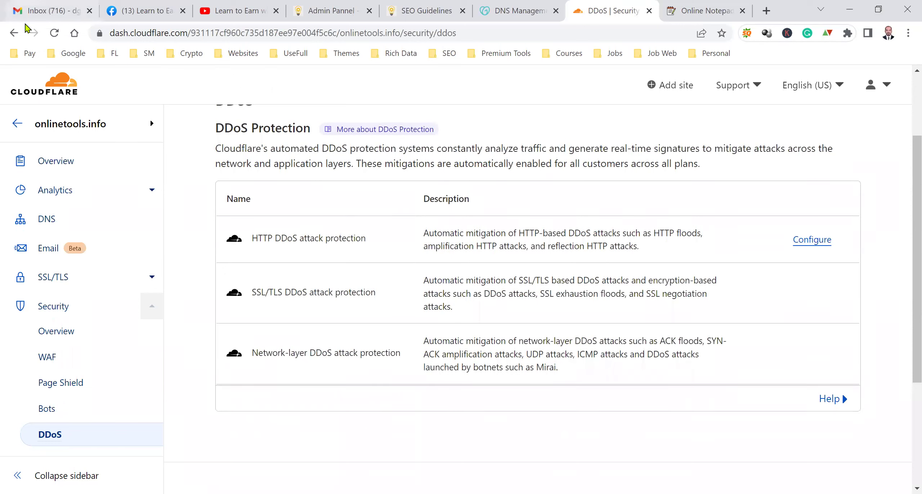
- Open the site's security settings and review the available Security Level options
{"action": "scroll", "coordinate": [46, 361], "scroll_direction": "down", "scroll_amount": 3}
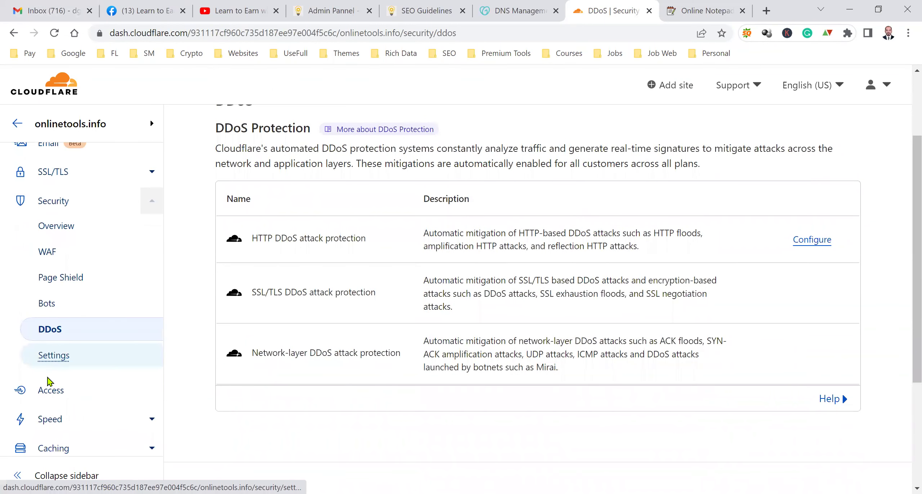
{"action": "left_click", "coordinate": [62, 362]}
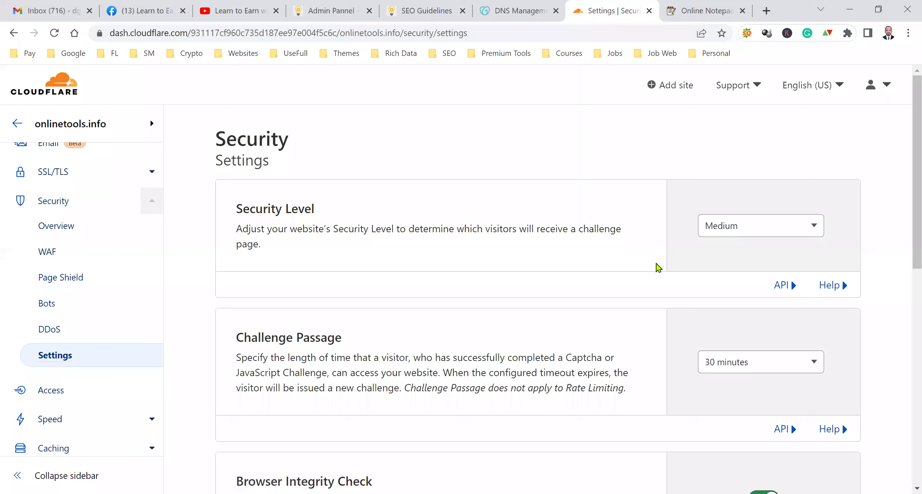
{"action": "left_click", "coordinate": [815, 230]}
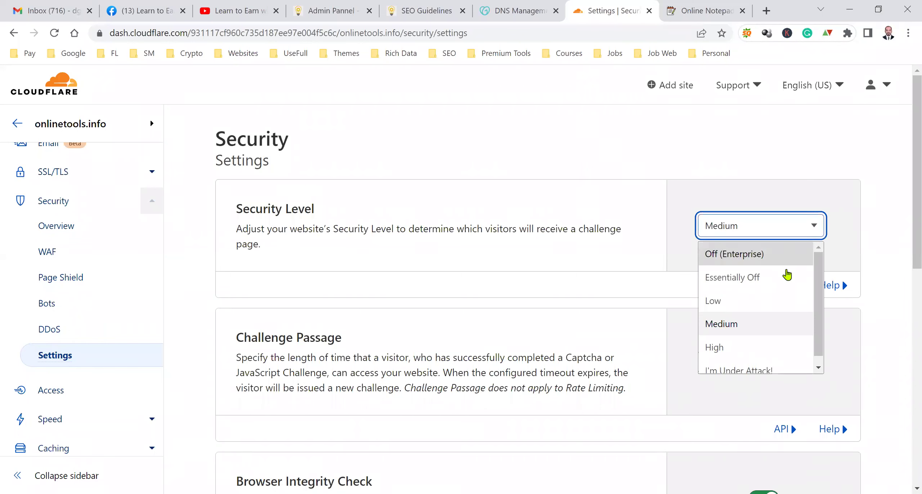
{"action": "scroll", "coordinate": [788, 359], "scroll_direction": "down", "scroll_amount": 1}
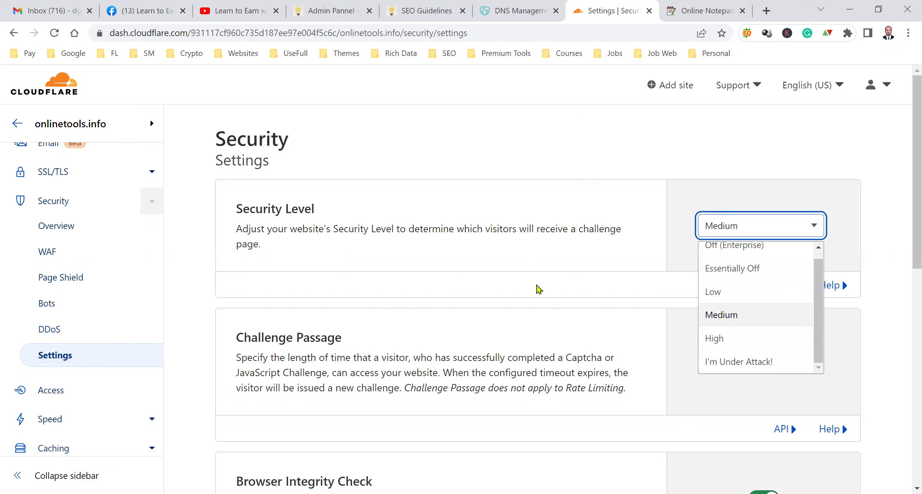
{"action": "left_click", "coordinate": [531, 252]}
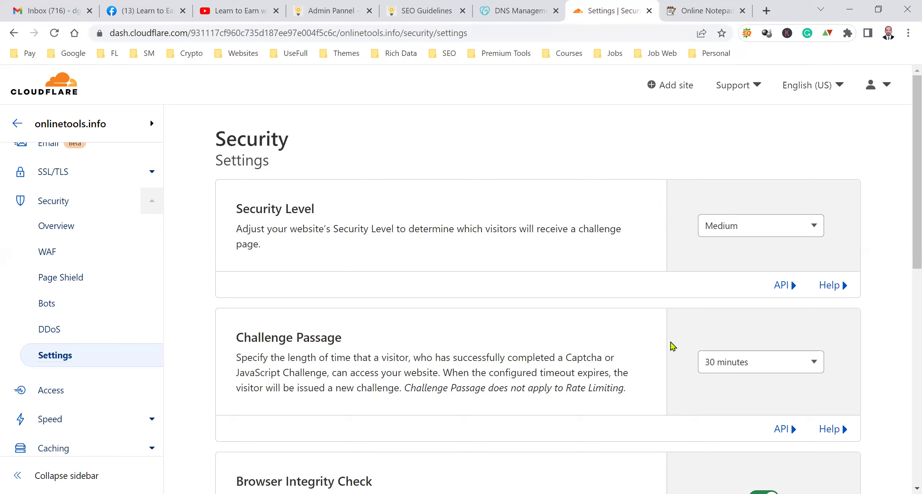
- Switch the Security Level to I'm Under Attack! and set it back to Medium
{"action": "left_click", "coordinate": [801, 228]}
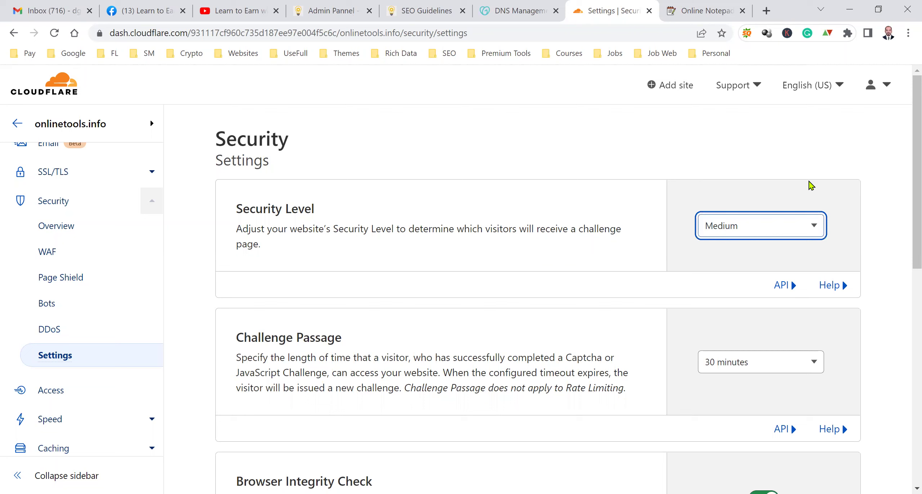
{"action": "left_click", "coordinate": [805, 228]}
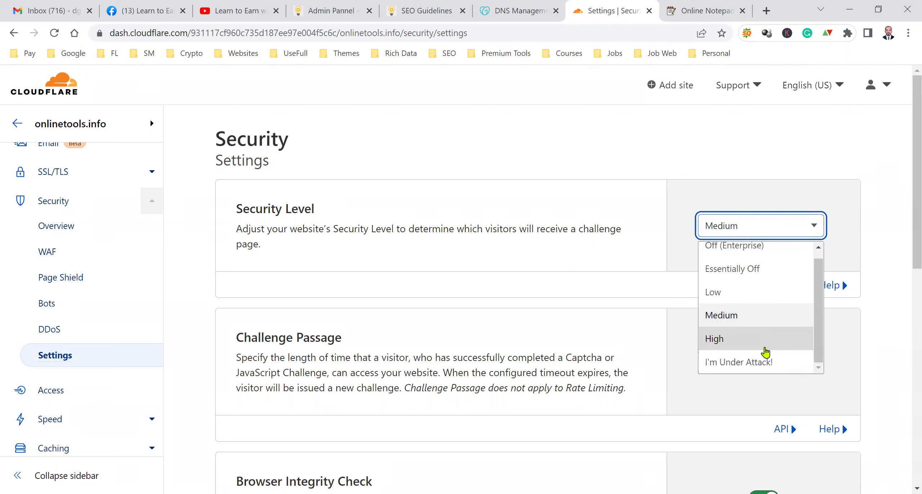
{"action": "left_click", "coordinate": [759, 368]}
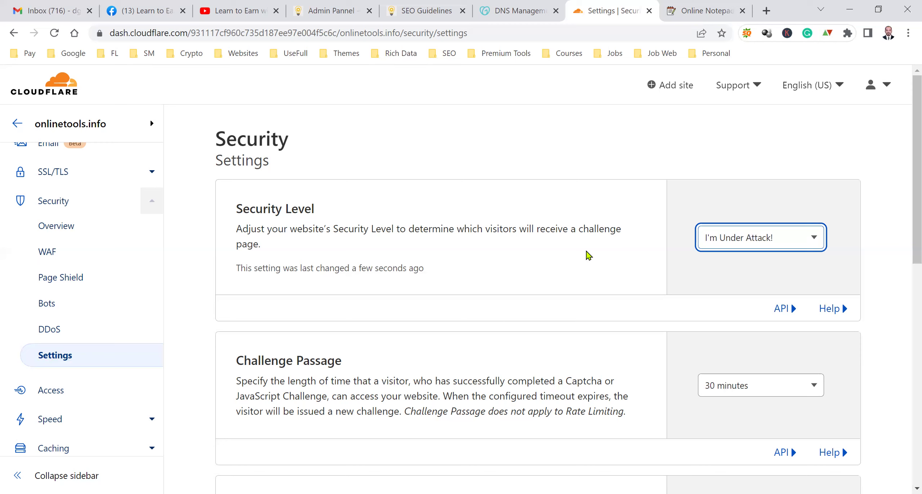
{"action": "left_click", "coordinate": [701, 240]}
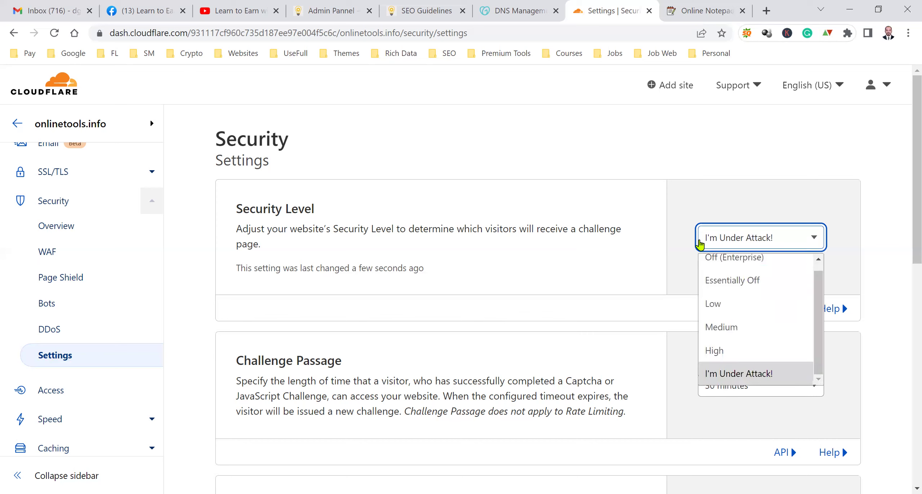
{"action": "left_click", "coordinate": [735, 328]}
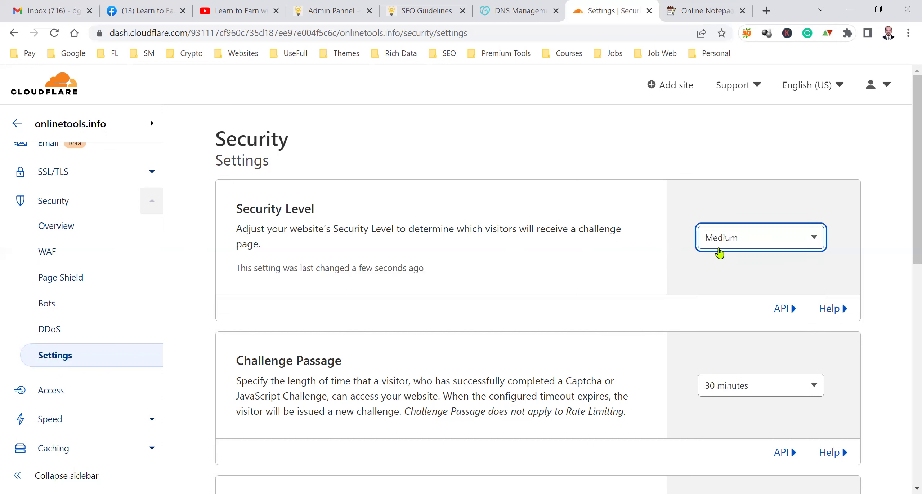
- Set the Challenge Passage duration to 5 minutes, and return it to 30 minutes
{"action": "scroll", "coordinate": [627, 303], "scroll_direction": "down", "scroll_amount": 3}
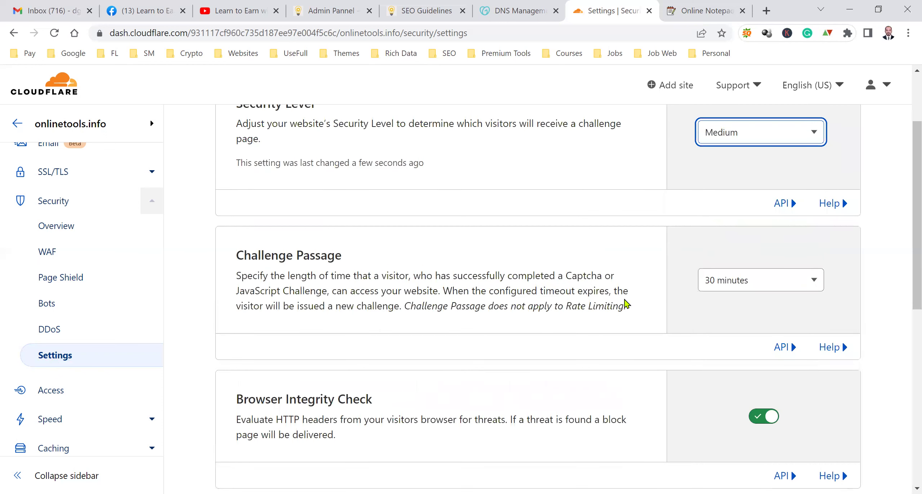
{"action": "left_click", "coordinate": [817, 284]}
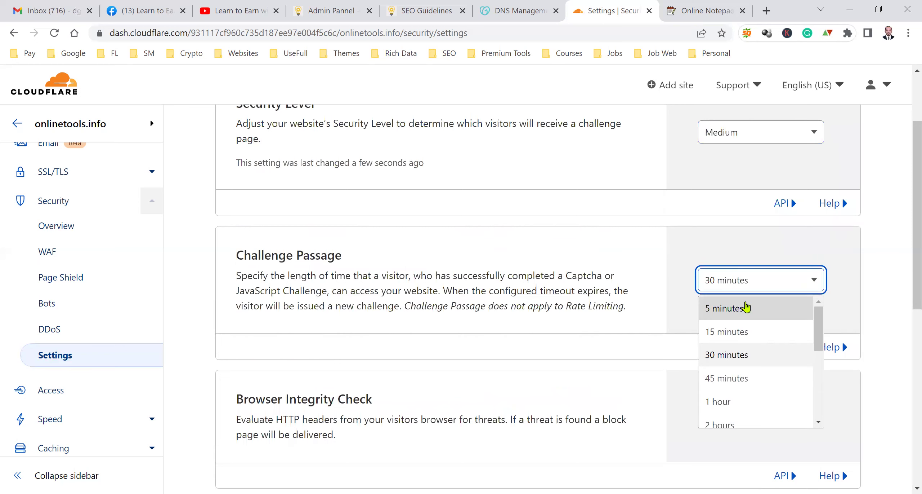
{"action": "left_click", "coordinate": [715, 307]}
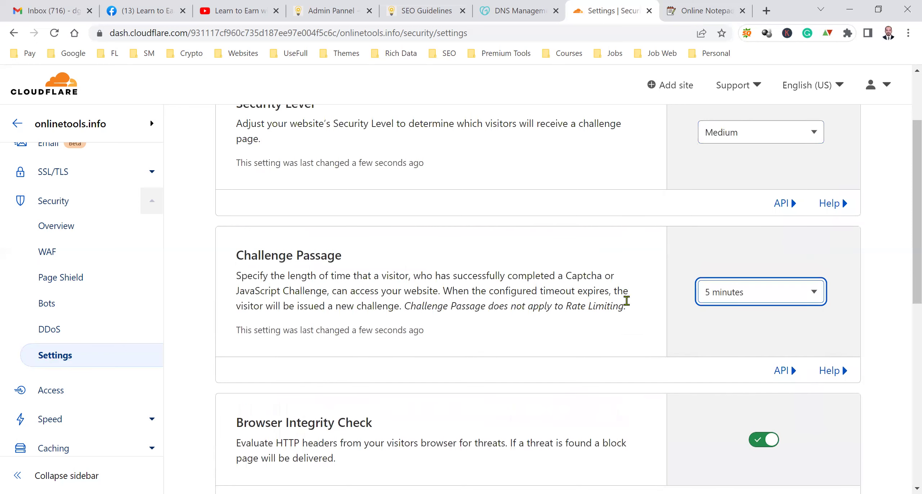
{"action": "left_click", "coordinate": [767, 302]}
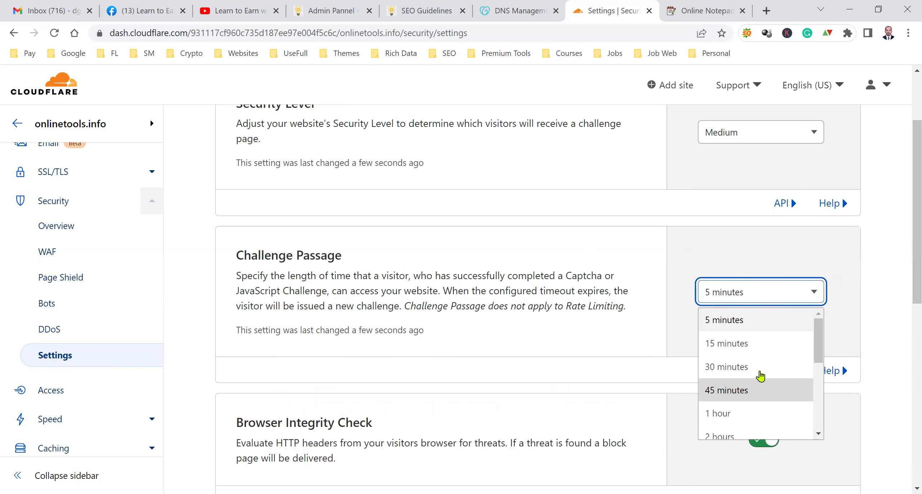
{"action": "left_click", "coordinate": [749, 366]}
- Review the Browser Integrity Check and Privacy Pass Support options in the security settings
{"action": "scroll", "coordinate": [567, 337], "scroll_direction": "down", "scroll_amount": 2}
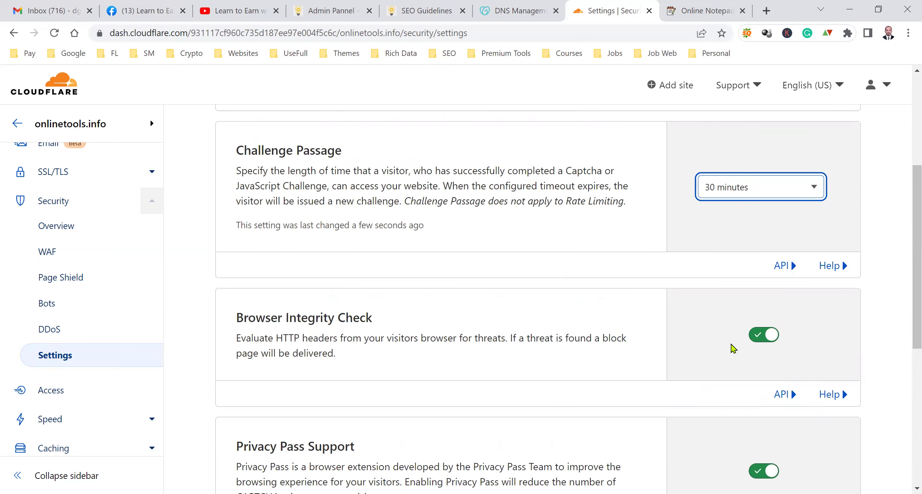
{"action": "scroll", "coordinate": [561, 374], "scroll_direction": "down", "scroll_amount": 4}
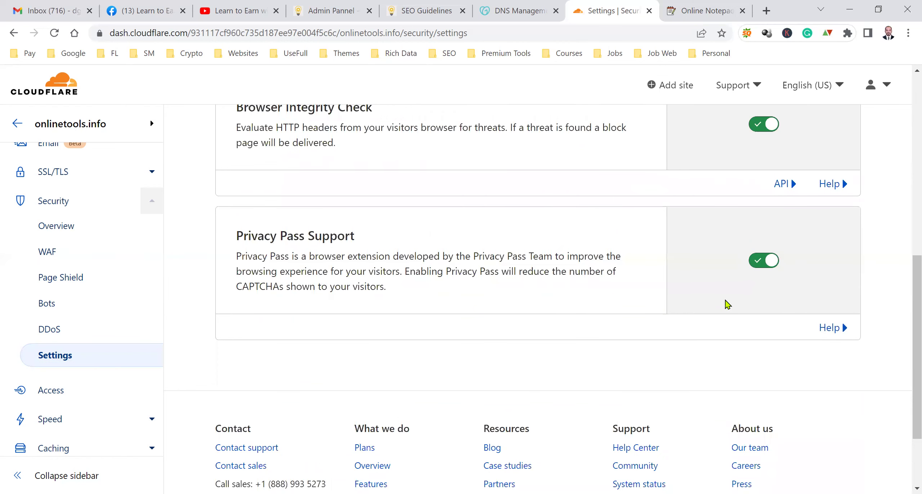
{"action": "scroll", "coordinate": [725, 381], "scroll_direction": "up", "scroll_amount": 7}
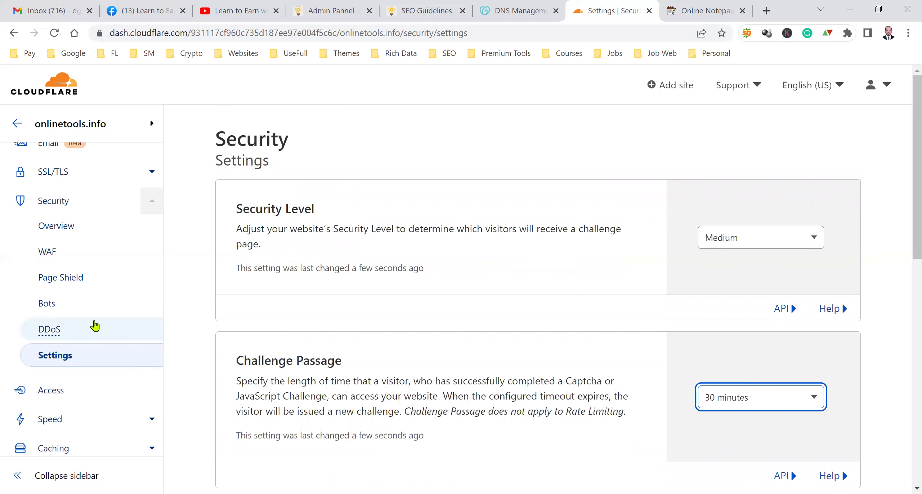
- Open the site's Access page and look through the subpages of the SSL/TLS and Security sections
{"action": "left_click", "coordinate": [151, 201]}
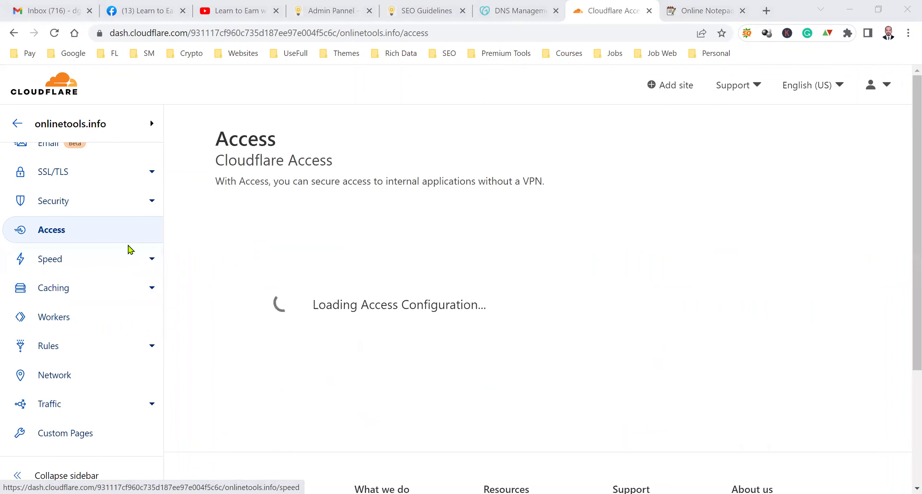
{"action": "left_click", "coordinate": [151, 172]}
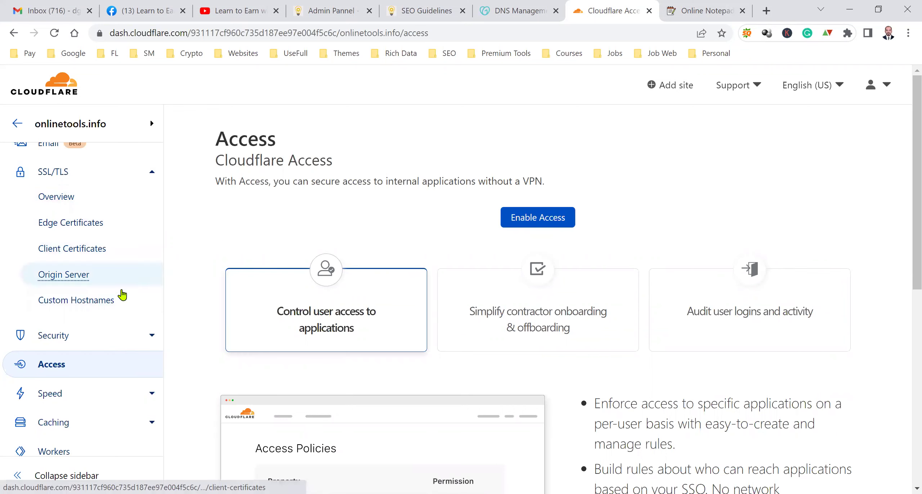
{"action": "left_click", "coordinate": [152, 337]}
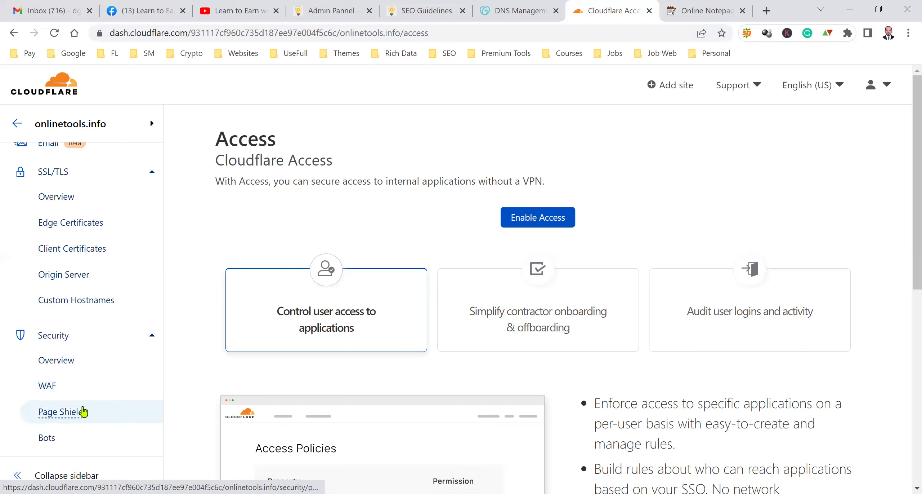
{"action": "scroll", "coordinate": [88, 415], "scroll_direction": "down", "scroll_amount": 3}
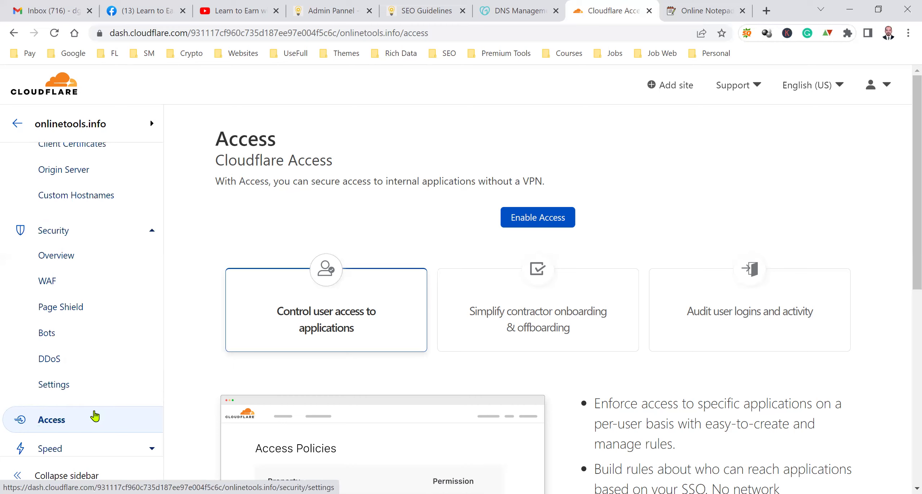
{"action": "scroll", "coordinate": [97, 426], "scroll_direction": "down", "scroll_amount": 3}
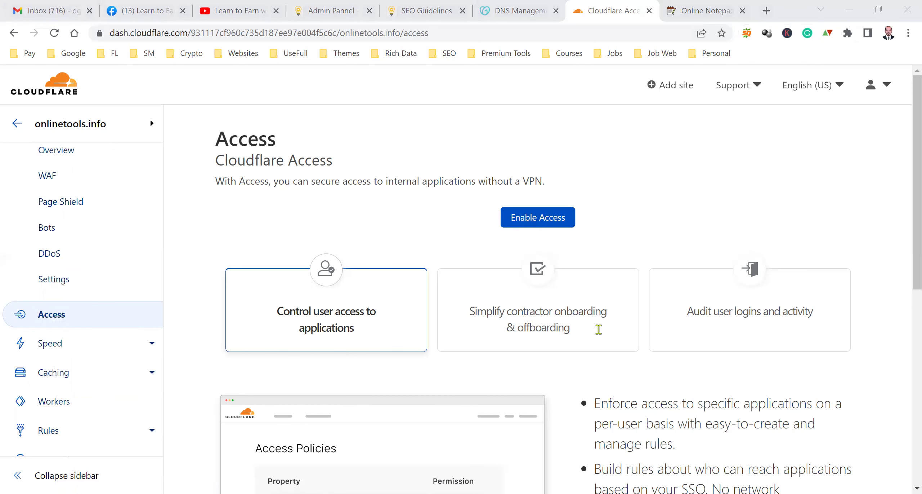
- View the Speed section's Overview, Optimization and Browser Insights pages, and read the speed test result on the Overview
{"action": "scroll", "coordinate": [598, 329], "scroll_direction": "down", "scroll_amount": 5}
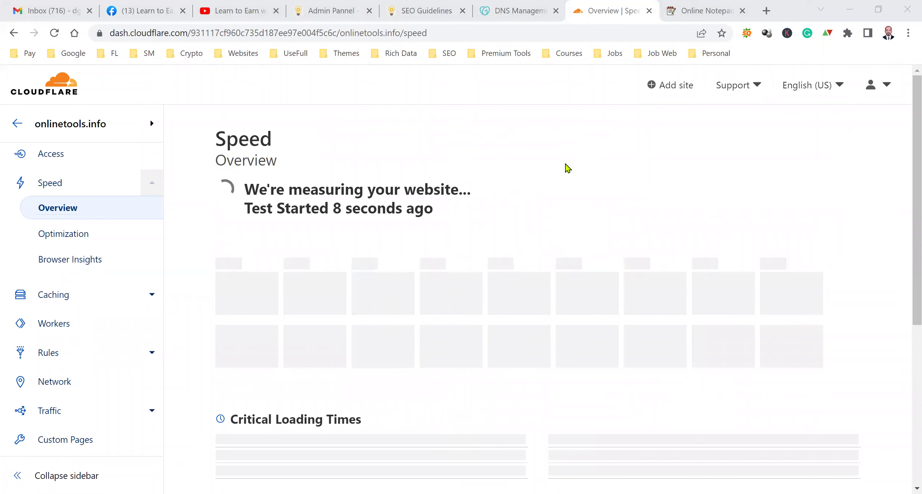
{"action": "scroll", "coordinate": [514, 240], "scroll_direction": "down", "scroll_amount": 3}
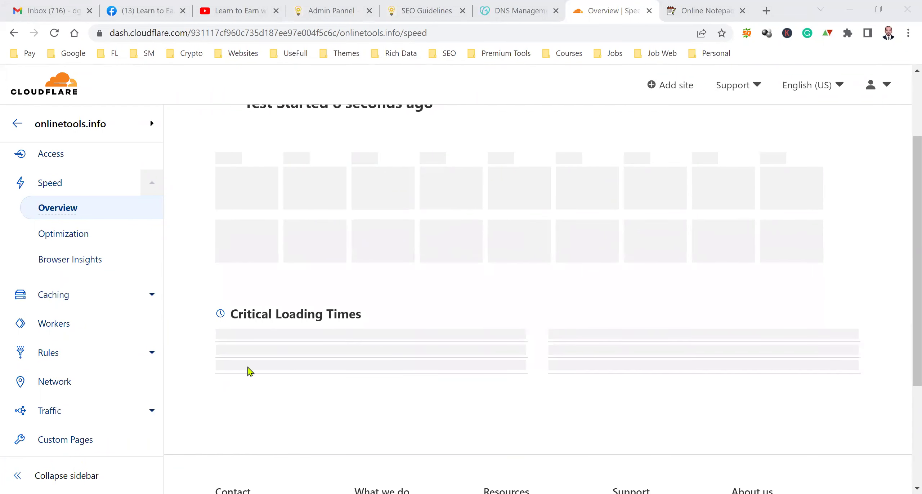
{"action": "left_click", "coordinate": [88, 244]}
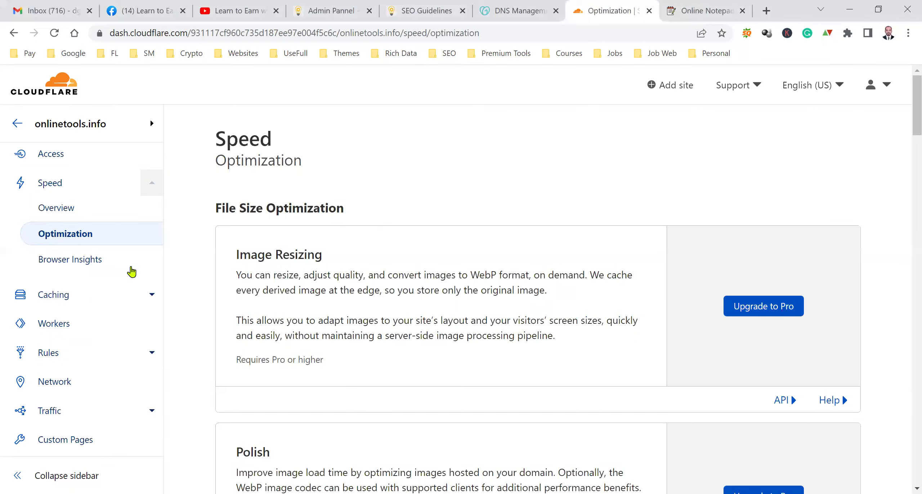
{"action": "left_click", "coordinate": [76, 261]}
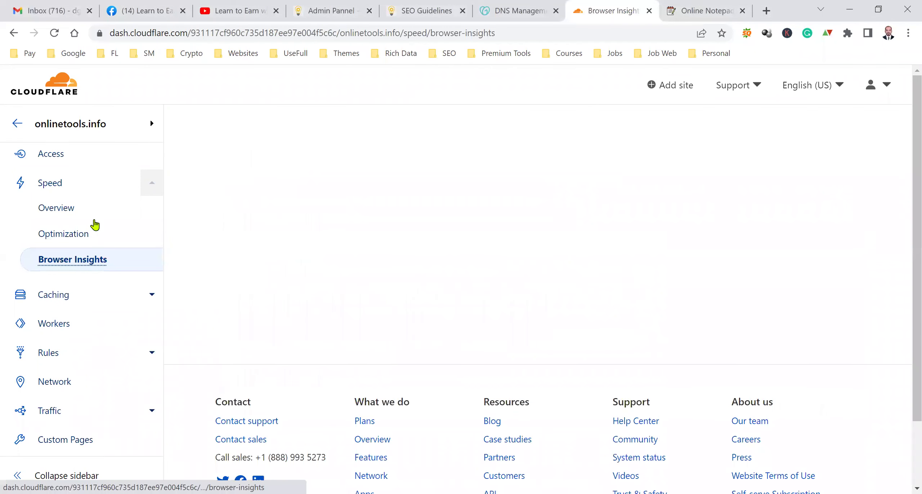
{"action": "left_click", "coordinate": [77, 209]}
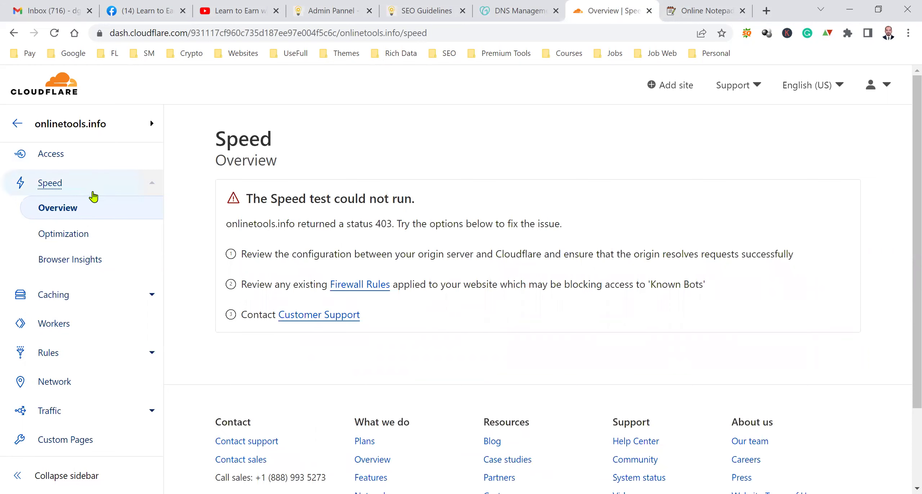
{"action": "left_click_drag", "start_coordinate": [699, 287], "coordinate": [528, 289]}
{"action": "left_click", "coordinate": [469, 285]}
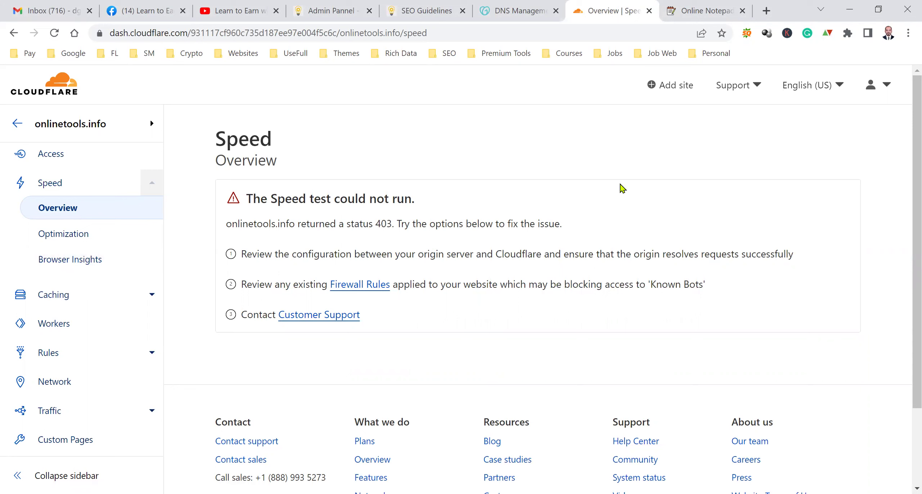
- Open the Speed Optimization page and read the Image Resizing description, including its WebP conversion, image caching and plan requirement
{"action": "left_click", "coordinate": [72, 245]}
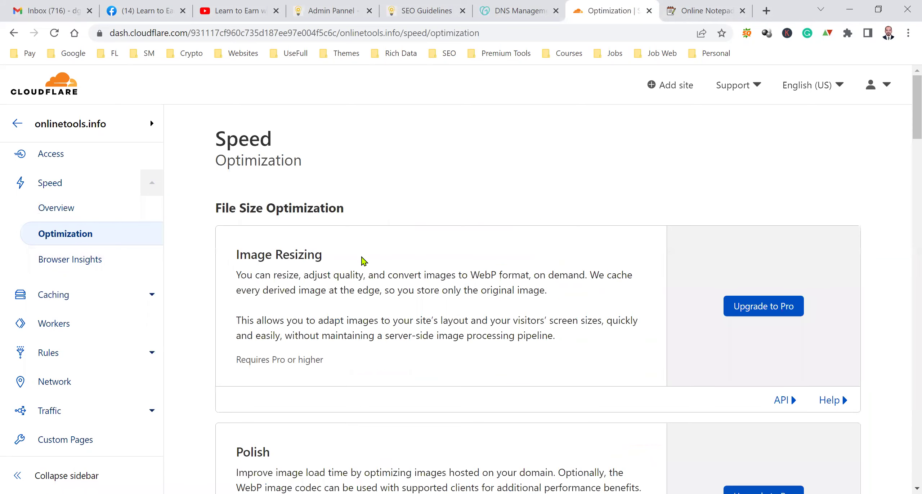
{"action": "left_click_drag", "start_coordinate": [252, 253], "coordinate": [336, 262]}
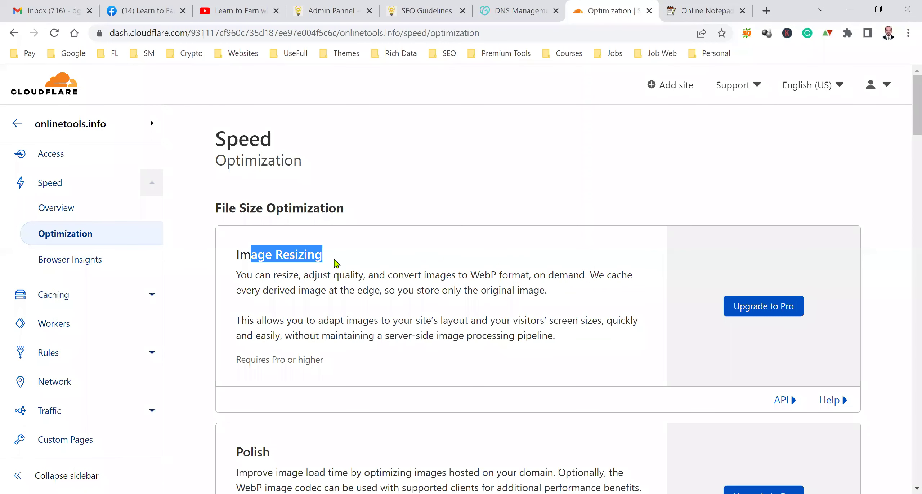
{"action": "left_click", "coordinate": [480, 272]}
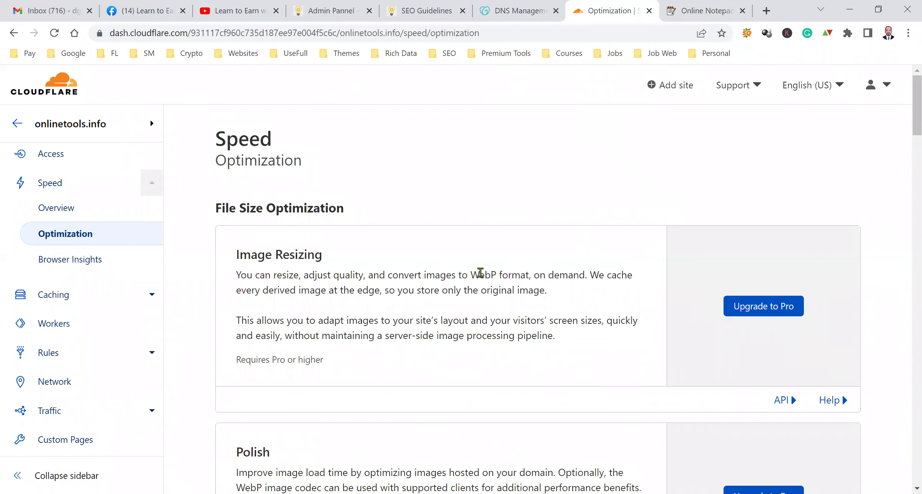
{"action": "left_click_drag", "start_coordinate": [481, 273], "coordinate": [525, 274]}
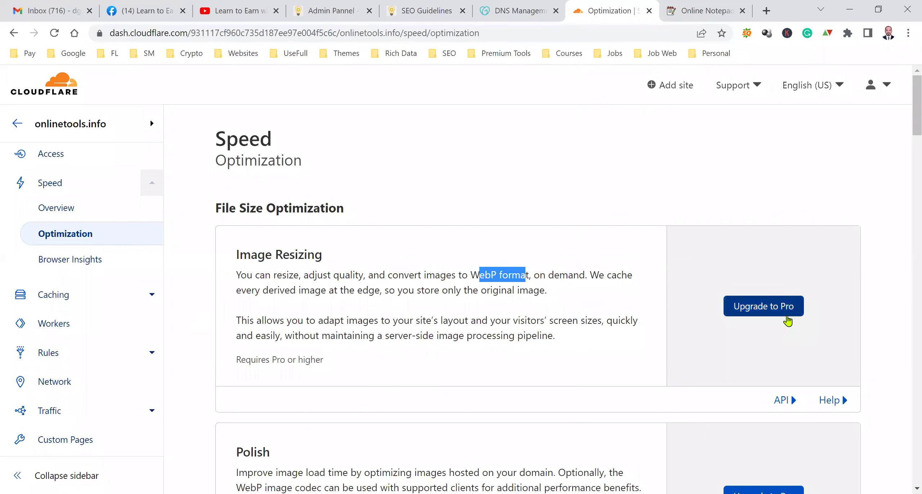
{"action": "left_click", "coordinate": [512, 320]}
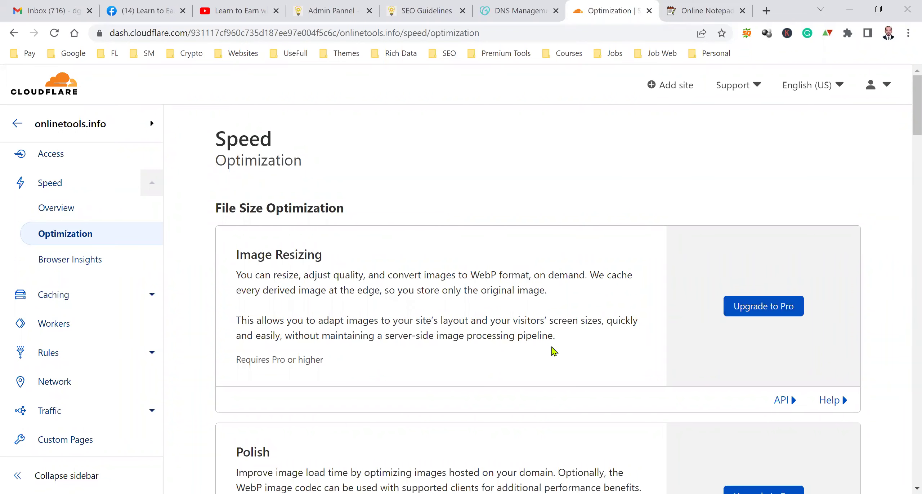
{"action": "left_click_drag", "start_coordinate": [376, 346], "coordinate": [233, 260]}
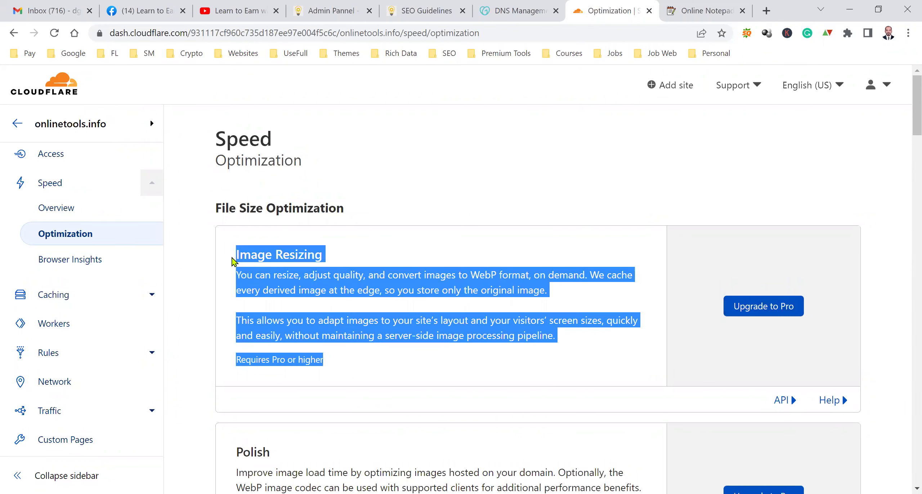
{"action": "left_click", "coordinate": [265, 280]}
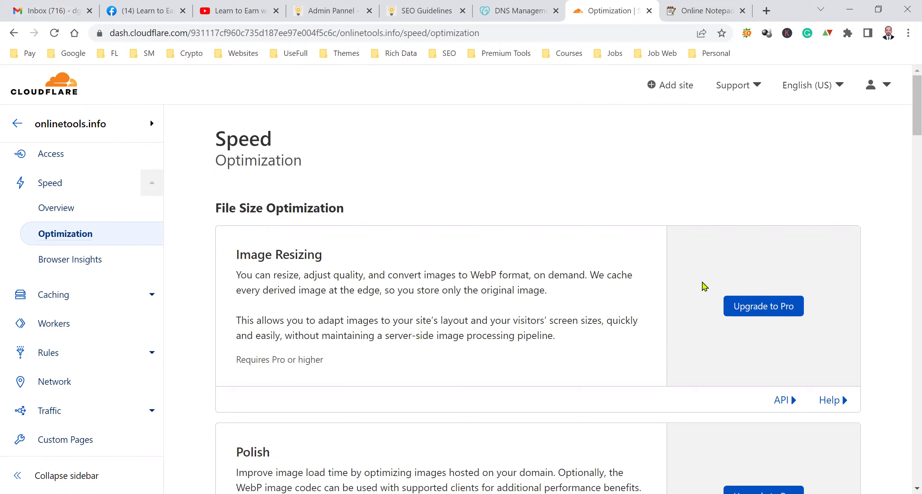
{"action": "left_click", "coordinate": [769, 316]}
{"action": "left_click_drag", "start_coordinate": [470, 276], "coordinate": [522, 278]}
{"action": "left_click_drag", "start_coordinate": [607, 275], "coordinate": [336, 293]}
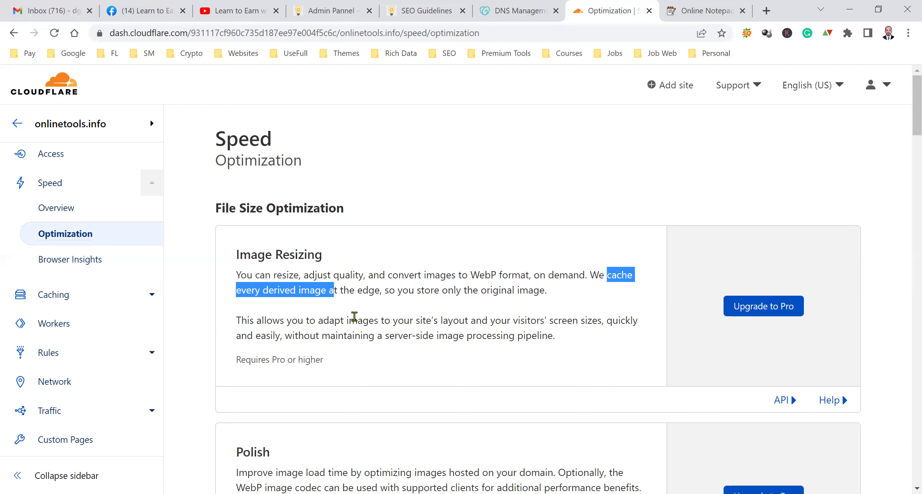
- Enable Auto Minify for JavaScript, CSS and HTML in the file size optimization settings
{"action": "scroll", "coordinate": [357, 321], "scroll_direction": "down", "scroll_amount": 3}
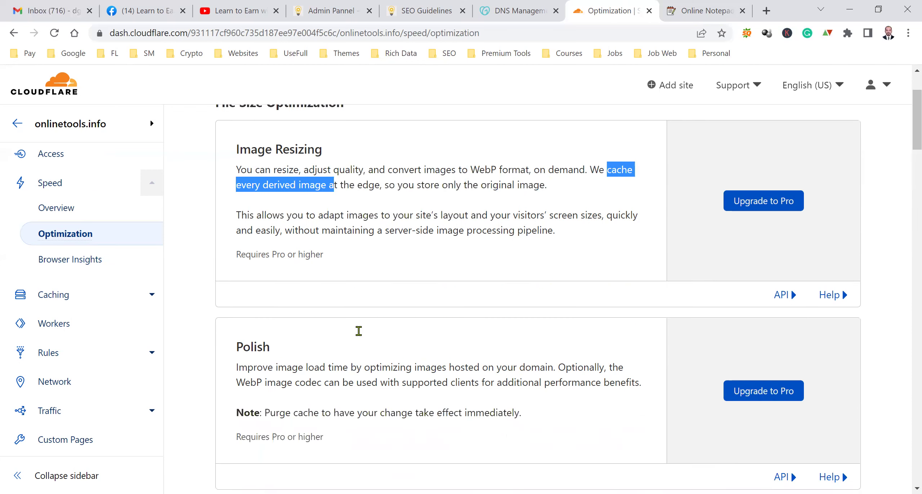
{"action": "scroll", "coordinate": [443, 283], "scroll_direction": "down", "scroll_amount": 2}
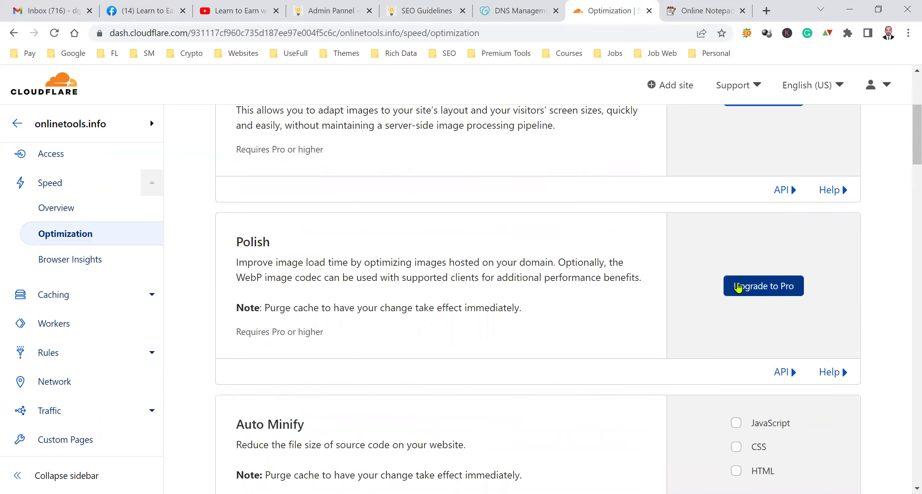
{"action": "scroll", "coordinate": [573, 302], "scroll_direction": "down", "scroll_amount": 2}
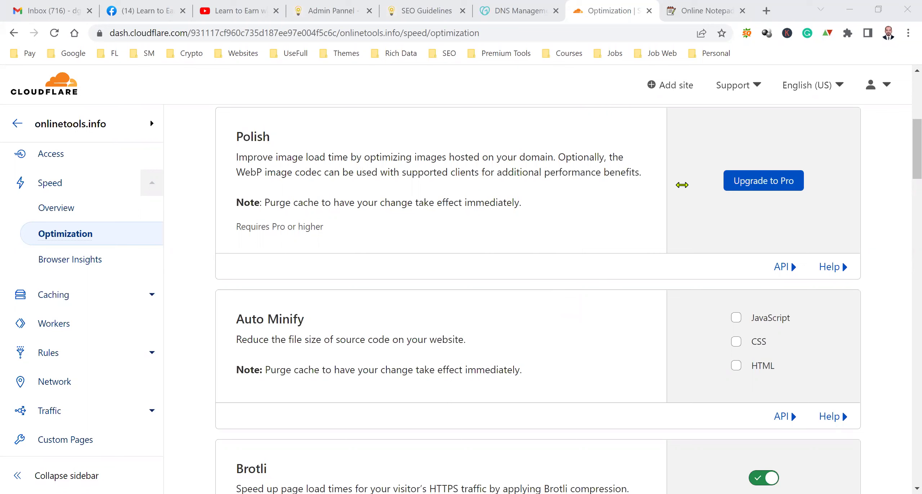
{"action": "left_click", "coordinate": [737, 319]}
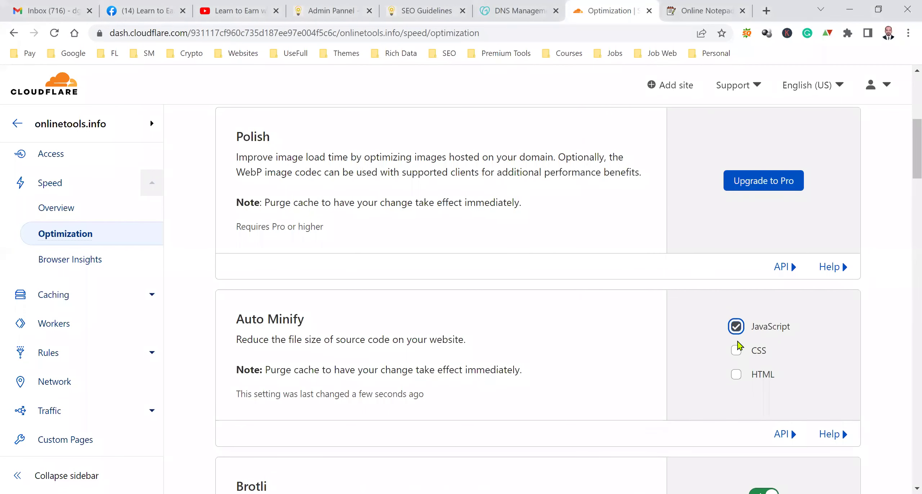
{"action": "left_click", "coordinate": [737, 352]}
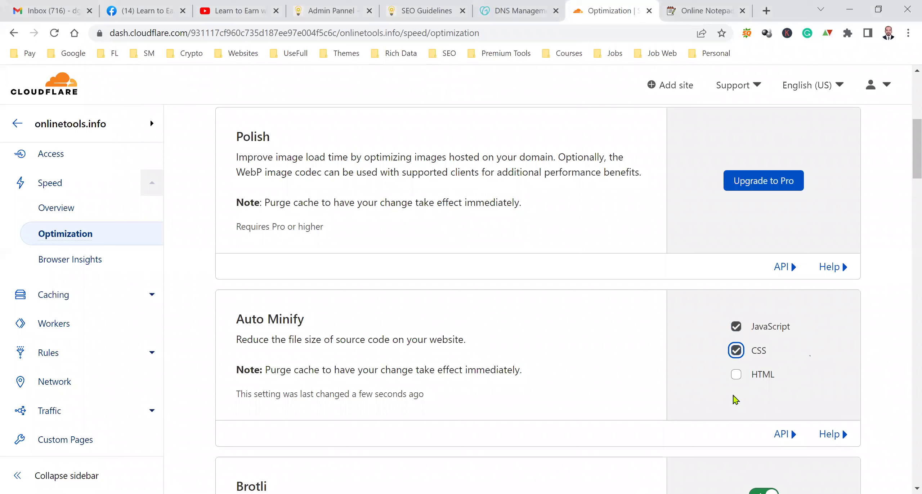
{"action": "left_click", "coordinate": [735, 375]}
- Examine the Brotli setting and its description of compression for HTTPS traffic
{"action": "scroll", "coordinate": [641, 378], "scroll_direction": "down", "scroll_amount": 3}
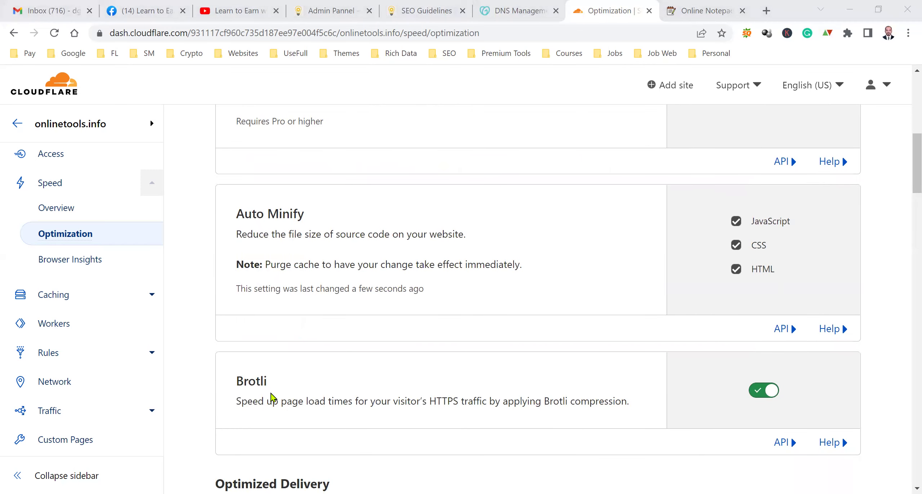
{"action": "scroll", "coordinate": [274, 397], "scroll_direction": "down", "scroll_amount": 3}
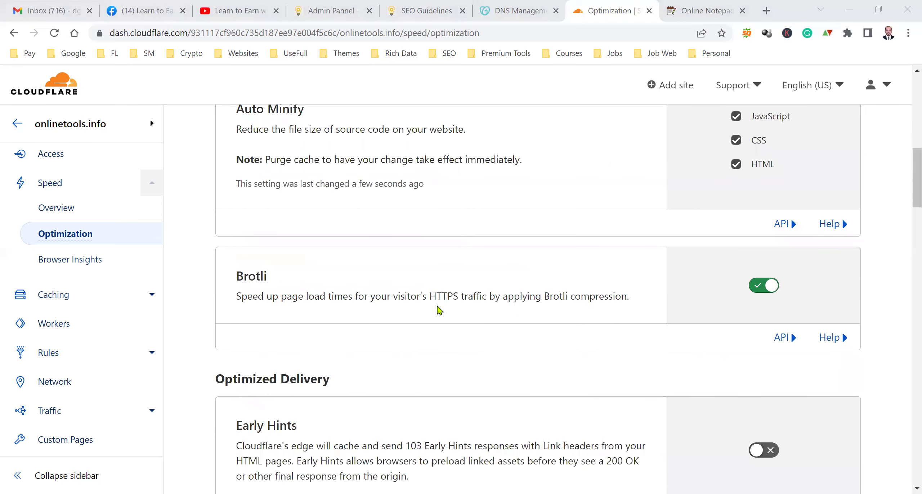
{"action": "double_click", "coordinate": [467, 295]}
{"action": "left_click_drag", "start_coordinate": [248, 305], "coordinate": [335, 306]}
{"action": "left_click", "coordinate": [335, 308]}
{"action": "left_click_drag", "start_coordinate": [590, 296], "coordinate": [621, 296]}
{"action": "left_click_drag", "start_coordinate": [545, 296], "coordinate": [634, 298]}
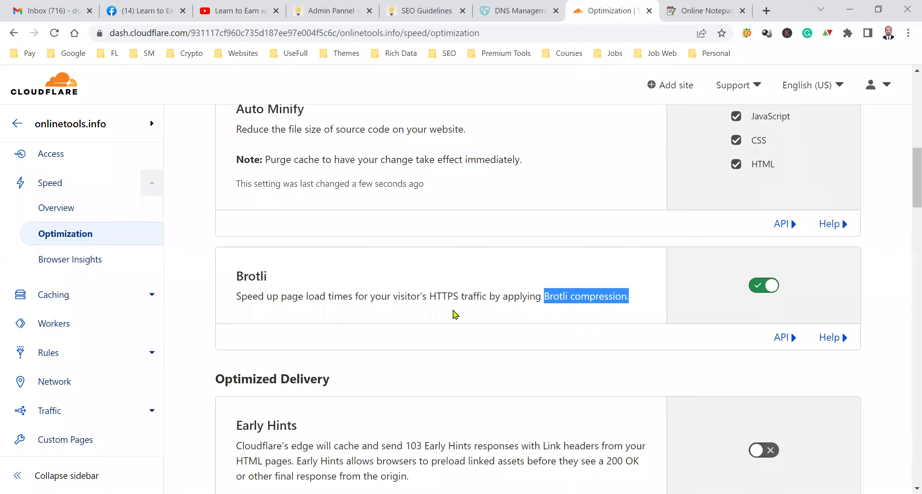
{"action": "left_click", "coordinate": [376, 313]}
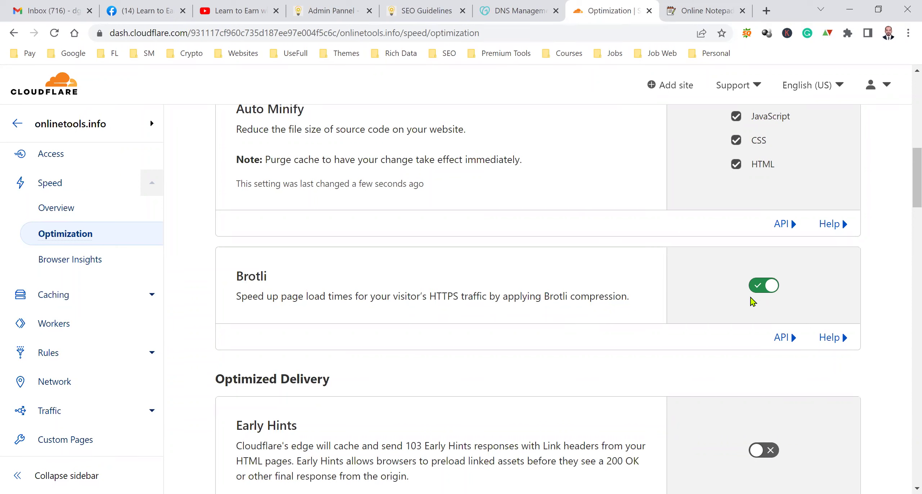
- Read the Brotli, Early Hints and Automatic Platform Optimization for WordPress descriptions on the Optimization page
{"action": "left_click_drag", "start_coordinate": [237, 296], "coordinate": [306, 296]}
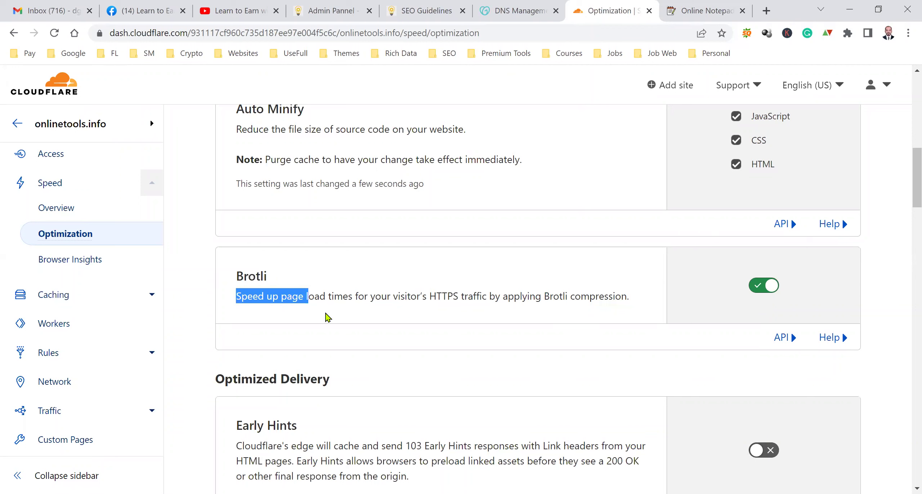
{"action": "left_click_drag", "start_coordinate": [431, 295], "coordinate": [486, 296]}
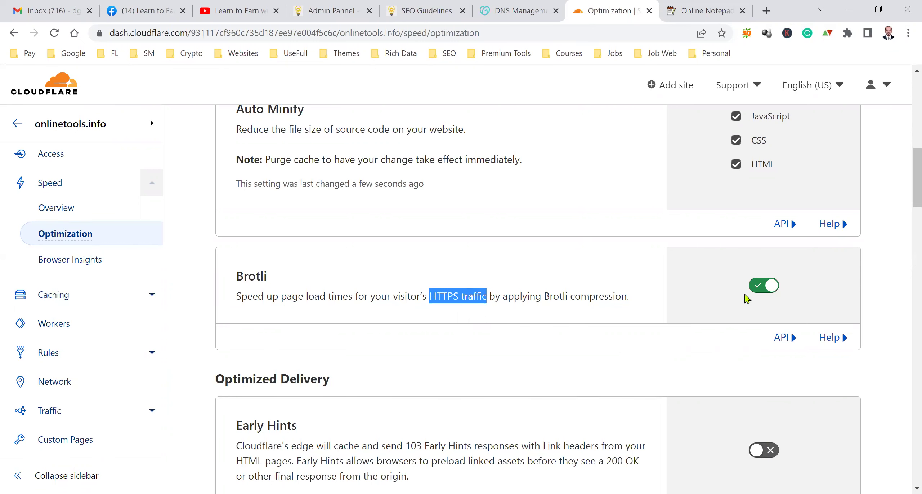
{"action": "scroll", "coordinate": [593, 330], "scroll_direction": "down", "scroll_amount": 3}
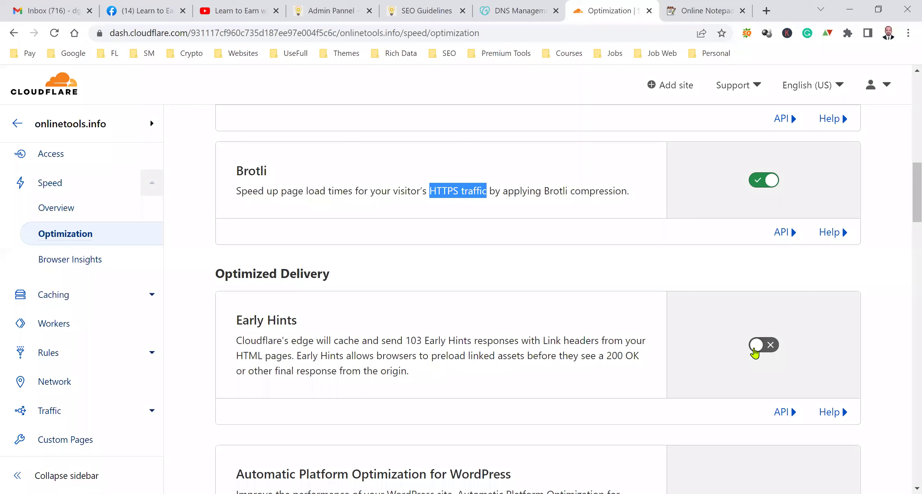
{"action": "scroll", "coordinate": [519, 375], "scroll_direction": "down", "scroll_amount": 3}
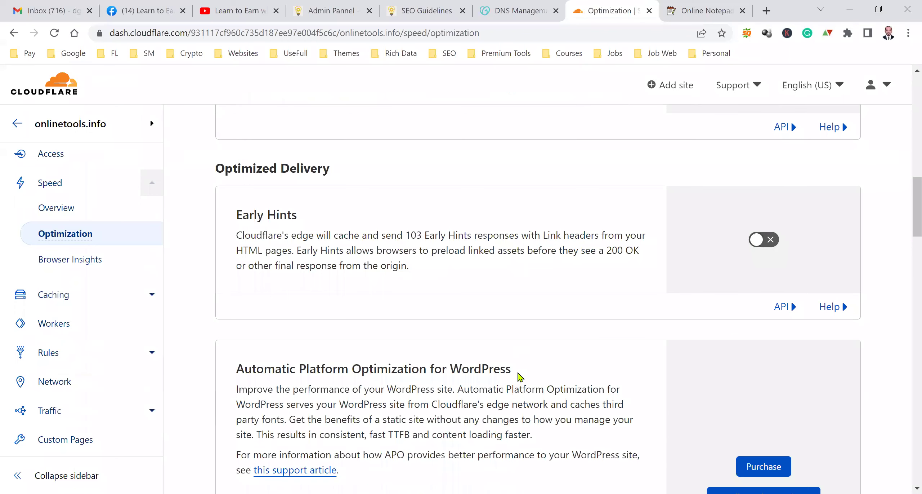
{"action": "scroll", "coordinate": [519, 377], "scroll_direction": "down", "scroll_amount": 3}
{"action": "scroll", "coordinate": [520, 376], "scroll_direction": "down", "scroll_amount": 3}
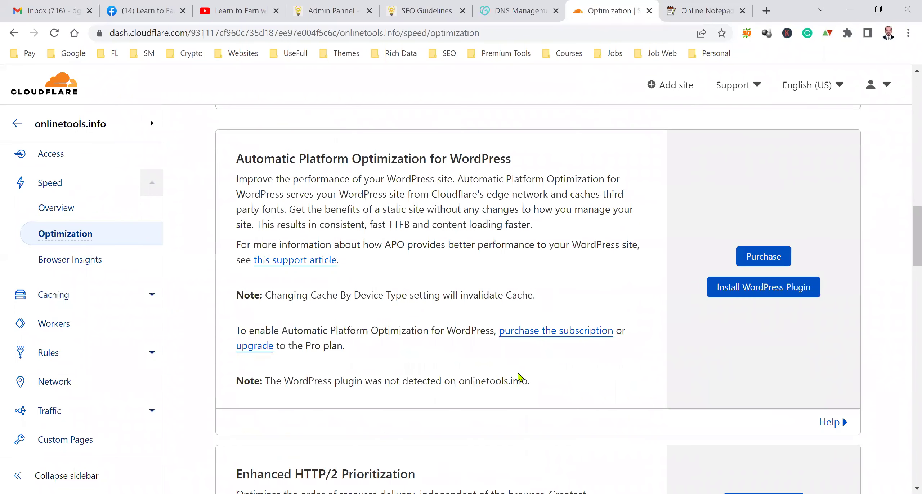
{"action": "left_click_drag", "start_coordinate": [282, 155], "coordinate": [490, 154]}
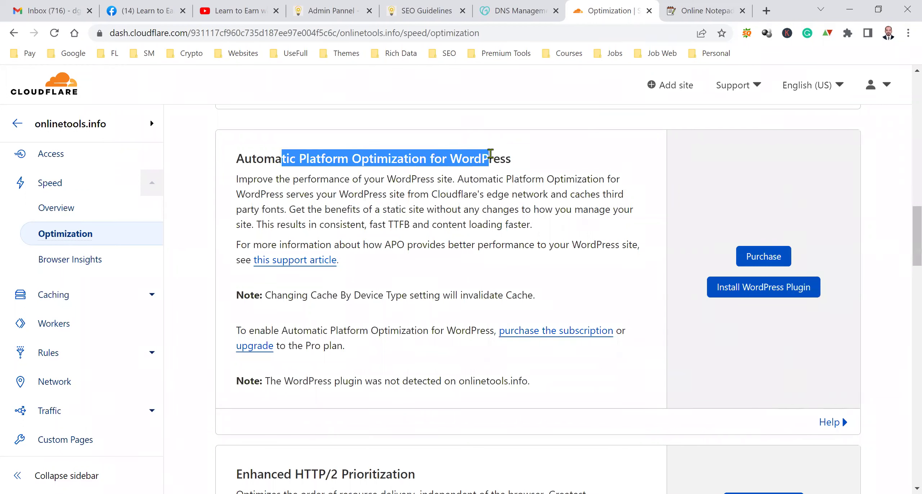
{"action": "left_click", "coordinate": [411, 160]}
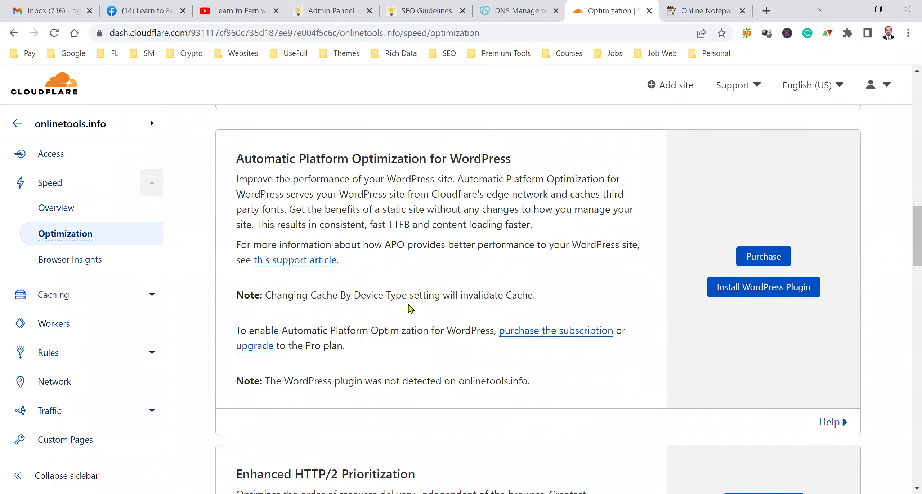
- Examine the plan requirements of Enhanced HTTP/2 Prioritization and the TCP Turbo description of latency and TCP optimizations
{"action": "scroll", "coordinate": [410, 309], "scroll_direction": "down", "scroll_amount": 3}
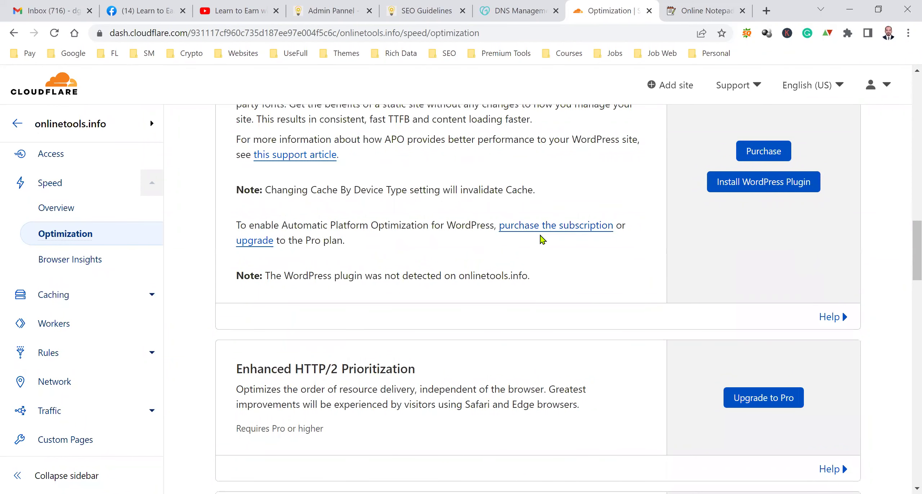
{"action": "scroll", "coordinate": [527, 299], "scroll_direction": "down", "scroll_amount": 3}
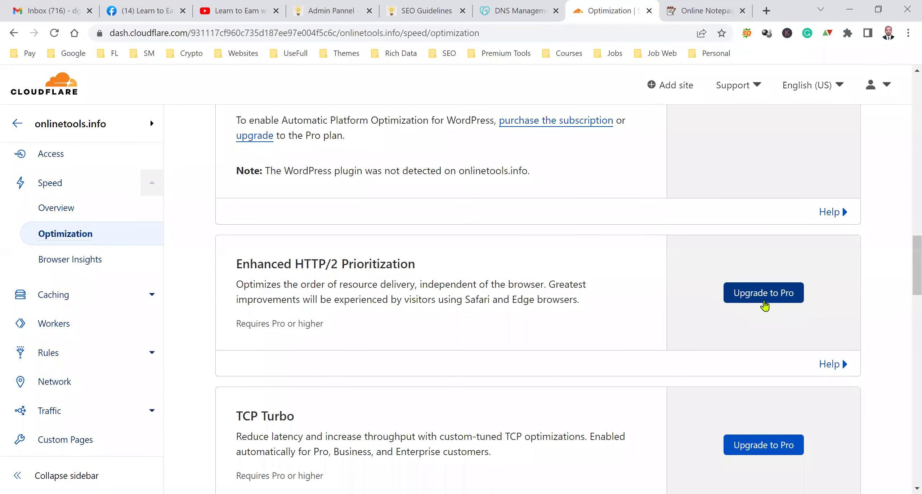
{"action": "scroll", "coordinate": [613, 334], "scroll_direction": "down", "scroll_amount": 3}
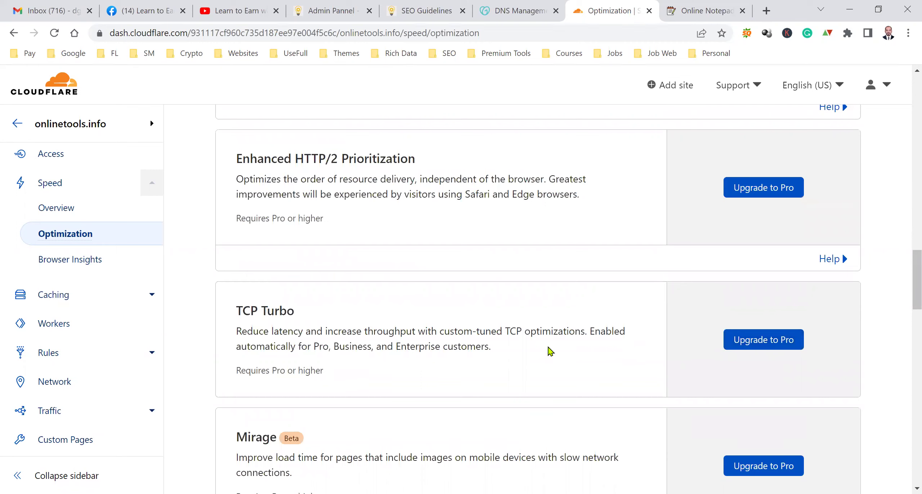
{"action": "left_click_drag", "start_coordinate": [241, 330], "coordinate": [300, 329]}
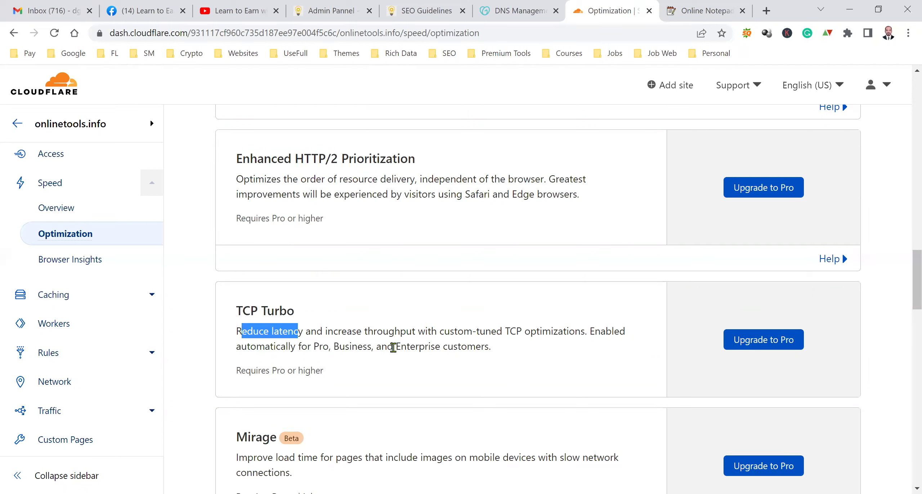
{"action": "double_click", "coordinate": [512, 331]}
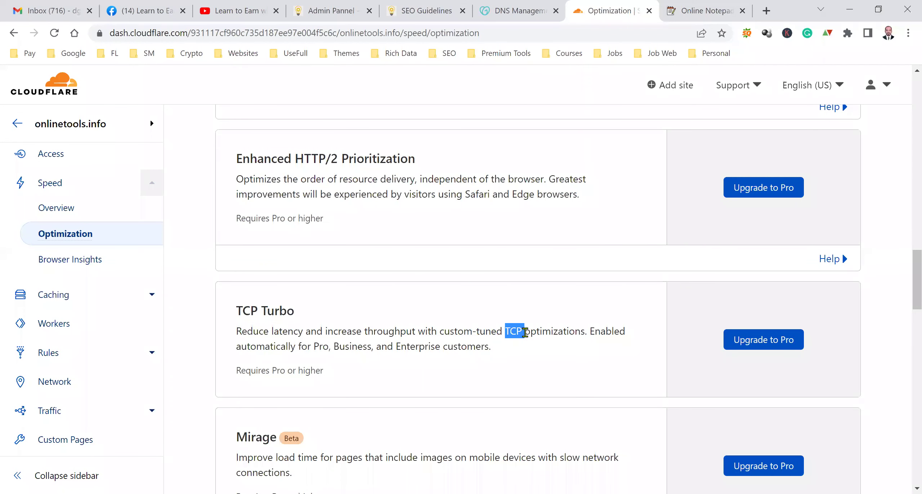
- Search Google for "tcp stands for" in a new tab, then return to Cloudflare's Optimization page
{"action": "left_click", "coordinate": [767, 5]}
{"action": "type", "text": "tc"}
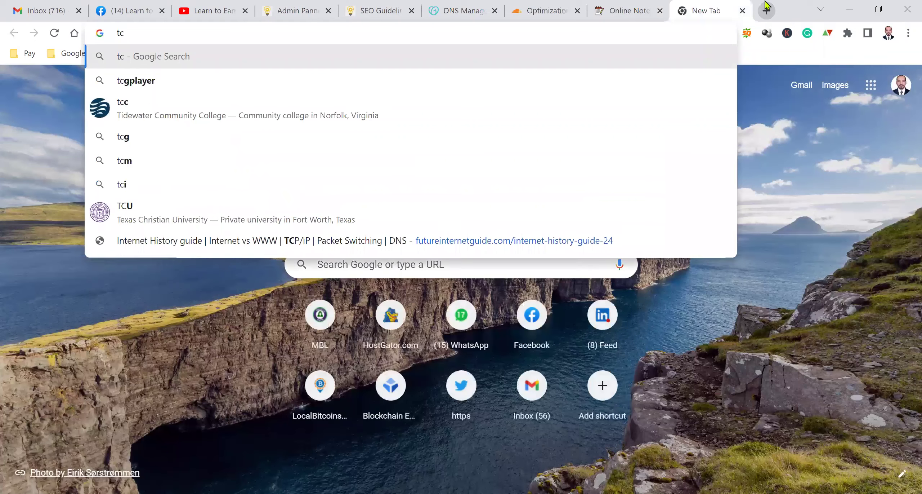
{"action": "type", "text": "p stands for"}
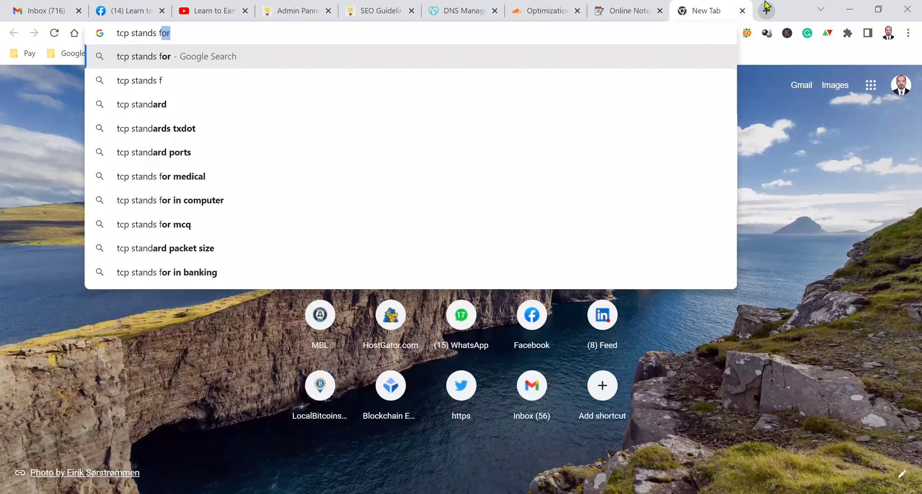
{"action": "key", "text": "Return"}
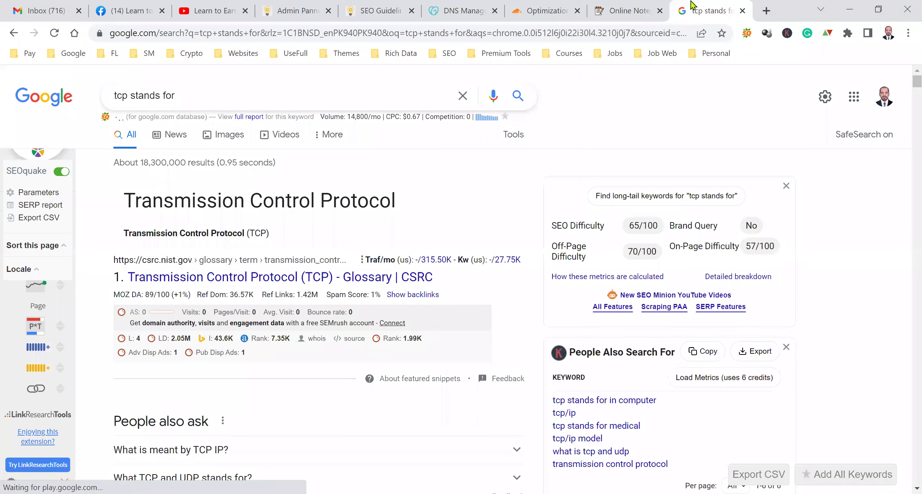
{"action": "left_click", "coordinate": [626, 8]}
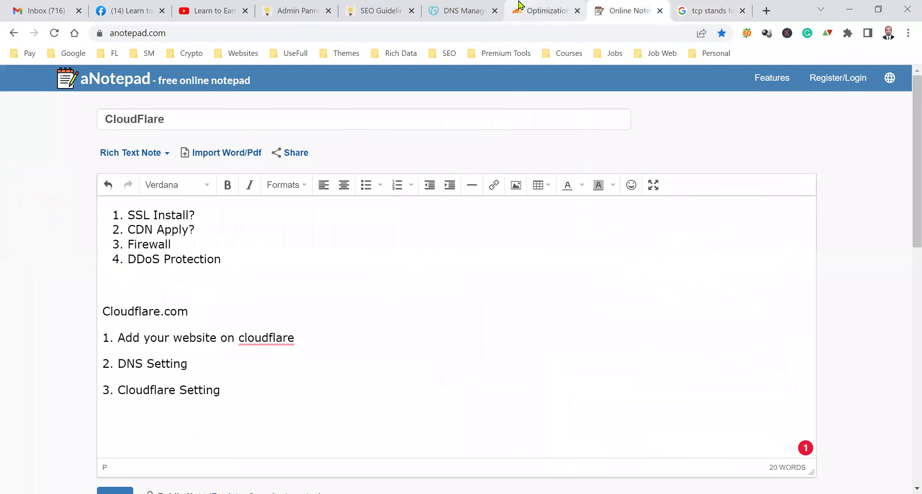
{"action": "left_click", "coordinate": [547, 8]}
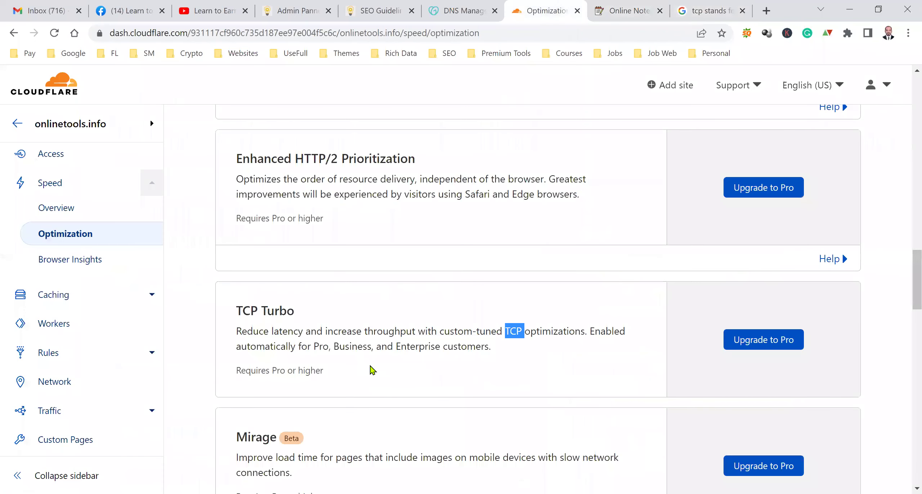
{"action": "left_click", "coordinate": [430, 345]}
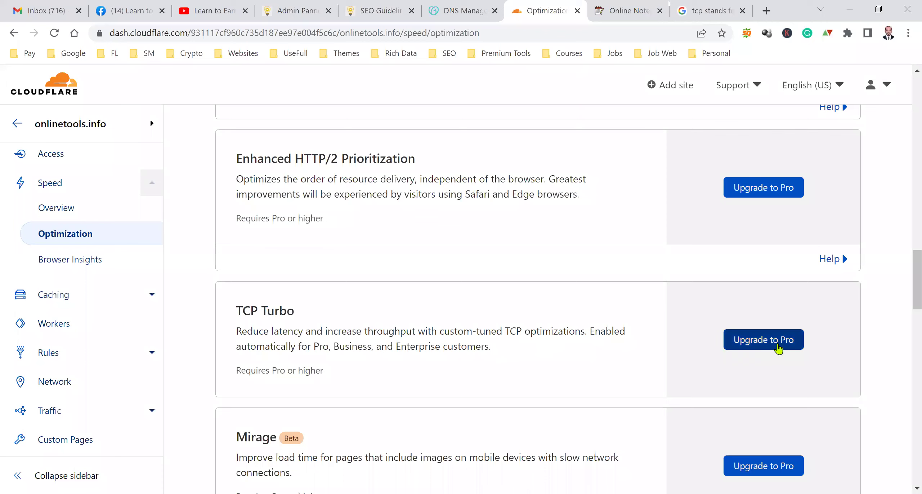
- Enable Rocket Loader to improve the paint time of pages that include JavaScript
{"action": "scroll", "coordinate": [770, 347], "scroll_direction": "down", "scroll_amount": 3}
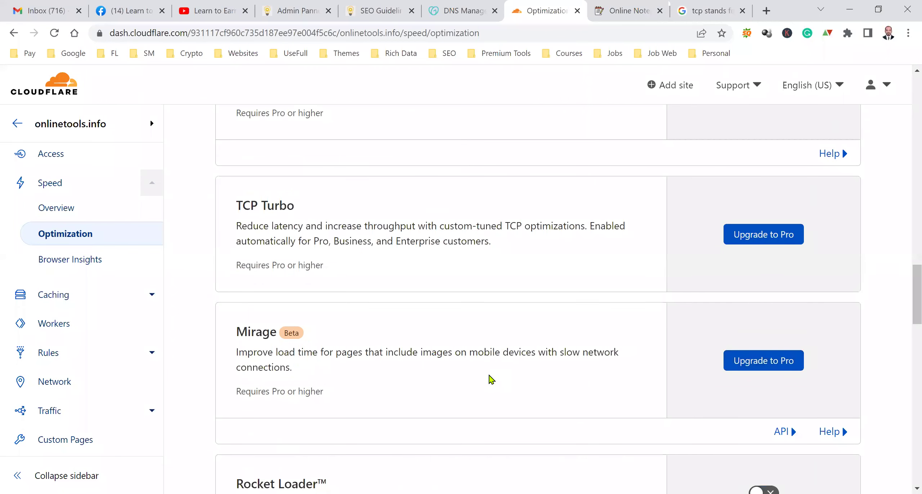
{"action": "scroll", "coordinate": [611, 392], "scroll_direction": "down", "scroll_amount": 6}
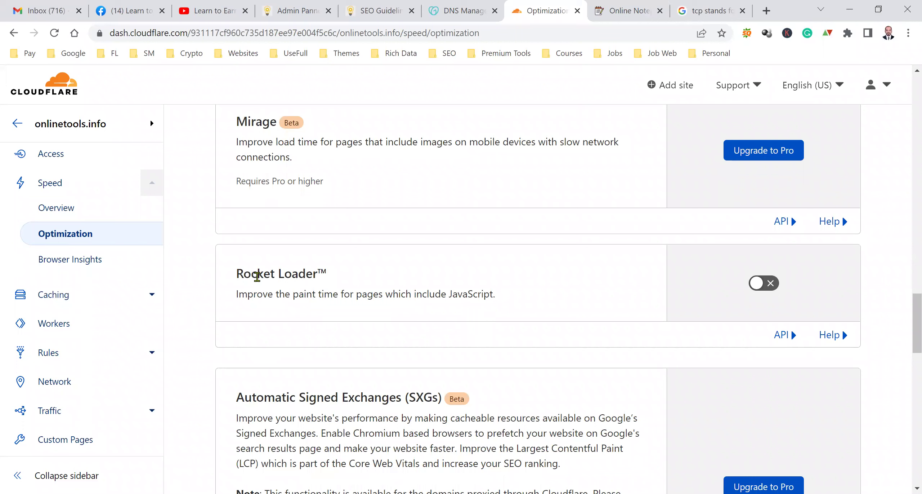
{"action": "left_click_drag", "start_coordinate": [257, 275], "coordinate": [305, 279]}
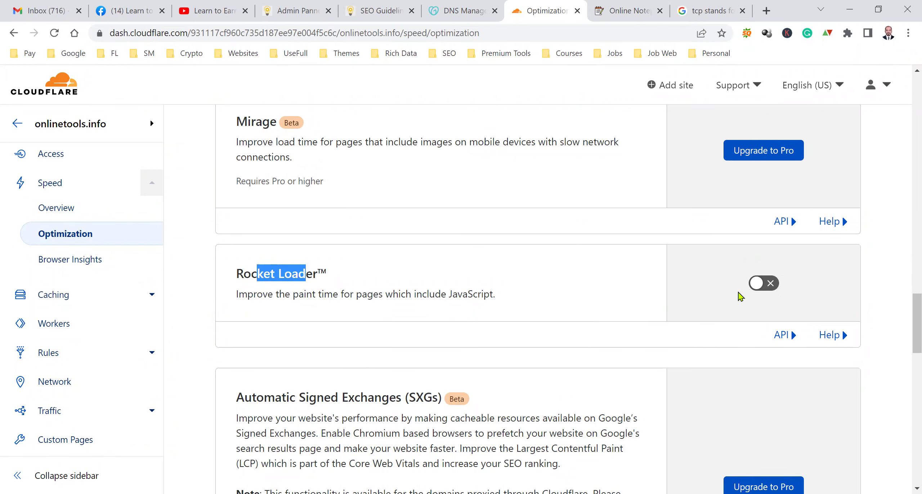
{"action": "left_click", "coordinate": [763, 284]}
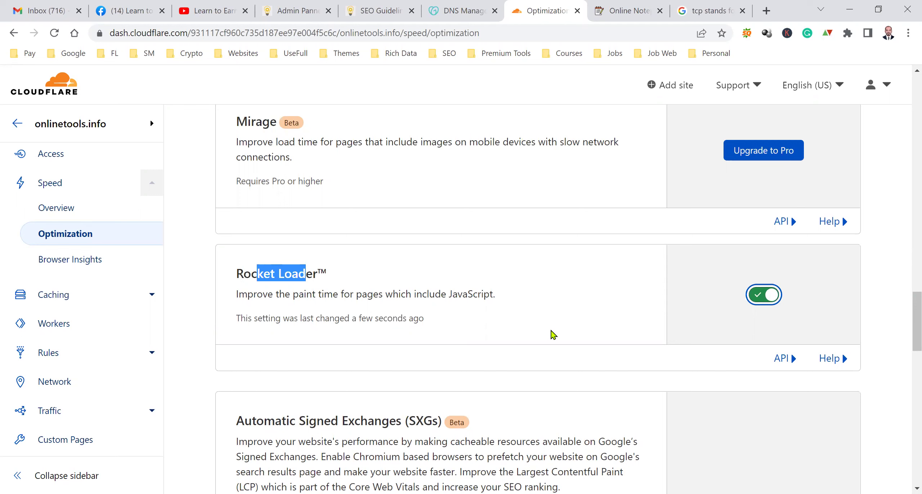
- Read the Automatic Signed Exchanges (SXGs) and Prefetch URLs descriptions, including which plans they require
{"action": "scroll", "coordinate": [553, 341], "scroll_direction": "down", "scroll_amount": 3}
{"action": "scroll", "coordinate": [552, 348], "scroll_direction": "down", "scroll_amount": 8}
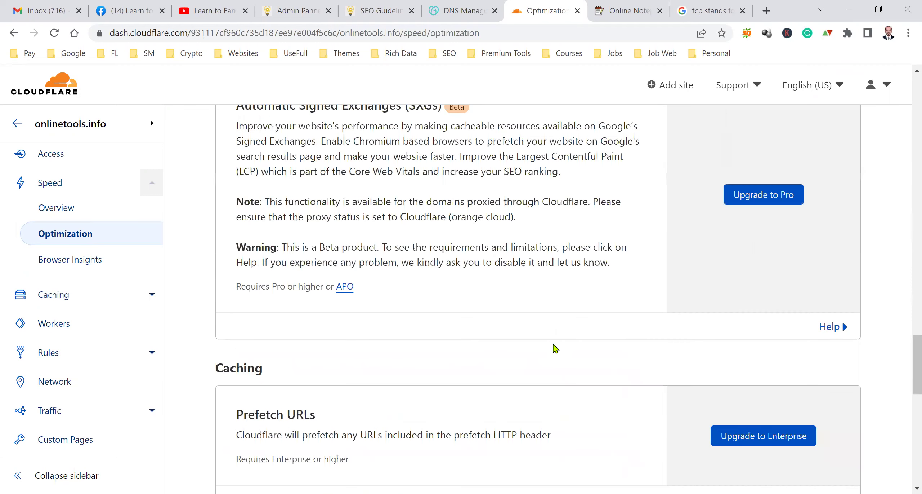
{"action": "scroll", "coordinate": [631, 281], "scroll_direction": "up", "scroll_amount": 3}
{"action": "scroll", "coordinate": [533, 341], "scroll_direction": "down", "scroll_amount": 3}
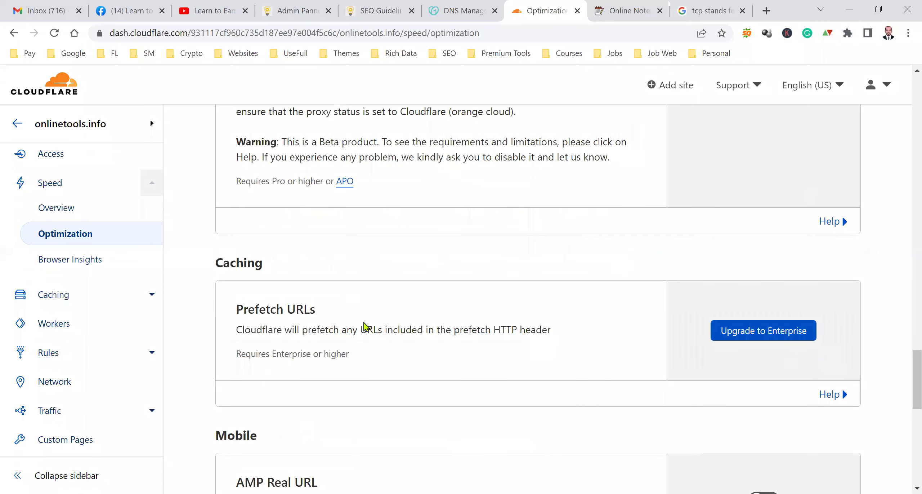
{"action": "left_click_drag", "start_coordinate": [361, 366], "coordinate": [246, 309]}
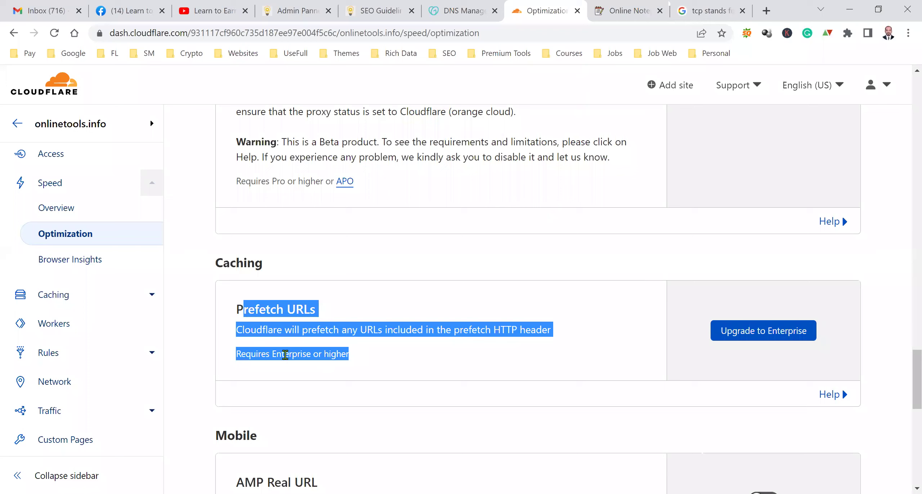
{"action": "left_click", "coordinate": [408, 354]}
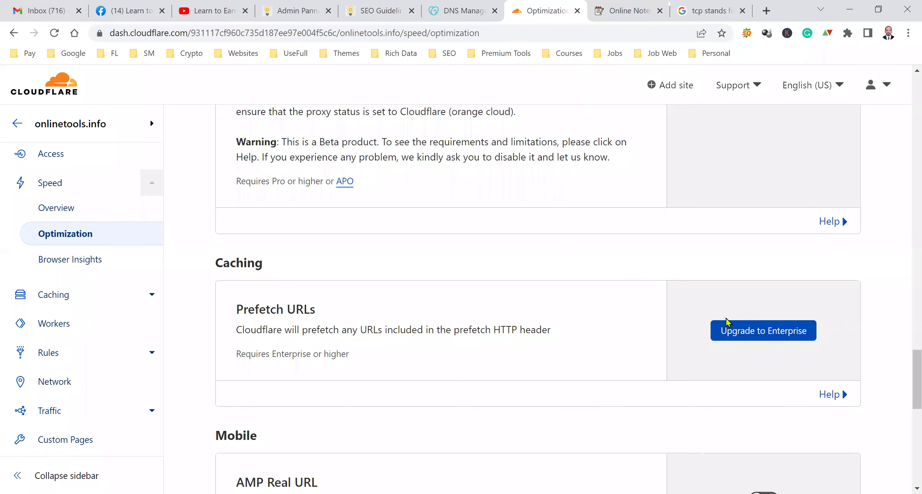
- Review the AMP Real URL and Mobile Redirect settings, and view the subdomains available for the mobile redirect without choosing one
{"action": "scroll", "coordinate": [604, 341], "scroll_direction": "down", "scroll_amount": 2}
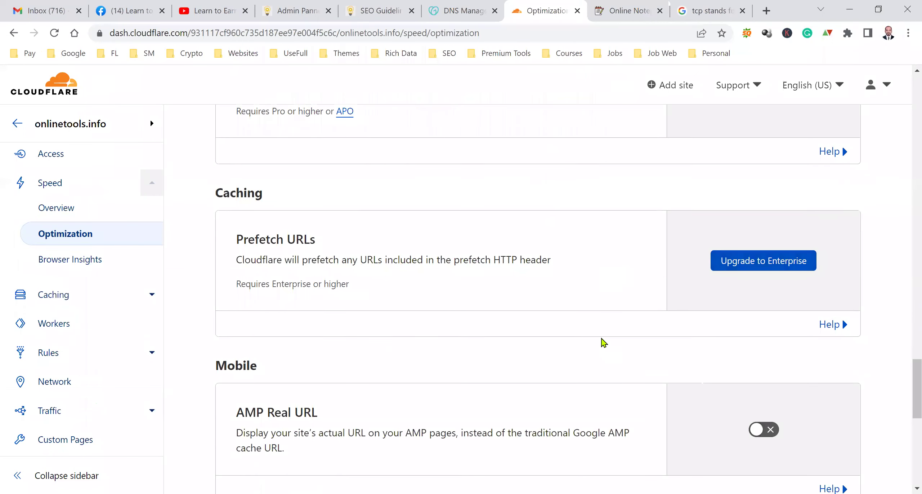
{"action": "scroll", "coordinate": [604, 342], "scroll_direction": "down", "scroll_amount": 1}
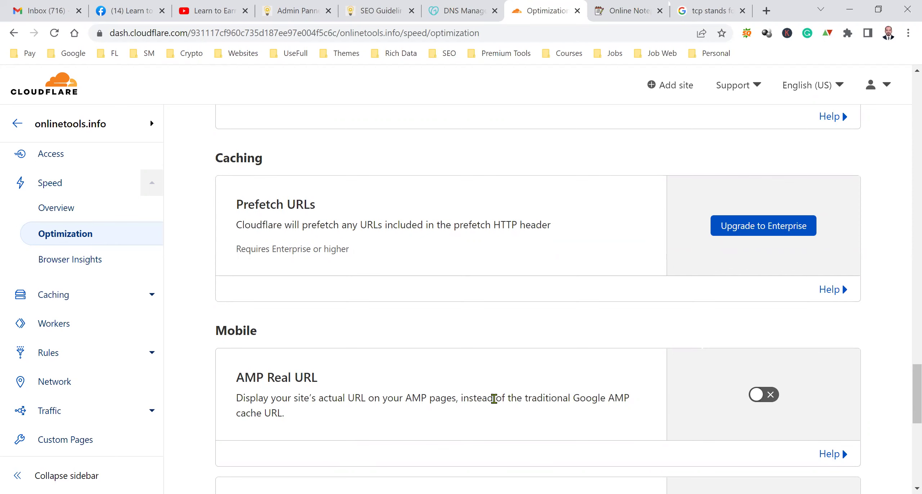
{"action": "scroll", "coordinate": [483, 400], "scroll_direction": "down", "scroll_amount": 5}
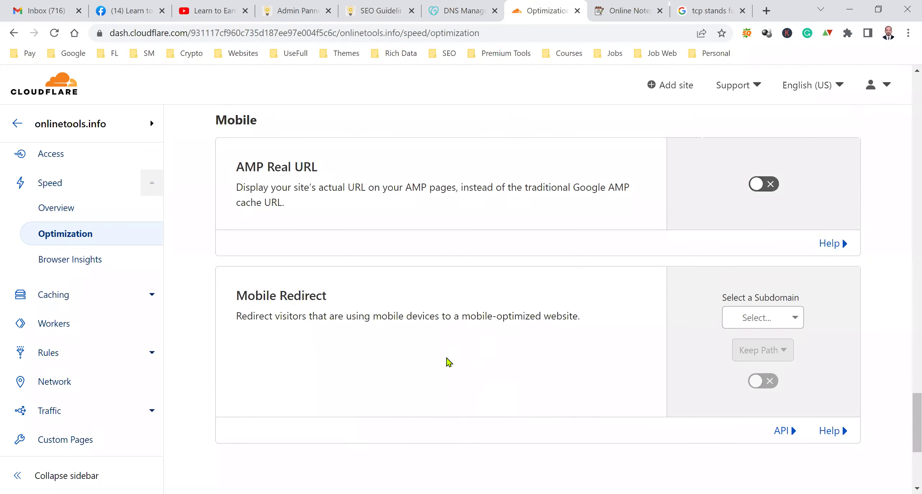
{"action": "left_click", "coordinate": [770, 327]}
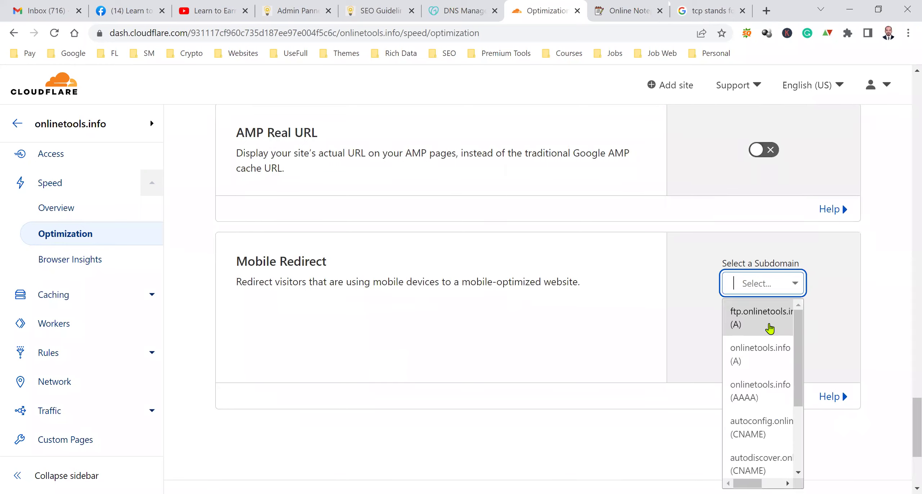
{"action": "left_click", "coordinate": [553, 356]}
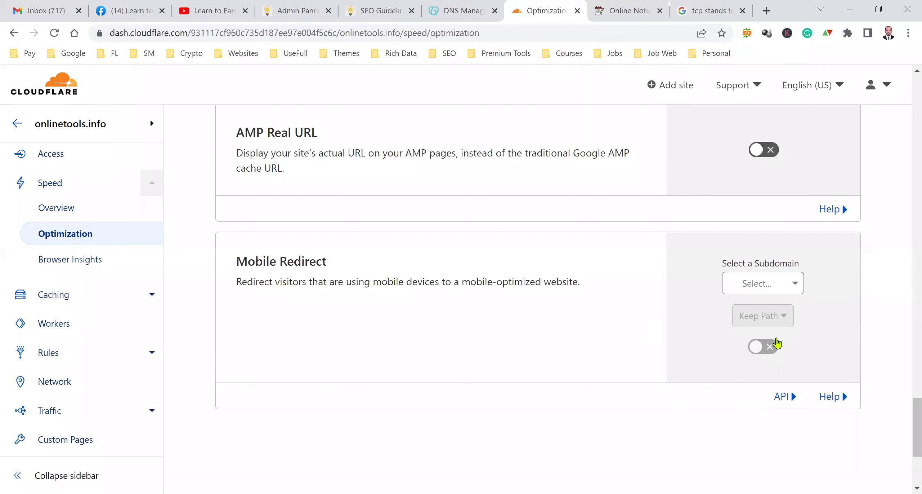
- Review the speed optimization settings from the start of the page, covering Auto Minify, Brotli, Early Hints and Rocket Loader
{"action": "scroll", "coordinate": [484, 318], "scroll_direction": "up", "scroll_amount": 20}
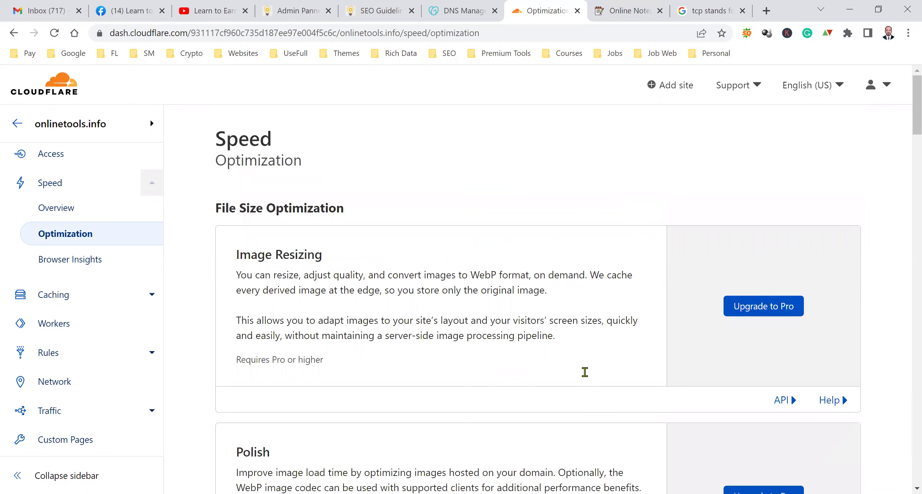
{"action": "scroll", "coordinate": [577, 378], "scroll_direction": "down", "scroll_amount": 7}
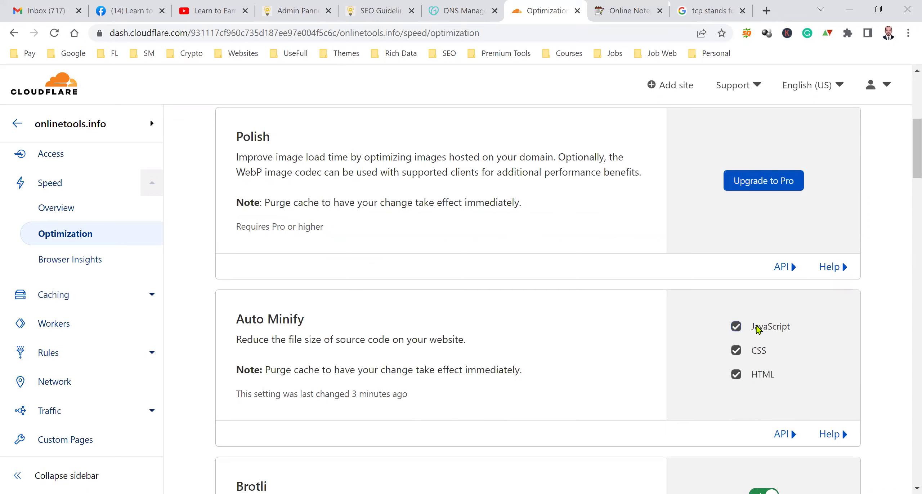
{"action": "scroll", "coordinate": [761, 384], "scroll_direction": "down", "scroll_amount": 3}
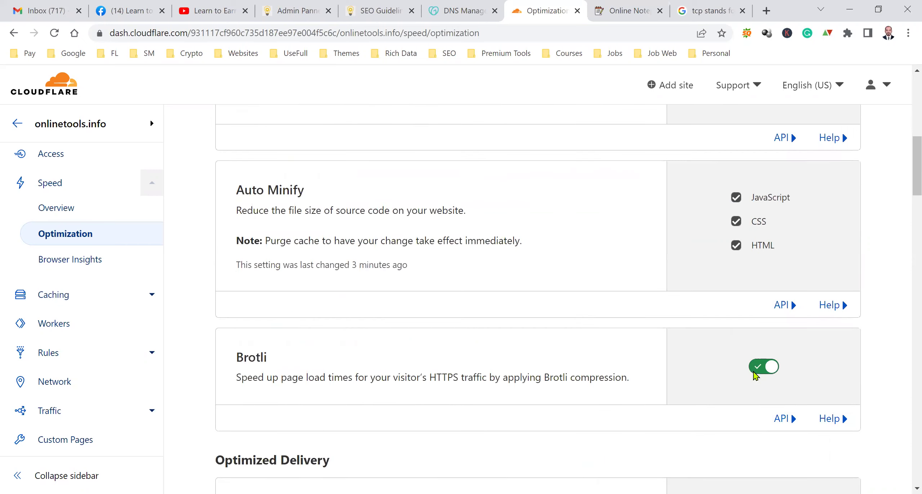
{"action": "scroll", "coordinate": [717, 299], "scroll_direction": "down", "scroll_amount": 5}
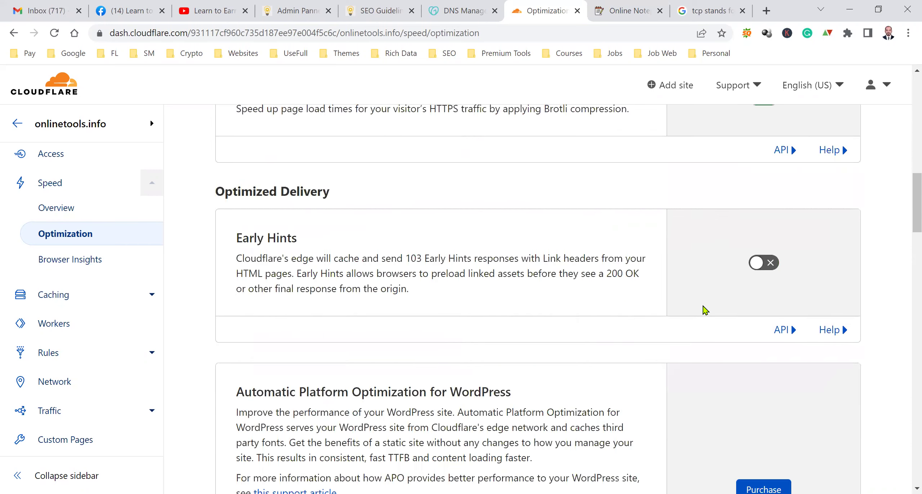
{"action": "scroll", "coordinate": [705, 309], "scroll_direction": "down", "scroll_amount": 20}
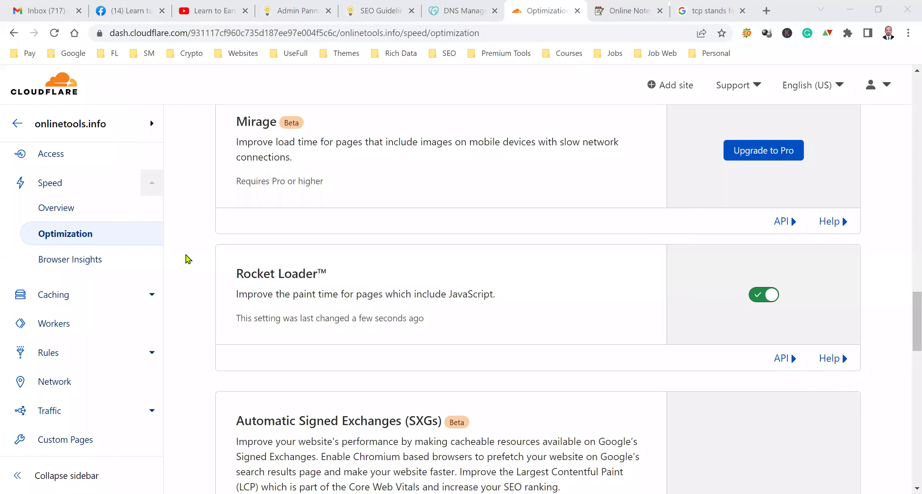
- Open the Browser Insights page of the Speed section and look over its notice about Web Analytics
{"action": "left_click", "coordinate": [136, 259]}
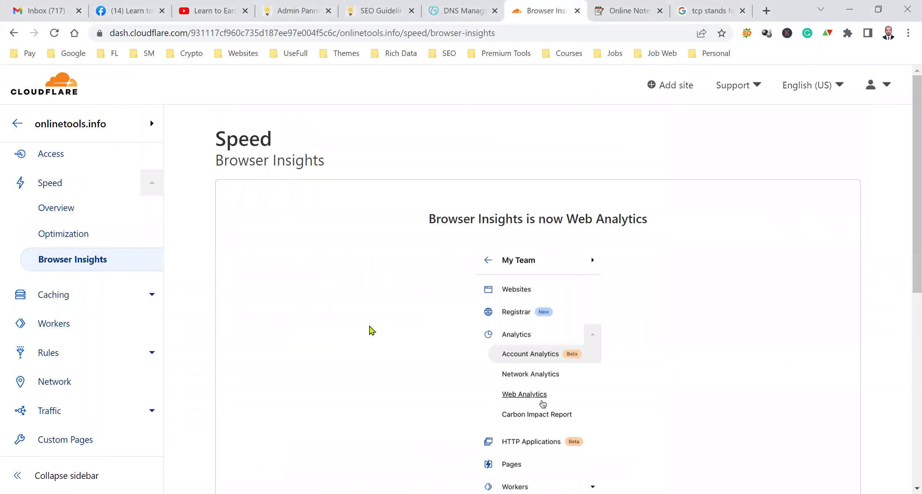
{"action": "scroll", "coordinate": [371, 331], "scroll_direction": "down", "scroll_amount": 3}
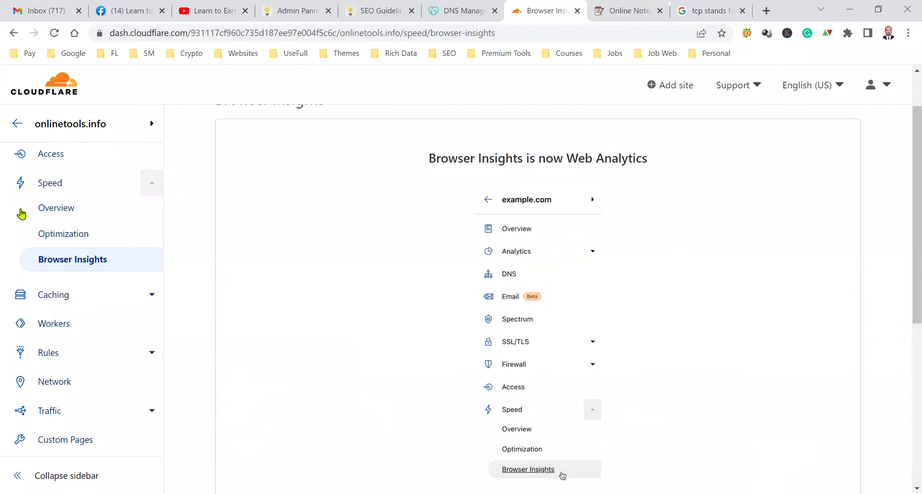
{"action": "scroll", "coordinate": [108, 262], "scroll_direction": "up", "scroll_amount": 1}
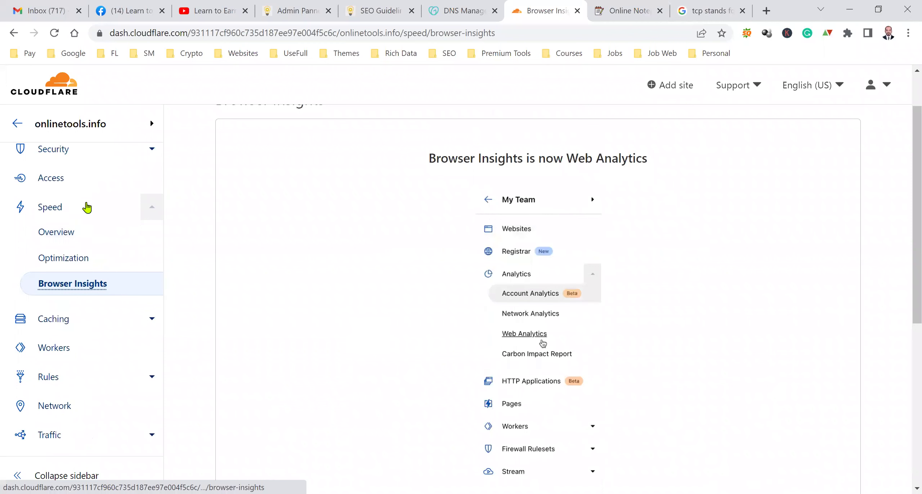
- Open the site's Traffic analytics and look through the web traffic requests and the requests by country
{"action": "scroll", "coordinate": [85, 192], "scroll_direction": "up", "scroll_amount": 4}
{"action": "left_click", "coordinate": [84, 191]}
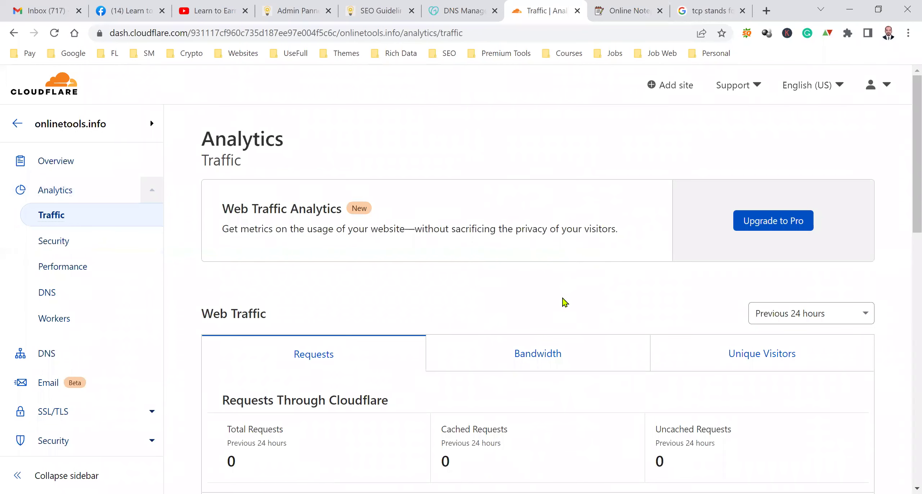
{"action": "scroll", "coordinate": [562, 303], "scroll_direction": "down", "scroll_amount": 12}
{"action": "scroll", "coordinate": [243, 292], "scroll_direction": "up", "scroll_amount": 9}
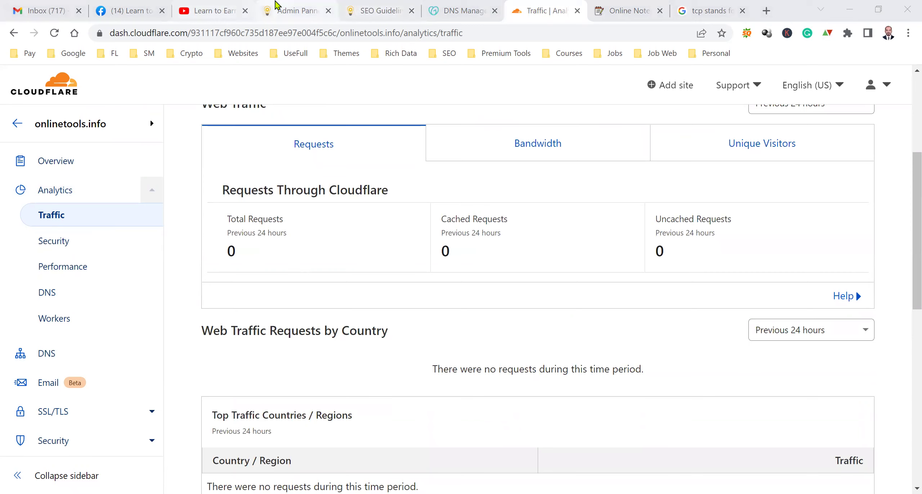
- Switch to the already open onlinetools.info website and load its homepage through the site logo
{"action": "left_click", "coordinate": [380, 11]}
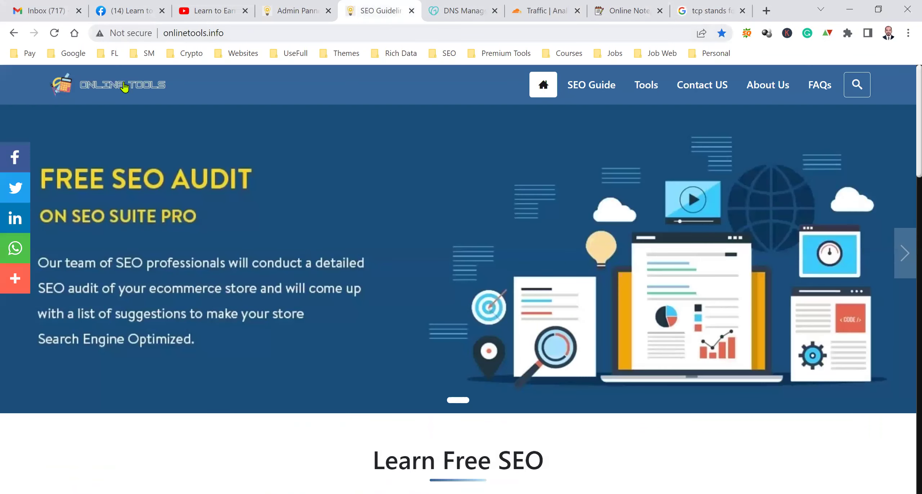
{"action": "left_click", "coordinate": [125, 86]}
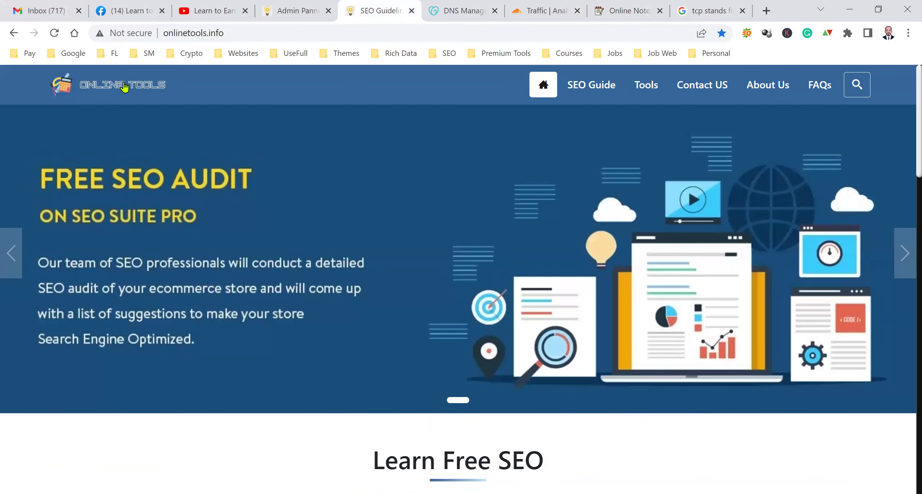
{"action": "left_click", "coordinate": [543, 86]}
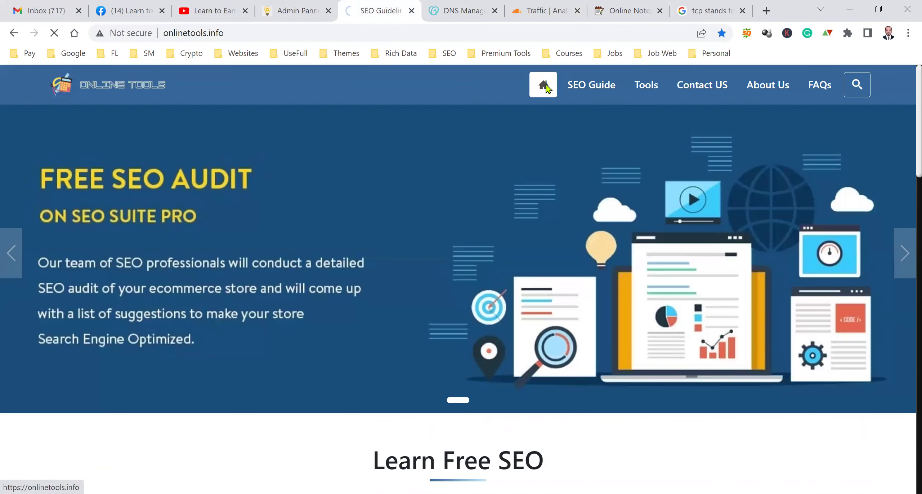
{"action": "left_click", "coordinate": [292, 341]}
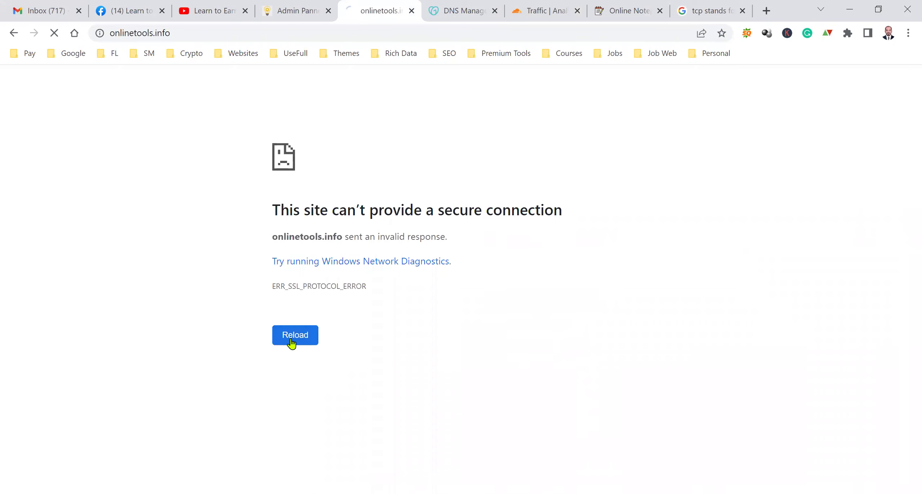
{"action": "left_click", "coordinate": [124, 33]}
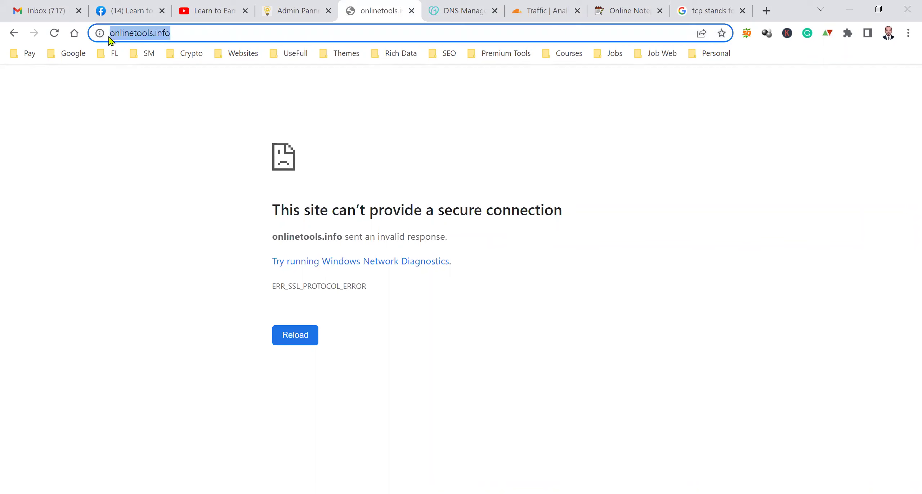
{"action": "left_click", "coordinate": [119, 33]}
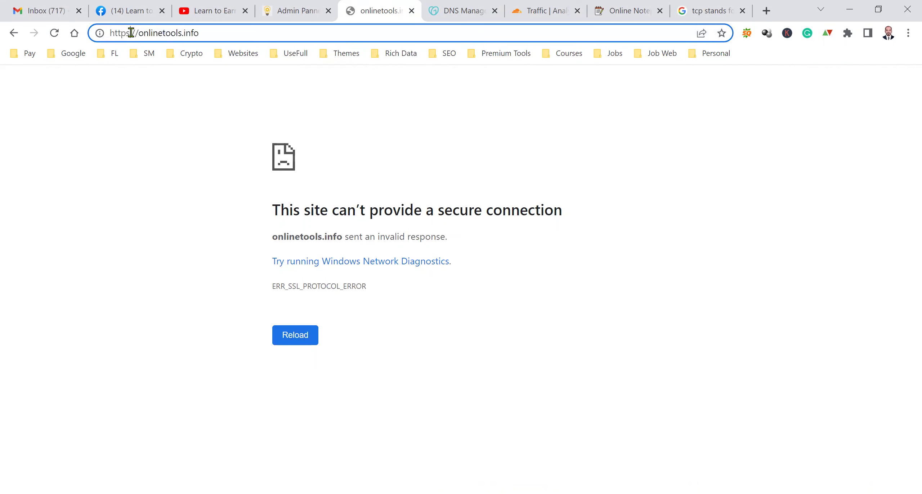
{"action": "key", "text": "BackSpace"}
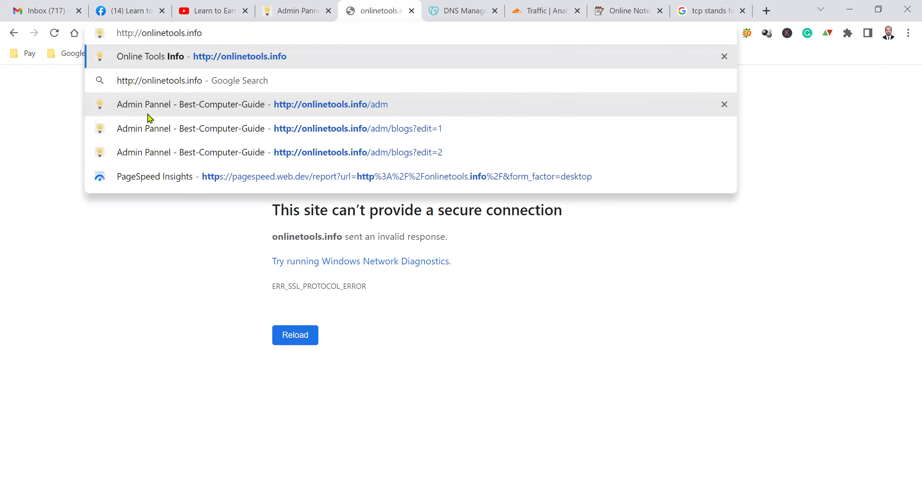
{"action": "key", "text": "Return"}
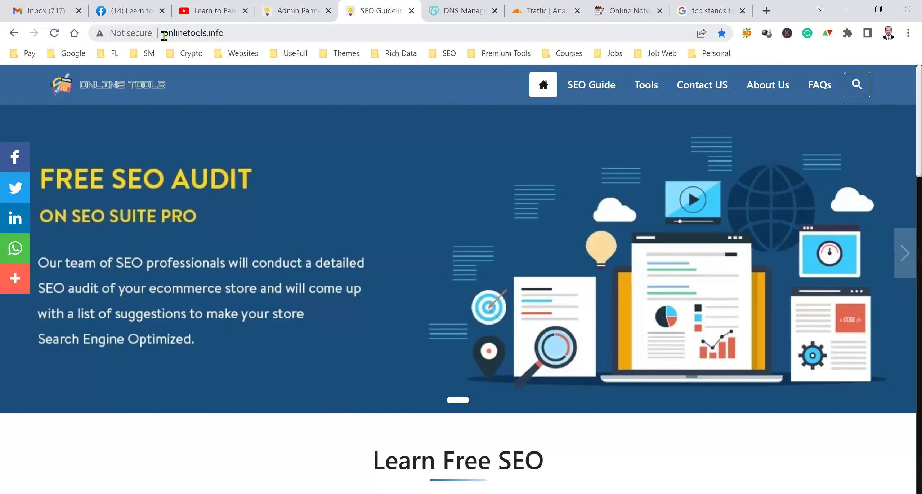
- Check the domain's nameservers in GoDaddy, and view the Traffic analytics and Speed overview for onlinetools.info in Cloudflare
{"action": "left_click", "coordinate": [452, 7]}
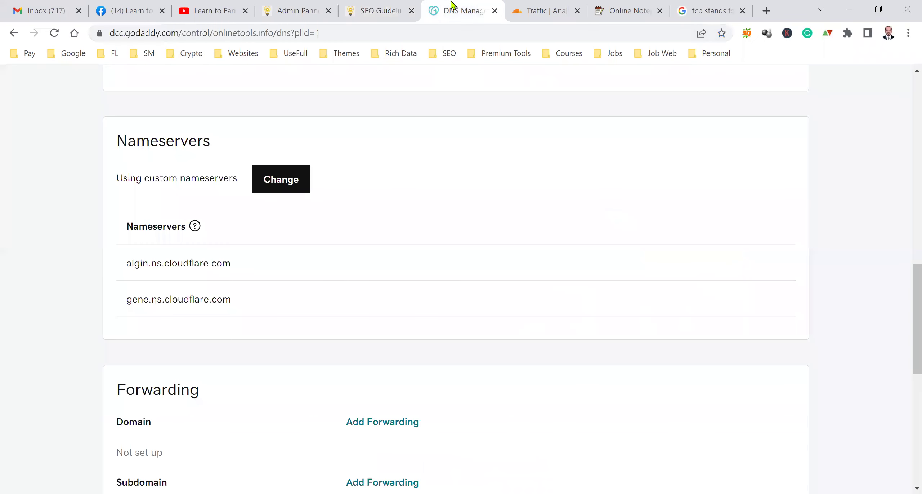
{"action": "left_click", "coordinate": [557, 8]}
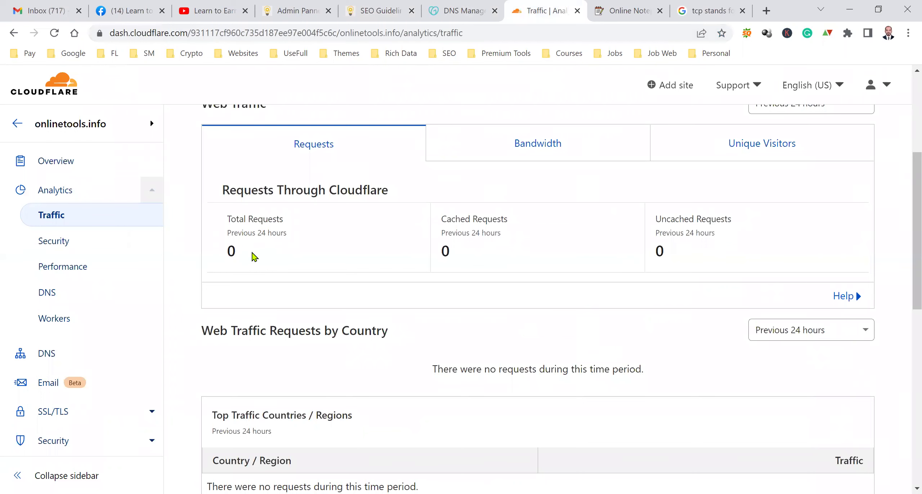
{"action": "scroll", "coordinate": [271, 282], "scroll_direction": "up", "scroll_amount": 3}
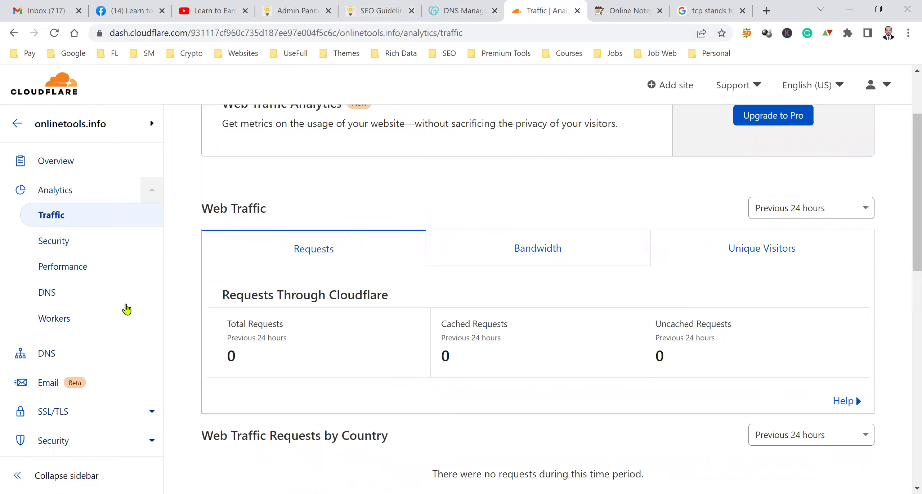
{"action": "scroll", "coordinate": [88, 355], "scroll_direction": "down", "scroll_amount": 3}
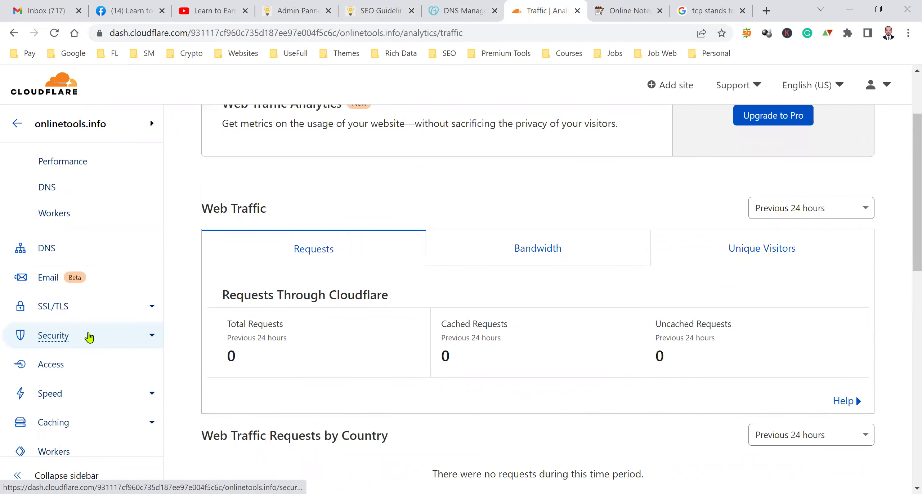
{"action": "left_click", "coordinate": [89, 337]}
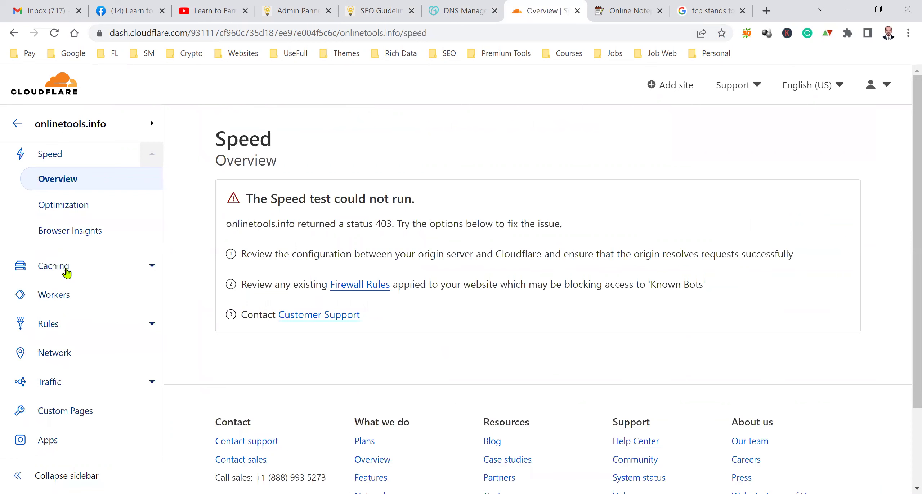
- View the Caching overview for onlinetools.info and open the Caching configuration page
{"action": "left_click", "coordinate": [67, 272]}
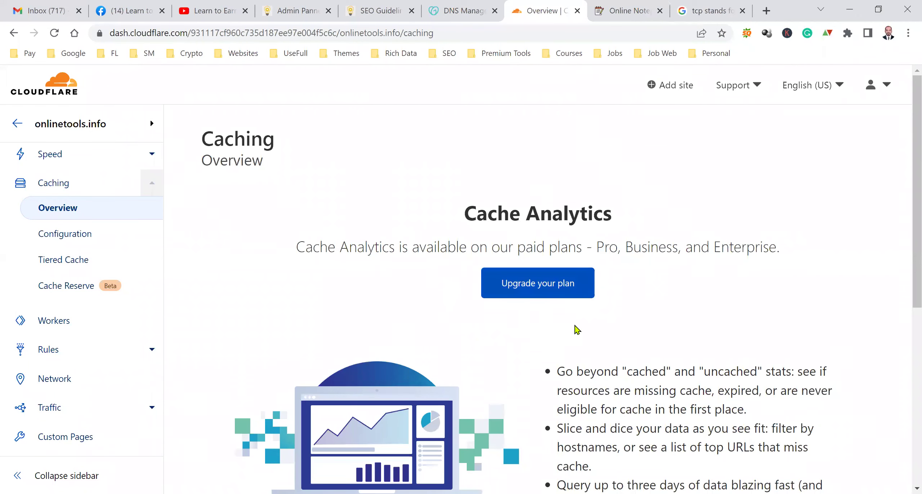
{"action": "scroll", "coordinate": [568, 338], "scroll_direction": "down", "scroll_amount": 6}
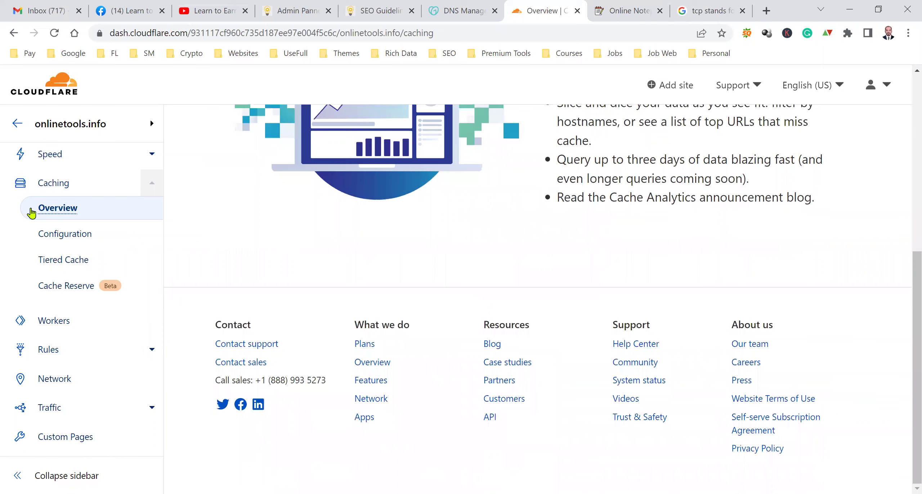
{"action": "left_click", "coordinate": [49, 234]}
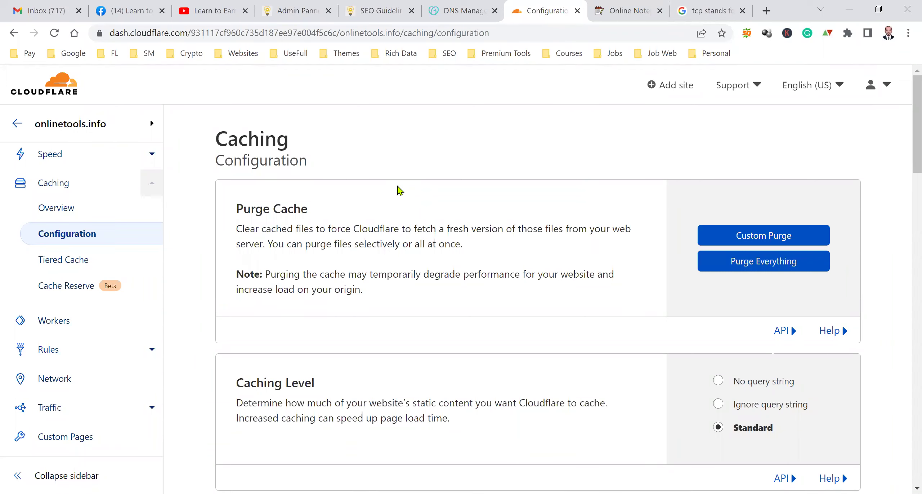
- Revisit the onlinetools.info home page and move the GoDaddy DNS page ahead of the site's admin page
{"action": "left_click", "coordinate": [379, 11]}
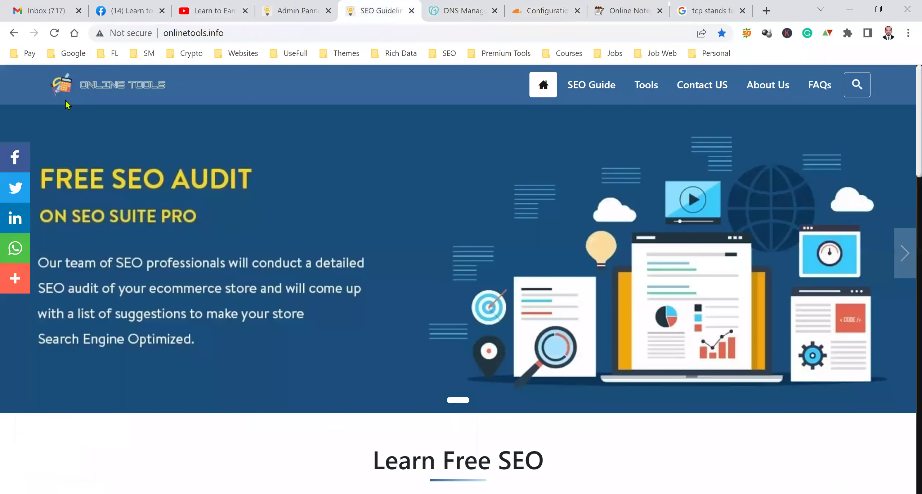
{"action": "left_click", "coordinate": [112, 77]}
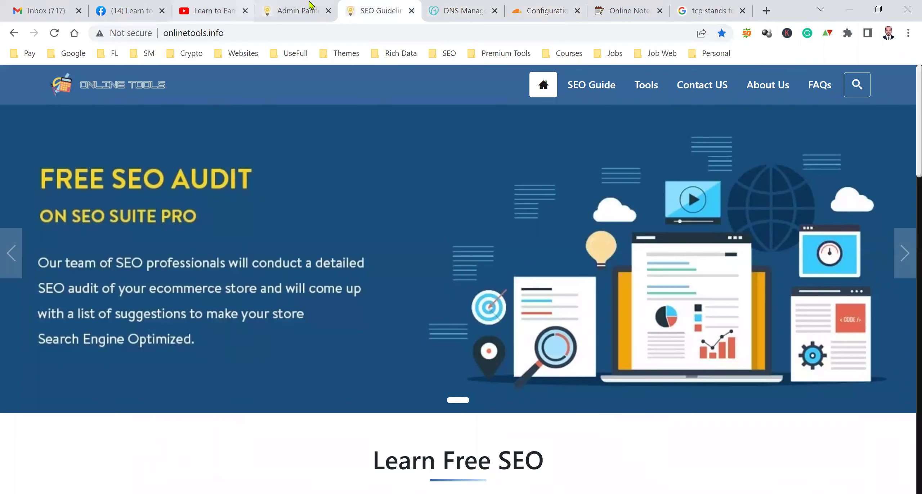
{"action": "left_click_drag", "start_coordinate": [425, 9], "coordinate": [299, 9]}
- Purge all cached files of onlinetools.info in the Cloudflare caching configuration
{"action": "left_click", "coordinate": [544, 5]}
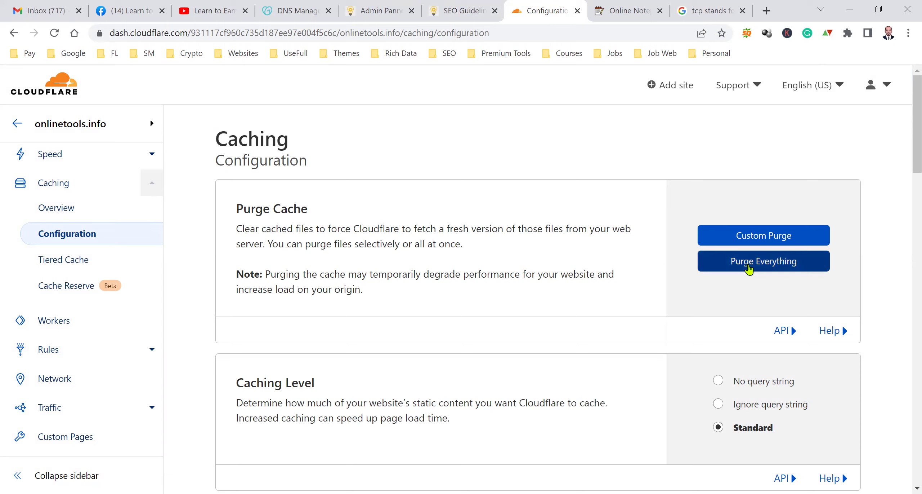
{"action": "left_click", "coordinate": [749, 267]}
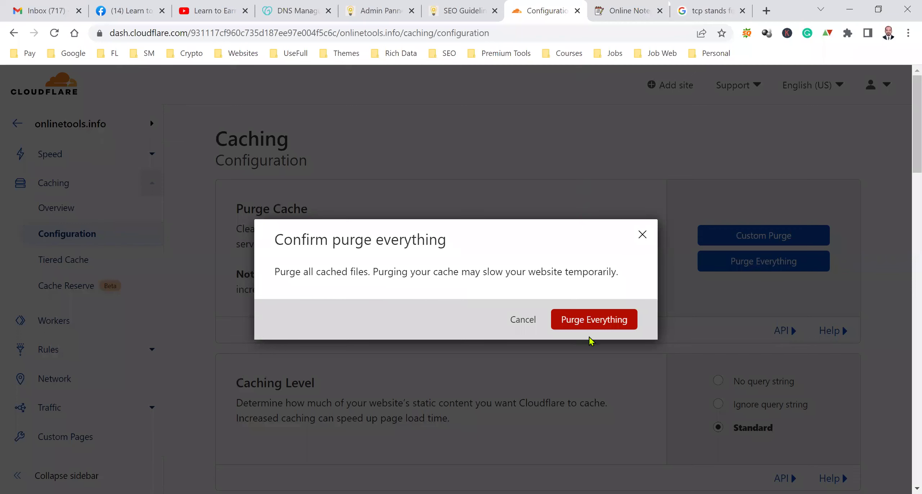
{"action": "left_click", "coordinate": [606, 328]}
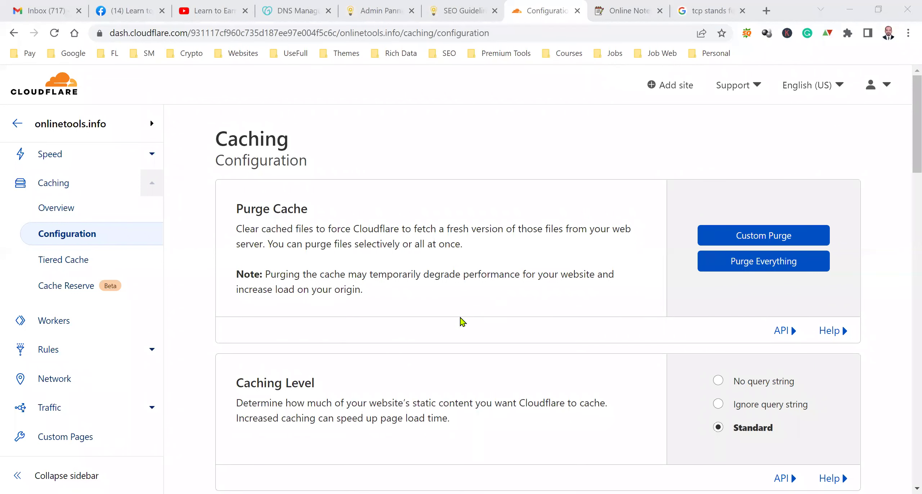
- Review the Caching Level setting and the duration options for Browser Cache TTL
{"action": "scroll", "coordinate": [429, 359], "scroll_direction": "down", "scroll_amount": 3}
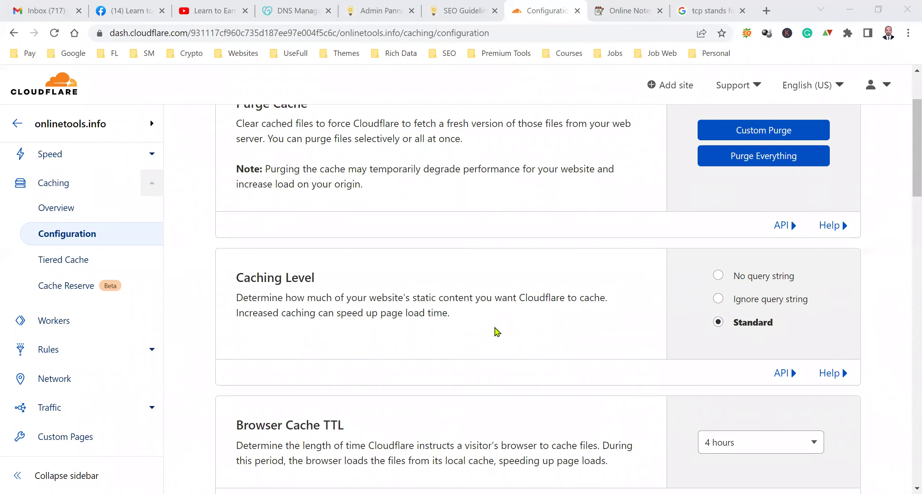
{"action": "scroll", "coordinate": [497, 331], "scroll_direction": "down", "scroll_amount": 3}
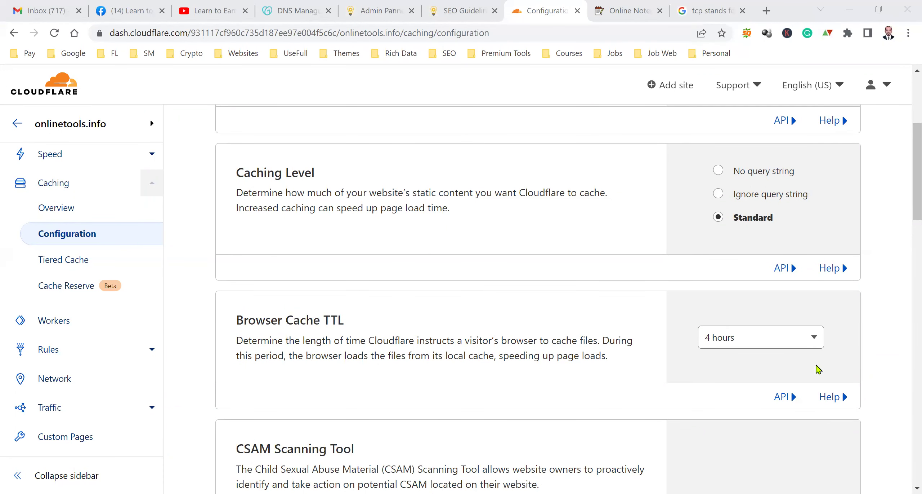
{"action": "left_click", "coordinate": [809, 346]}
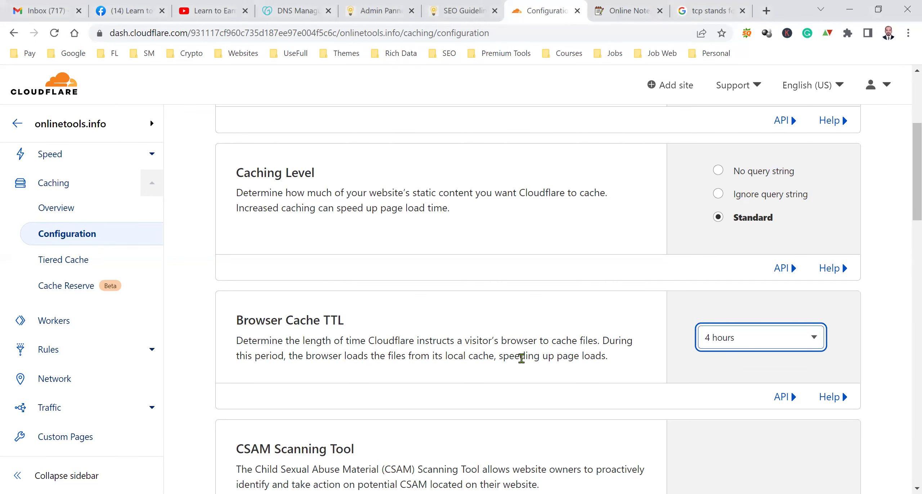
- Look over the CSAM Scanning Tool section and turn on Crawler Hints
{"action": "scroll", "coordinate": [521, 358], "scroll_direction": "down", "scroll_amount": 5}
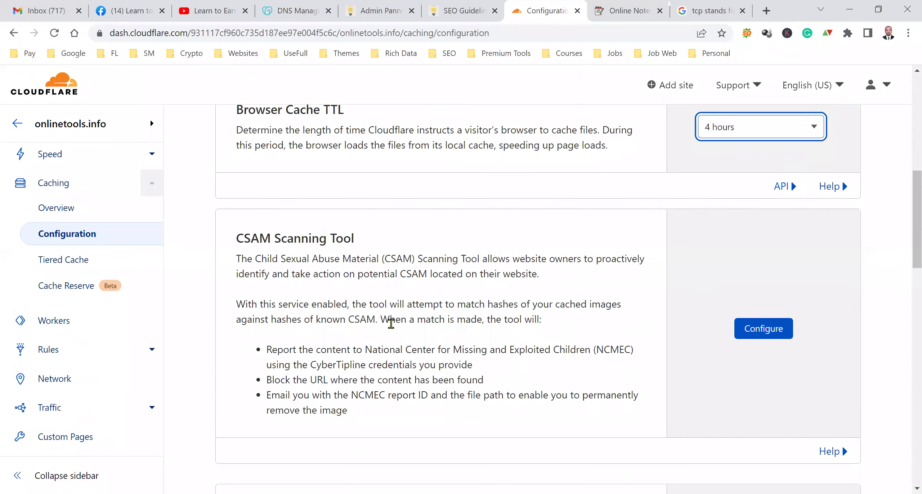
{"action": "scroll", "coordinate": [516, 343], "scroll_direction": "down", "scroll_amount": 4}
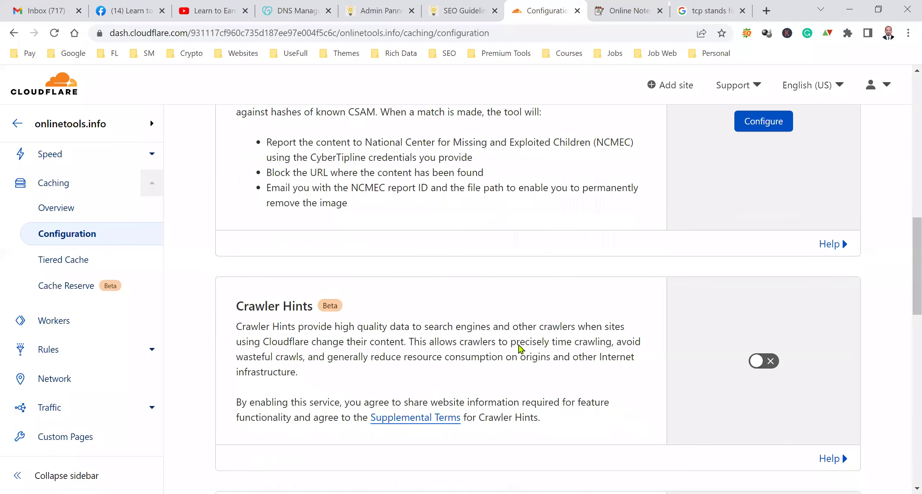
{"action": "scroll", "coordinate": [529, 339], "scroll_direction": "up", "scroll_amount": 2}
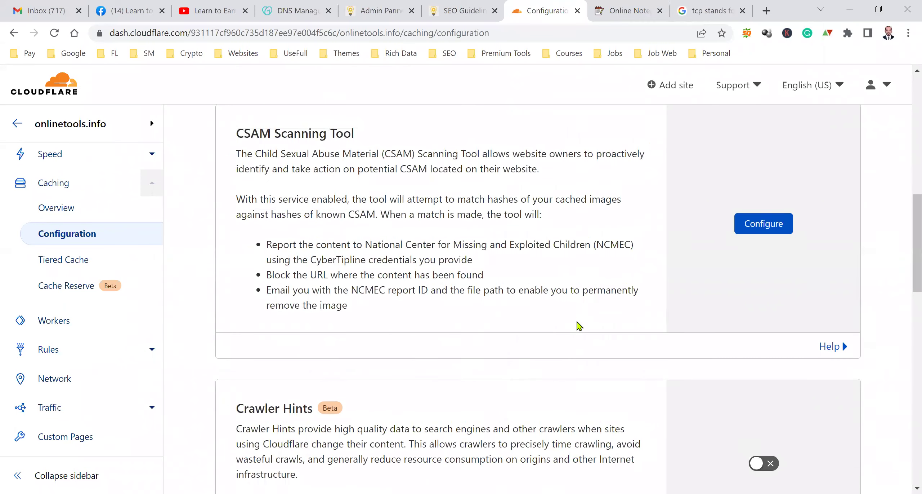
{"action": "scroll", "coordinate": [578, 325], "scroll_direction": "down", "scroll_amount": 5}
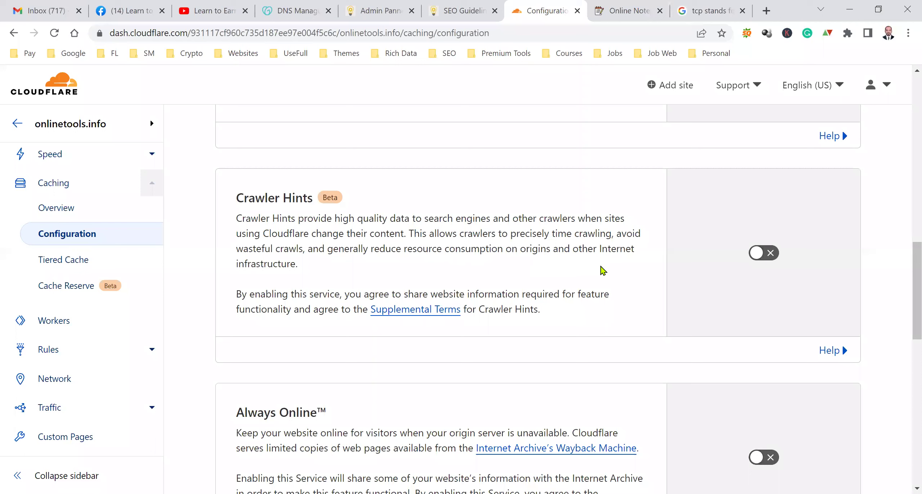
{"action": "left_click", "coordinate": [765, 253]}
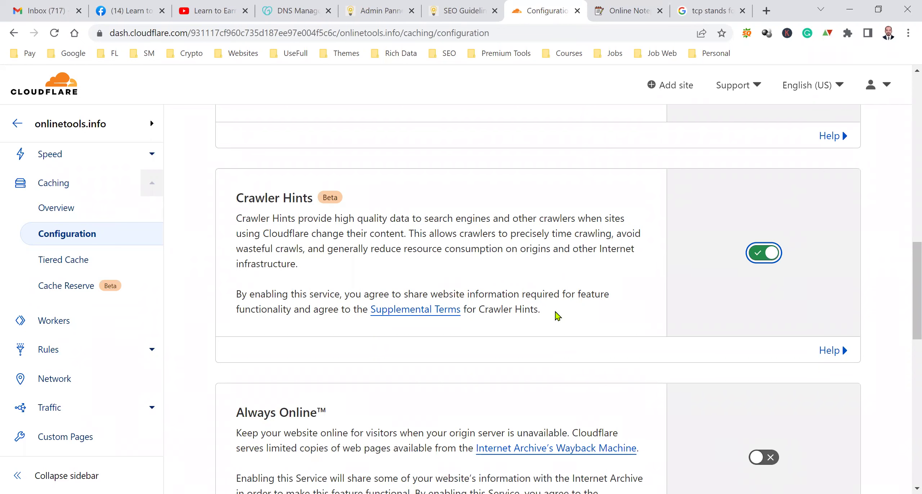
- Turn on Always Online to keep the website available when the origin server is down
{"action": "scroll", "coordinate": [558, 316], "scroll_direction": "down", "scroll_amount": 3}
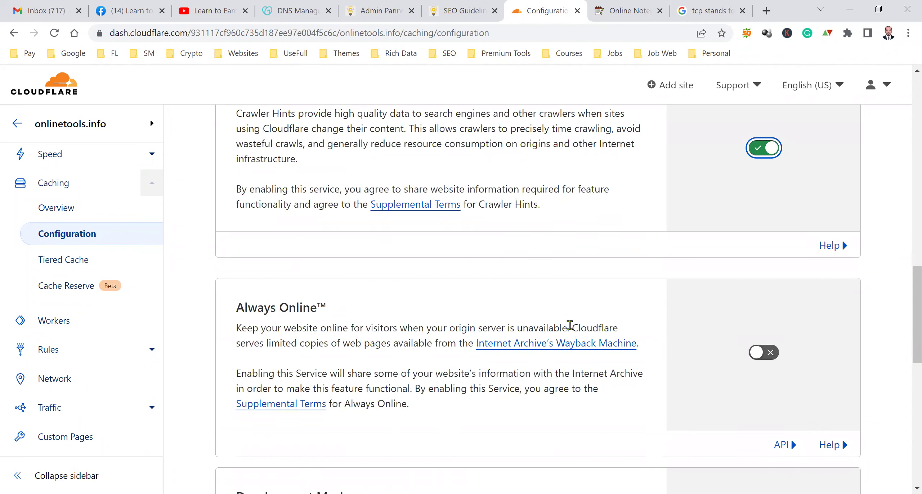
{"action": "left_click_drag", "start_coordinate": [569, 325], "coordinate": [238, 325]}
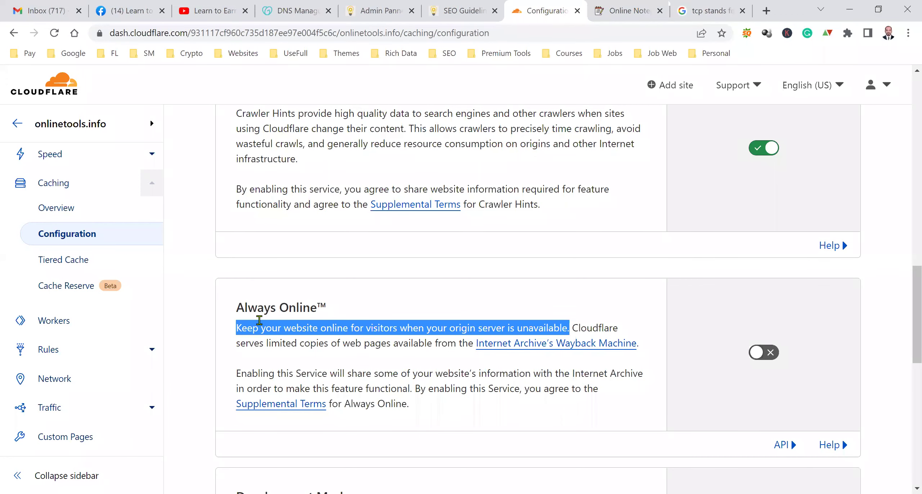
{"action": "left_click", "coordinate": [768, 357]}
{"action": "left_click", "coordinate": [520, 399]}
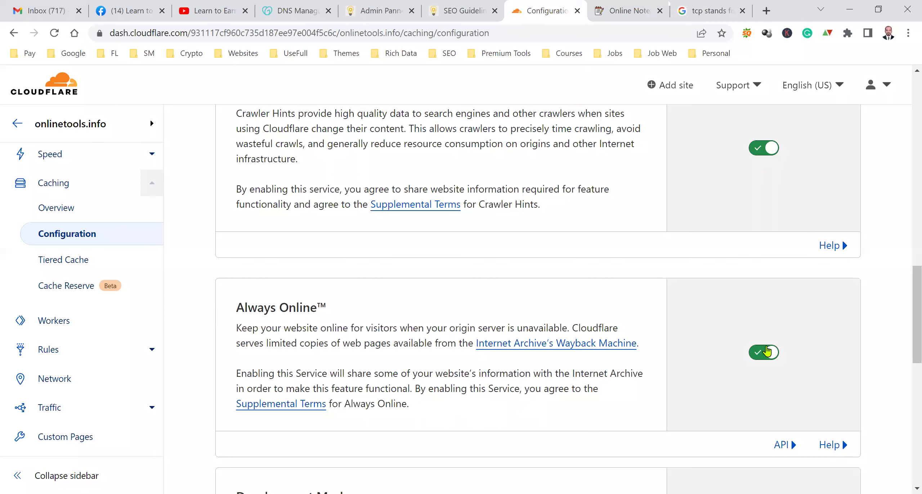
- Look over the Development Mode and Enable Query String Sort sections, and check the Custom Purge options without purging any URL
{"action": "scroll", "coordinate": [706, 363], "scroll_direction": "down", "scroll_amount": 5}
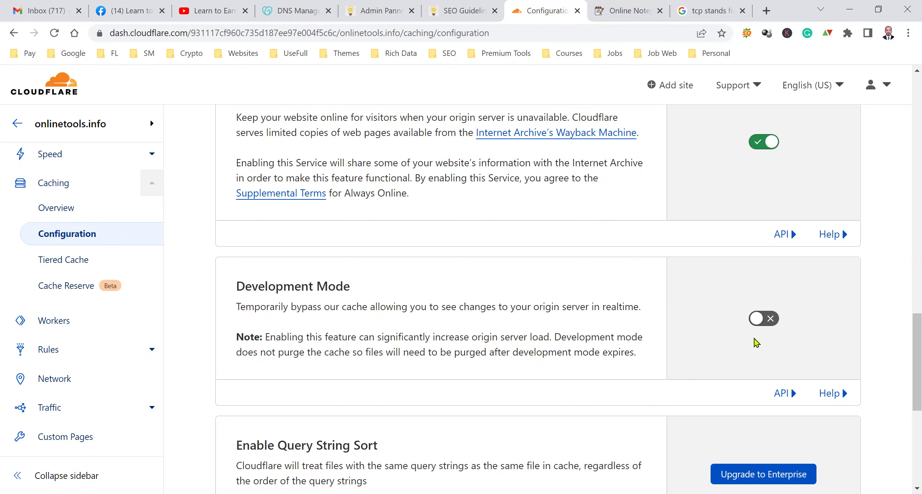
{"action": "scroll", "coordinate": [612, 346], "scroll_direction": "down", "scroll_amount": 5}
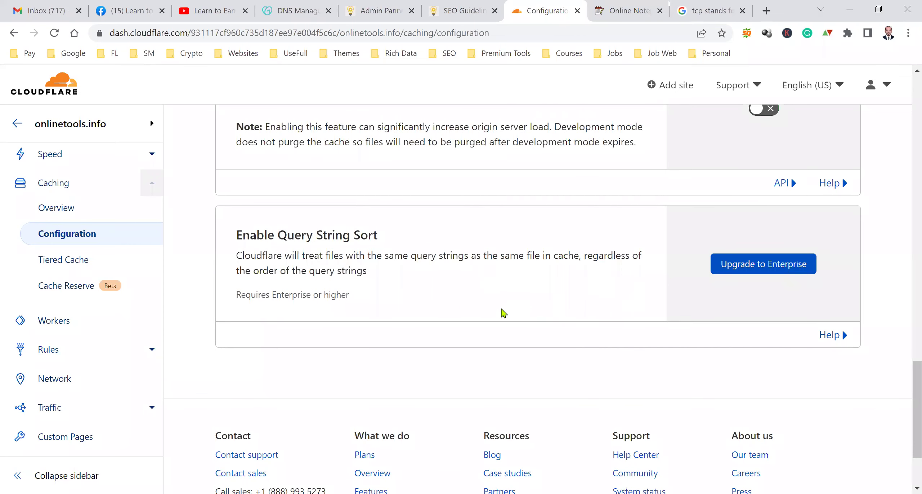
{"action": "scroll", "coordinate": [503, 312], "scroll_direction": "up", "scroll_amount": 3}
{"action": "scroll", "coordinate": [503, 314], "scroll_direction": "up", "scroll_amount": 20}
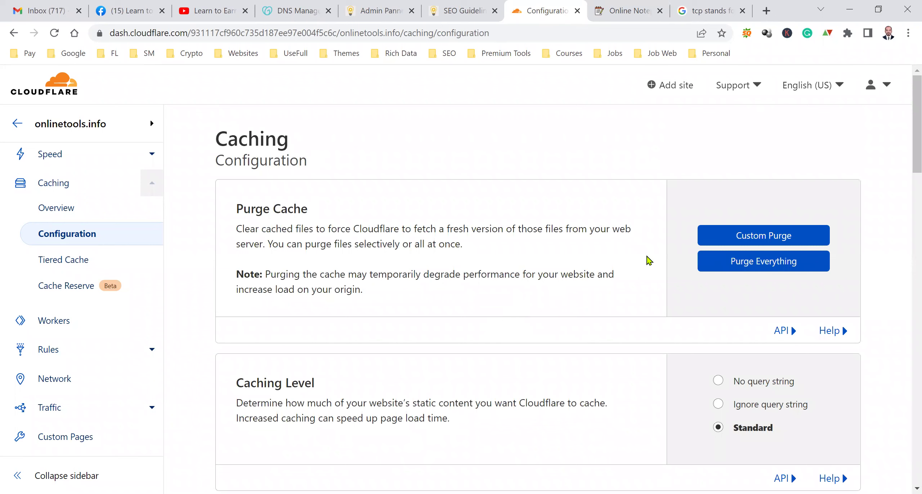
{"action": "left_click", "coordinate": [755, 238]}
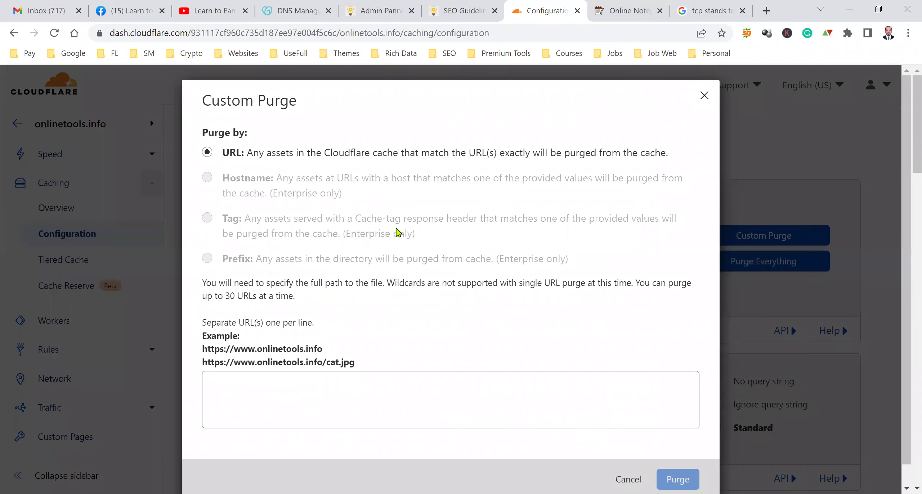
{"action": "left_click", "coordinate": [331, 381]}
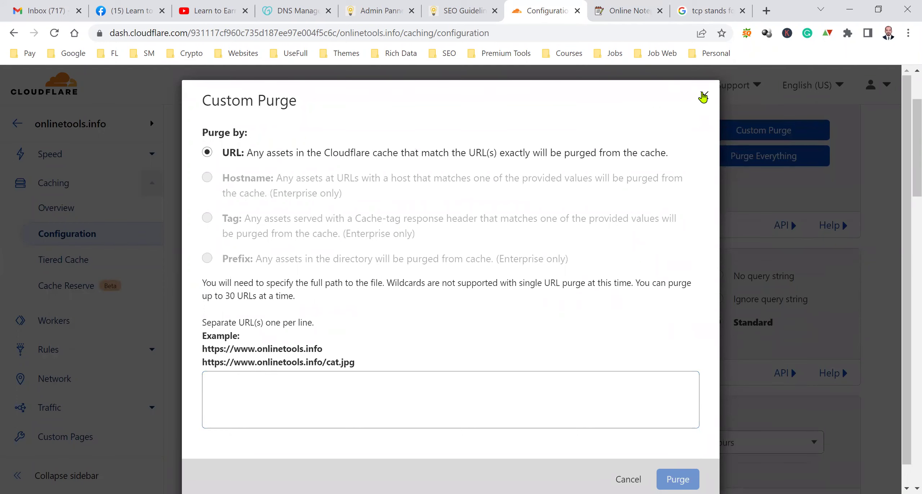
{"action": "left_click", "coordinate": [703, 95]}
- Purge everything from the onlinetools.info cache and look over the Crawler Hints, Always Online and Development Mode settings
{"action": "left_click", "coordinate": [742, 157]}
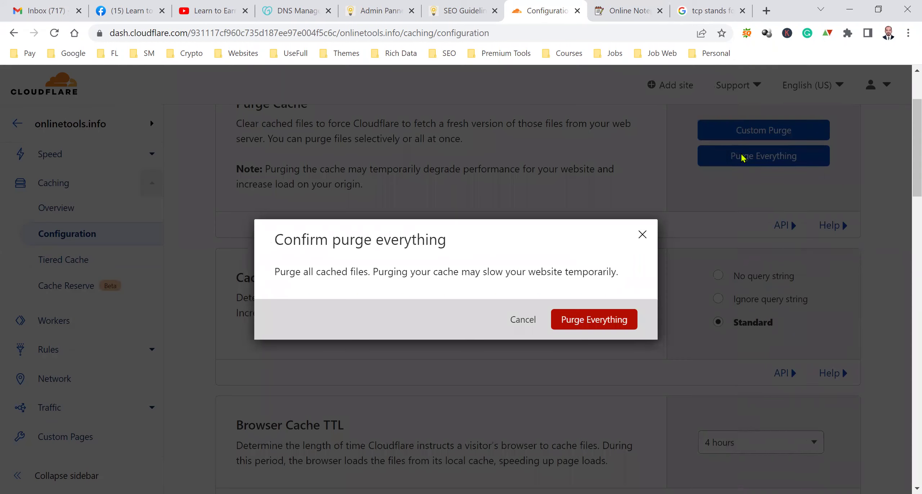
{"action": "left_click", "coordinate": [590, 318]}
{"action": "scroll", "coordinate": [737, 315], "scroll_direction": "down", "scroll_amount": 15}
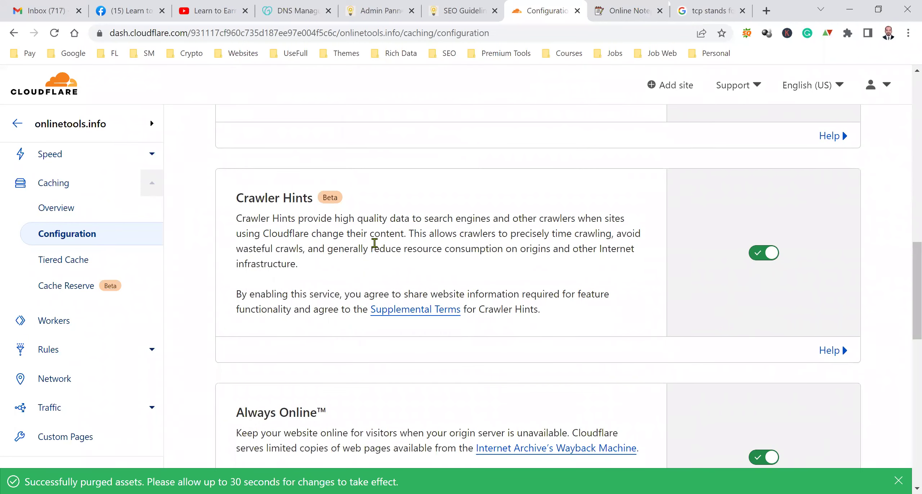
{"action": "scroll", "coordinate": [778, 304], "scroll_direction": "down", "scroll_amount": 3}
{"action": "scroll", "coordinate": [778, 304], "scroll_direction": "down", "scroll_amount": 3}
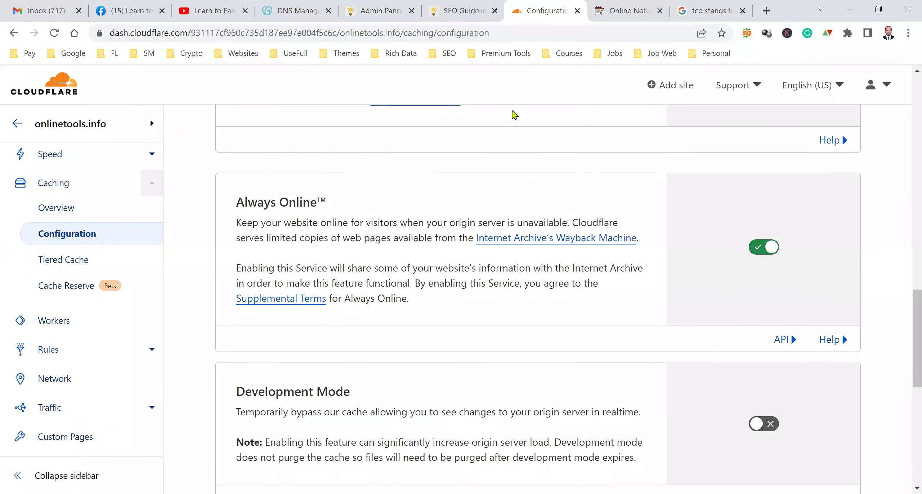
- Open the onlinetools.info home page in its own browser tab and reload it to check the live site
{"action": "left_click", "coordinate": [441, 8]}
{"action": "middle_click", "coordinate": [144, 77]}
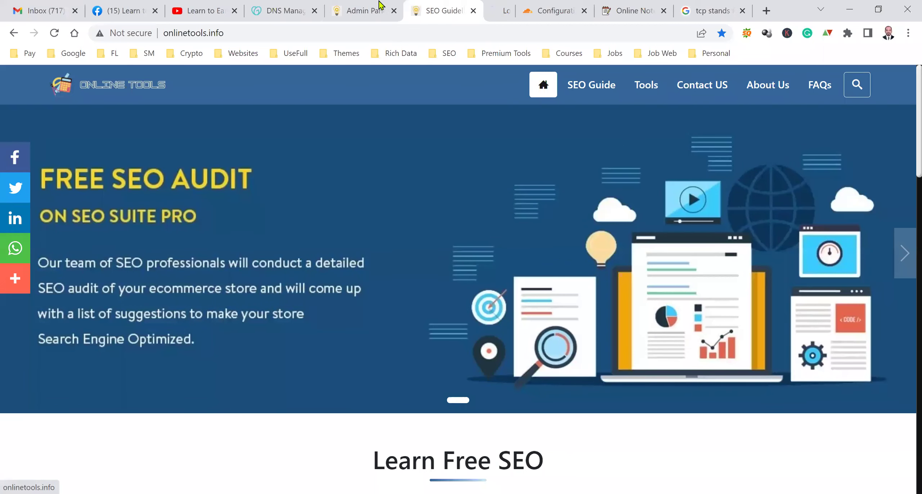
{"action": "middle_click", "coordinate": [406, 8]}
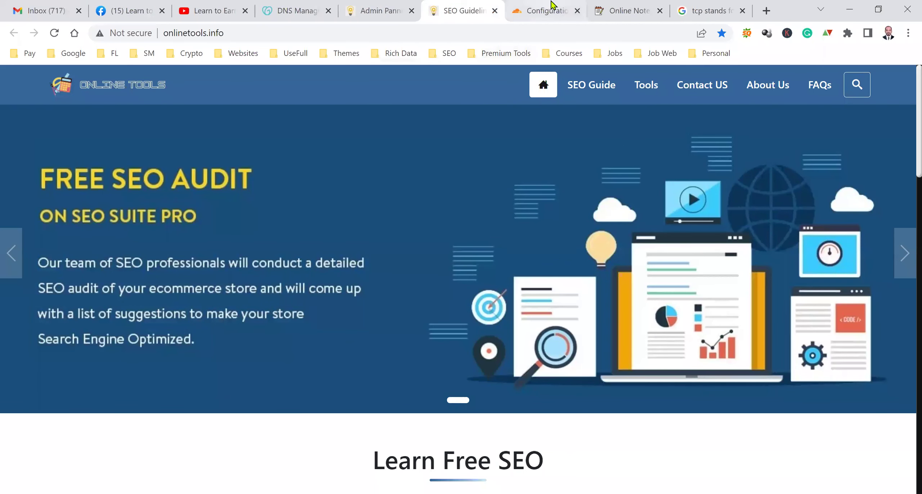
{"action": "left_click", "coordinate": [544, 11]}
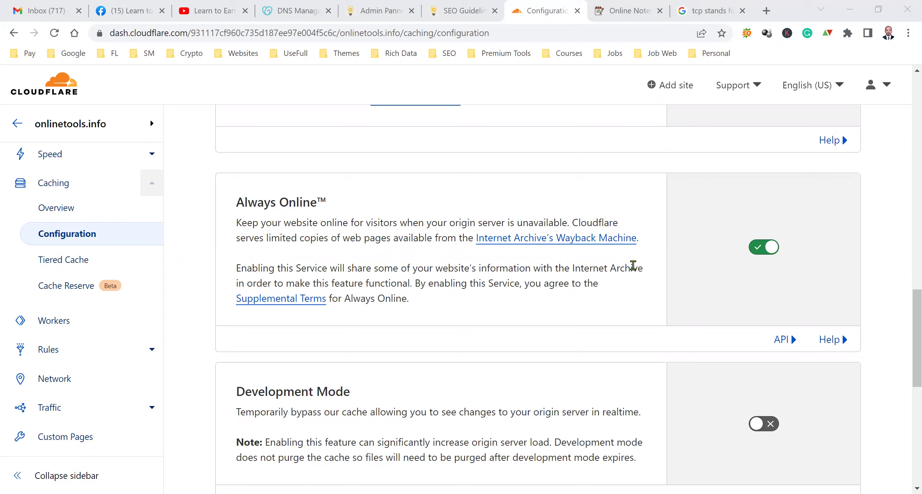
{"action": "left_click", "coordinate": [907, 5]}
{"action": "left_click", "coordinate": [464, 5]}
{"action": "key", "text": "F5"}
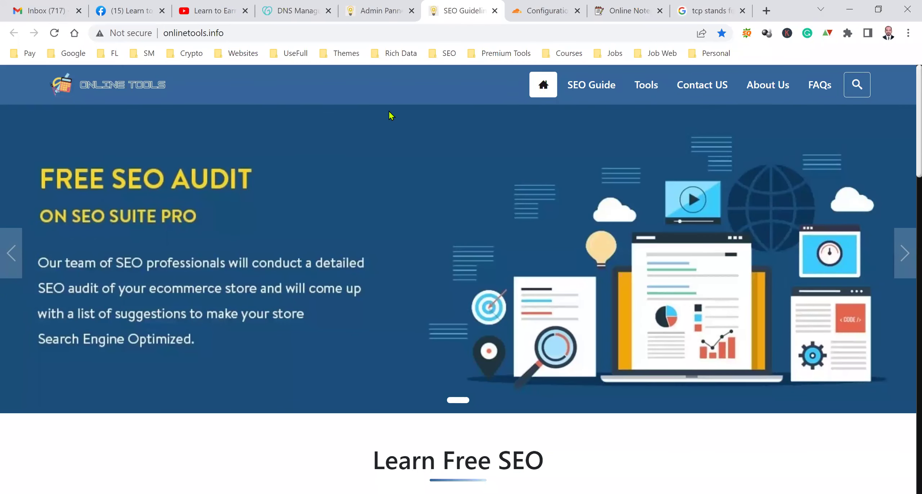
- Purge all cached files once more in the Cloudflare caching configuration and reload the onlinetools.info home page
{"action": "left_click", "coordinate": [548, 14]}
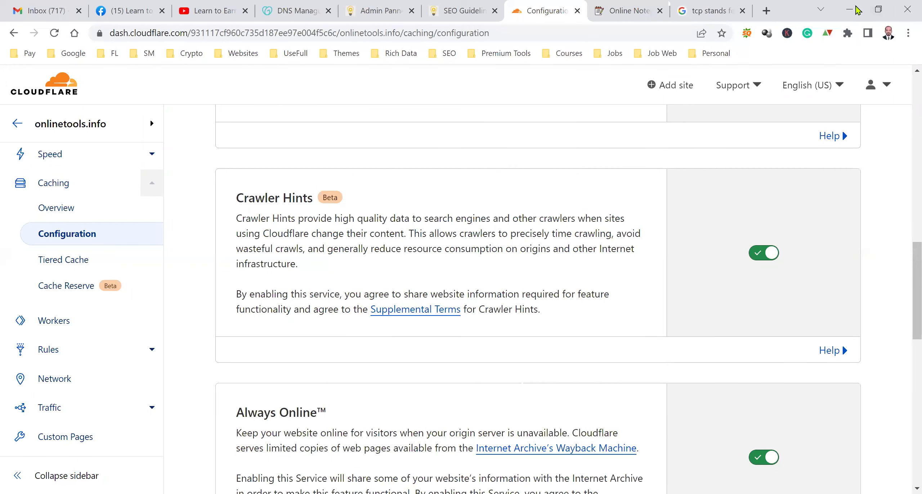
{"action": "scroll", "coordinate": [768, 298], "scroll_direction": "up", "scroll_amount": 15}
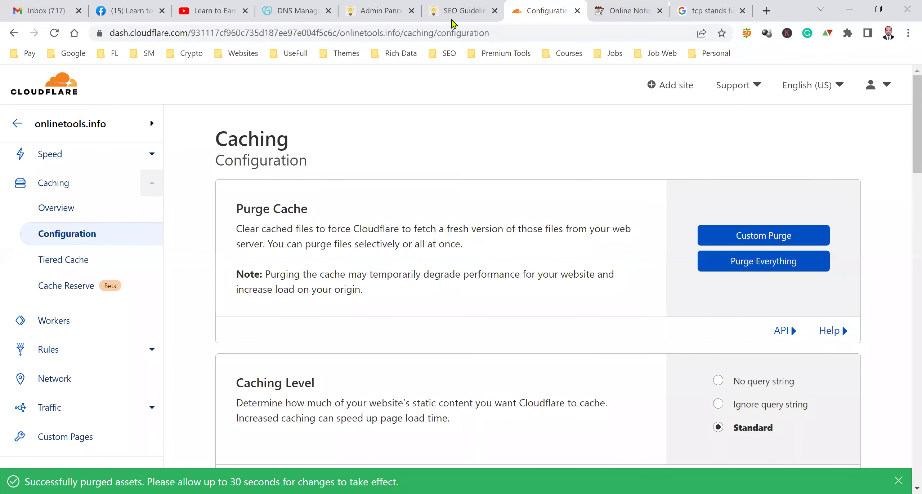
{"action": "left_click", "coordinate": [455, 11]}
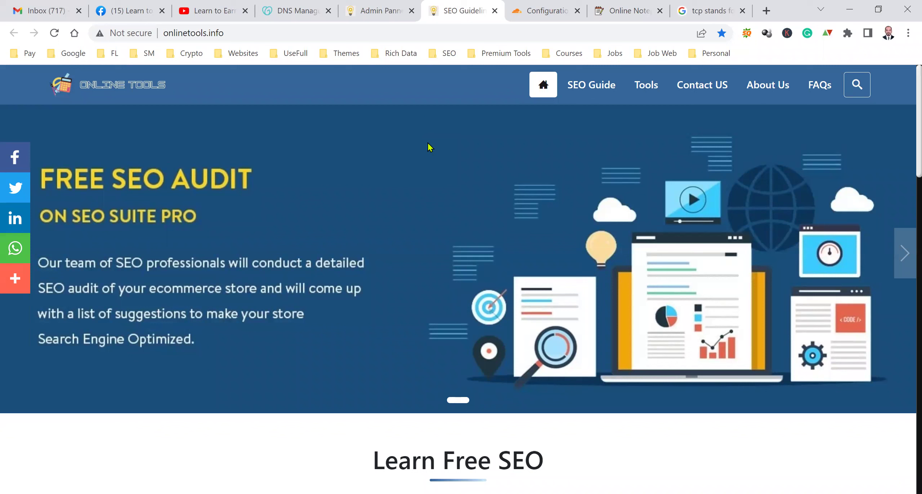
{"action": "key", "text": "F5"}
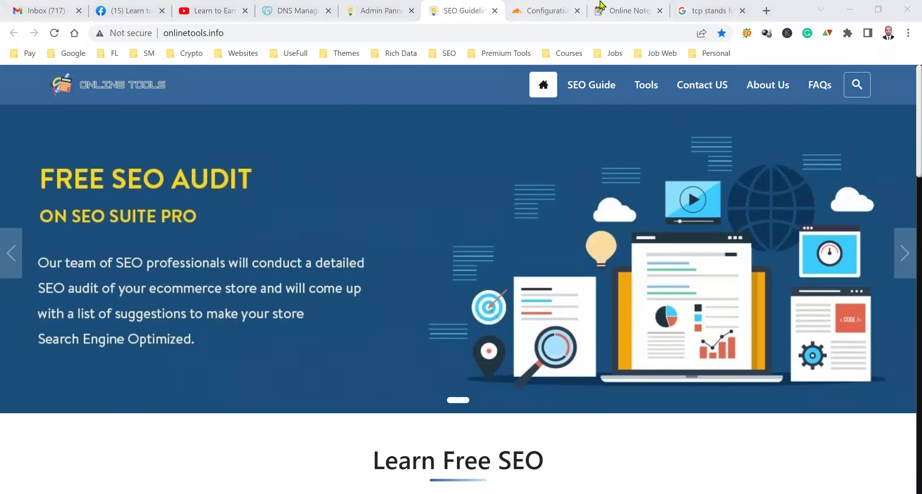
- Open the Tiered Cache settings in Cloudflare and turn on Argo Tiered Cache for onlinetools.info
{"action": "left_click", "coordinate": [546, 11]}
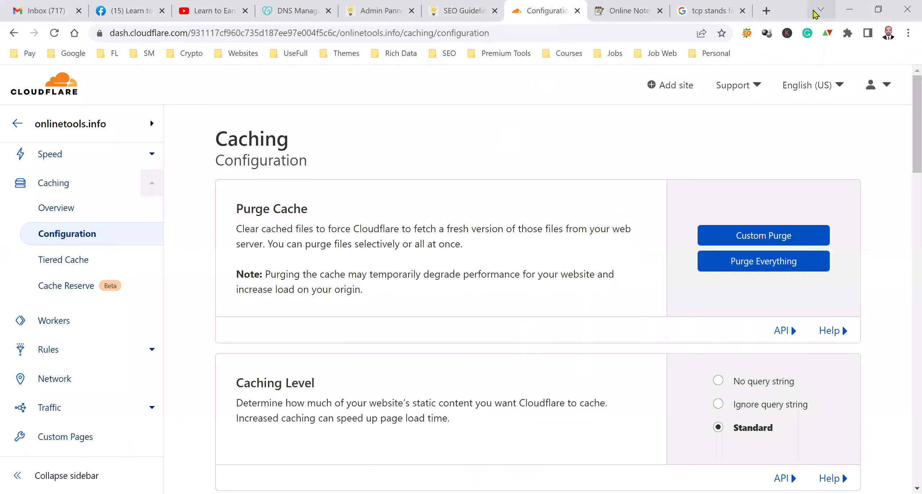
{"action": "scroll", "coordinate": [609, 276], "scroll_direction": "down", "scroll_amount": 20}
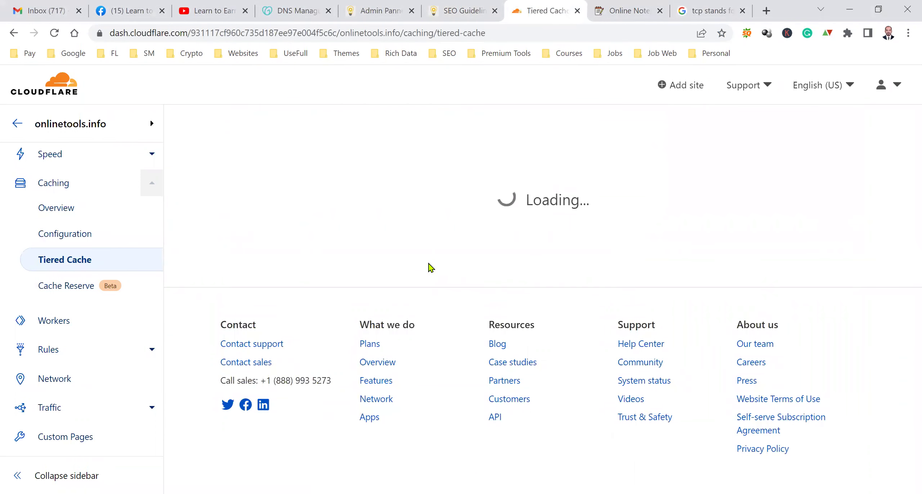
{"action": "scroll", "coordinate": [429, 263], "scroll_direction": "down", "scroll_amount": 5}
{"action": "scroll", "coordinate": [429, 263], "scroll_direction": "up", "scroll_amount": 5}
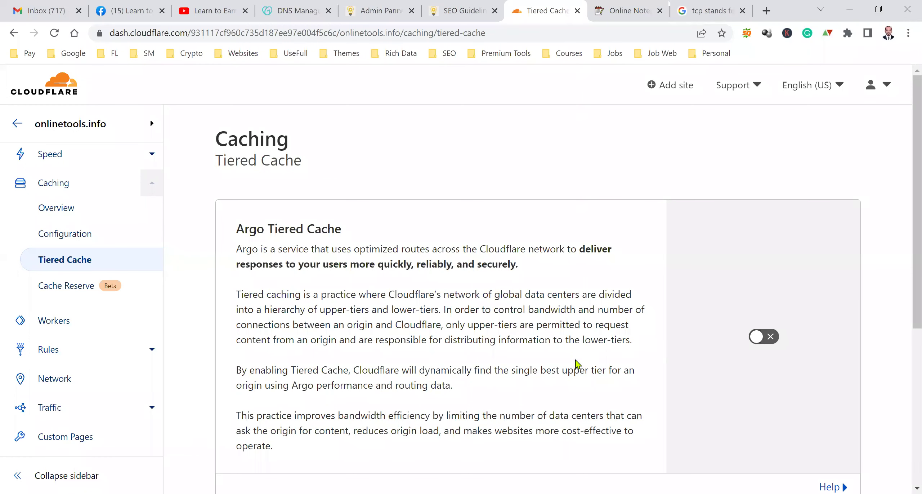
{"action": "scroll", "coordinate": [577, 360], "scroll_direction": "down", "scroll_amount": 3}
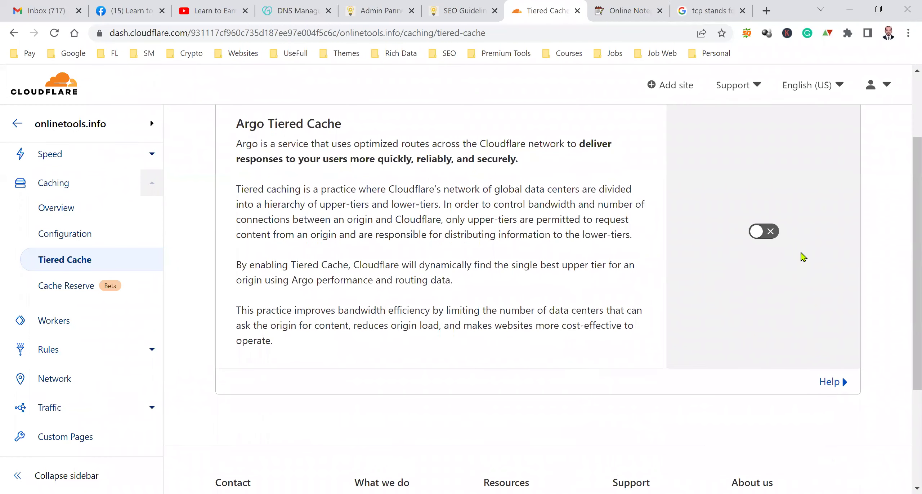
{"action": "left_click", "coordinate": [763, 237]}
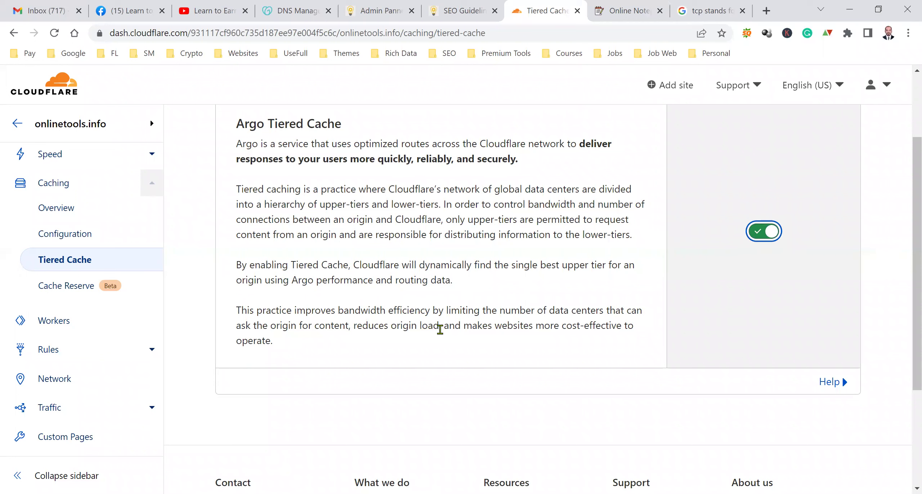
{"action": "scroll", "coordinate": [439, 329], "scroll_direction": "up", "scroll_amount": 3}
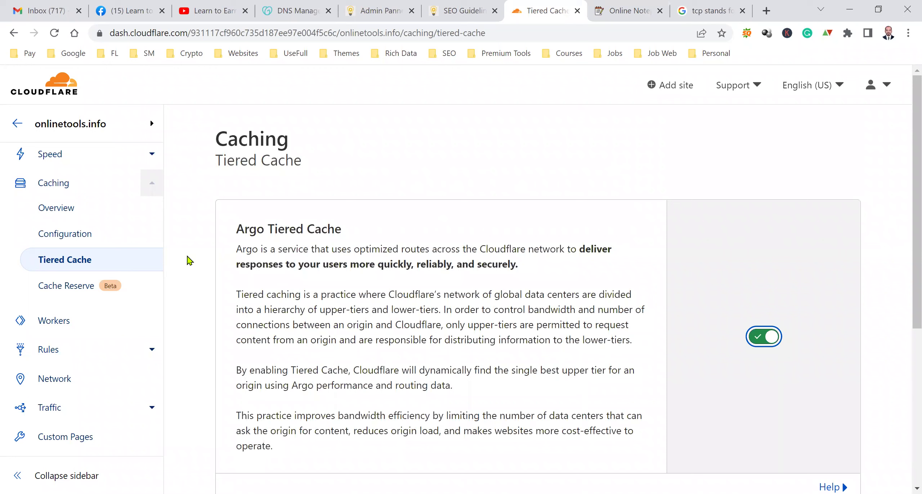
- Examine the Cache Reserve page, and the HTTP Routes and Workers KV sections of the Workers page
{"action": "left_click", "coordinate": [90, 287]}
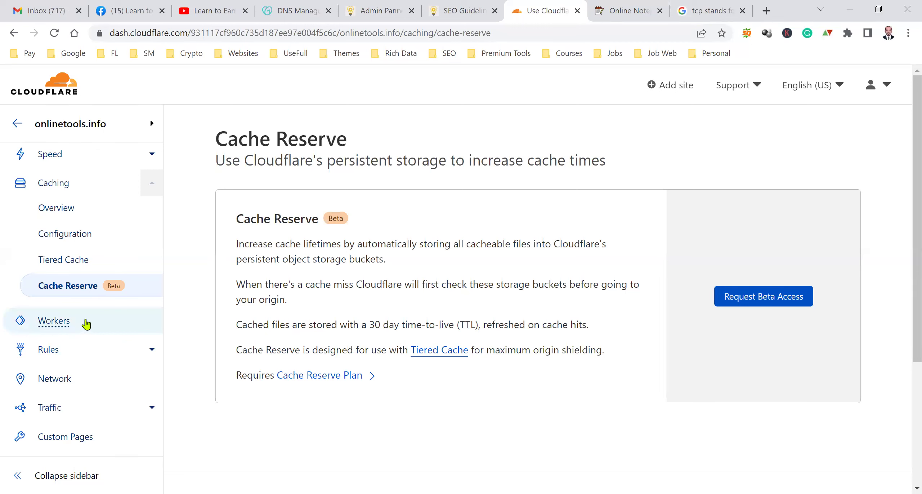
{"action": "scroll", "coordinate": [100, 228], "scroll_direction": "up", "scroll_amount": 1}
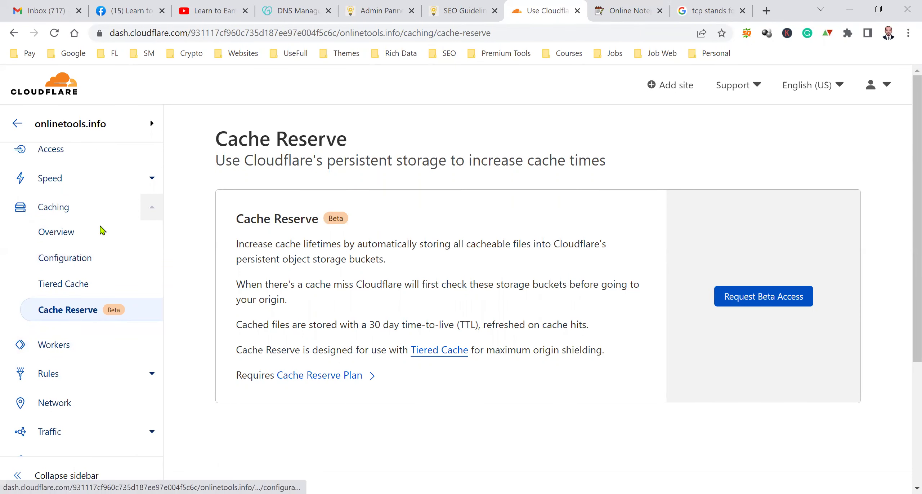
{"action": "scroll", "coordinate": [96, 296], "scroll_direction": "up", "scroll_amount": 5}
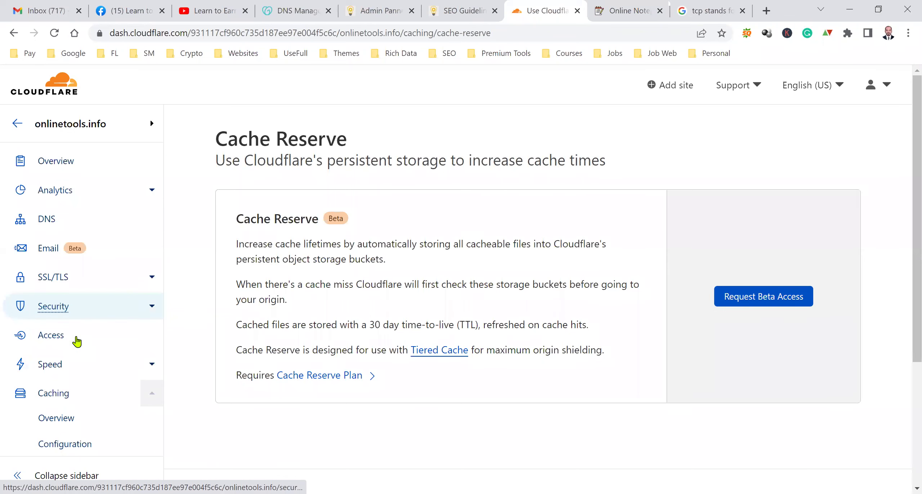
{"action": "scroll", "coordinate": [75, 396], "scroll_direction": "down", "scroll_amount": 5}
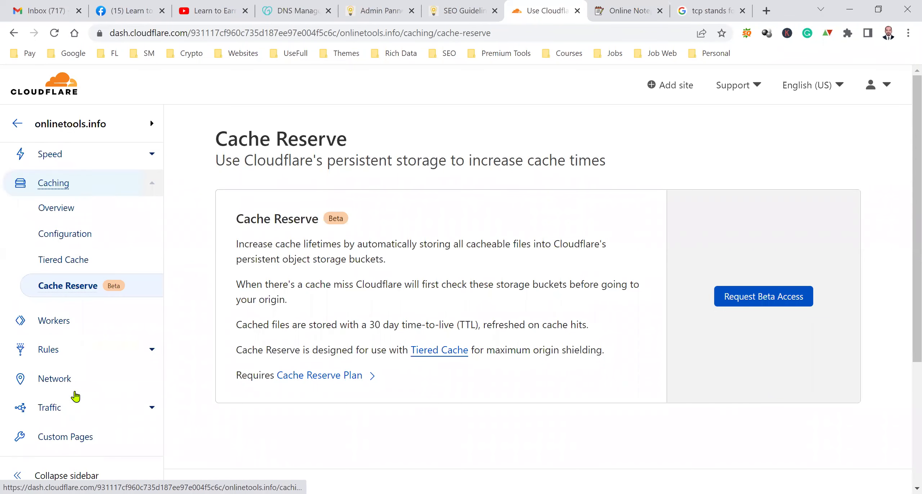
{"action": "left_click", "coordinate": [78, 324]}
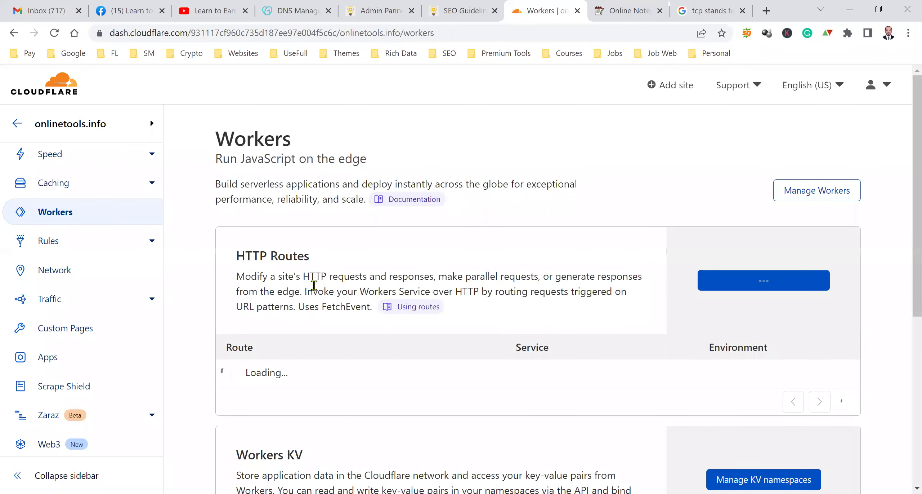
{"action": "scroll", "coordinate": [395, 321], "scroll_direction": "down", "scroll_amount": 3}
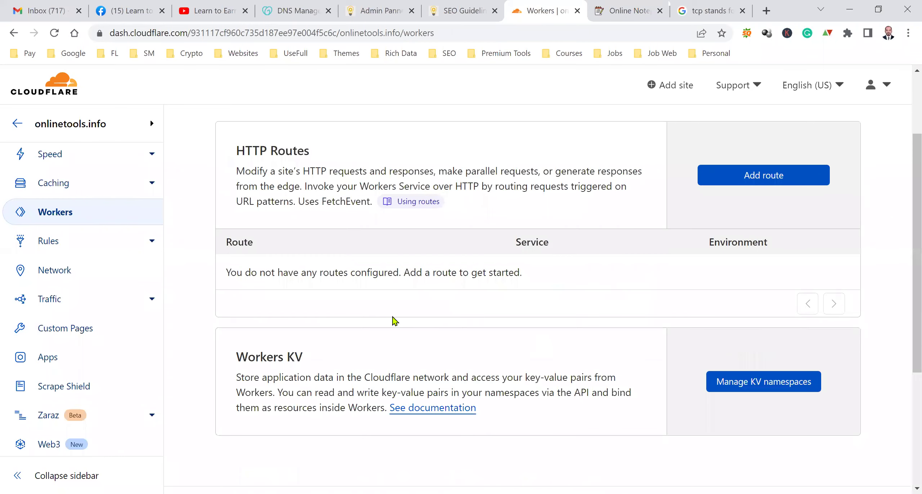
{"action": "scroll", "coordinate": [363, 336], "scroll_direction": "down", "scroll_amount": 3}
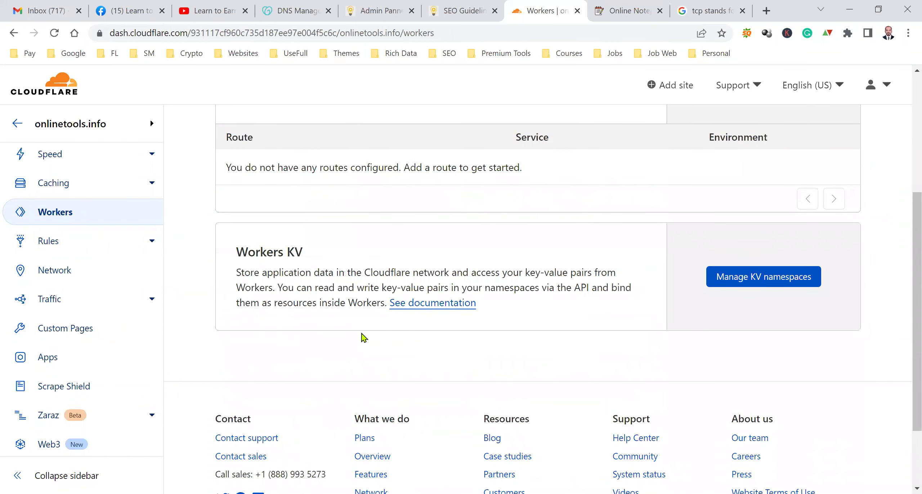
{"action": "scroll", "coordinate": [364, 336], "scroll_direction": "up", "scroll_amount": 6}
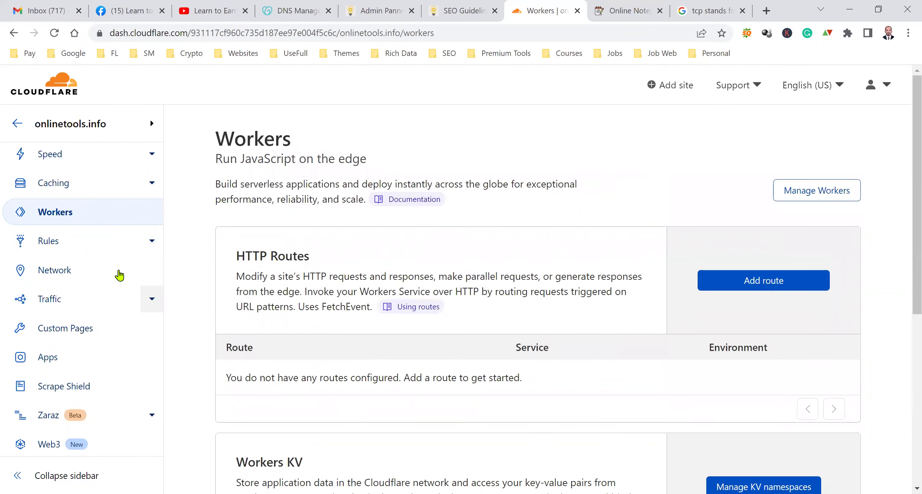
- Open the Page Rules page and start creating a new page rule for onlinetools.info
{"action": "left_click", "coordinate": [78, 239]}
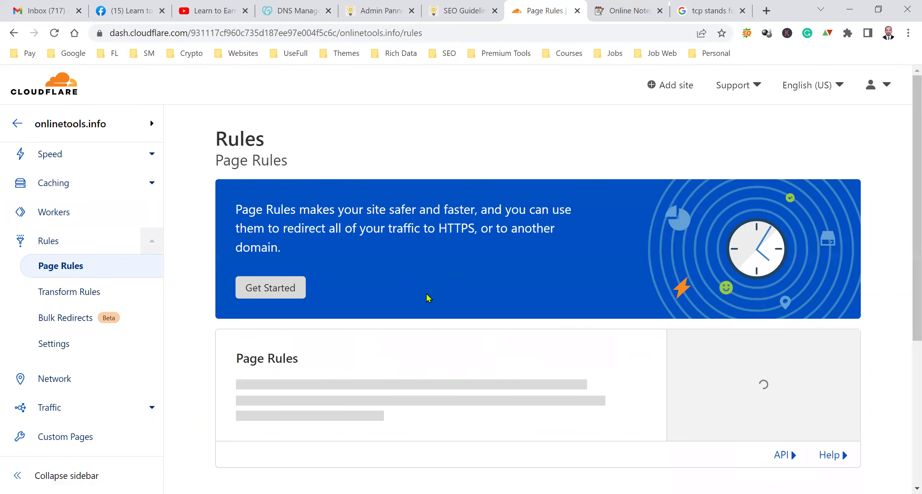
{"action": "scroll", "coordinate": [427, 295], "scroll_direction": "down", "scroll_amount": 3}
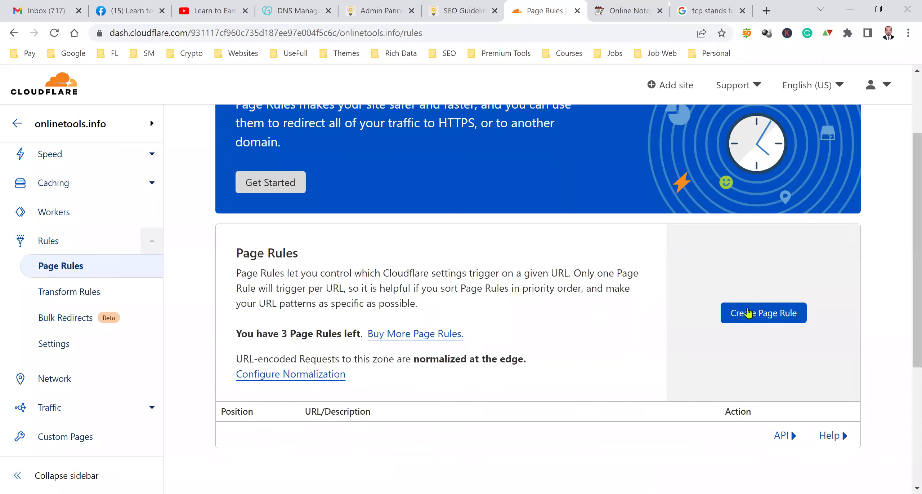
{"action": "left_click", "coordinate": [757, 321]}
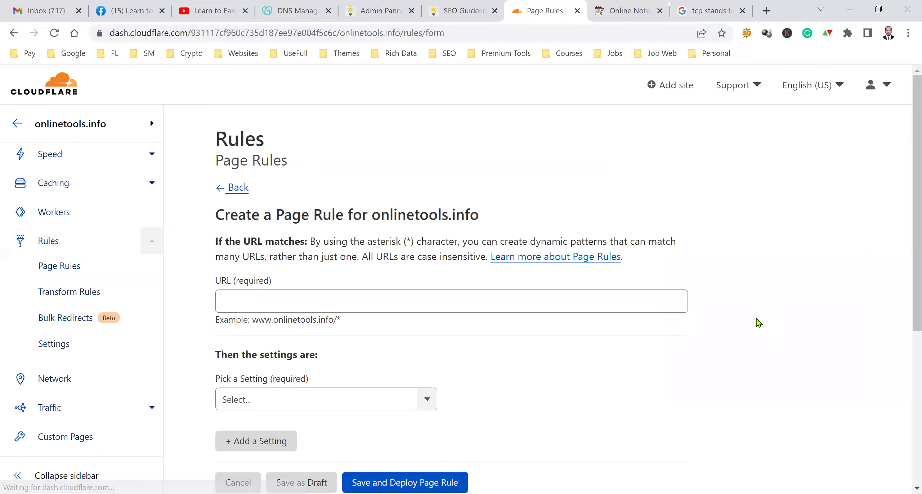
{"action": "scroll", "coordinate": [457, 342], "scroll_direction": "down", "scroll_amount": 3}
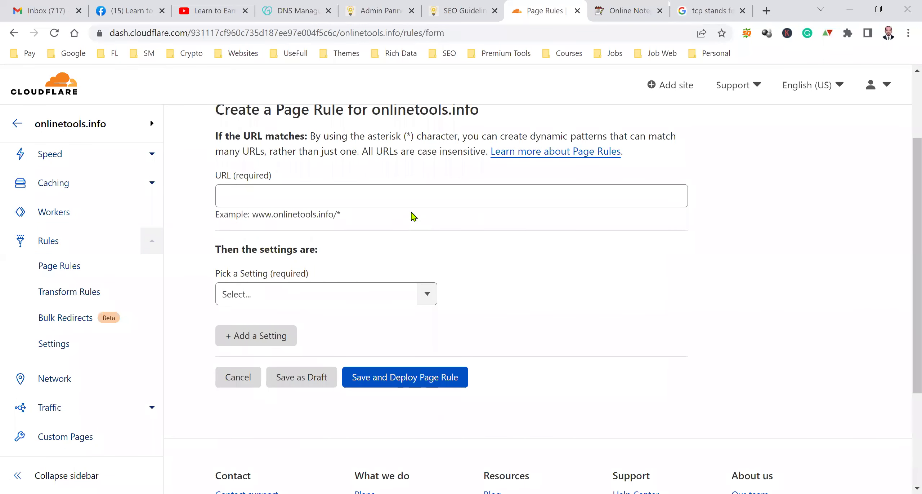
{"action": "left_click", "coordinate": [427, 294]}
{"action": "left_click", "coordinate": [427, 294]}
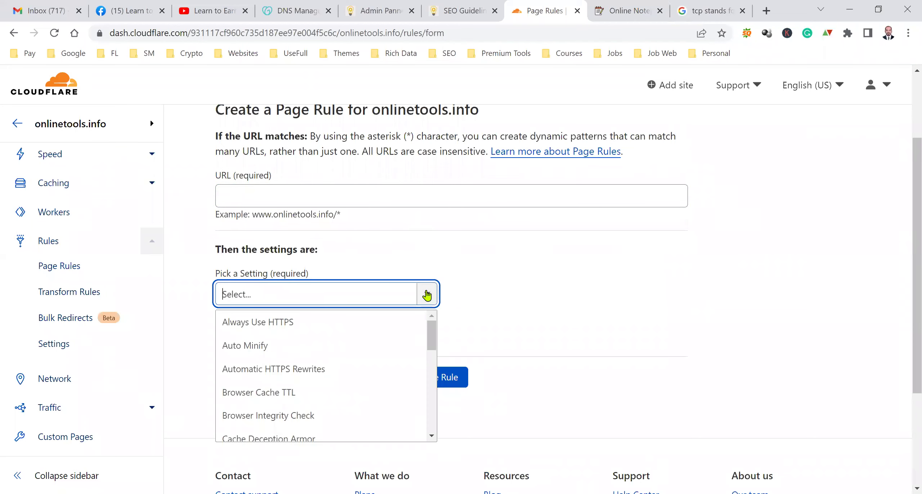
{"action": "left_click", "coordinate": [427, 295]}
{"action": "left_click", "coordinate": [389, 190]}
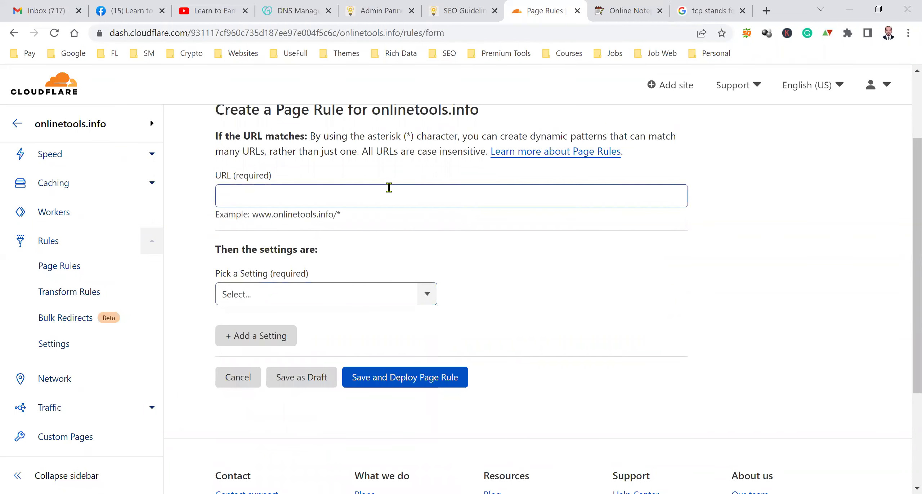
{"action": "left_click", "coordinate": [386, 191]}
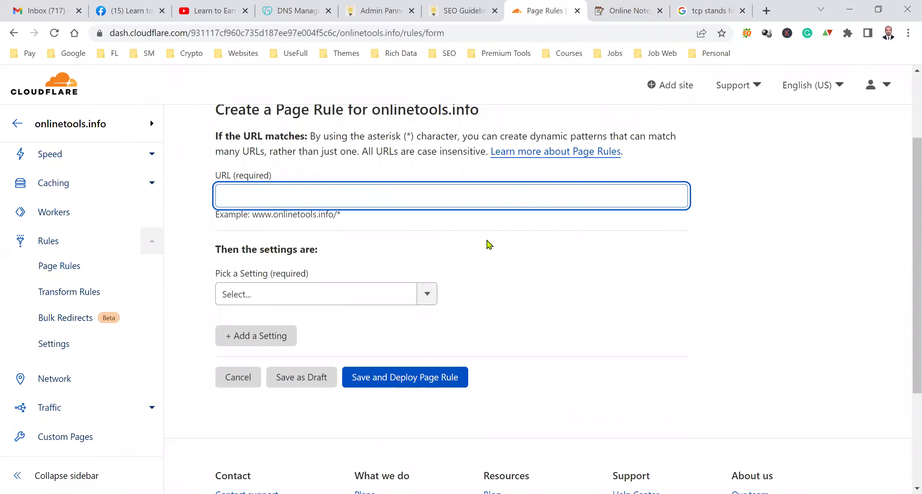
{"action": "scroll", "coordinate": [487, 241], "scroll_direction": "up", "scroll_amount": 3}
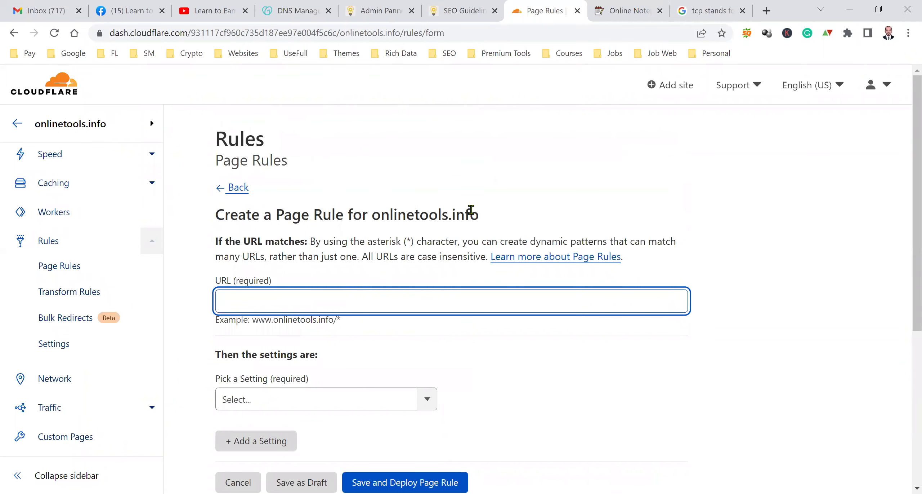
{"action": "scroll", "coordinate": [471, 209], "scroll_direction": "down", "scroll_amount": 3}
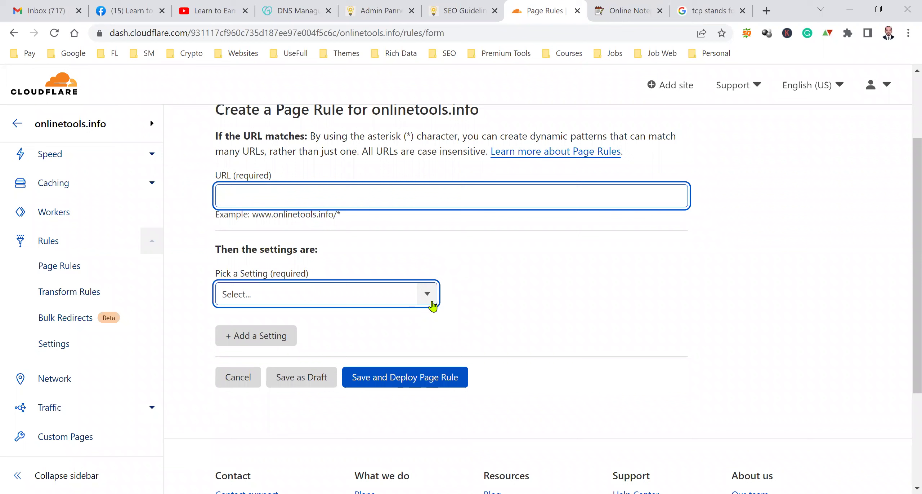
- Add a second setting row to the new page rule
{"action": "left_click", "coordinate": [238, 336]}
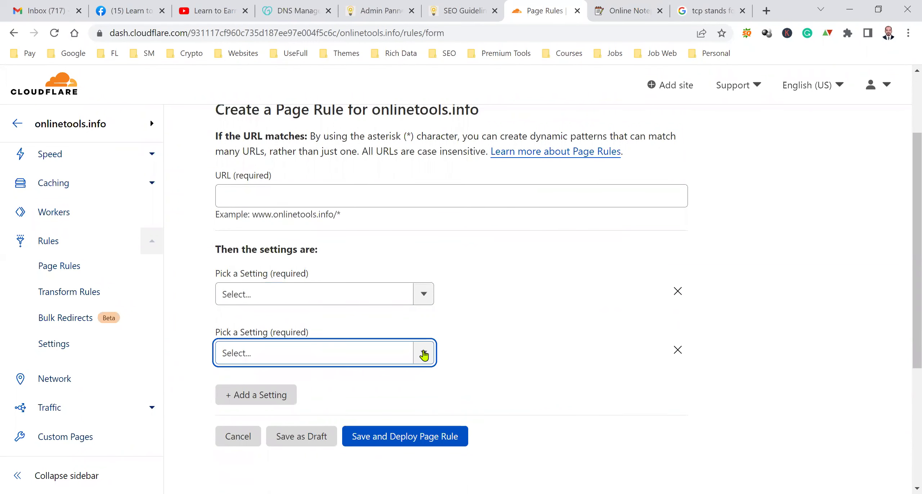
{"action": "left_click", "coordinate": [424, 355]}
{"action": "left_click", "coordinate": [424, 309]}
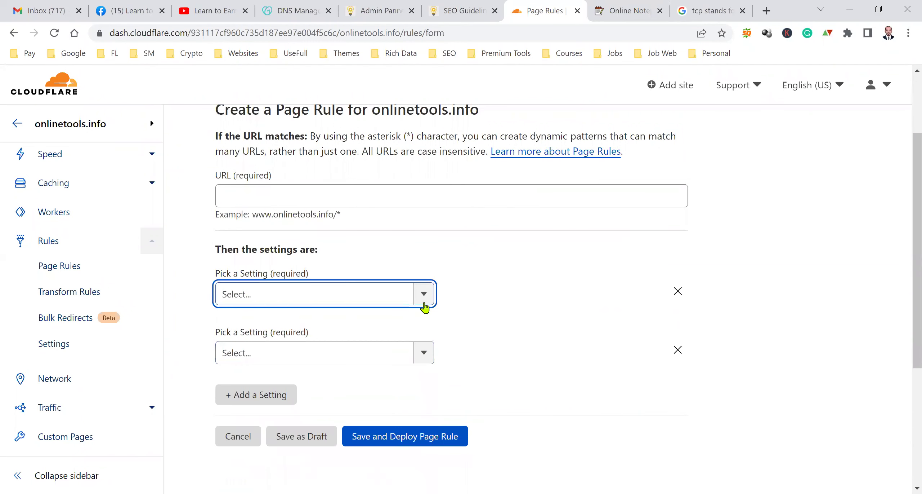
- Examine the full list of settings available for the page rule, from Always Use HTTPS to SSL
{"action": "left_click", "coordinate": [424, 305]}
{"action": "scroll", "coordinate": [497, 285], "scroll_direction": "down", "scroll_amount": 2}
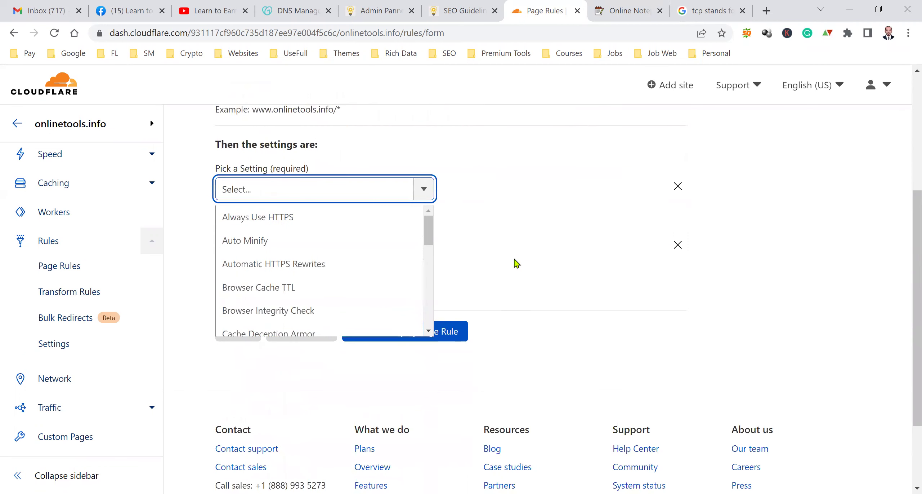
{"action": "scroll", "coordinate": [515, 261], "scroll_direction": "up", "scroll_amount": 2}
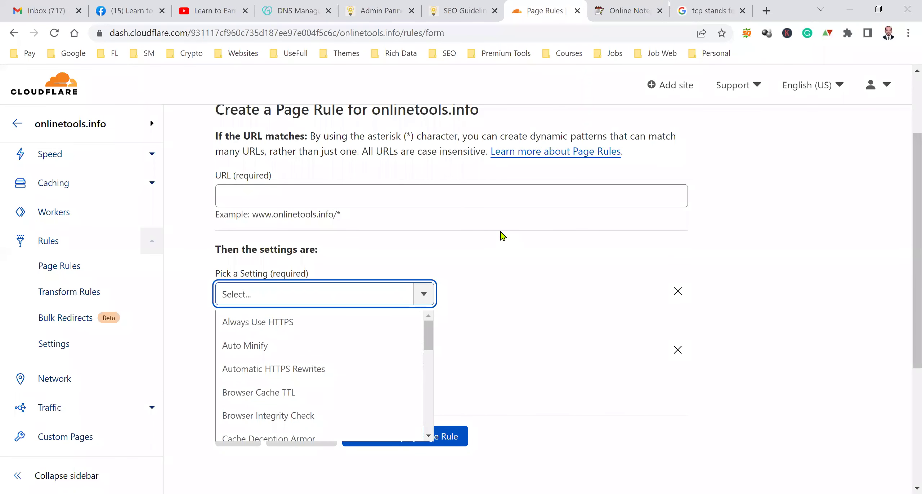
{"action": "left_click", "coordinate": [455, 187]}
{"action": "left_click", "coordinate": [422, 294]}
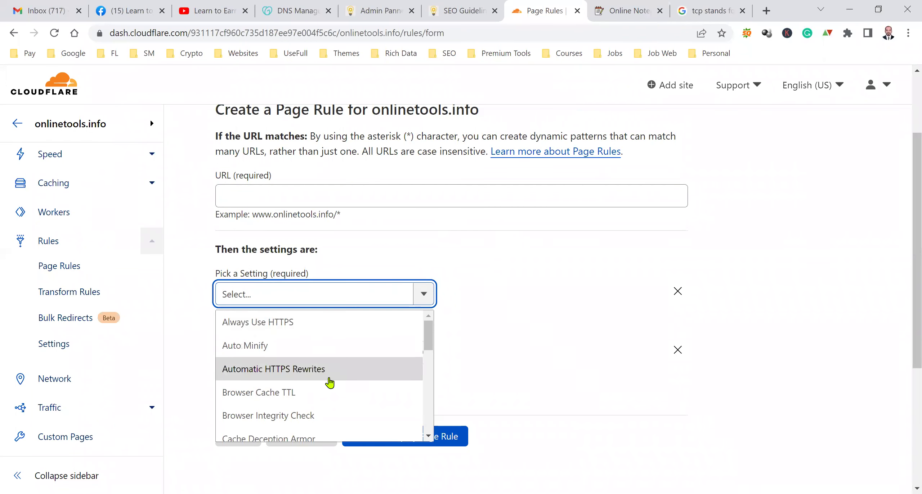
{"action": "scroll", "coordinate": [330, 382], "scroll_direction": "down", "scroll_amount": 3}
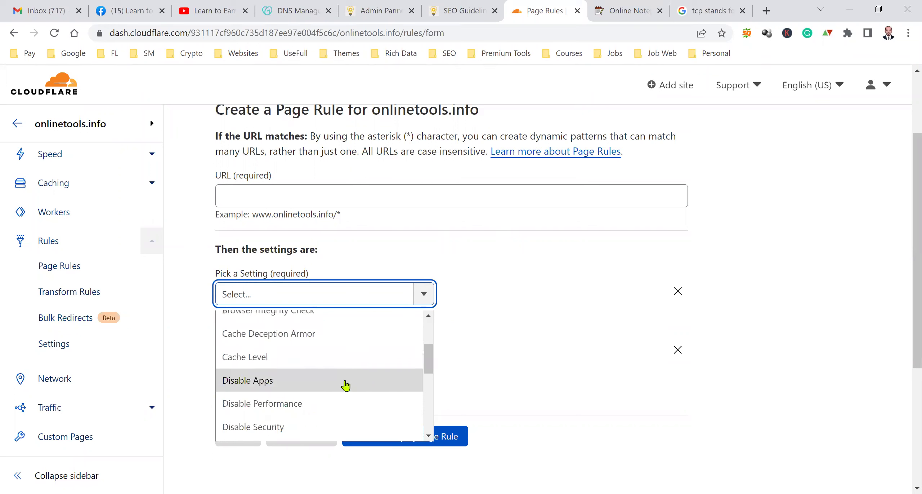
{"action": "scroll", "coordinate": [345, 384], "scroll_direction": "down", "scroll_amount": 3}
{"action": "scroll", "coordinate": [346, 391], "scroll_direction": "down", "scroll_amount": 3}
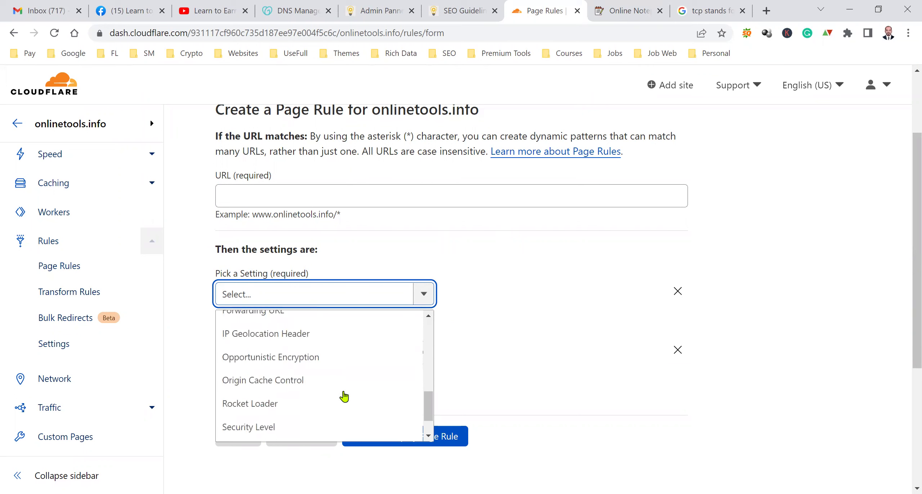
{"action": "scroll", "coordinate": [335, 376], "scroll_direction": "up", "scroll_amount": 3}
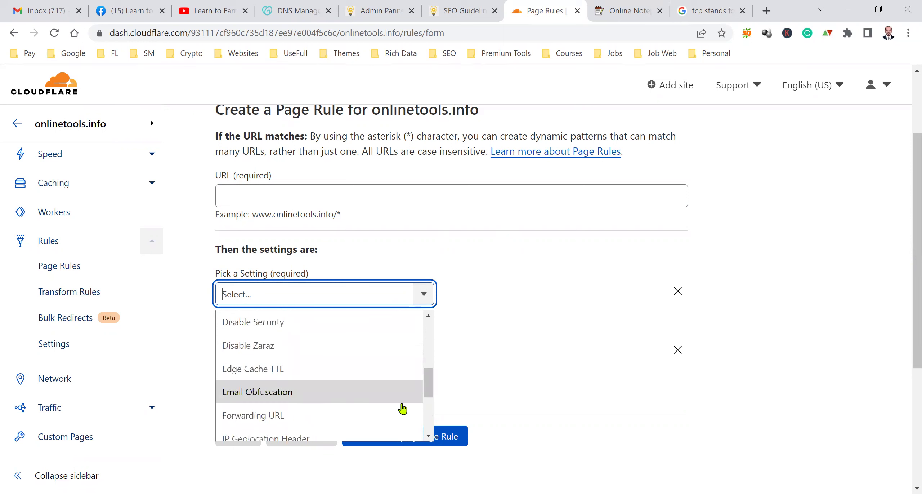
{"action": "left_click_drag", "start_coordinate": [429, 387], "coordinate": [422, 426]}
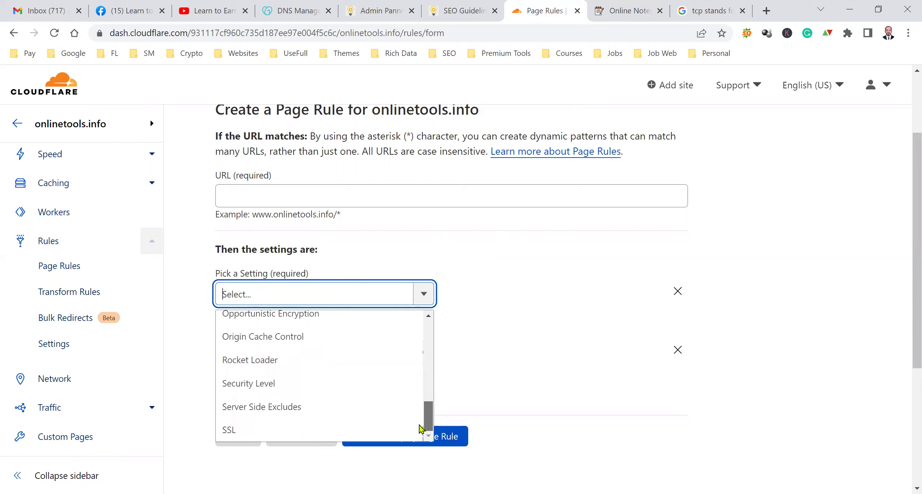
{"action": "left_click_drag", "start_coordinate": [420, 429], "coordinate": [447, 299]}
{"action": "left_click", "coordinate": [392, 196]}
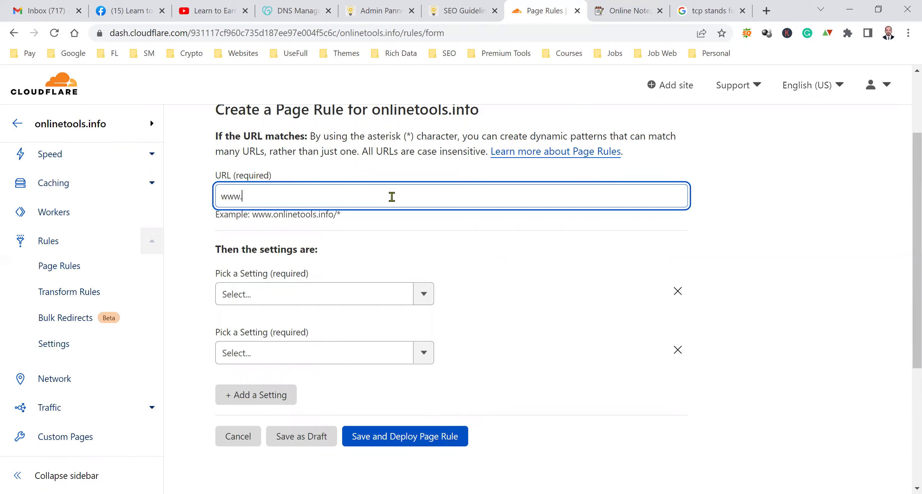
{"action": "key", "text": "BackSpace"}
{"action": "key", "text": "BackSpace"}
{"action": "type", "text": "nlinetools.info/*"}
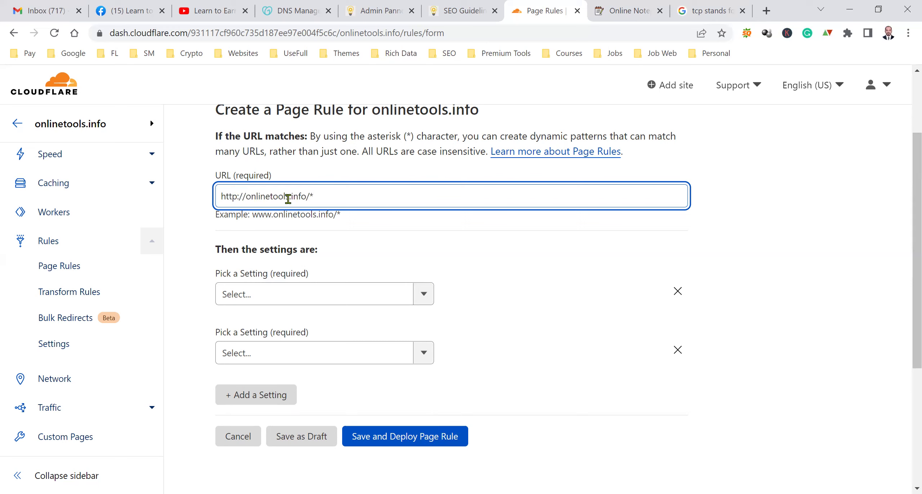
{"action": "left_click", "coordinate": [679, 351]}
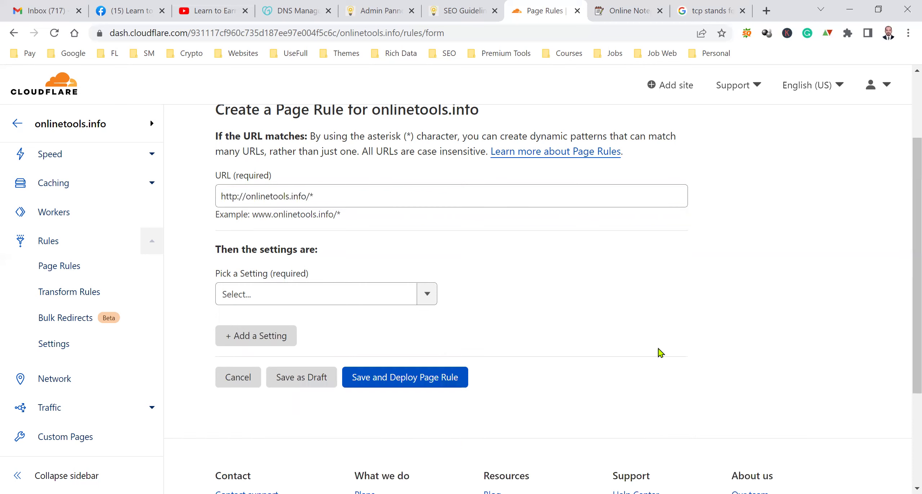
- Choose Always Use HTTPS as the page rule's setting, then save and deploy the rule
{"action": "left_click", "coordinate": [429, 296]}
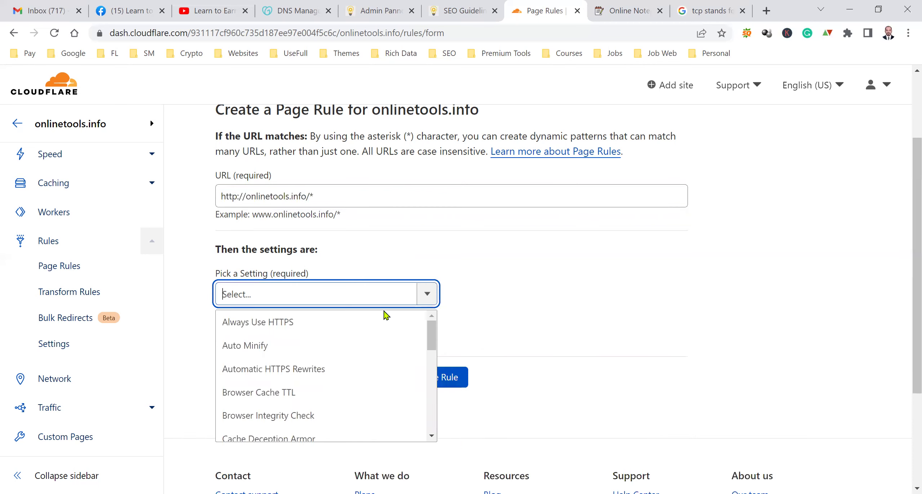
{"action": "left_click", "coordinate": [324, 331]}
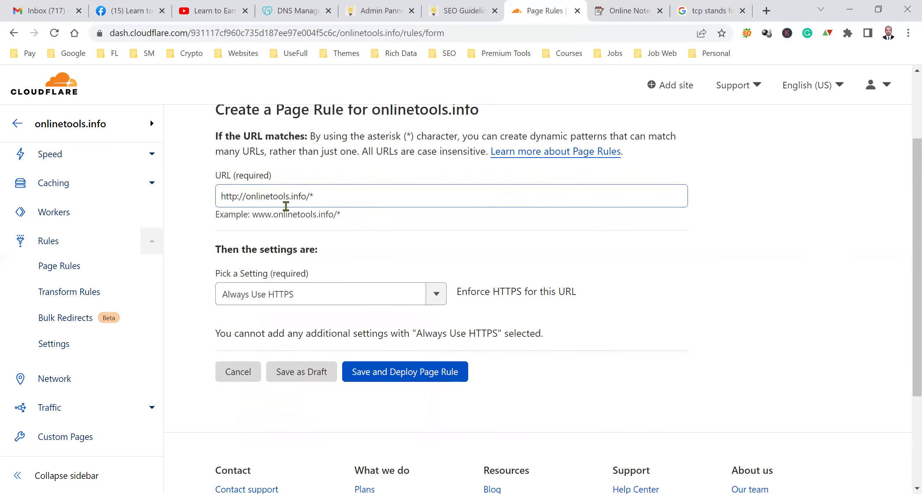
{"action": "left_click", "coordinate": [396, 382]}
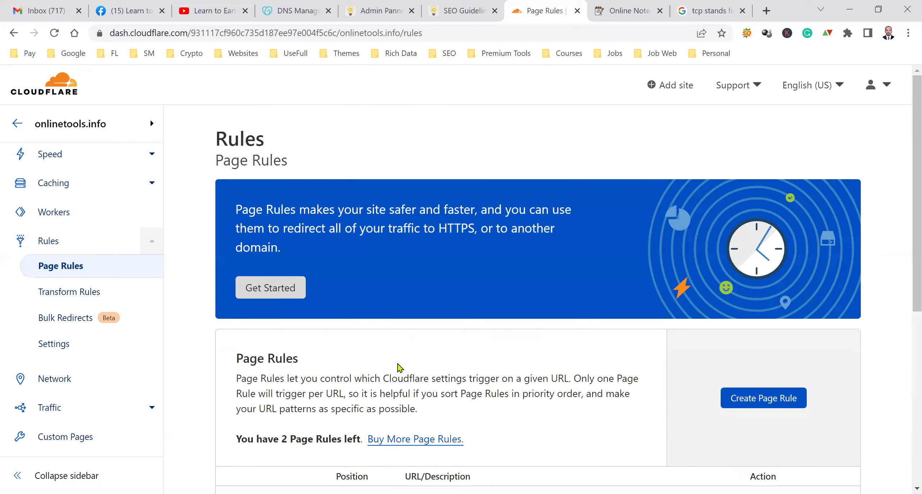
{"action": "scroll", "coordinate": [399, 367], "scroll_direction": "down", "scroll_amount": 7}
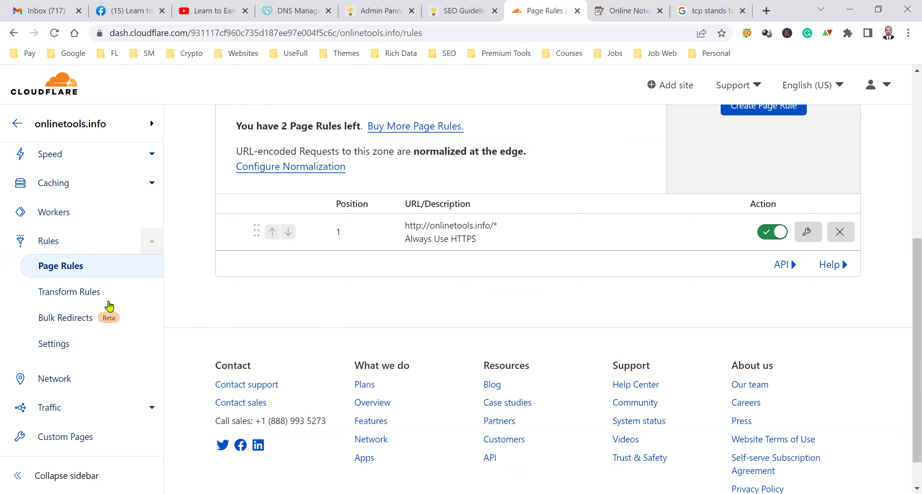
{"action": "scroll", "coordinate": [362, 309], "scroll_direction": "up", "scroll_amount": 5}
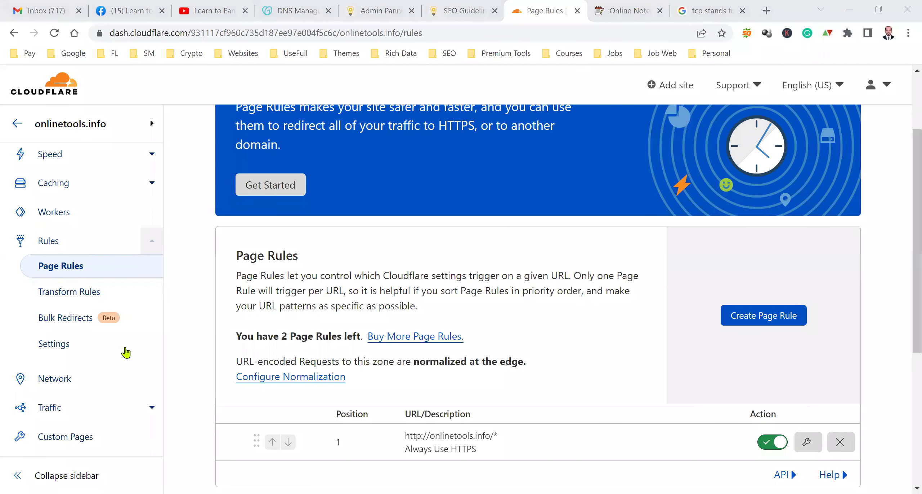
- Open the Transform Rules page and expand the URL Rewrite section to view its rules
{"action": "left_click", "coordinate": [104, 293]}
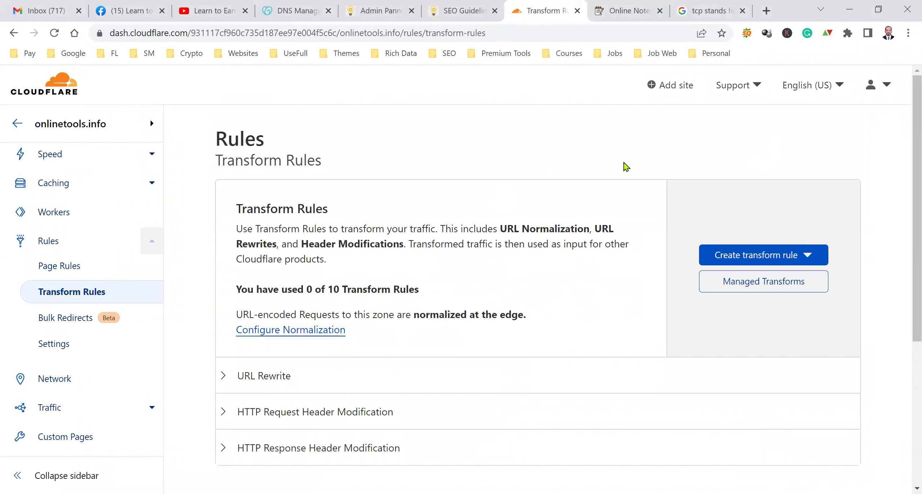
{"action": "scroll", "coordinate": [498, 276], "scroll_direction": "down", "scroll_amount": 3}
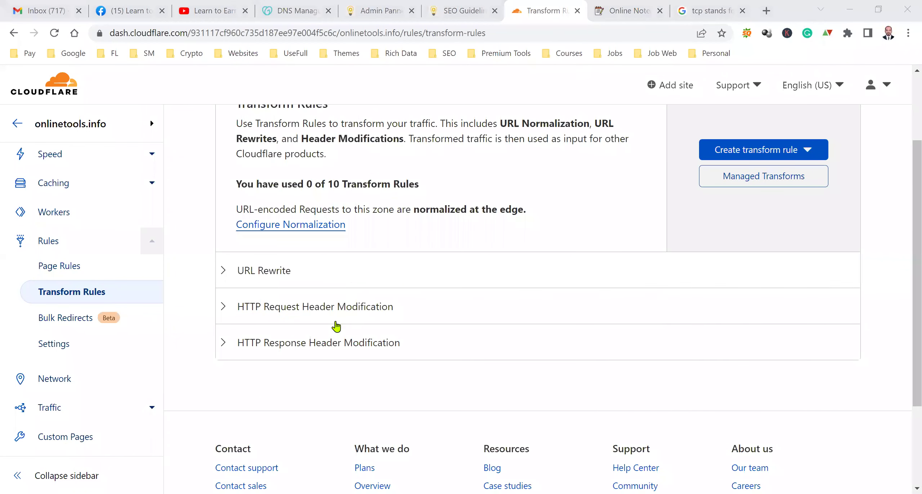
{"action": "left_click", "coordinate": [291, 271]}
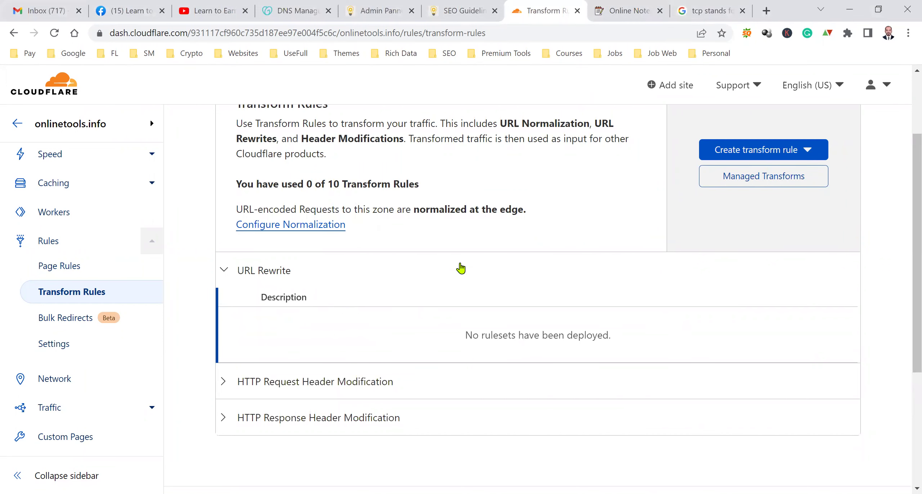
{"action": "scroll", "coordinate": [461, 267], "scroll_direction": "up", "scroll_amount": 3}
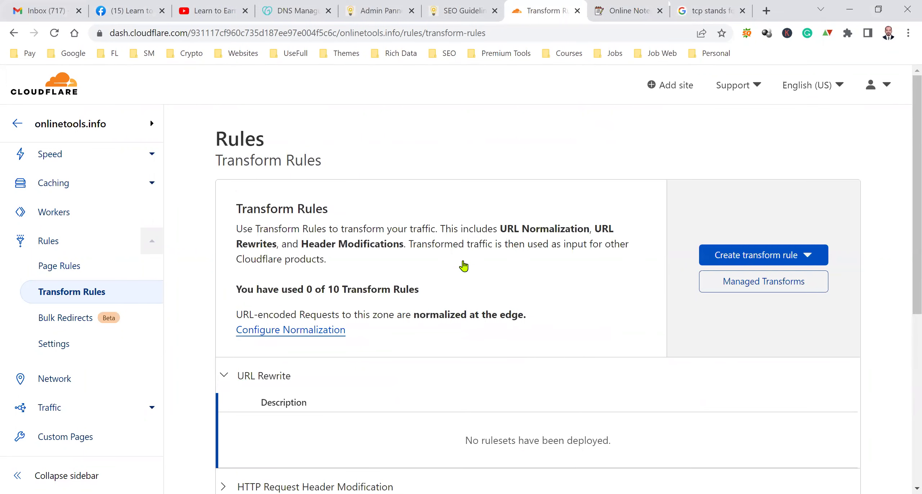
- Open the form for a new Rewrite URL transform rule and examine its request-matching fields and its path and query options
{"action": "left_click", "coordinate": [788, 255]}
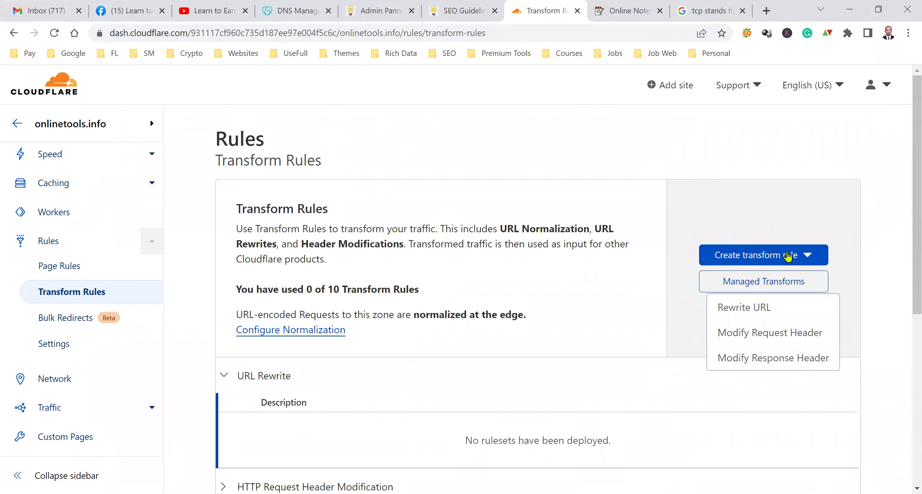
{"action": "left_click", "coordinate": [776, 319]}
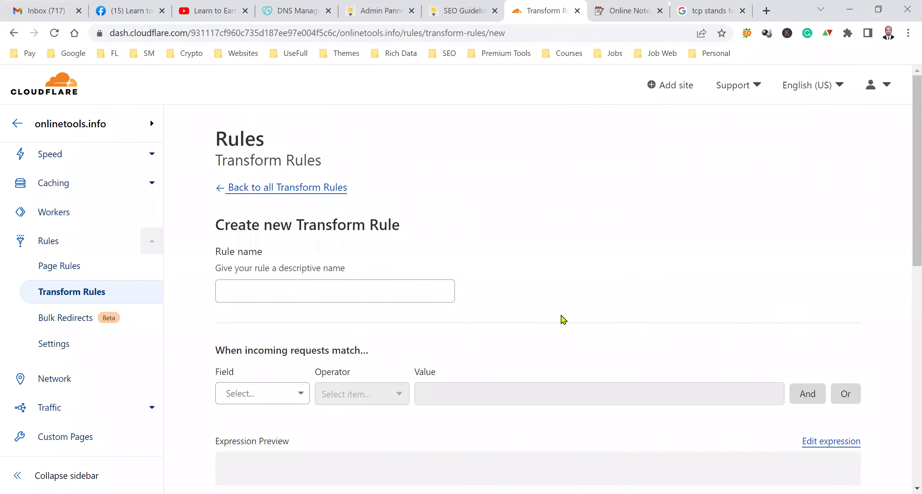
{"action": "scroll", "coordinate": [499, 319], "scroll_direction": "down", "scroll_amount": 3}
{"action": "left_click", "coordinate": [274, 289]}
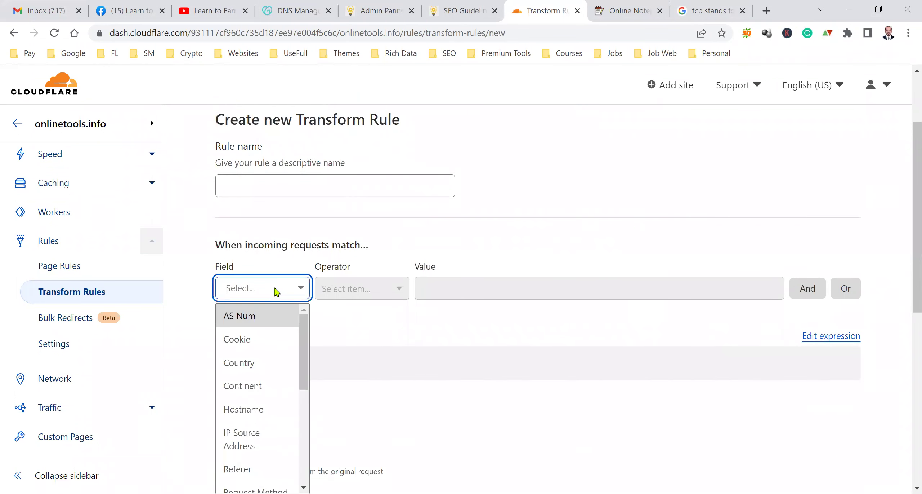
{"action": "left_click", "coordinate": [408, 339]}
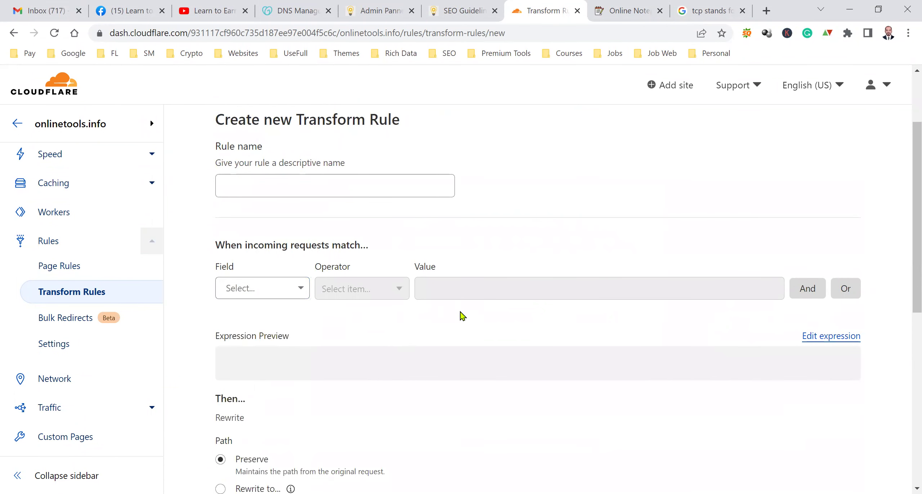
{"action": "scroll", "coordinate": [492, 324], "scroll_direction": "down", "scroll_amount": 3}
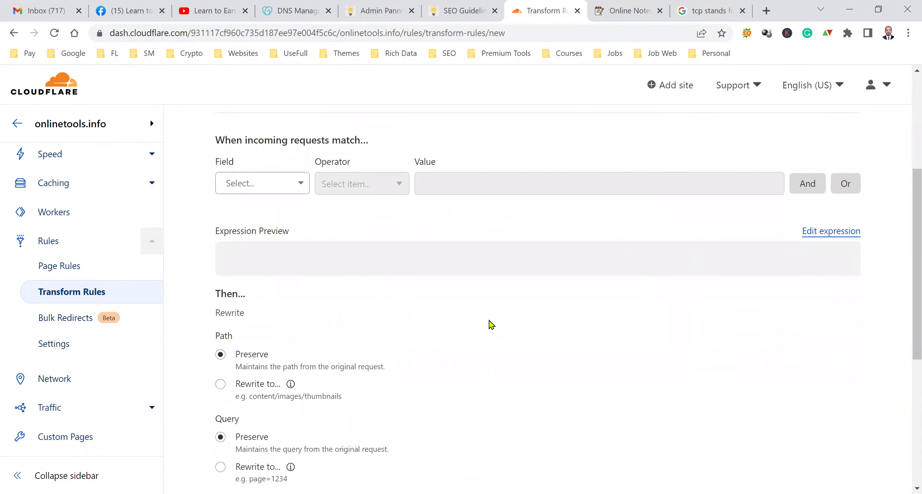
- Switch the new transform rule's path option from preserving the original path to Rewrite to
{"action": "scroll", "coordinate": [489, 321], "scroll_direction": "up", "scroll_amount": 6}
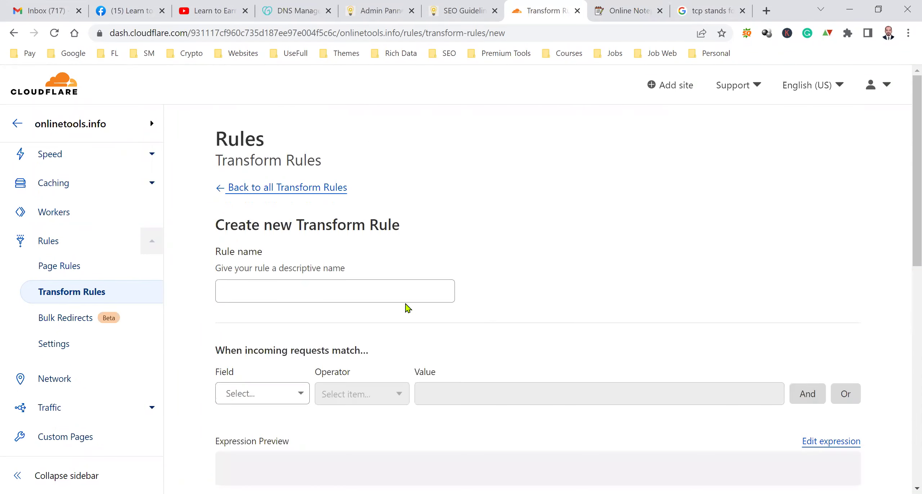
{"action": "left_click", "coordinate": [408, 279]}
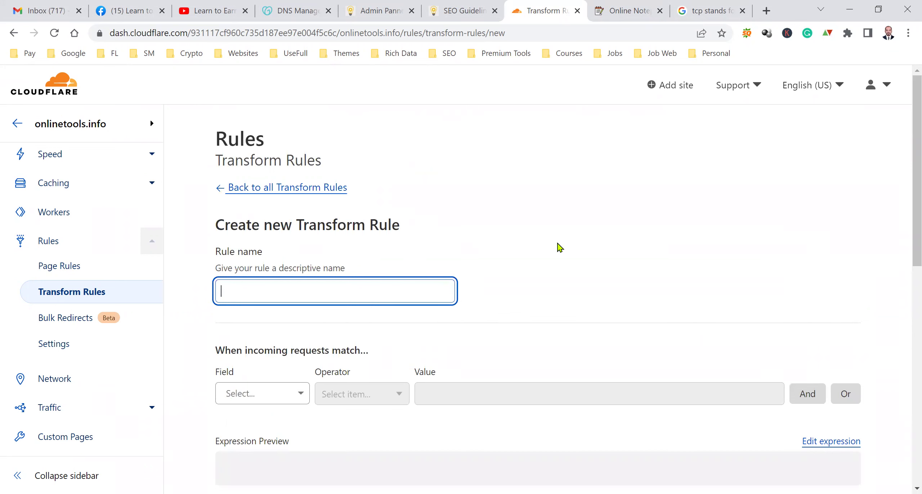
{"action": "scroll", "coordinate": [562, 248], "scroll_direction": "down", "scroll_amount": 3}
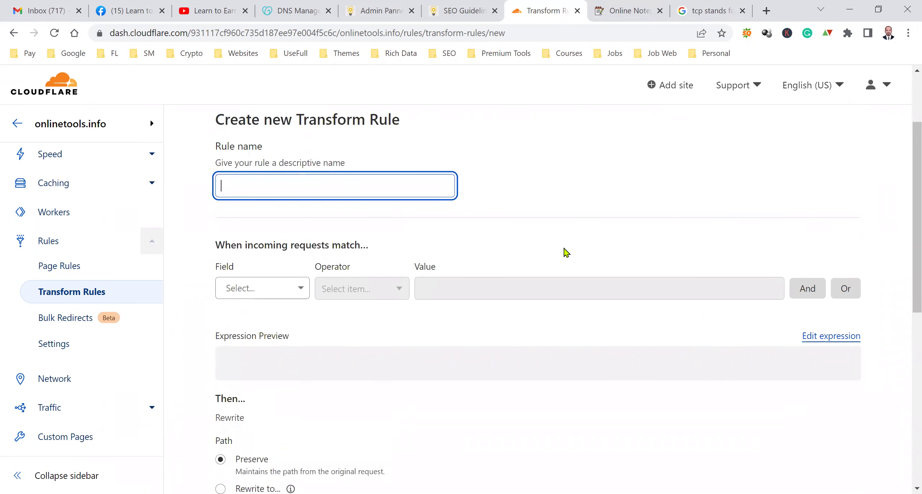
{"action": "scroll", "coordinate": [566, 252], "scroll_direction": "down", "scroll_amount": 3}
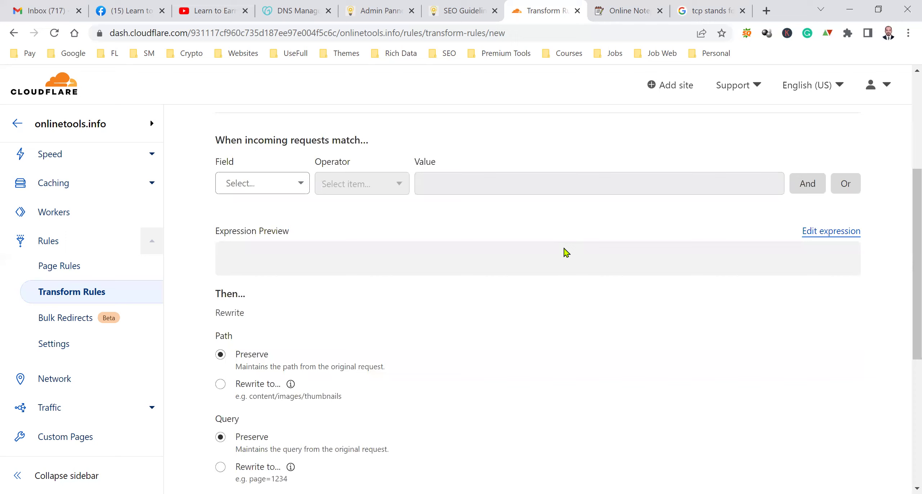
{"action": "scroll", "coordinate": [566, 253], "scroll_direction": "down", "scroll_amount": 3}
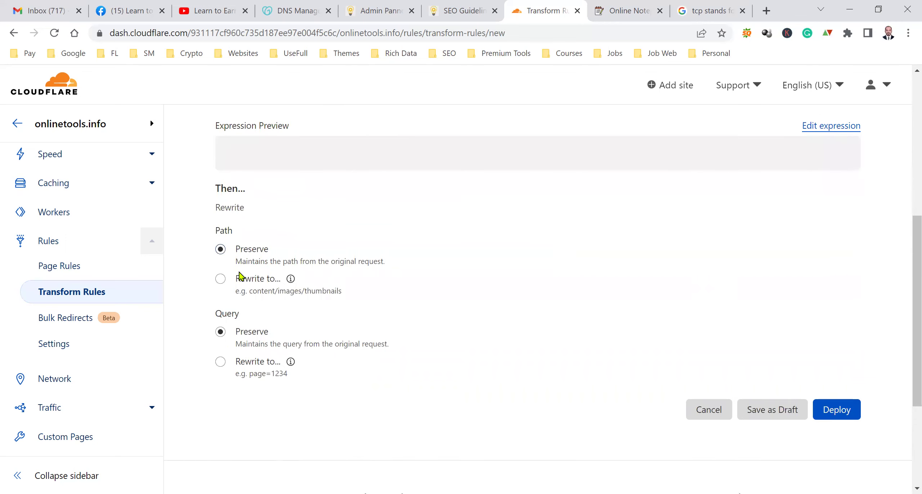
{"action": "left_click", "coordinate": [220, 279]}
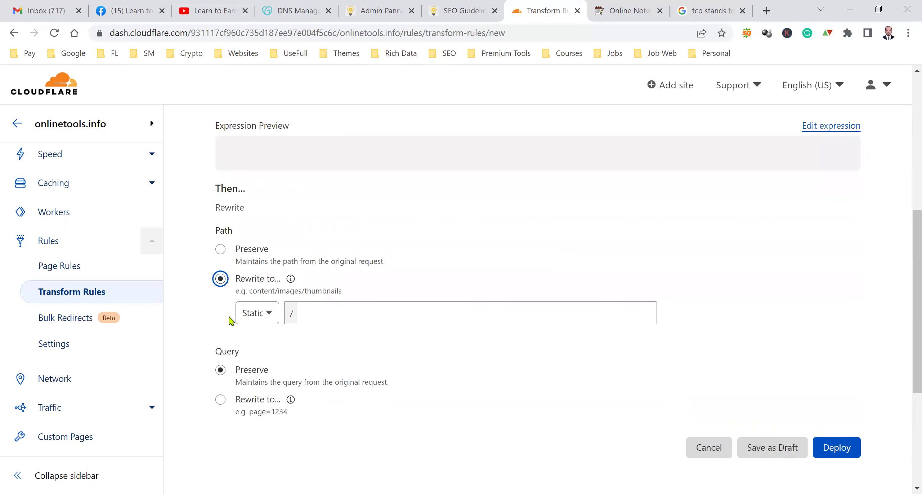
{"action": "scroll", "coordinate": [411, 317], "scroll_direction": "up", "scroll_amount": 6}
{"action": "scroll", "coordinate": [410, 319], "scroll_direction": "down", "scroll_amount": 3}
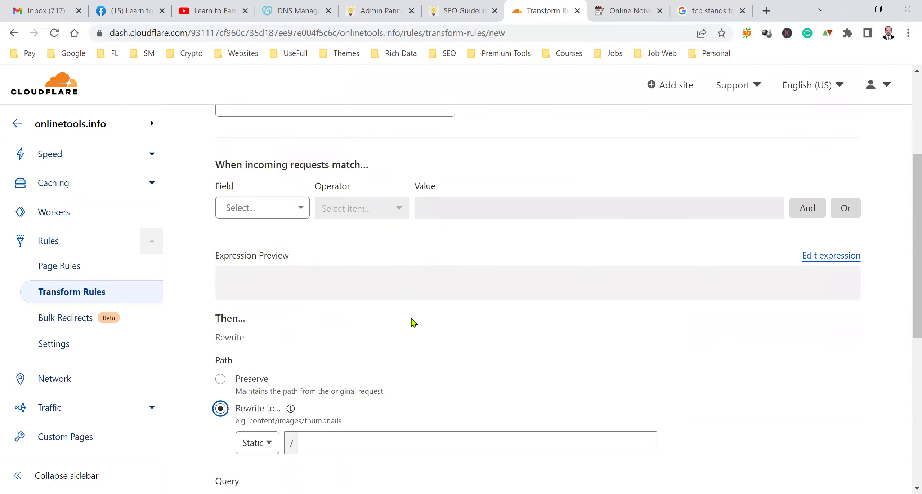
- Name the new transform rule "Redirect to FB"
{"action": "scroll", "coordinate": [396, 313], "scroll_direction": "up", "scroll_amount": 3}
{"action": "left_click", "coordinate": [371, 189]}
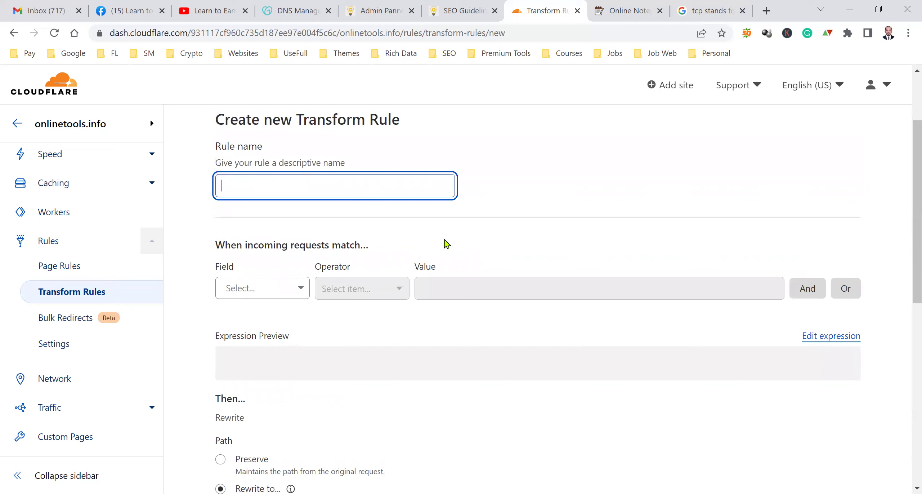
{"action": "type", "text": "Redirect to"}
{"action": "left_click", "coordinate": [581, 229]}
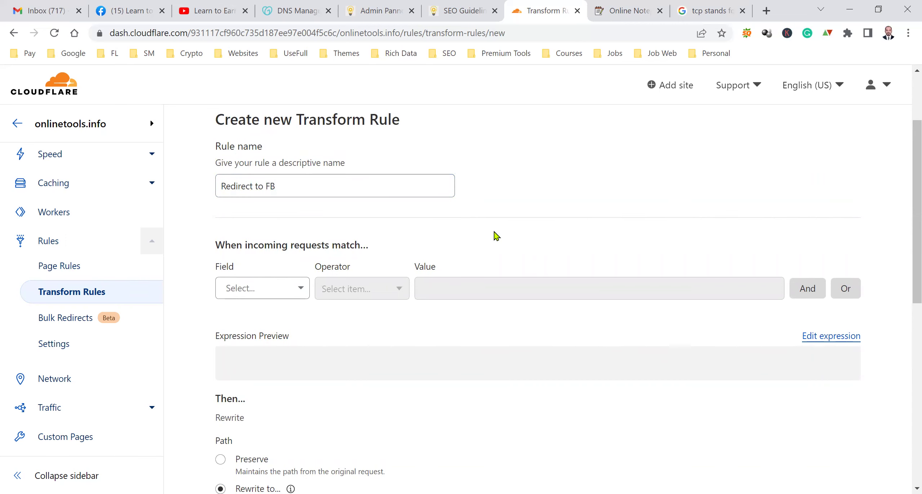
- Set the rule's incoming-request condition to match when Country equals Pakistan
{"action": "scroll", "coordinate": [469, 236], "scroll_direction": "down", "scroll_amount": 3}
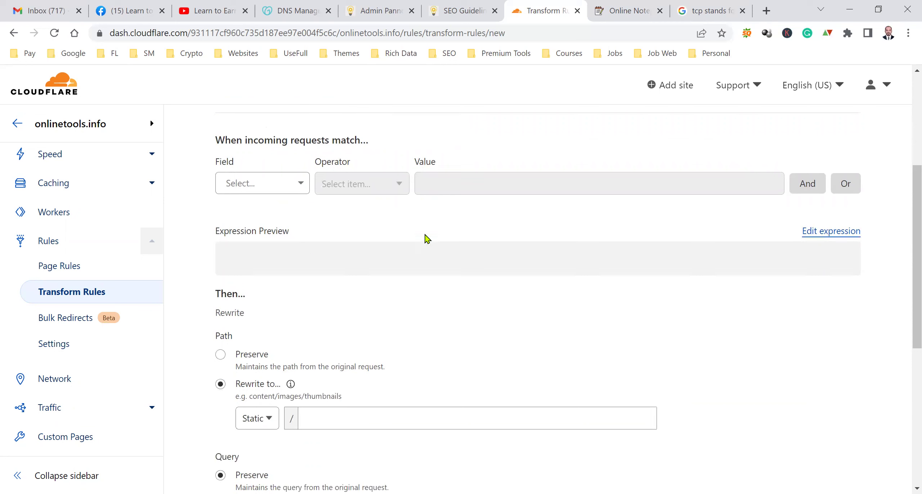
{"action": "left_click", "coordinate": [295, 191]}
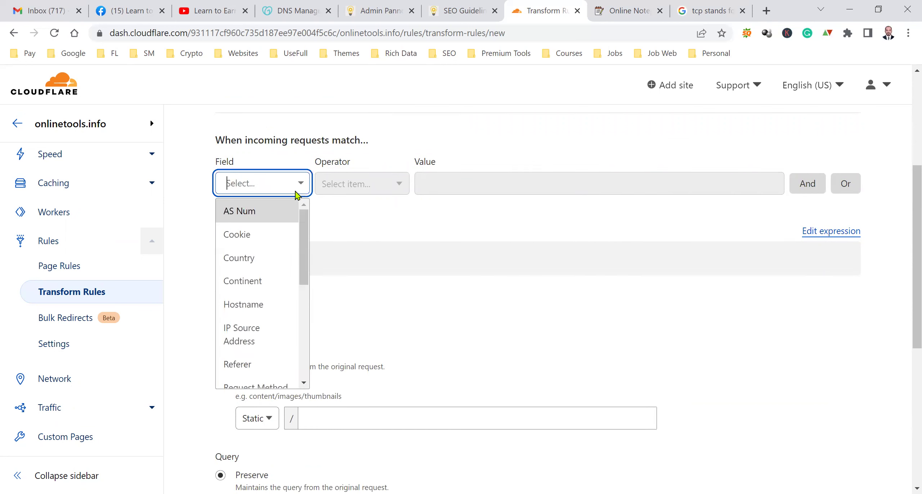
{"action": "left_click", "coordinate": [287, 252]}
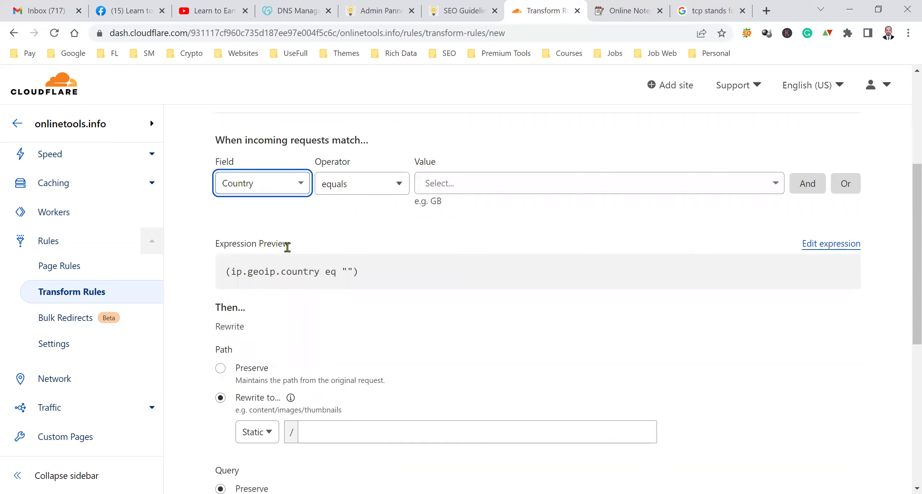
{"action": "left_click", "coordinate": [373, 191]}
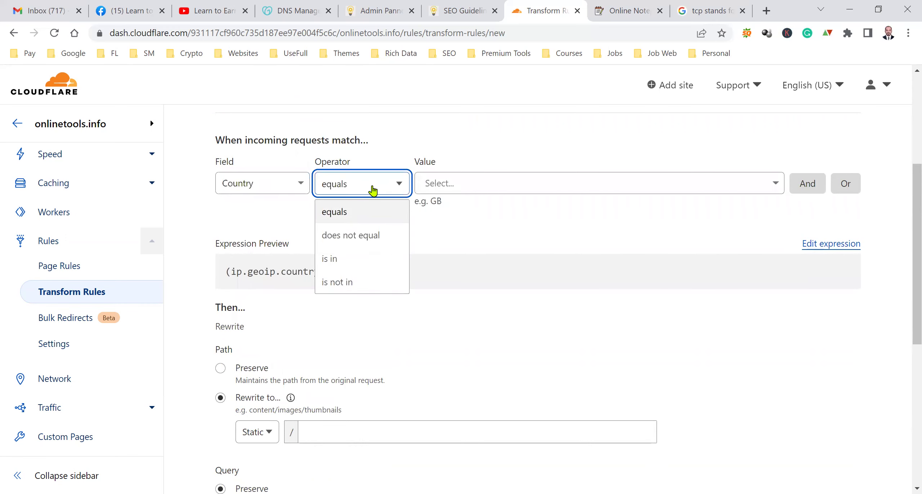
{"action": "left_click", "coordinate": [377, 212]}
{"action": "left_click", "coordinate": [436, 183]}
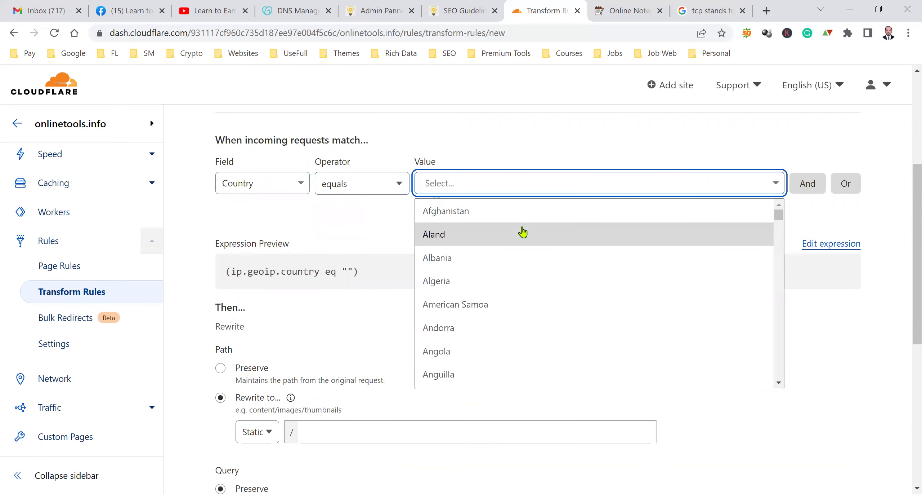
{"action": "type", "text": "paki"}
{"action": "left_click", "coordinate": [529, 212]}
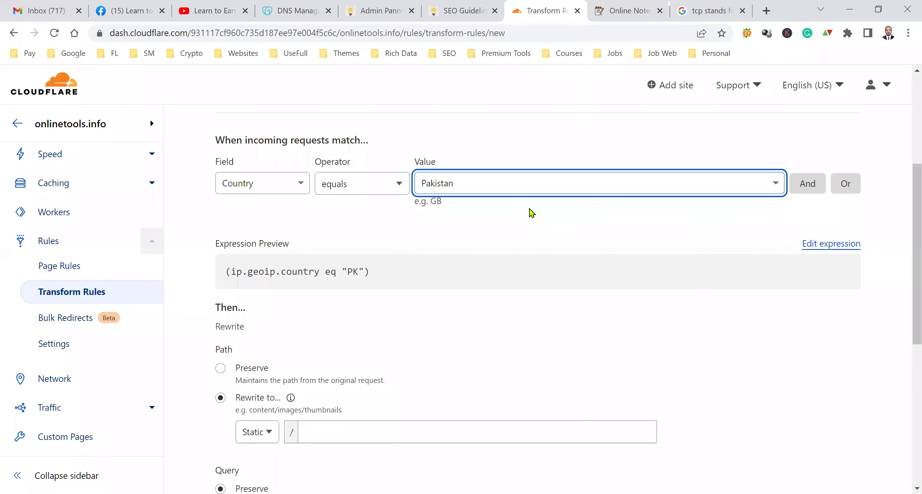
- Look at the Facebook group page, return to the rule form and set its static path rewrite to pk
{"action": "left_click", "coordinate": [144, 10]}
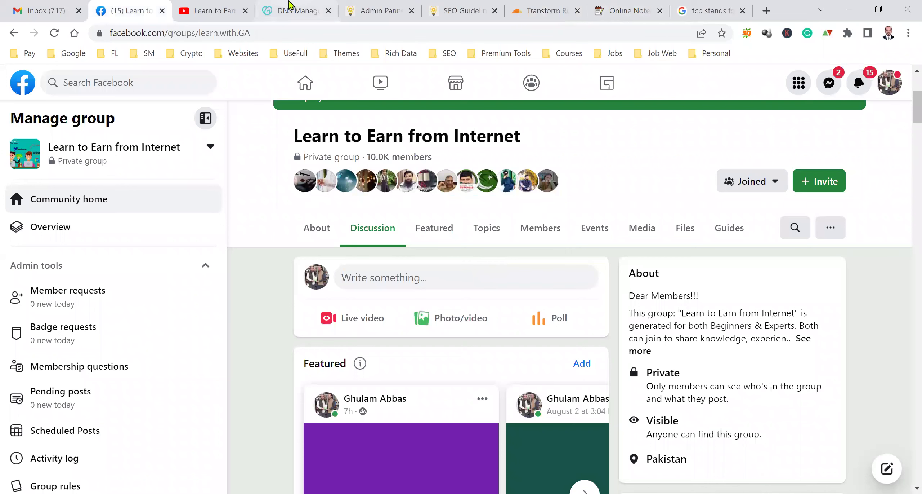
{"action": "left_click", "coordinate": [555, 10]}
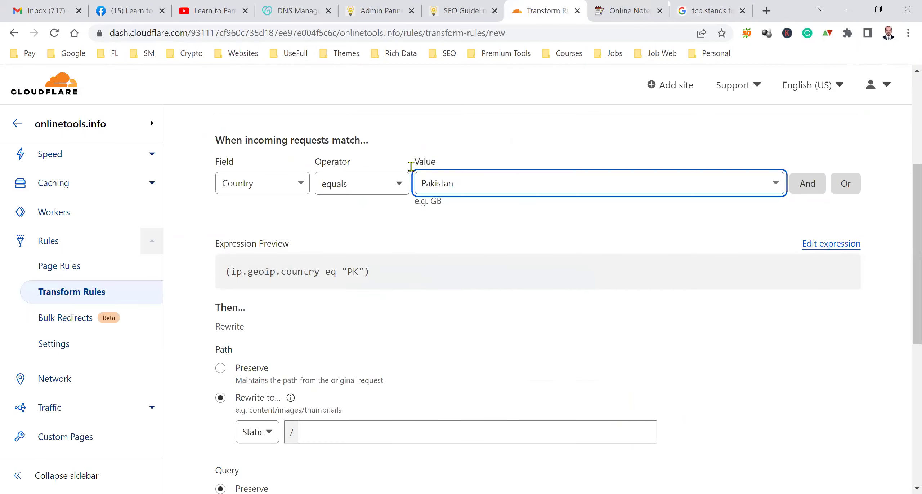
{"action": "scroll", "coordinate": [435, 309], "scroll_direction": "down", "scroll_amount": 3}
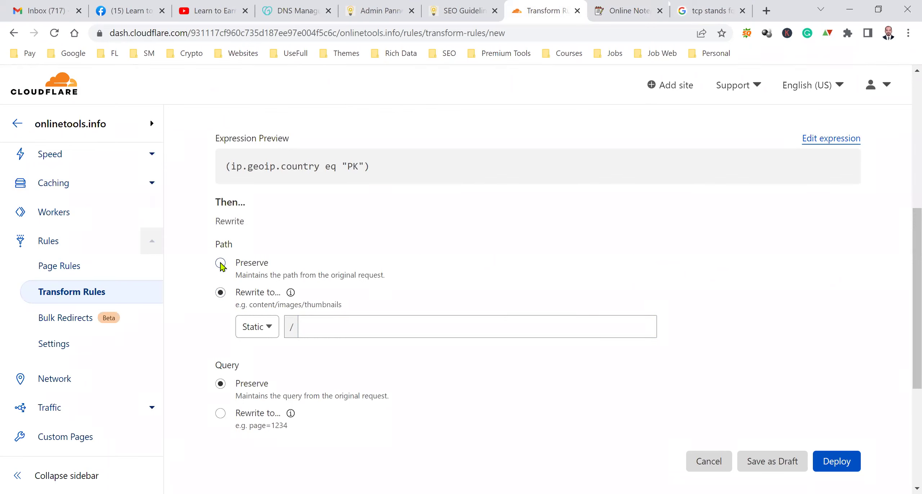
{"action": "left_click", "coordinate": [352, 334]}
{"action": "left_click", "coordinate": [351, 334]}
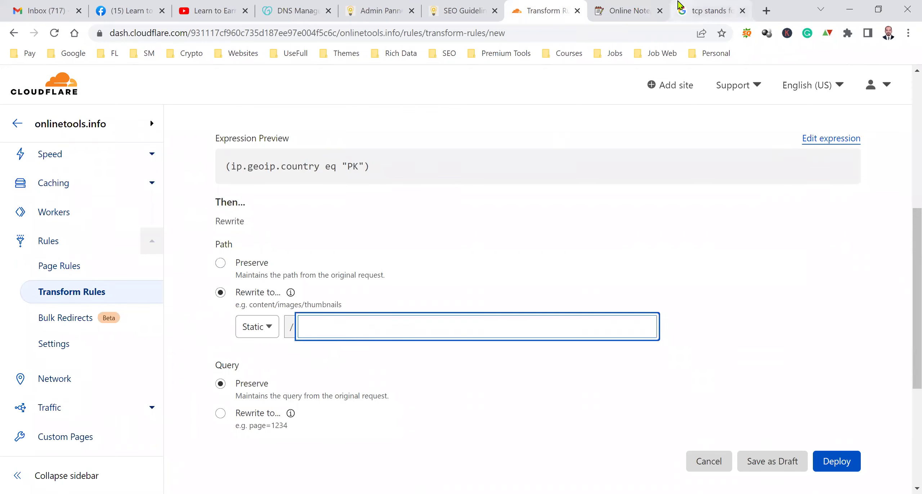
{"action": "scroll", "coordinate": [497, 231], "scroll_direction": "up", "scroll_amount": 1}
{"action": "scroll", "coordinate": [496, 230], "scroll_direction": "up", "scroll_amount": 4}
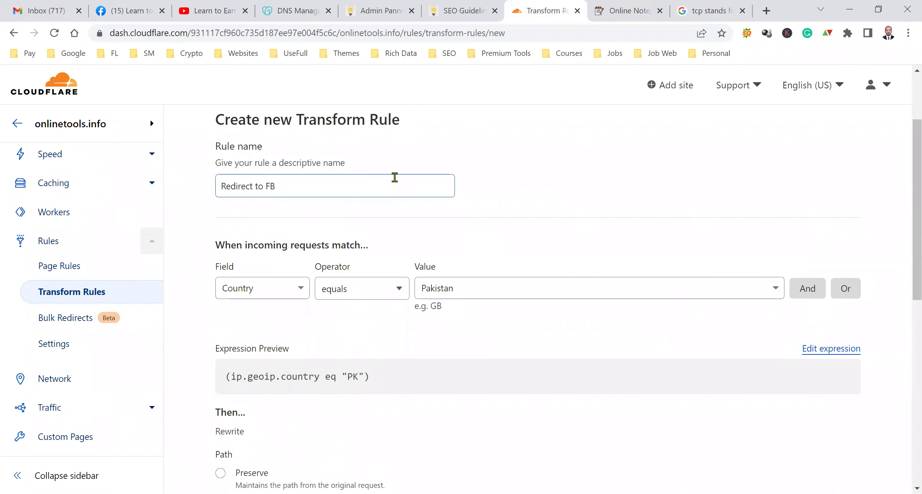
{"action": "scroll", "coordinate": [441, 241], "scroll_direction": "up", "scroll_amount": 3}
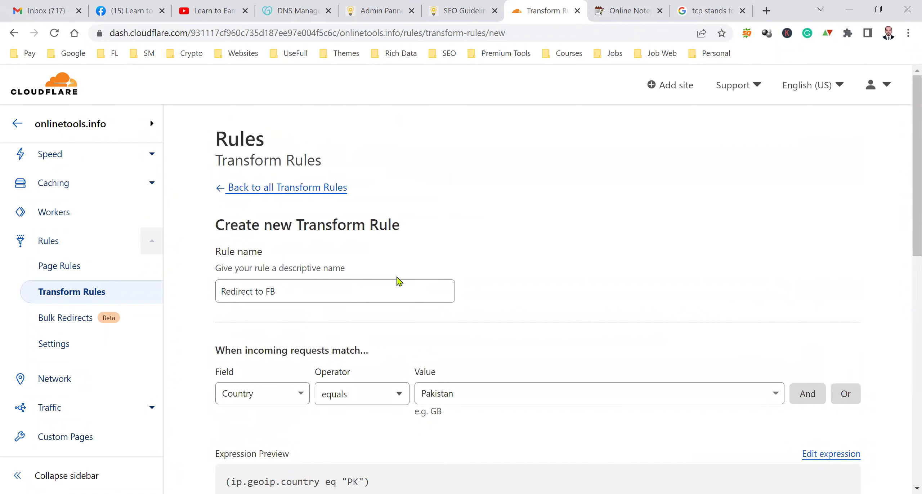
{"action": "scroll", "coordinate": [400, 281], "scroll_direction": "down", "scroll_amount": 3}
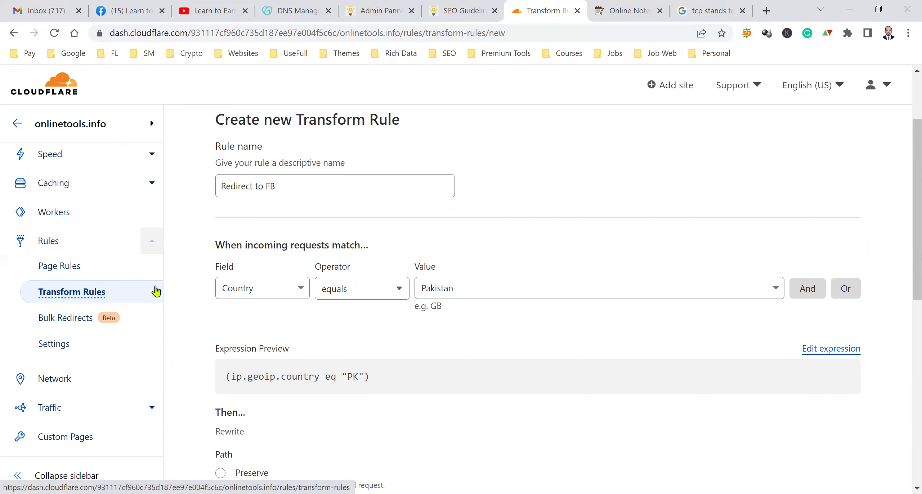
{"action": "scroll", "coordinate": [383, 346], "scroll_direction": "down", "scroll_amount": 4}
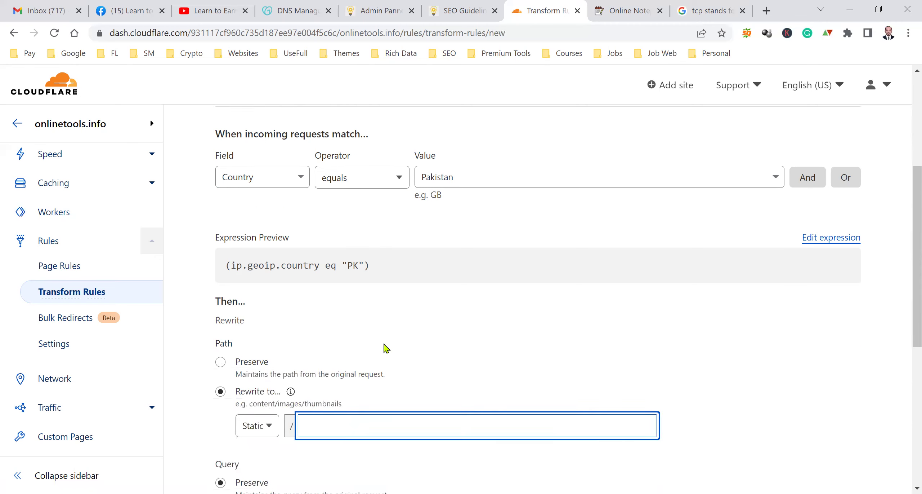
{"action": "type", "text": "pk"}
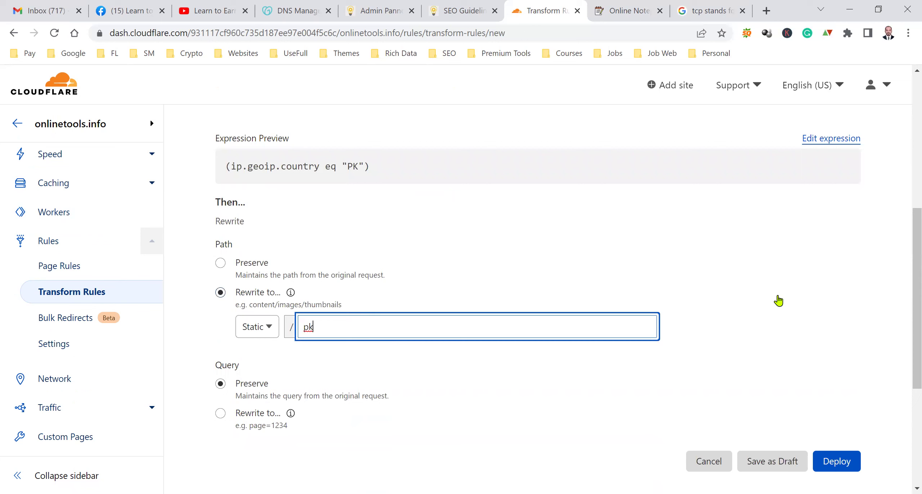
{"action": "scroll", "coordinate": [774, 301], "scroll_direction": "down", "scroll_amount": 3}
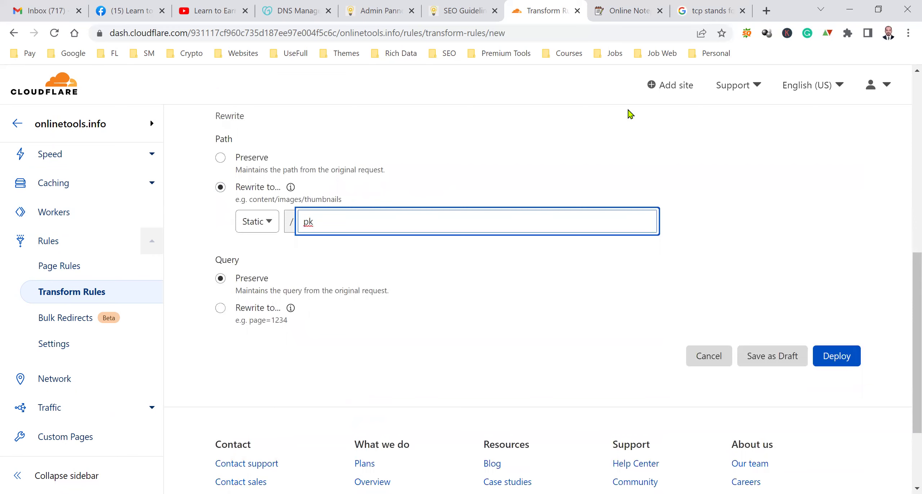
- Open google.com in a new browser tab
{"action": "left_click", "coordinate": [773, 5]}
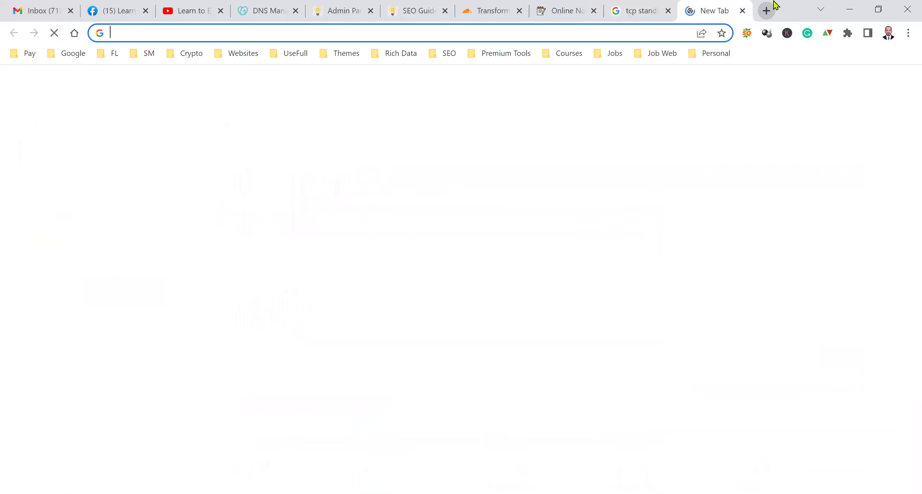
{"action": "type", "text": "goog"}
{"action": "key", "text": "BackSpace"}
{"action": "type", "text": "le."}
{"action": "key", "text": "BackSpace"}
{"action": "key", "text": "BackSpace"}
{"action": "key", "text": "BackSpace"}
{"action": "type", "text": "le.com"}
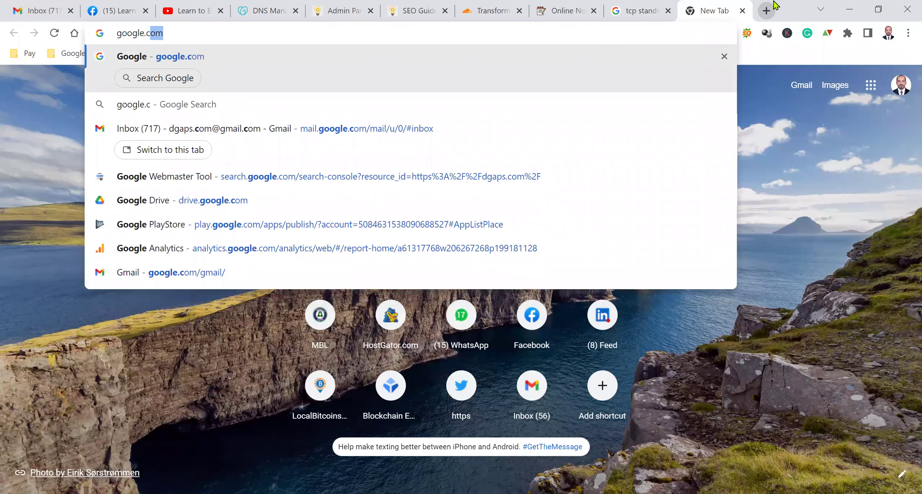
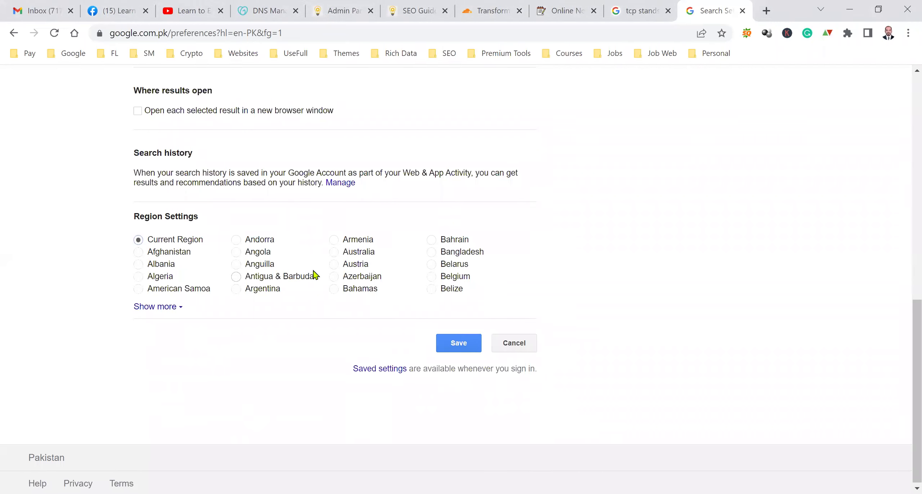
- Save the Google search settings with Current Region selected and complete the robot check
{"action": "scroll", "coordinate": [142, 241], "scroll_direction": "down", "scroll_amount": 1}
{"action": "left_click", "coordinate": [456, 352]}
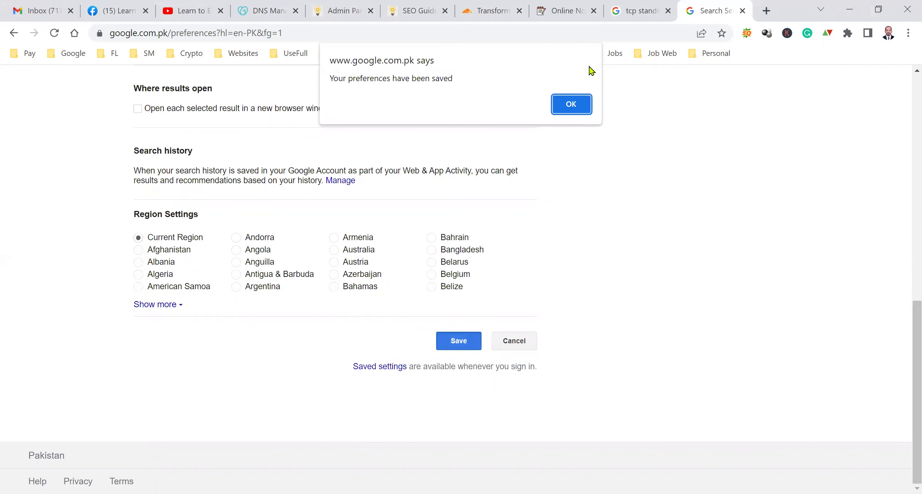
{"action": "left_click", "coordinate": [572, 100]}
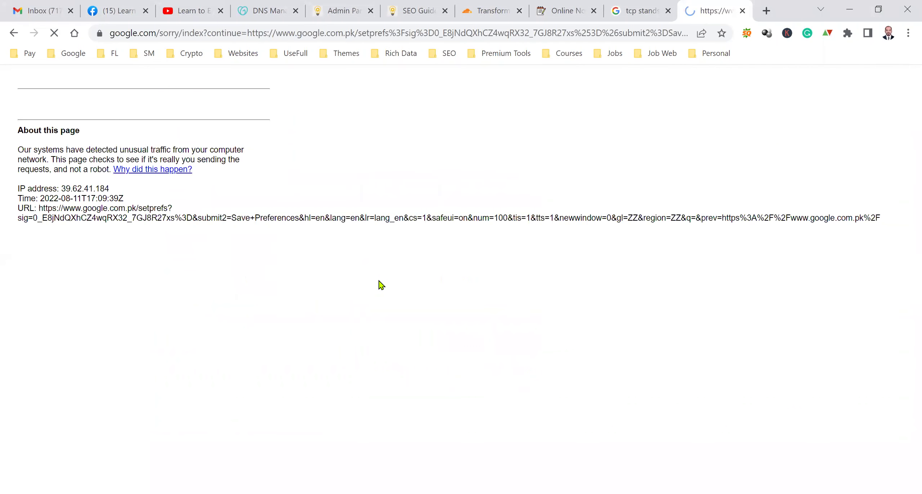
{"action": "left_click", "coordinate": [62, 137]}
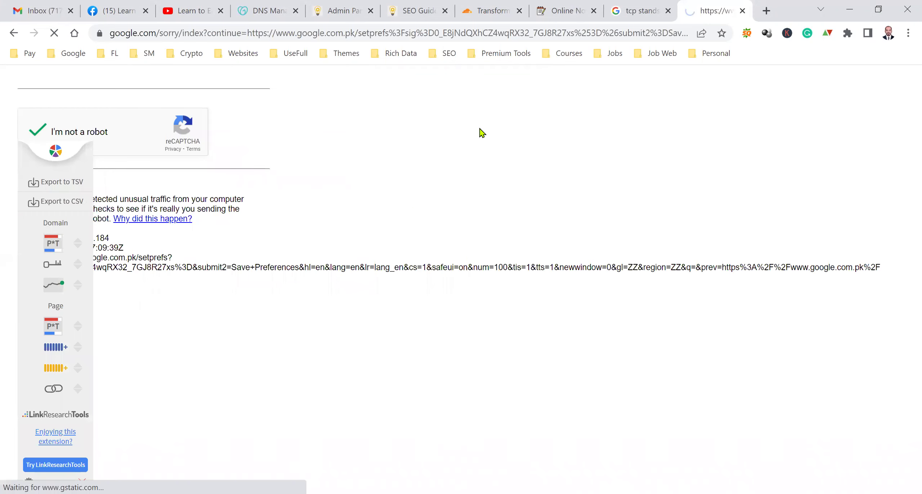
- Return to the Cloudflare transform rule form and review its rewrite option, matching condition and name
{"action": "left_click", "coordinate": [641, 10]}
{"action": "left_click", "coordinate": [569, 5]}
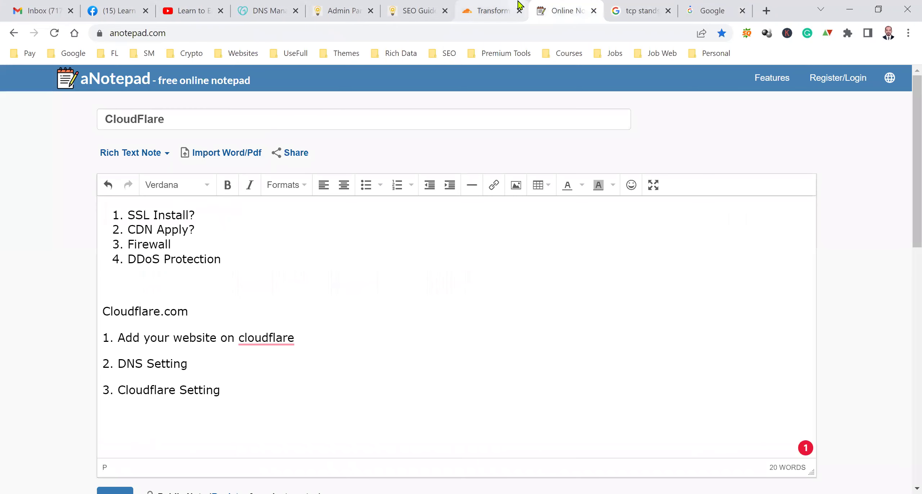
{"action": "left_click", "coordinate": [505, 13]}
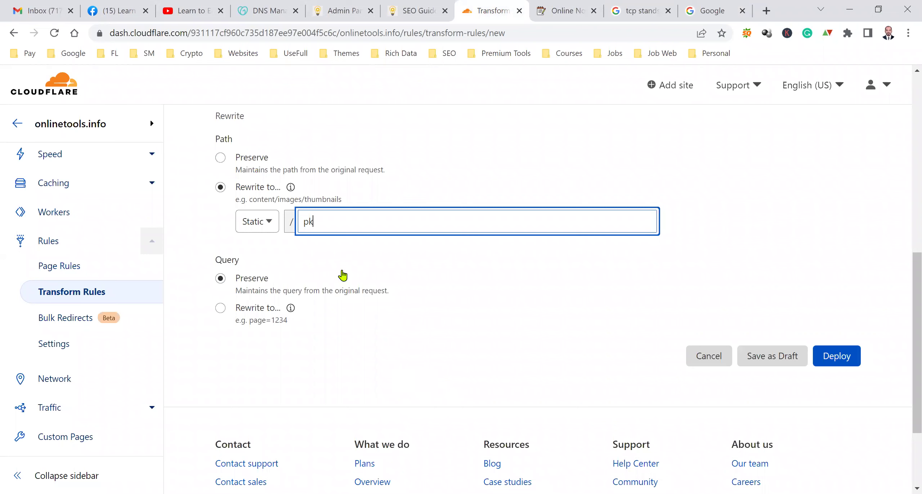
{"action": "scroll", "coordinate": [376, 271], "scroll_direction": "up", "scroll_amount": 8}
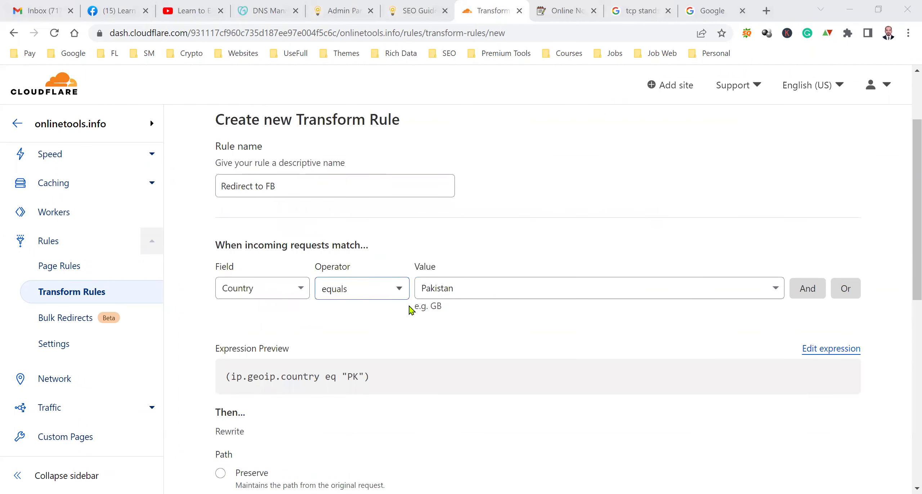
{"action": "scroll", "coordinate": [739, 335], "scroll_direction": "up", "scroll_amount": 3}
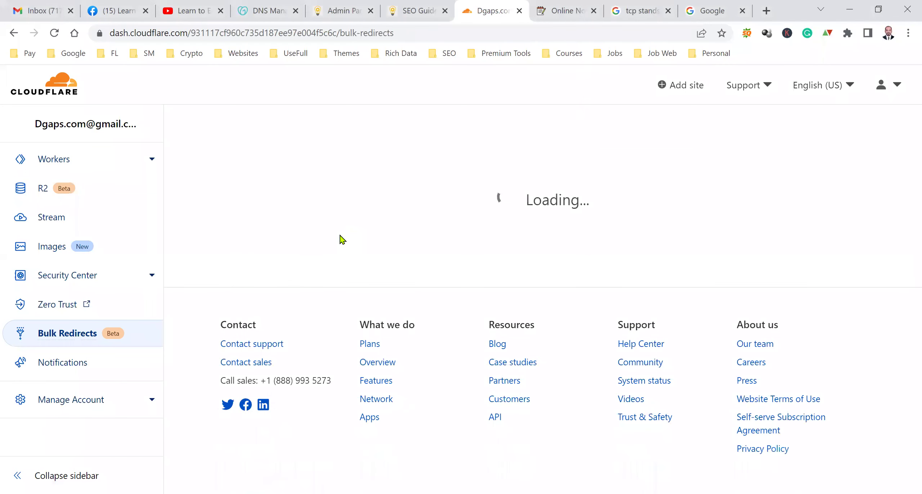
- Review the Bulk Redirects page, open the account's redirect lists configuration and look through the managed IP lists
{"action": "scroll", "coordinate": [340, 292], "scroll_direction": "down", "scroll_amount": 4}
{"action": "scroll", "coordinate": [340, 293], "scroll_direction": "up", "scroll_amount": 2}
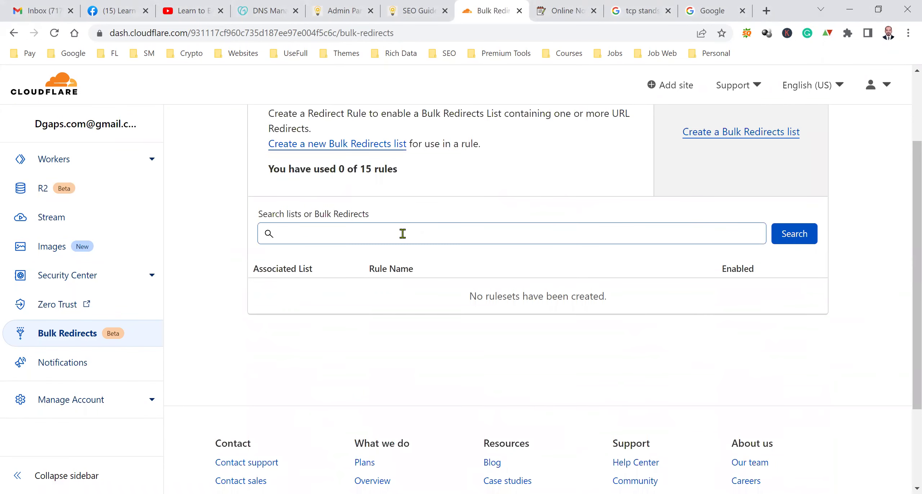
{"action": "scroll", "coordinate": [643, 278], "scroll_direction": "up", "scroll_amount": 3}
{"action": "left_click", "coordinate": [740, 241]}
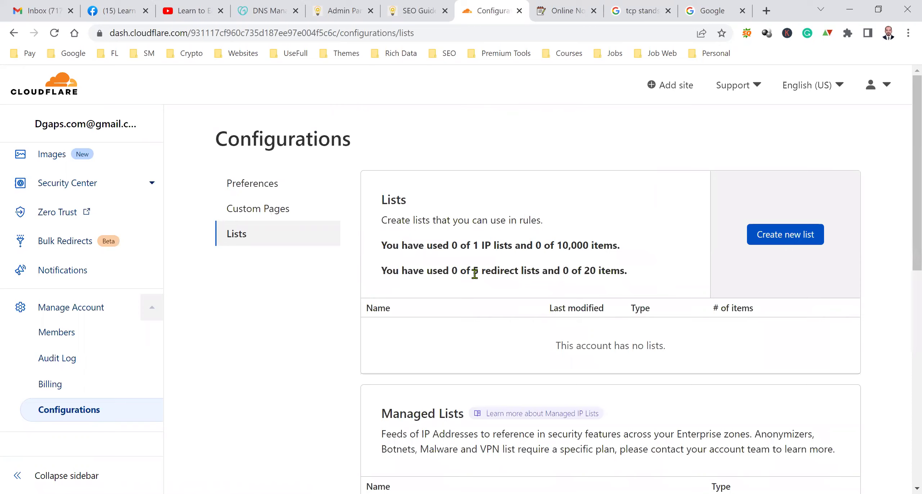
{"action": "scroll", "coordinate": [475, 273], "scroll_direction": "down", "scroll_amount": 6}
{"action": "scroll", "coordinate": [476, 278], "scroll_direction": "up", "scroll_amount": 1}
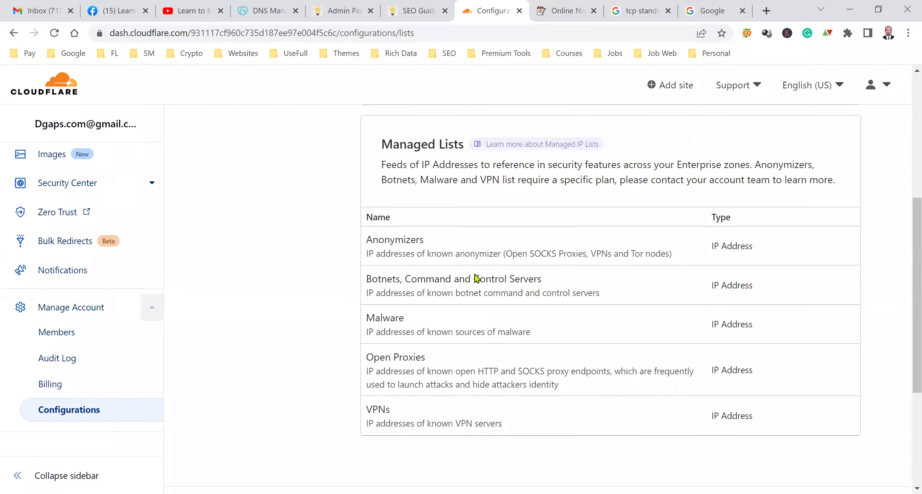
{"action": "scroll", "coordinate": [475, 275], "scroll_direction": "up", "scroll_amount": 5}
- Start a new list and try the Redirect content type, leaving its name and description empty
{"action": "left_click", "coordinate": [774, 235]}
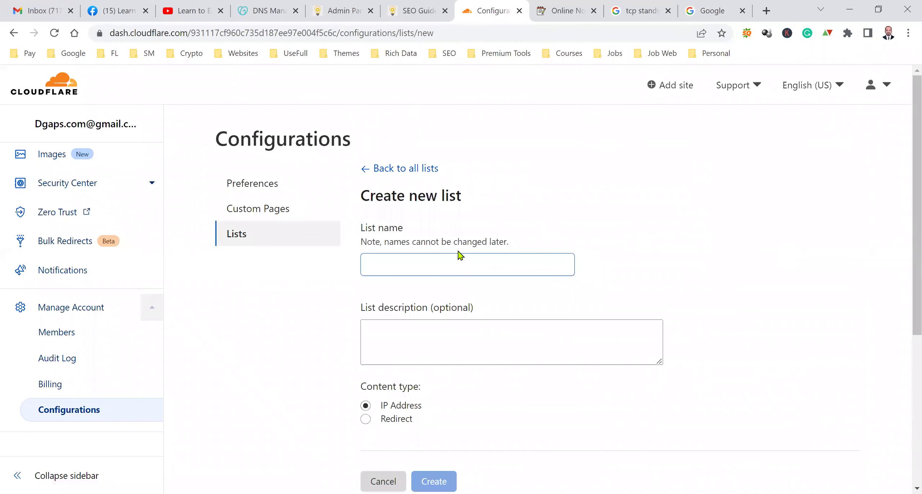
{"action": "left_click", "coordinate": [439, 262]}
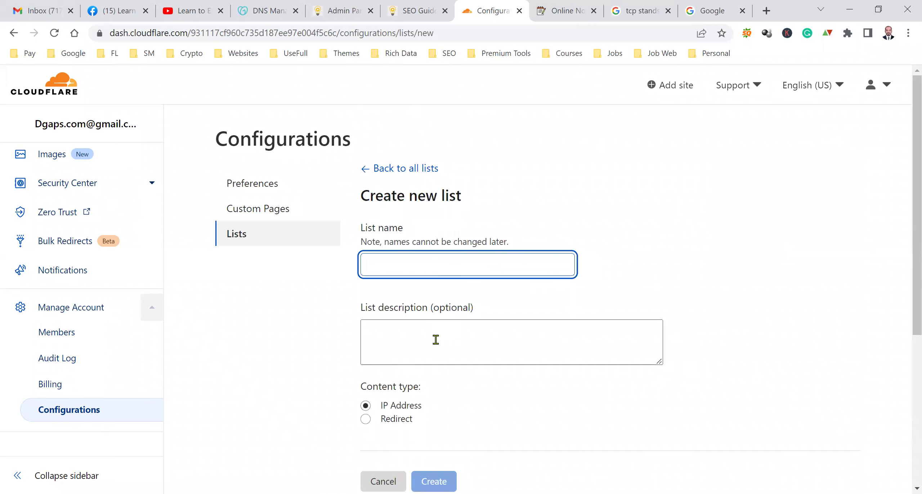
{"action": "scroll", "coordinate": [435, 339], "scroll_direction": "down", "scroll_amount": 3}
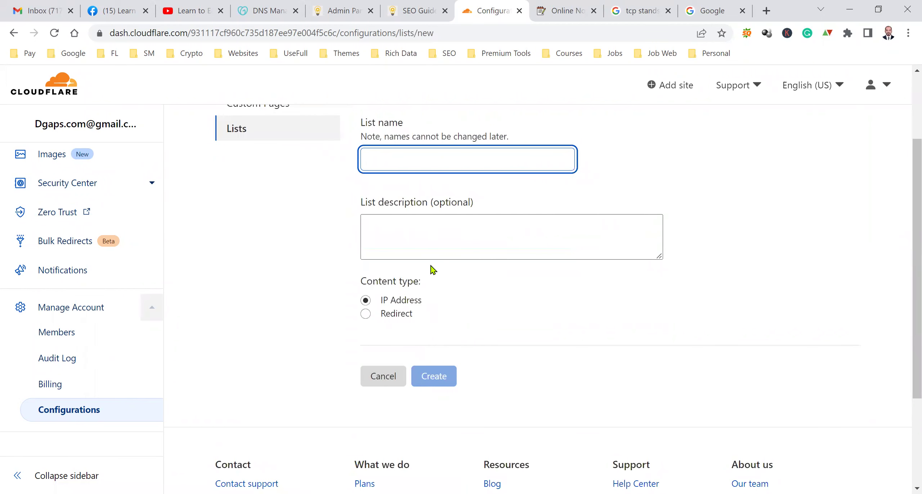
{"action": "left_click", "coordinate": [364, 317]}
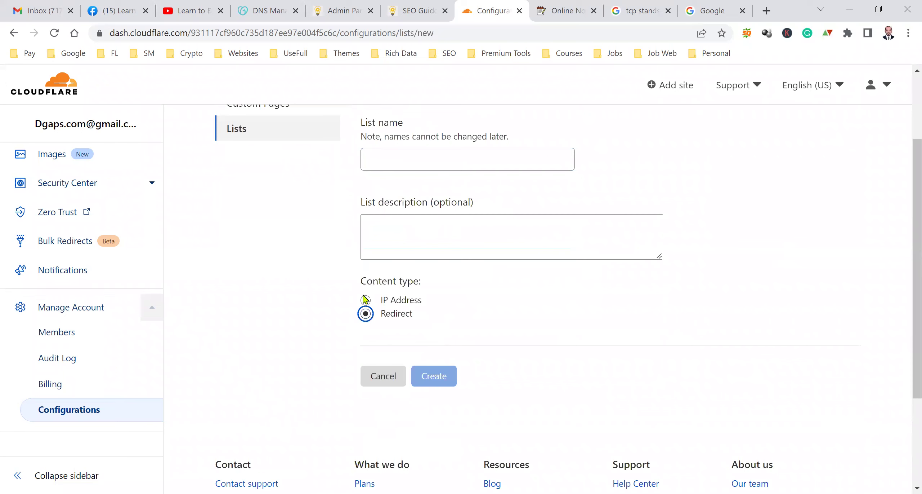
{"action": "scroll", "coordinate": [213, 293], "scroll_direction": "up", "scroll_amount": 3}
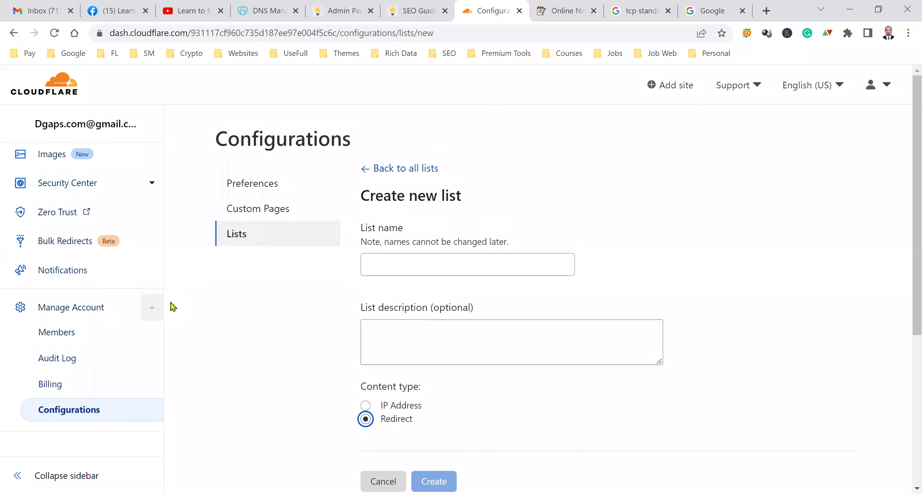
- Look at the account configuration's custom pages and preferences, including the Editing Permission option
{"action": "left_click", "coordinate": [251, 215]}
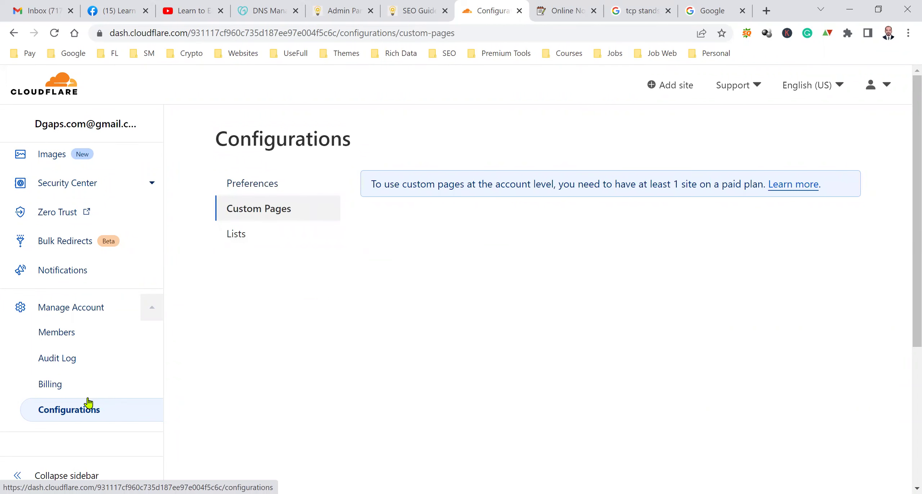
{"action": "left_click", "coordinate": [67, 335]}
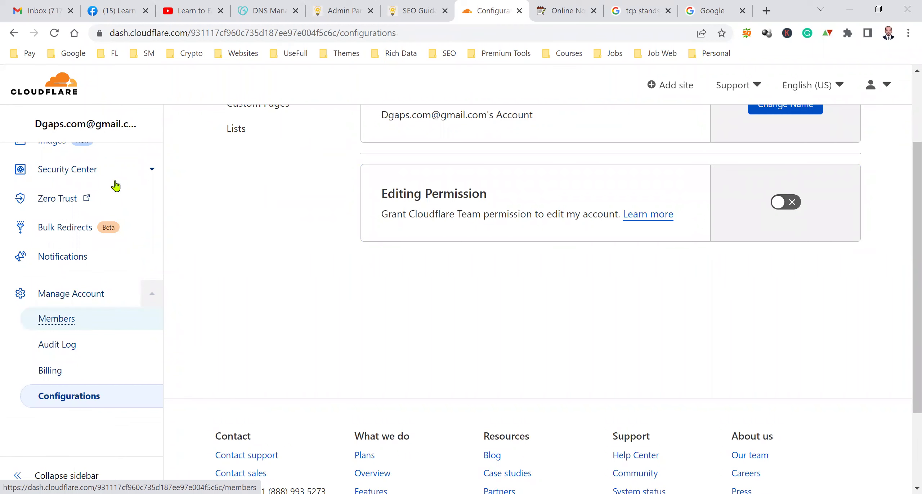
{"action": "scroll", "coordinate": [94, 166], "scroll_direction": "up", "scroll_amount": 8}
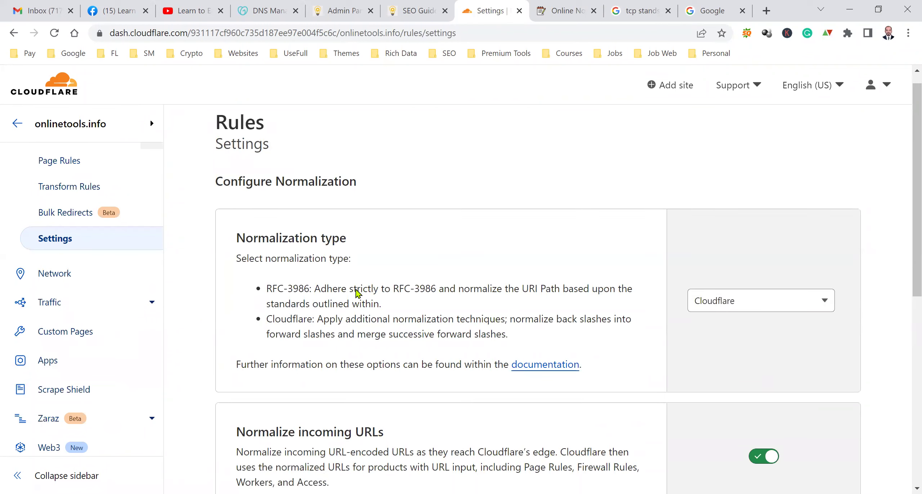
- Review the URL normalization options in the rules settings of onlinetools.info, covering normalization type, incoming URLs and URLs to origin
{"action": "scroll", "coordinate": [529, 225], "scroll_direction": "down", "scroll_amount": 3}
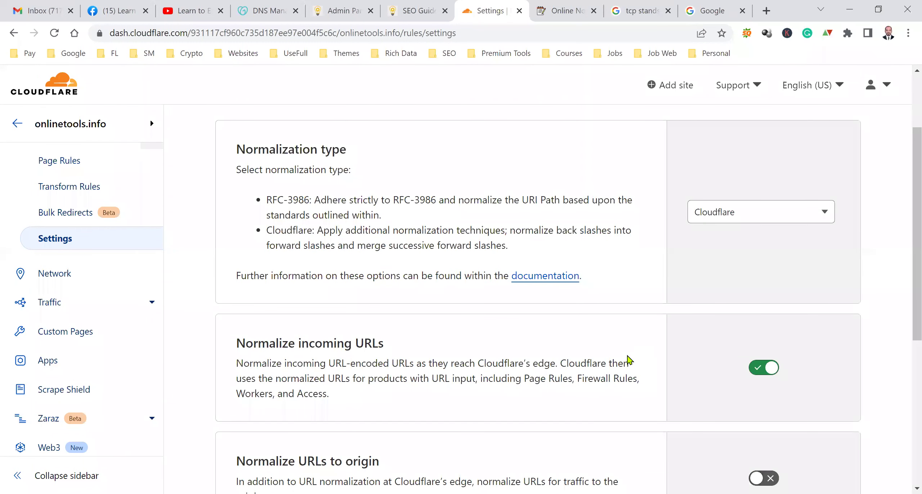
{"action": "scroll", "coordinate": [629, 359], "scroll_direction": "down", "scroll_amount": 3}
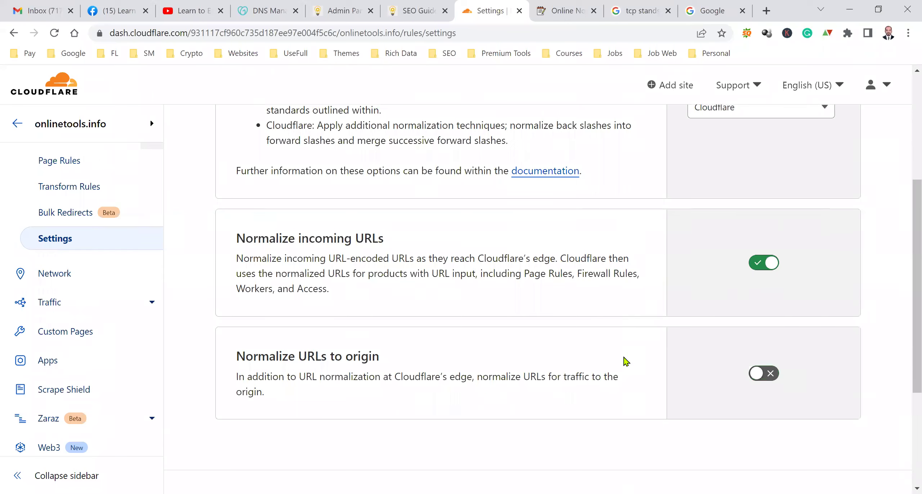
{"action": "scroll", "coordinate": [626, 360], "scroll_direction": "down", "scroll_amount": 3}
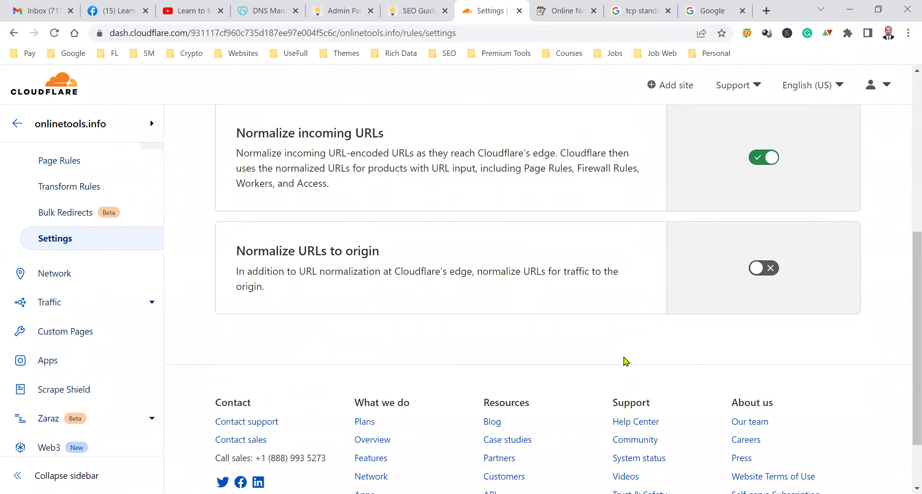
- Examine the site's network settings from HTTP/2 through IPv6, WebSockets, Onion Routing and IP Geolocation to the True-Client-IP Header
{"action": "left_click", "coordinate": [59, 274]}
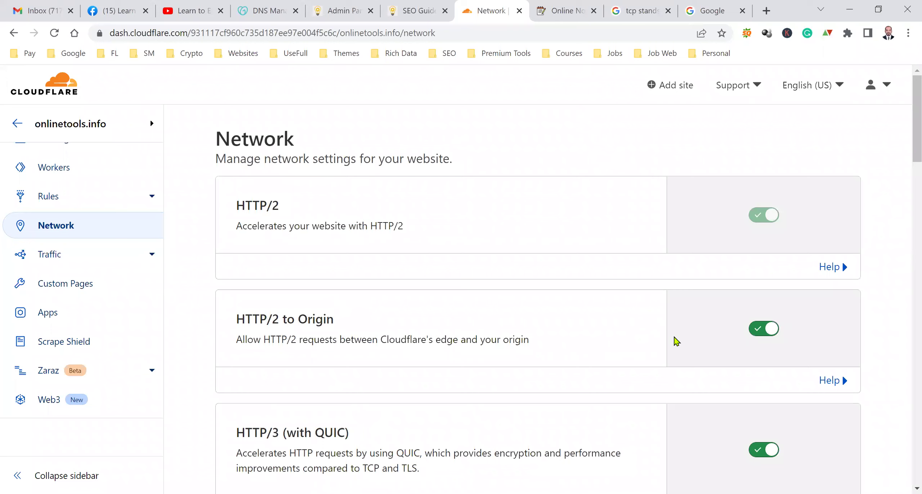
{"action": "scroll", "coordinate": [576, 360], "scroll_direction": "down", "scroll_amount": 3}
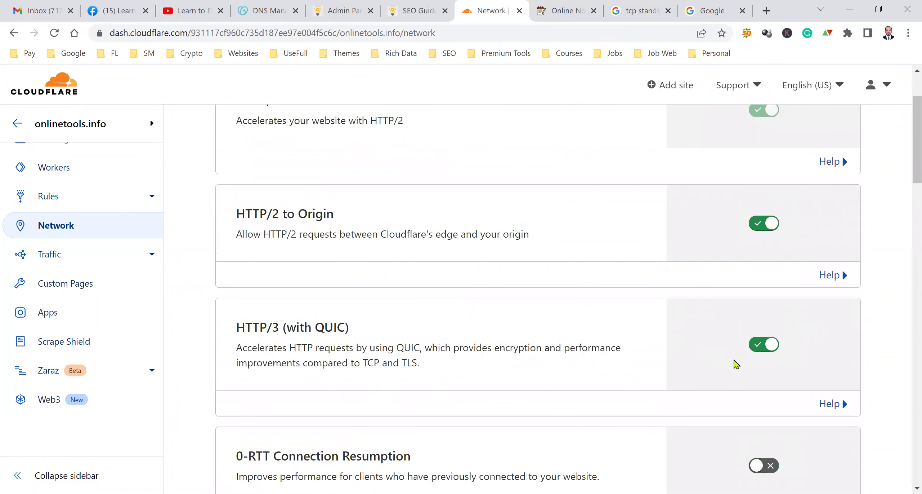
{"action": "scroll", "coordinate": [739, 364], "scroll_direction": "down", "scroll_amount": 3}
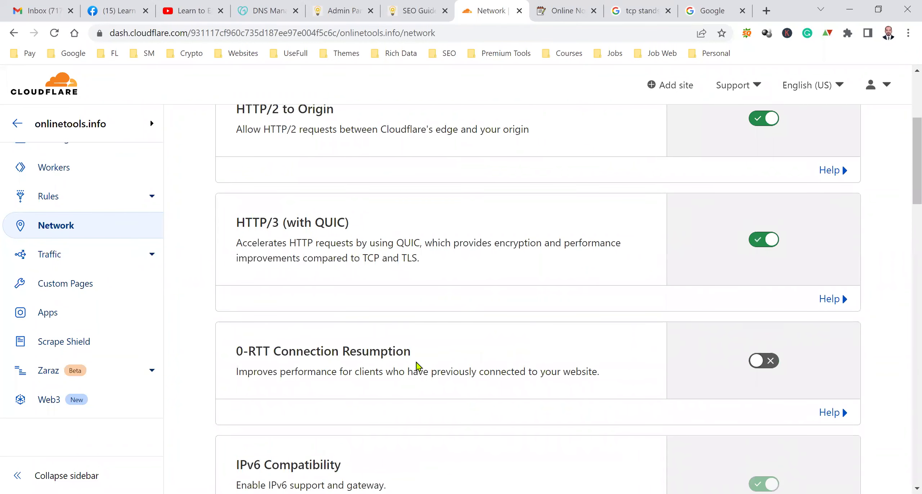
{"action": "scroll", "coordinate": [749, 380], "scroll_direction": "down", "scroll_amount": 6}
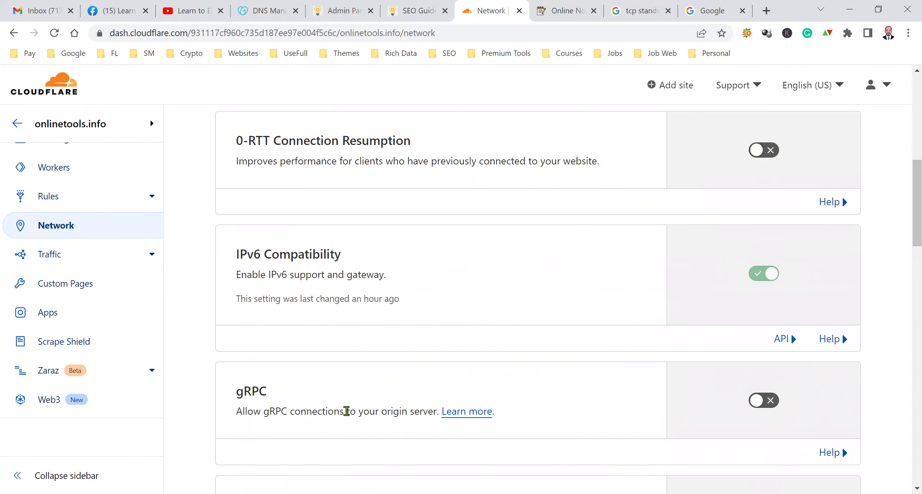
{"action": "scroll", "coordinate": [360, 407], "scroll_direction": "down", "scroll_amount": 3}
{"action": "scroll", "coordinate": [332, 355], "scroll_direction": "down", "scroll_amount": 3}
{"action": "scroll", "coordinate": [576, 341], "scroll_direction": "down", "scroll_amount": 3}
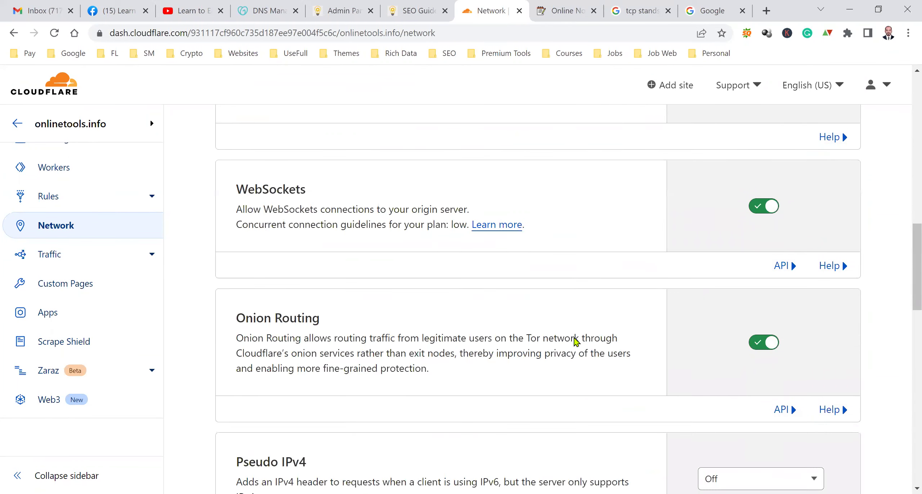
{"action": "scroll", "coordinate": [402, 345], "scroll_direction": "down", "scroll_amount": 6}
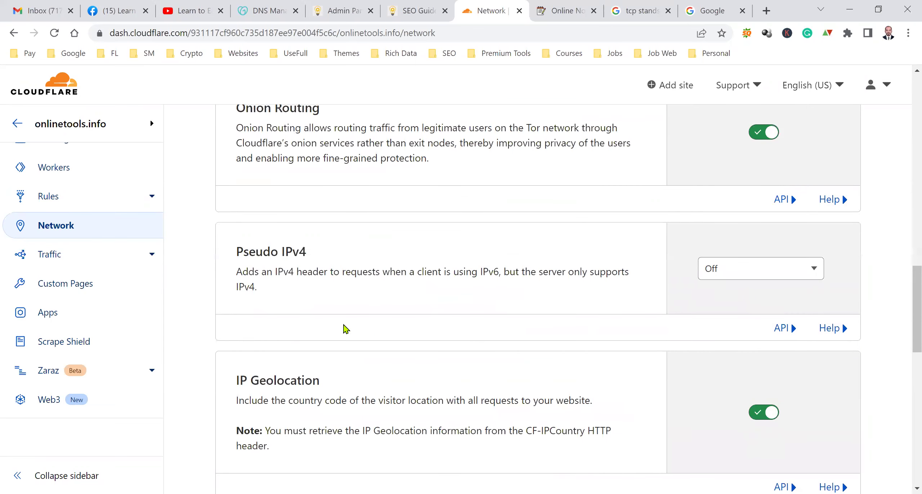
{"action": "scroll", "coordinate": [614, 328], "scroll_direction": "down", "scroll_amount": 3}
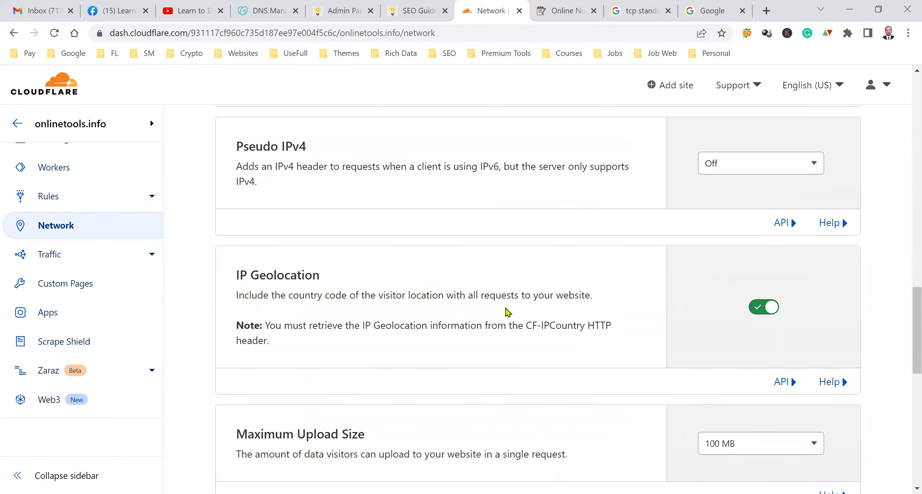
{"action": "scroll", "coordinate": [507, 311], "scroll_direction": "down", "scroll_amount": 6}
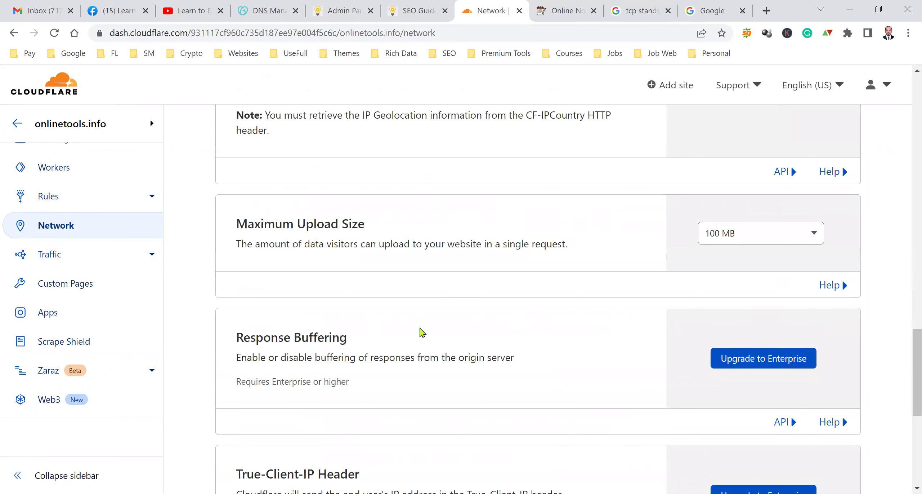
{"action": "scroll", "coordinate": [365, 359], "scroll_direction": "down", "scroll_amount": 6}
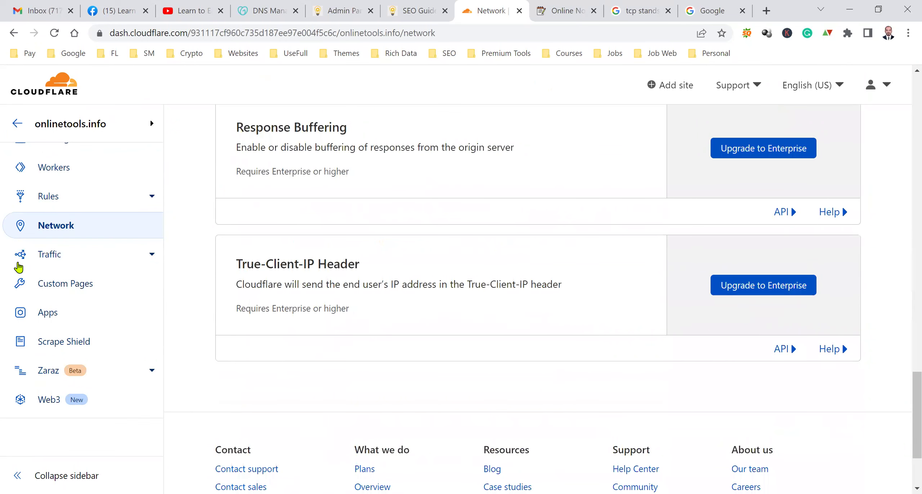
- Review the Argo Smart Routing description with its pricing table and the Cloudflare Tunnel page in the site's traffic section
{"action": "left_click", "coordinate": [48, 256]}
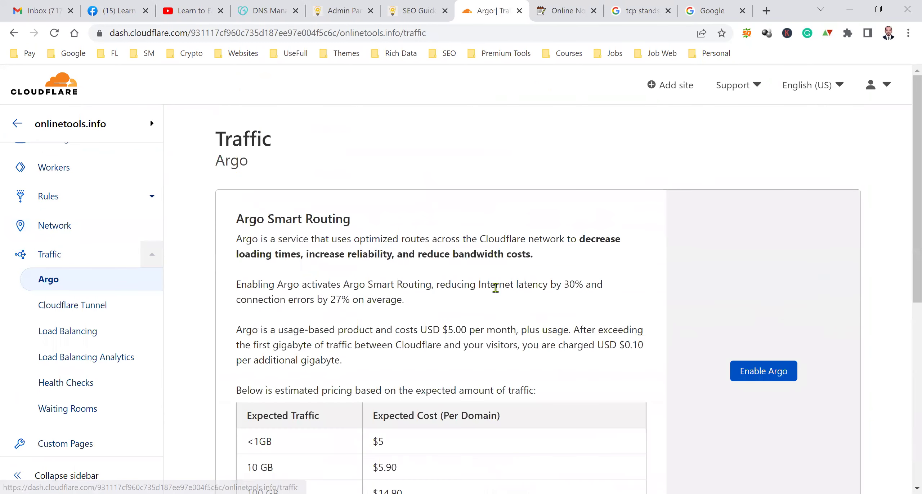
{"action": "scroll", "coordinate": [494, 287], "scroll_direction": "down", "scroll_amount": 6}
{"action": "scroll", "coordinate": [498, 292], "scroll_direction": "up", "scroll_amount": 6}
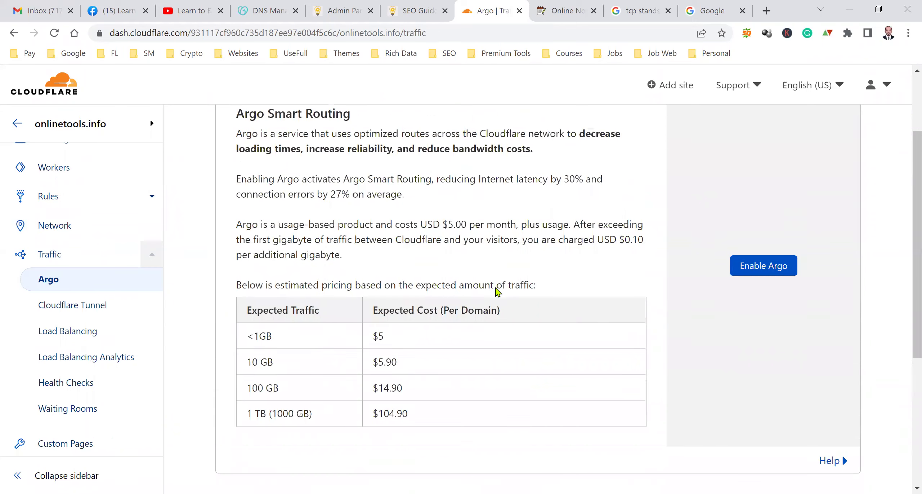
{"action": "scroll", "coordinate": [499, 292], "scroll_direction": "down", "scroll_amount": 6}
{"action": "scroll", "coordinate": [497, 291], "scroll_direction": "down", "scroll_amount": 3}
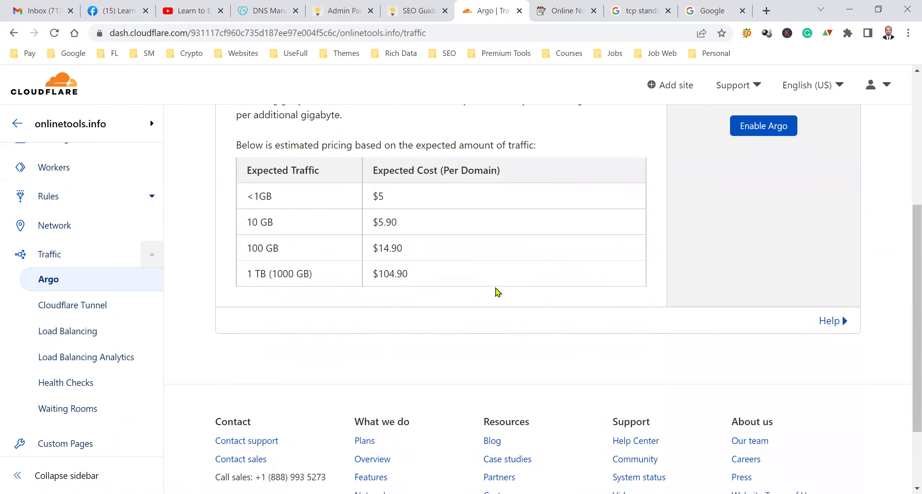
{"action": "left_click", "coordinate": [92, 306]}
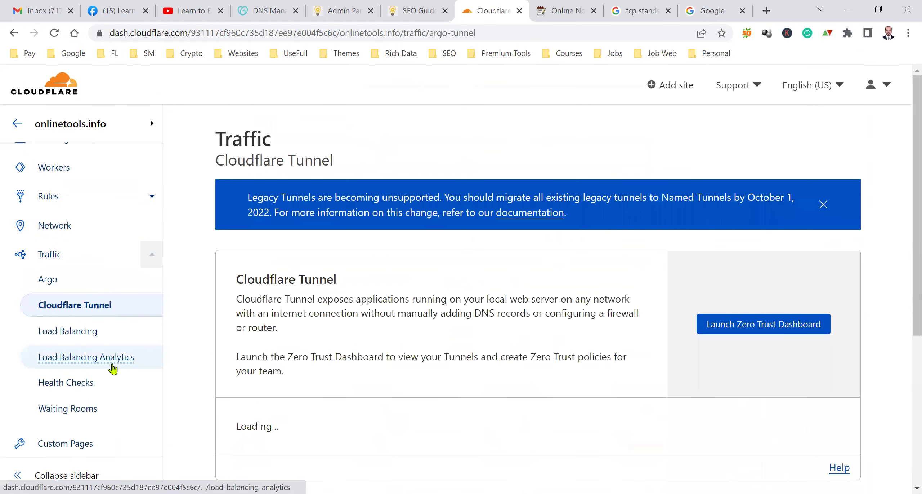
{"action": "scroll", "coordinate": [339, 339], "scroll_direction": "down", "scroll_amount": 5}
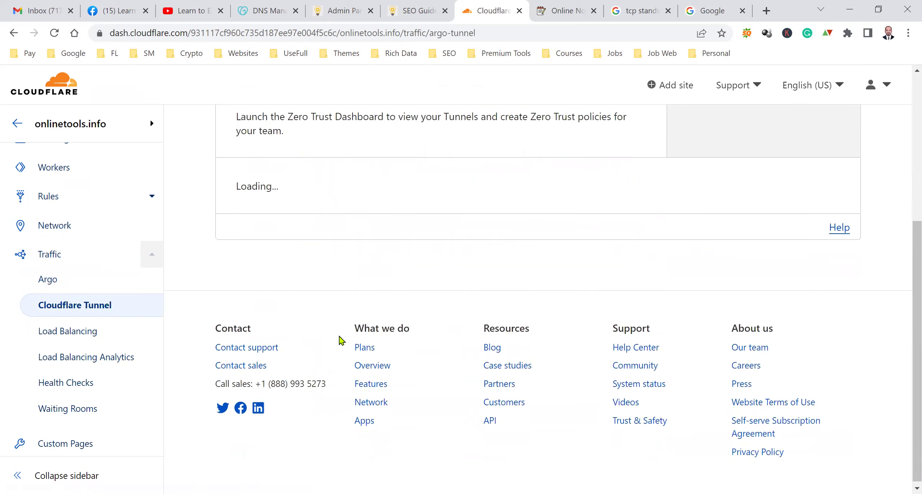
- Examine the site's Load Balancing overview and its Load Balancing Analytics page
{"action": "left_click", "coordinate": [105, 337]}
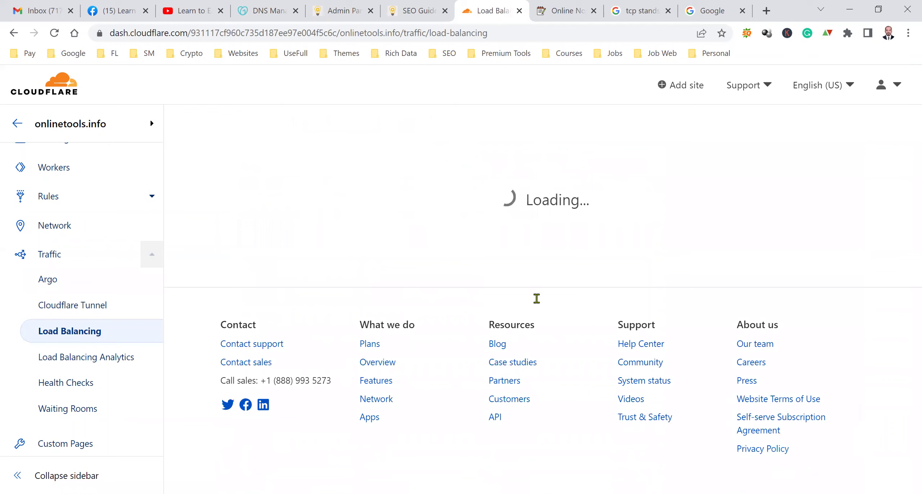
{"action": "scroll", "coordinate": [538, 304], "scroll_direction": "down", "scroll_amount": 6}
{"action": "scroll", "coordinate": [539, 304], "scroll_direction": "up", "scroll_amount": 3}
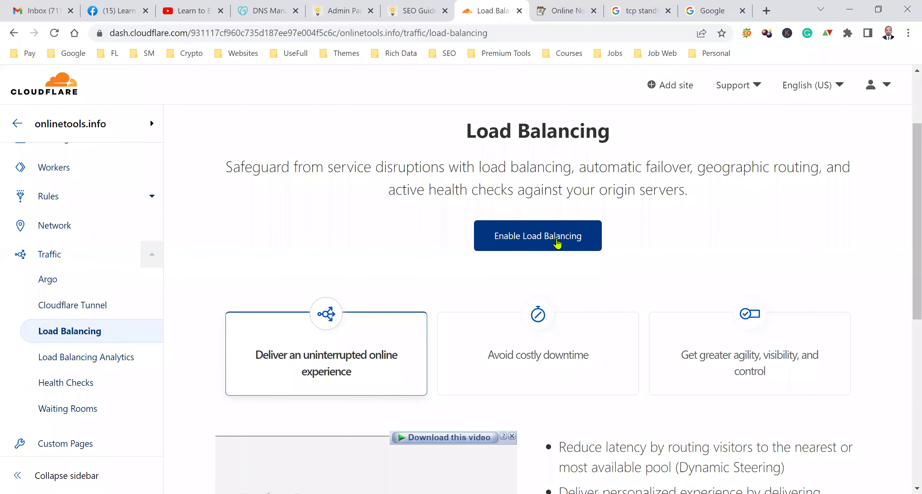
{"action": "scroll", "coordinate": [558, 243], "scroll_direction": "down", "scroll_amount": 10}
{"action": "scroll", "coordinate": [557, 243], "scroll_direction": "up", "scroll_amount": 7}
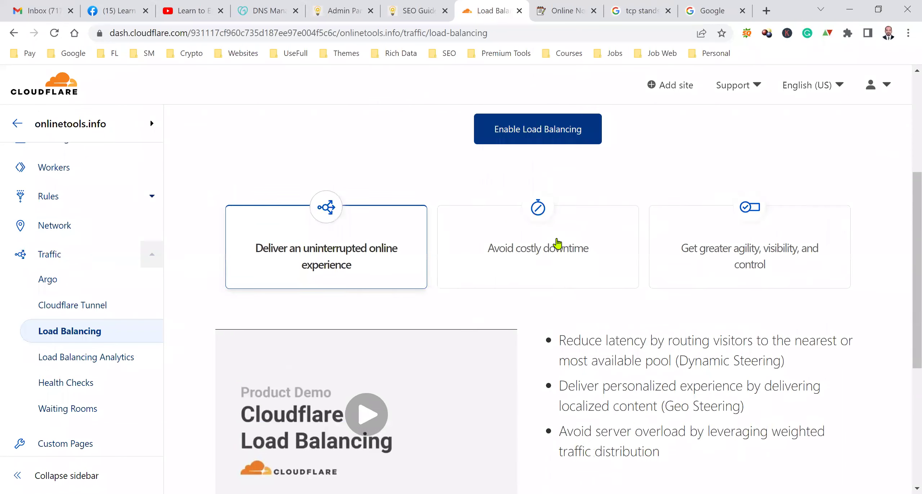
{"action": "scroll", "coordinate": [557, 243], "scroll_direction": "up", "scroll_amount": 2}
{"action": "left_click", "coordinate": [109, 370]}
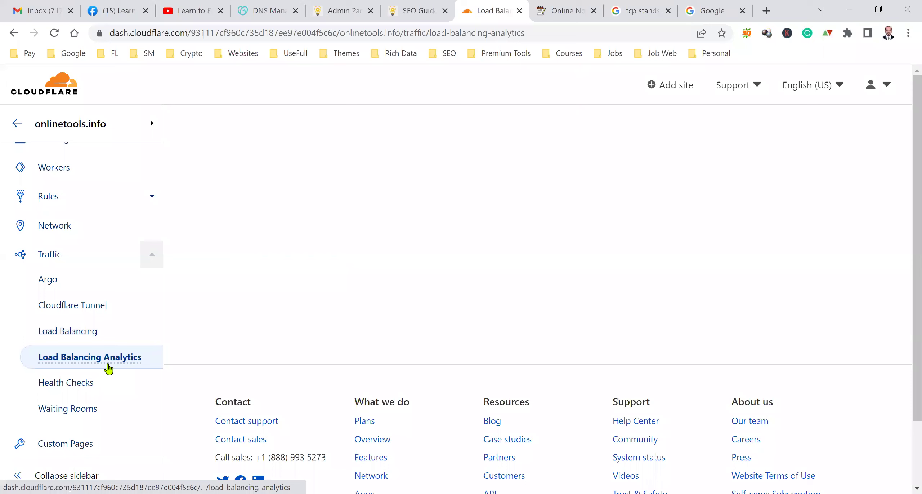
{"action": "scroll", "coordinate": [492, 352], "scroll_direction": "down", "scroll_amount": 5}
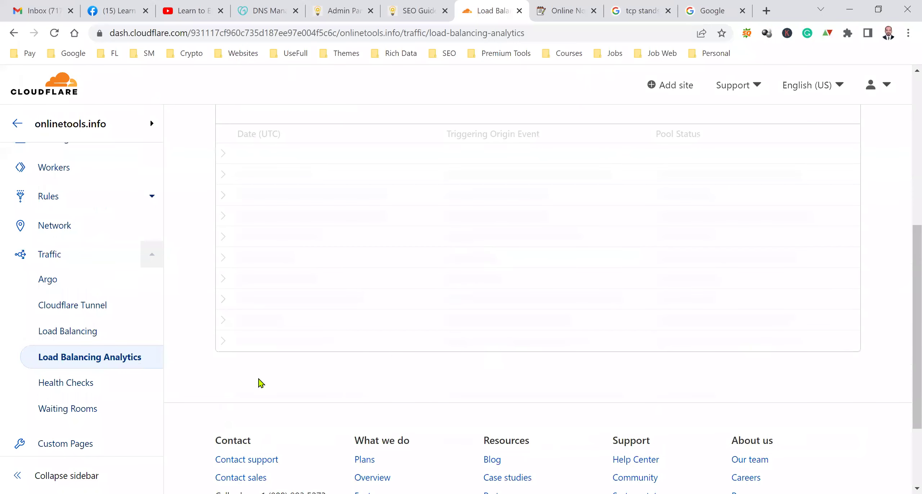
- View the site's Health Checks page, including the area for managing configured checks
{"action": "left_click", "coordinate": [104, 386]}
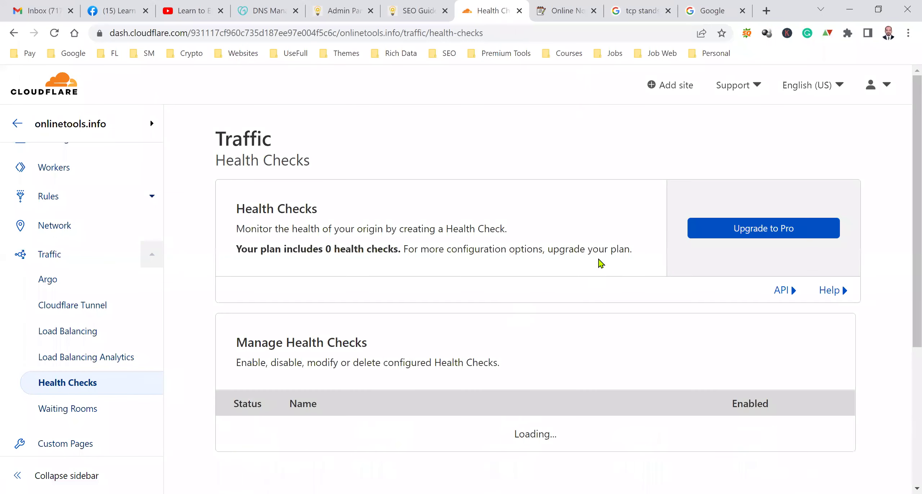
{"action": "scroll", "coordinate": [601, 263], "scroll_direction": "down", "scroll_amount": 3}
{"action": "scroll", "coordinate": [601, 263], "scroll_direction": "up", "scroll_amount": 3}
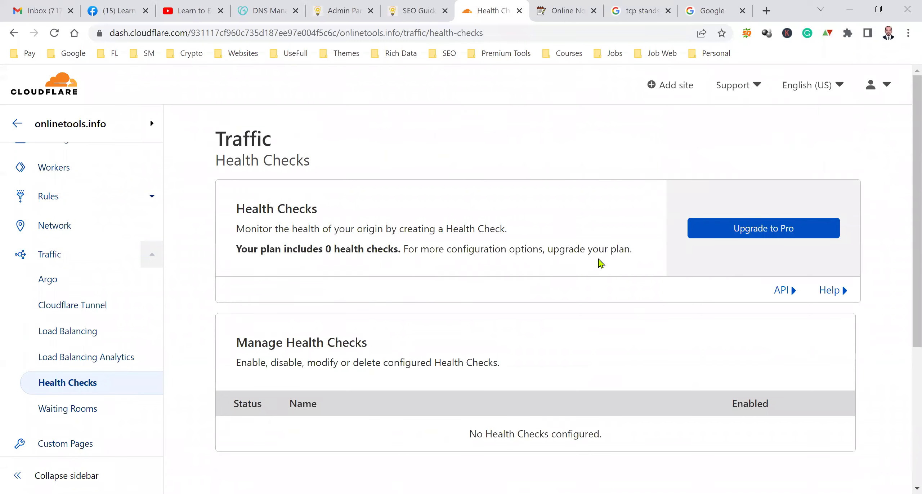
- Finish viewing the Health Checks page and review the Waiting Rooms description in the site's traffic section
{"action": "scroll", "coordinate": [487, 310], "scroll_direction": "down", "scroll_amount": 6}
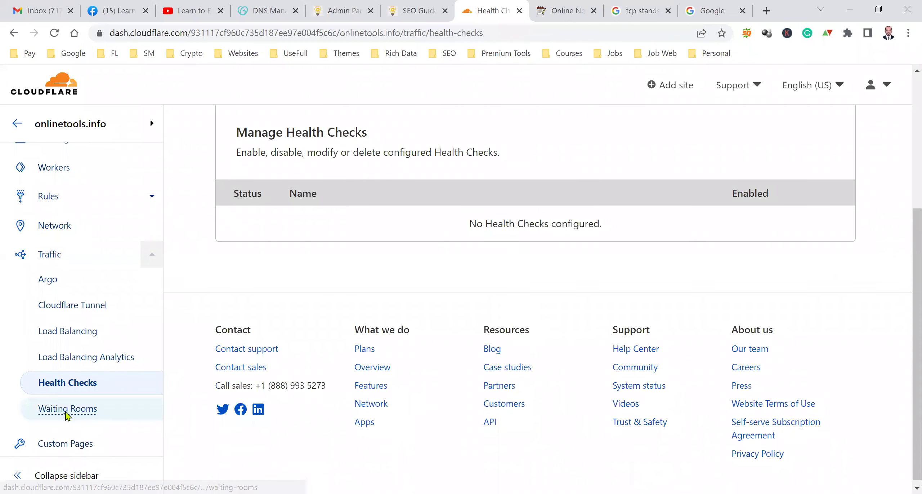
{"action": "left_click", "coordinate": [63, 409]}
{"action": "scroll", "coordinate": [370, 278], "scroll_direction": "down", "scroll_amount": 6}
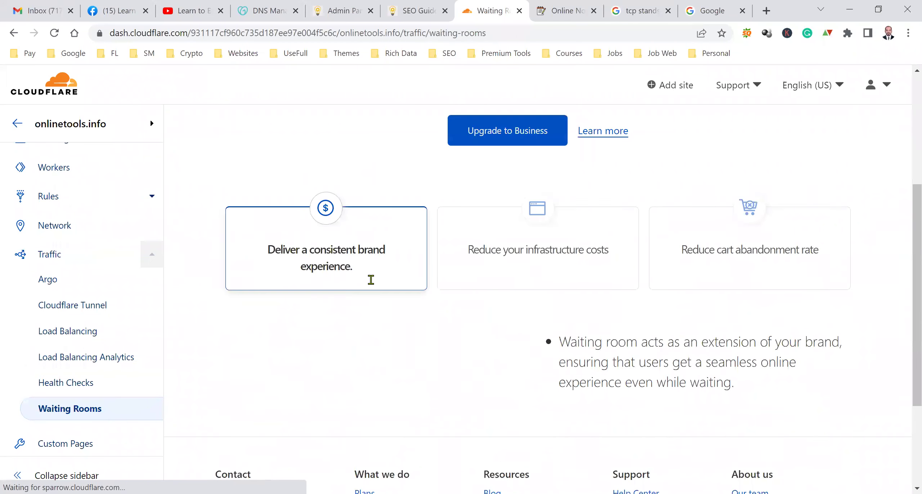
{"action": "scroll", "coordinate": [7, 378], "scroll_direction": "down", "scroll_amount": 3}
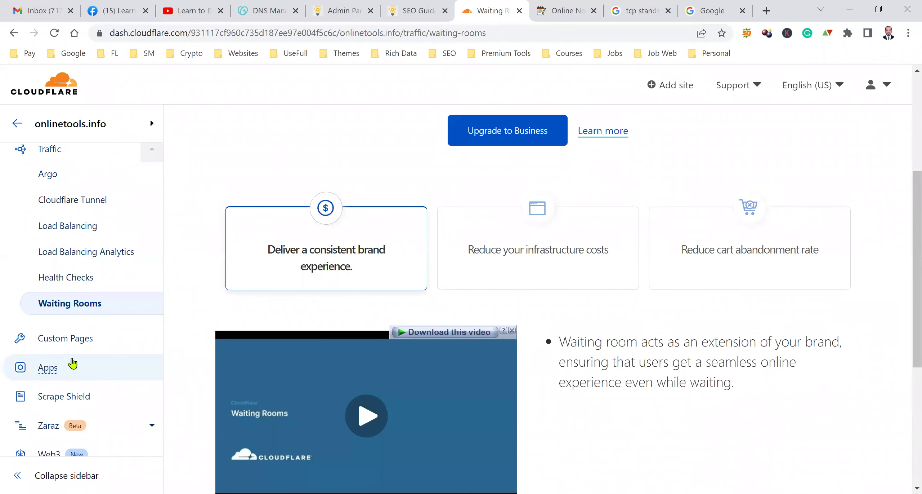
- Review the site's Custom Pages options, from IP/Country Block through the class error pages to 429 errors
{"action": "left_click", "coordinate": [83, 351]}
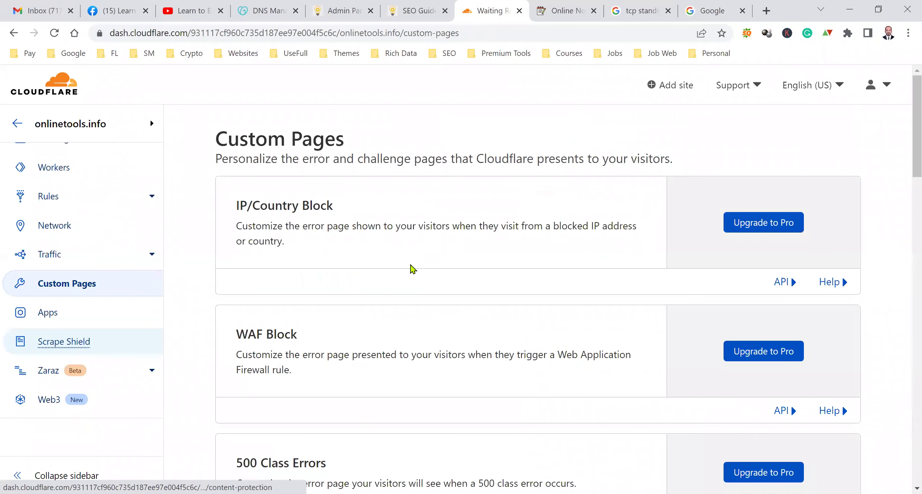
{"action": "scroll", "coordinate": [534, 354], "scroll_direction": "down", "scroll_amount": 15}
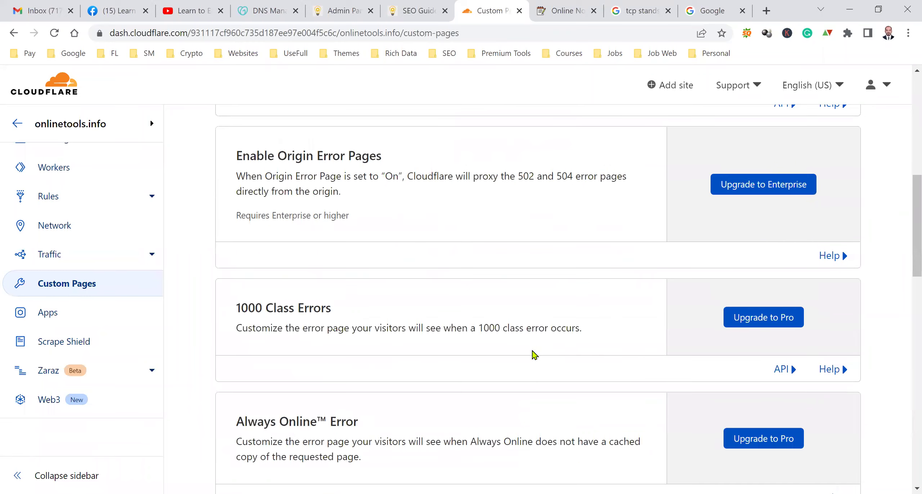
{"action": "scroll", "coordinate": [535, 354], "scroll_direction": "down", "scroll_amount": 12}
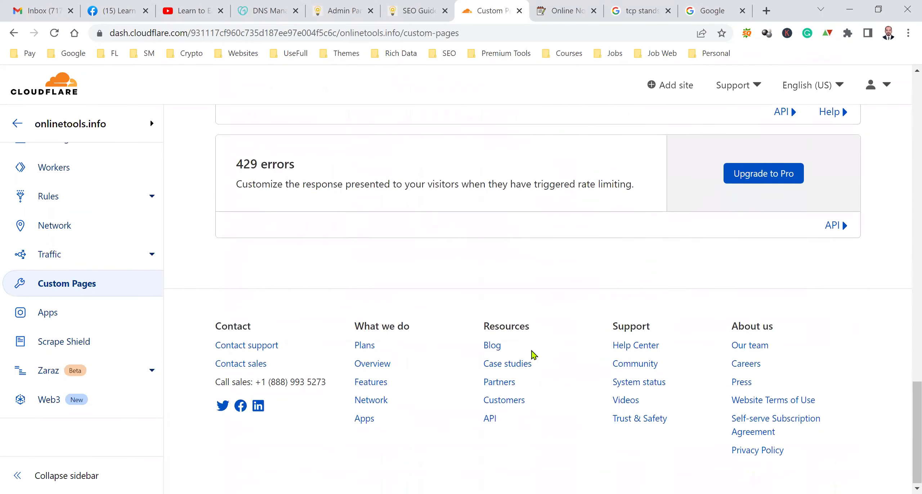
- Examine the site's Scrape Shield settings, including Email Address Obfuscation, Server-side Excludes and Hotlink Protection
{"action": "left_click", "coordinate": [72, 350]}
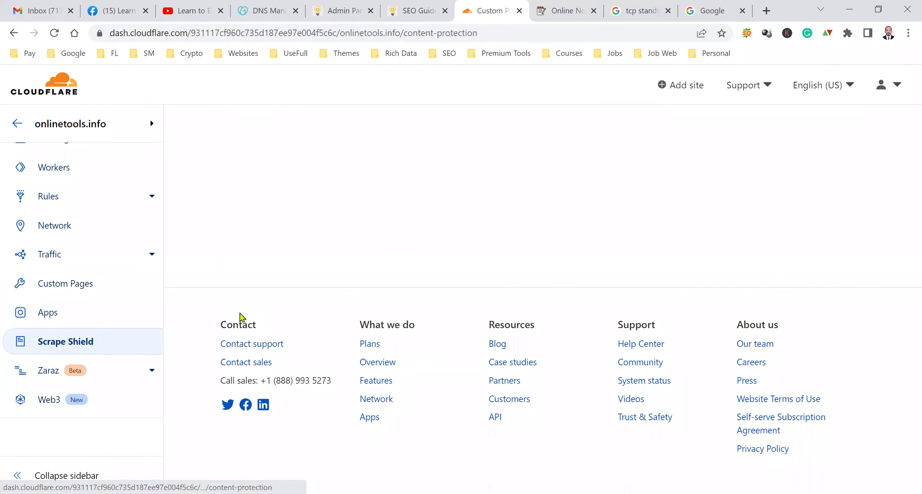
{"action": "scroll", "coordinate": [242, 316], "scroll_direction": "down", "scroll_amount": 3}
{"action": "scroll", "coordinate": [247, 223], "scroll_direction": "up", "scroll_amount": 3}
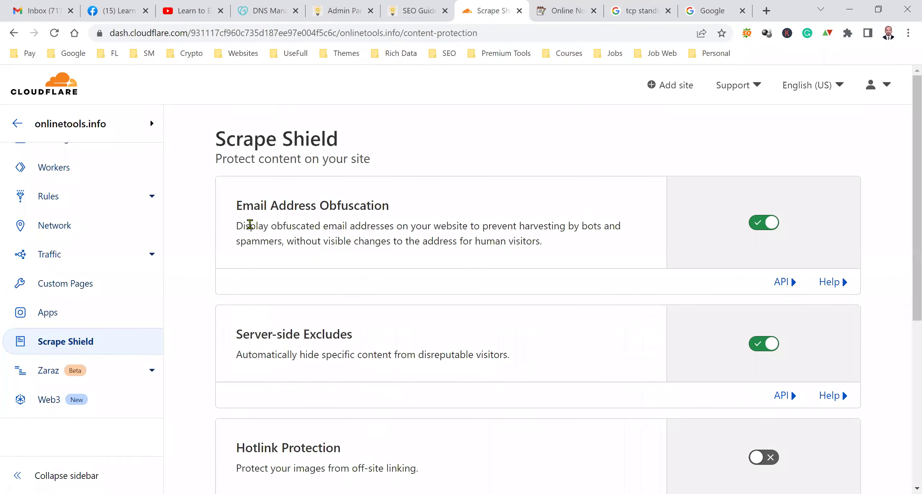
{"action": "scroll", "coordinate": [384, 339], "scroll_direction": "down", "scroll_amount": 3}
{"action": "scroll", "coordinate": [386, 340], "scroll_direction": "down", "scroll_amount": 5}
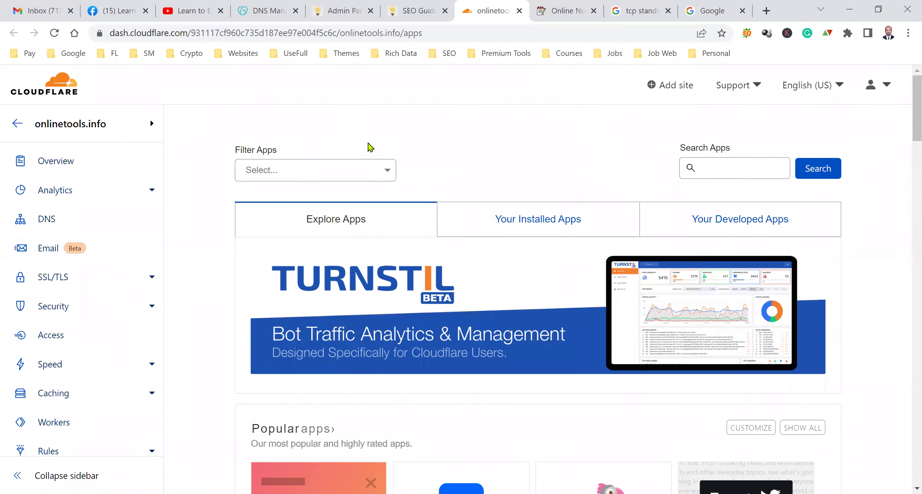
- Open the onlinetools.info overview, reload the live site's homepage, and look over the overview's contents in Cloudflare
{"action": "left_click", "coordinate": [79, 167]}
{"action": "left_click", "coordinate": [418, 11]}
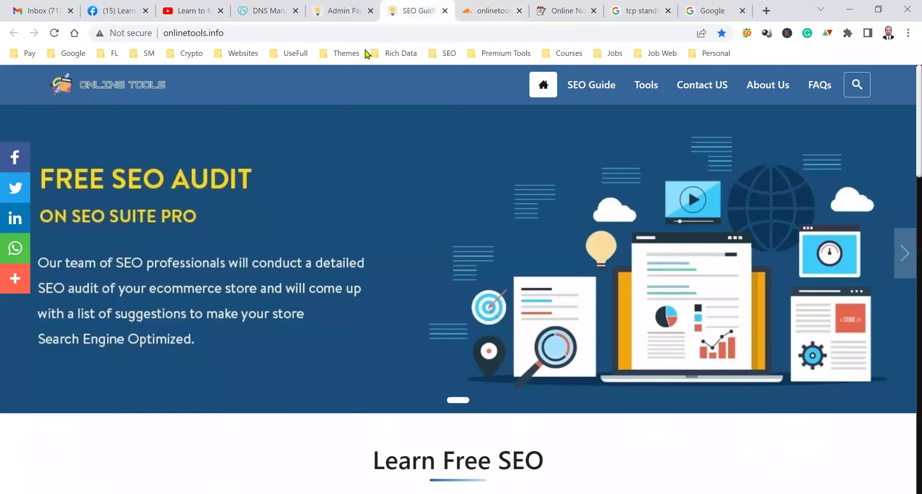
{"action": "left_click", "coordinate": [119, 92]}
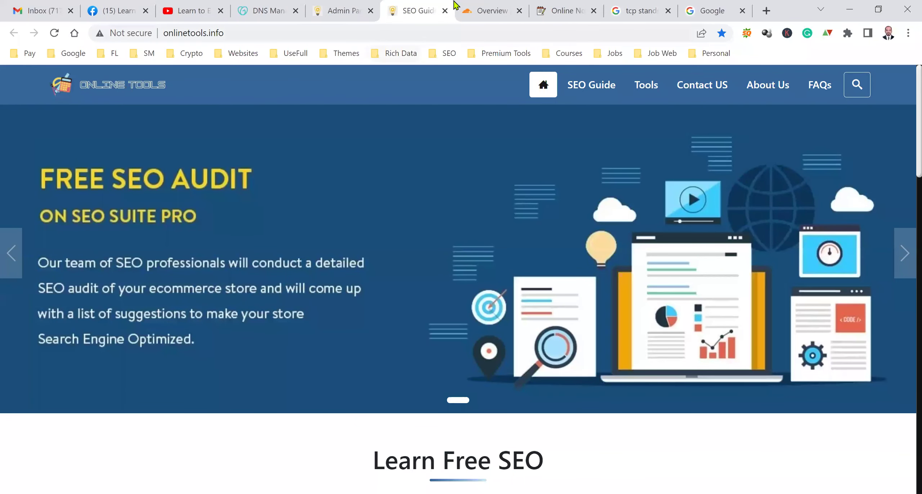
{"action": "left_click", "coordinate": [455, 5]}
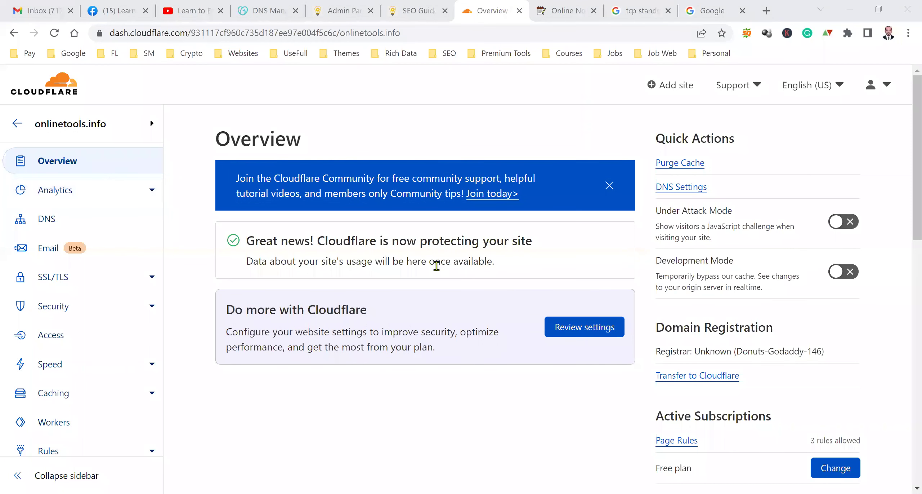
{"action": "scroll", "coordinate": [774, 404], "scroll_direction": "down", "scroll_amount": 5}
{"action": "scroll", "coordinate": [785, 412], "scroll_direction": "up", "scroll_amount": 5}
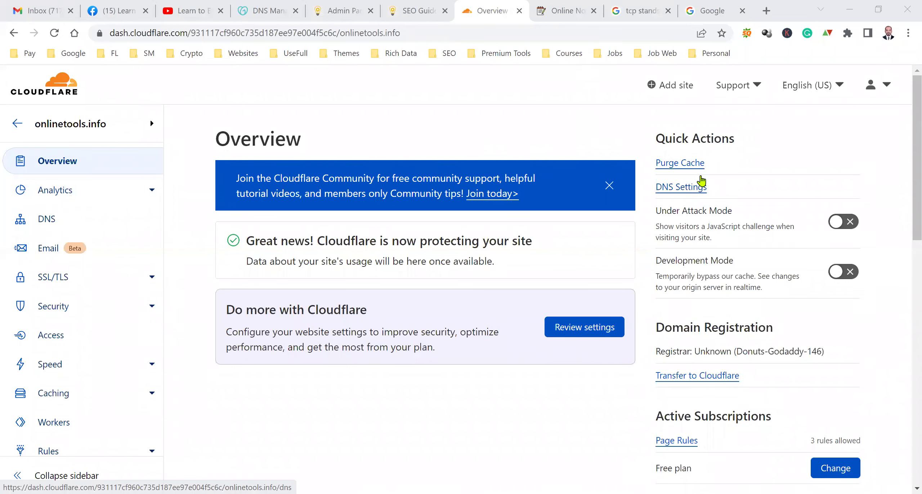
- Purge all cached files for onlinetools.info
{"action": "left_click", "coordinate": [691, 166]}
{"action": "left_click", "coordinate": [770, 269]}
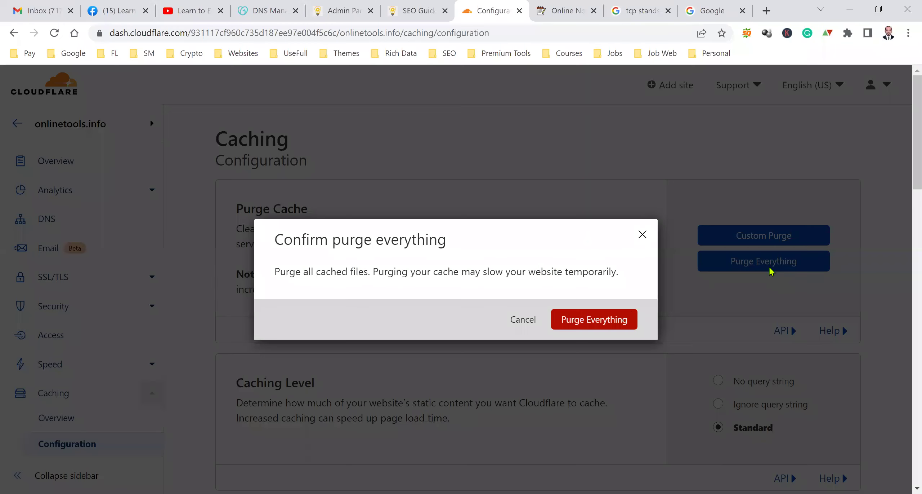
{"action": "left_click", "coordinate": [618, 319]}
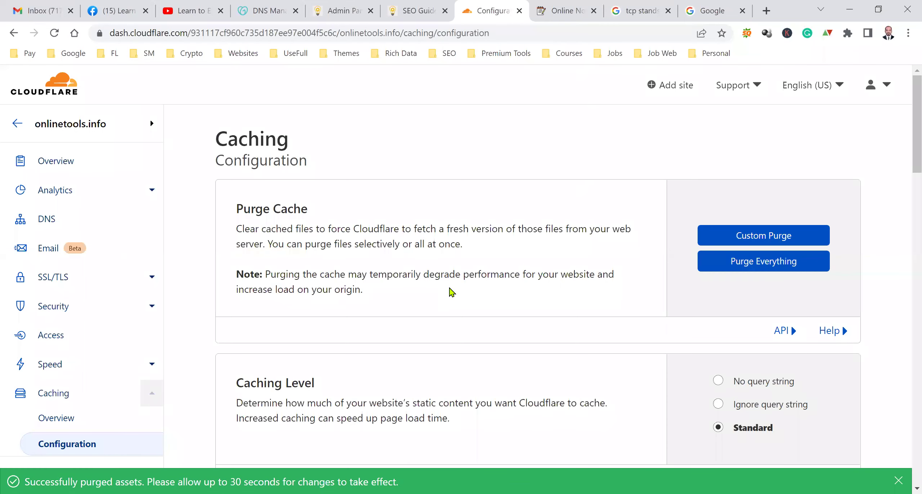
- Enable Under Attack Mode and Development Mode for onlinetools.info from its overview
{"action": "left_click", "coordinate": [74, 160]}
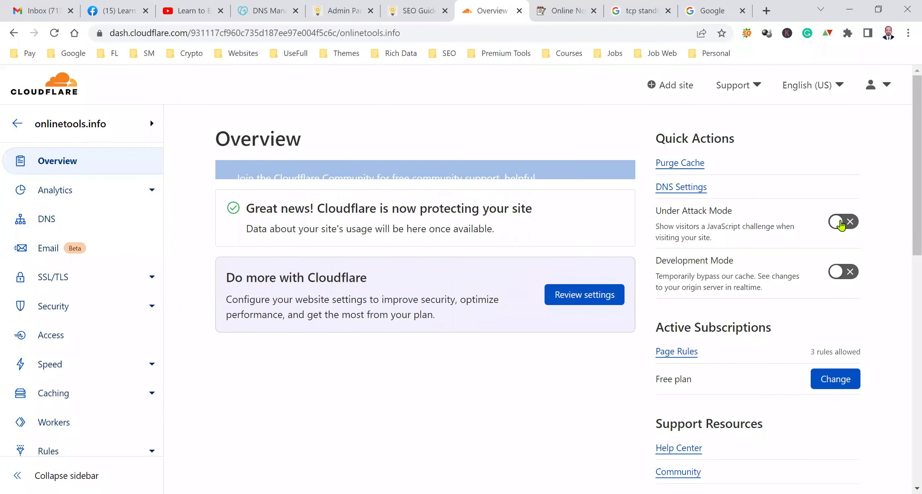
{"action": "left_click", "coordinate": [840, 223]}
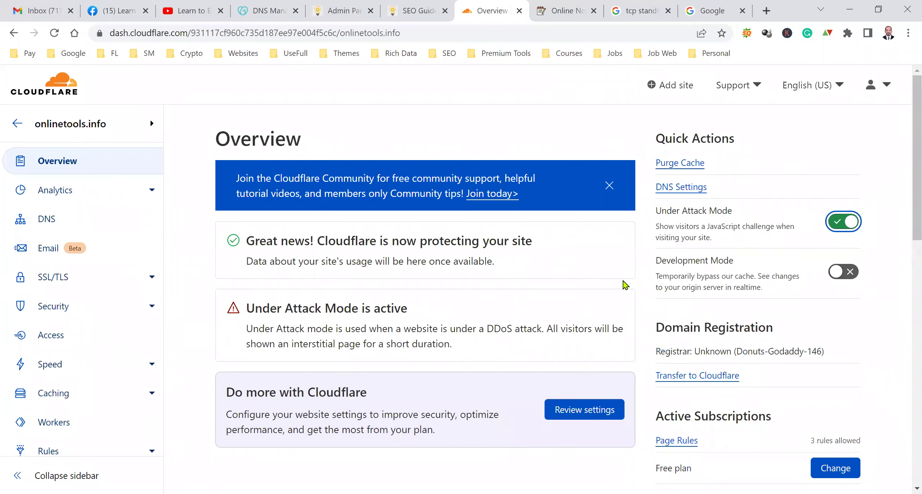
{"action": "left_click", "coordinate": [846, 273]}
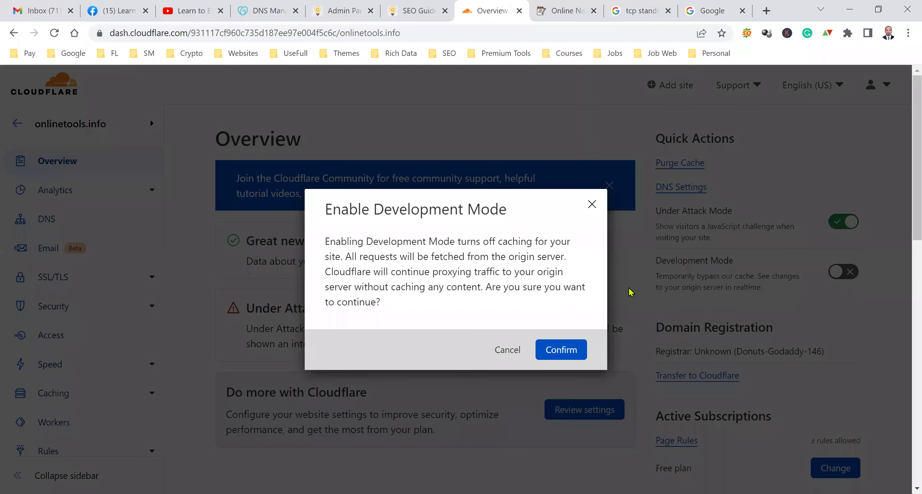
{"action": "left_click", "coordinate": [558, 355]}
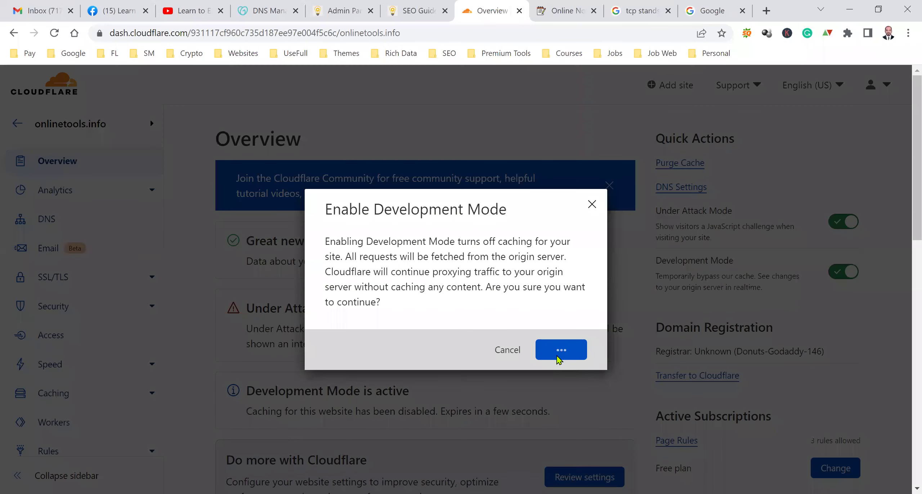
{"action": "left_click", "coordinate": [590, 205]}
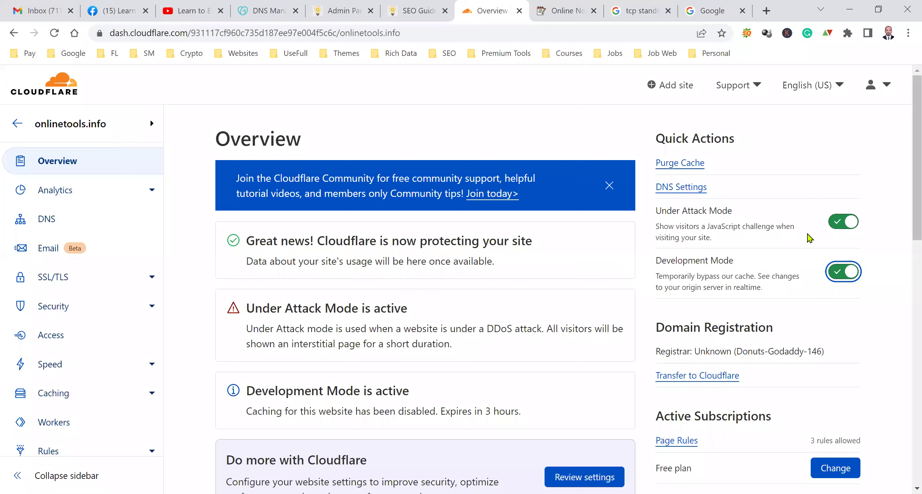
- Reload the live onlinetools.info homepage and compare it with the site's Cloudflare overview
{"action": "left_click", "coordinate": [420, 5]}
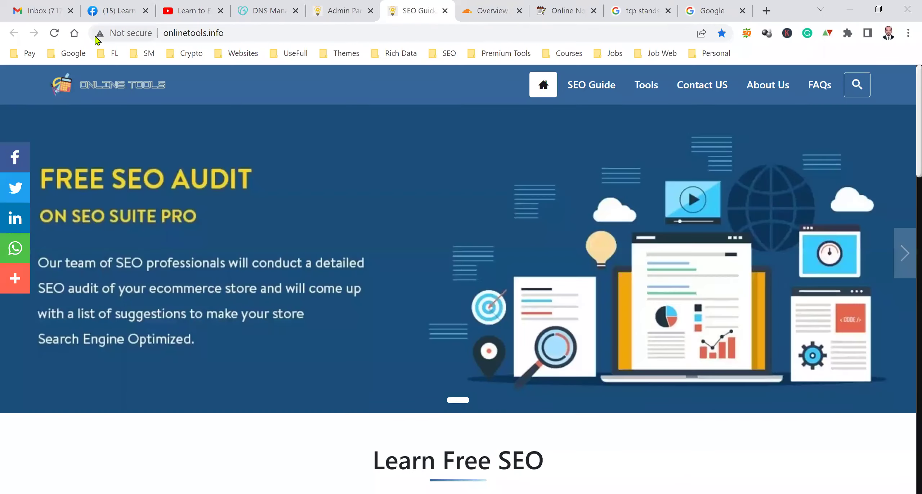
{"action": "left_click", "coordinate": [82, 87]}
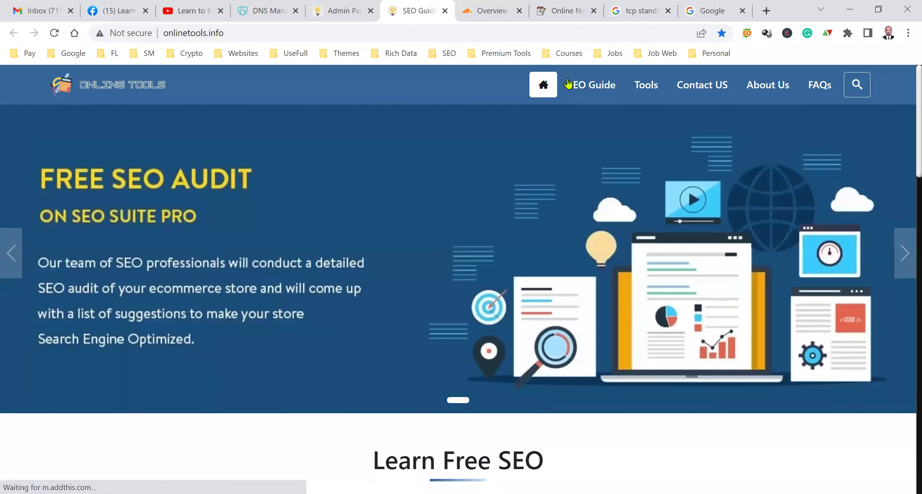
{"action": "left_click", "coordinate": [503, 10]}
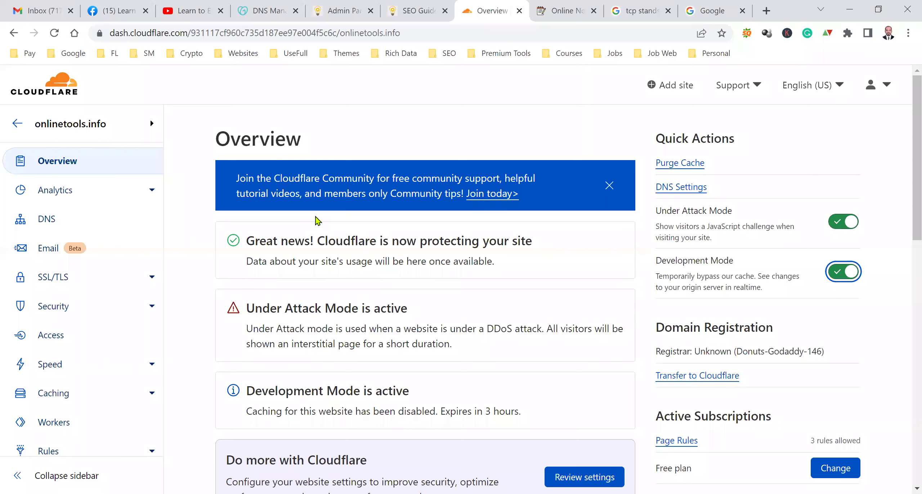
{"action": "left_click", "coordinate": [432, 6]}
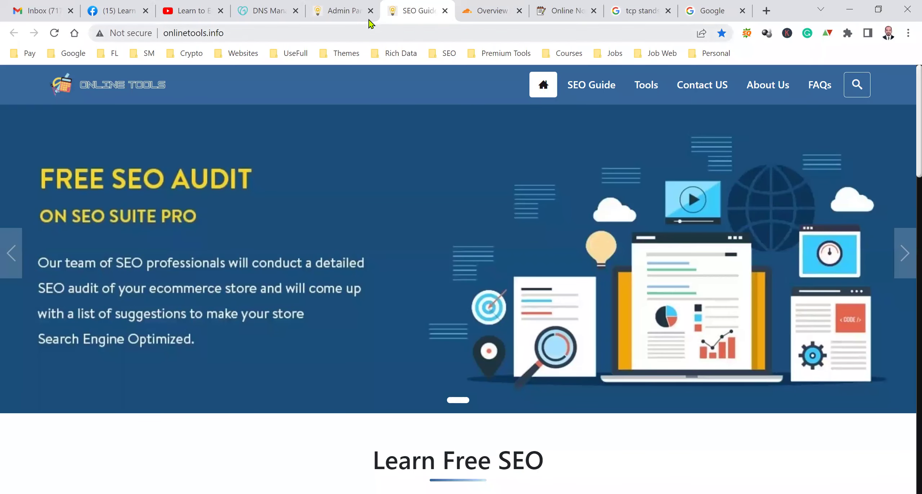
- Load techstruct.org in place of the admin panel and move the SEO Guide tab ahead of it
{"action": "left_click", "coordinate": [357, 7]}
{"action": "left_click", "coordinate": [340, 32]}
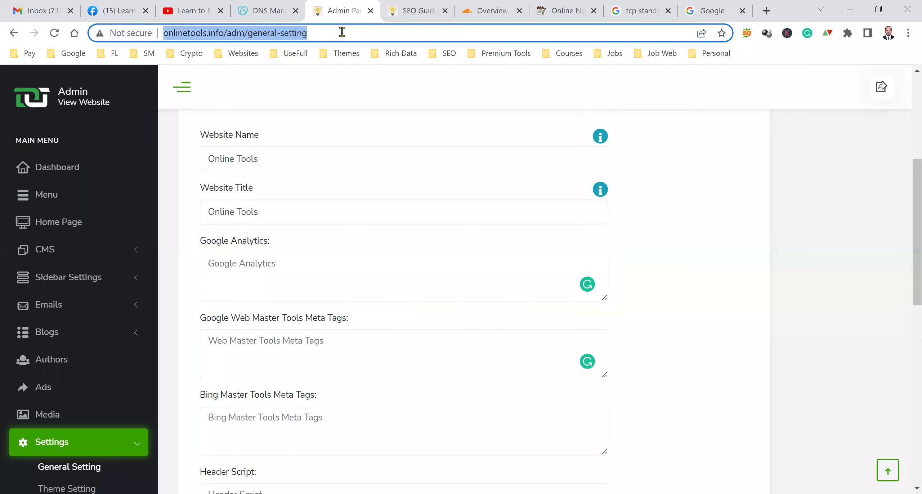
{"action": "type", "text": "tec"}
{"action": "key", "text": "Return"}
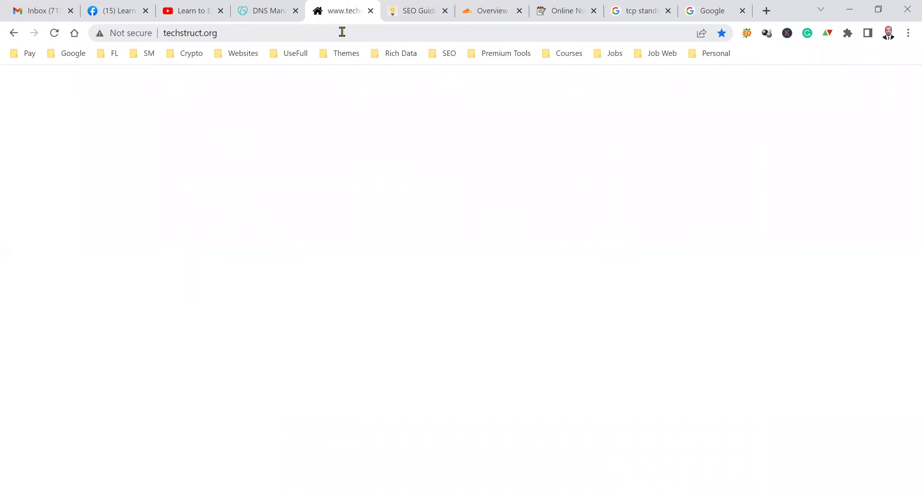
{"action": "left_click", "coordinate": [412, 7]}
{"action": "left_click", "coordinate": [493, 3]}
{"action": "left_click_drag", "start_coordinate": [403, 4], "coordinate": [324, 4]}
{"action": "left_click", "coordinate": [452, 3]}
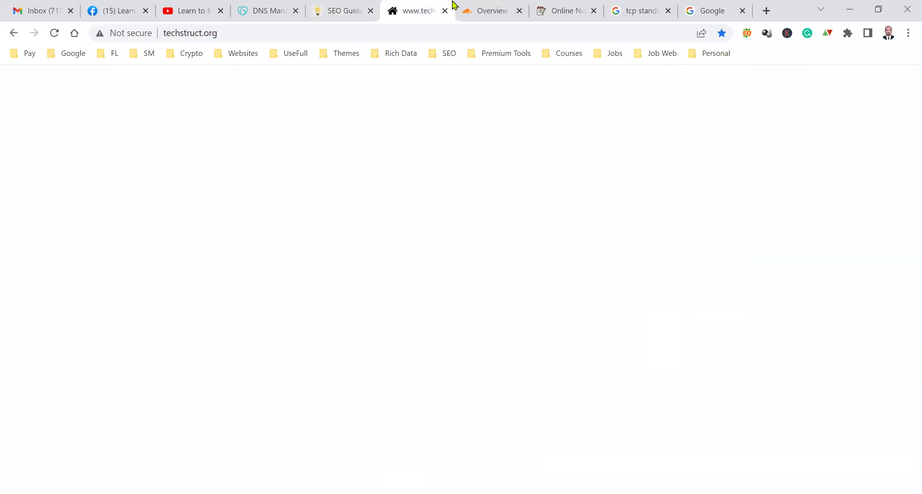
- Open techstruct.org from the Cloudflare website list and check the full address in that site's own browser tab
{"action": "left_click", "coordinate": [488, 9]}
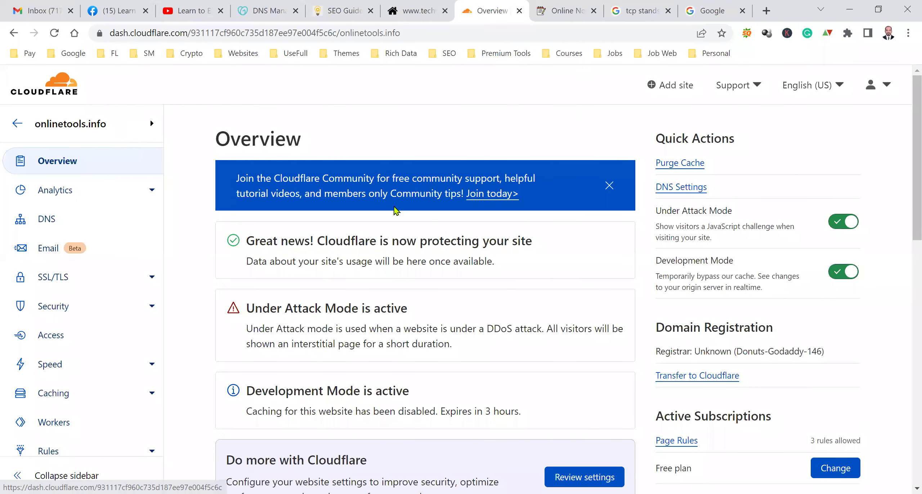
{"action": "key", "text": "alt+Left"}
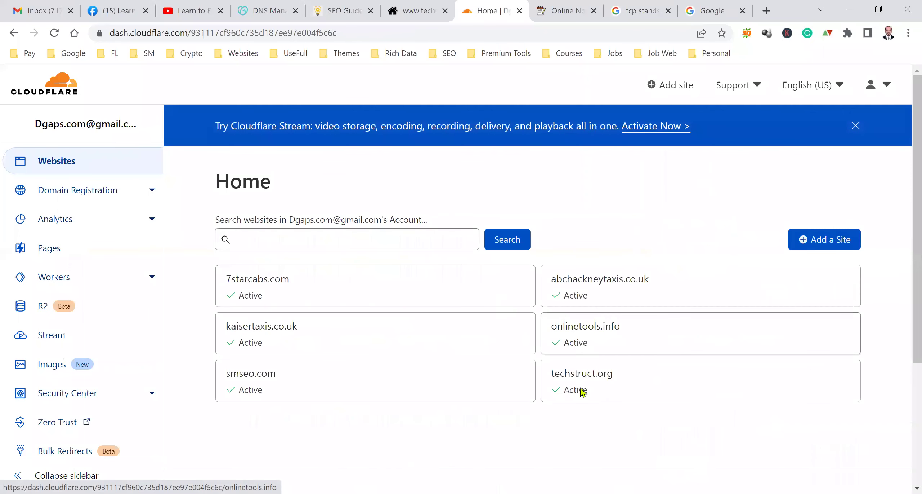
{"action": "left_click", "coordinate": [583, 391]}
{"action": "left_click", "coordinate": [417, 8]}
{"action": "double_click", "coordinate": [184, 39]}
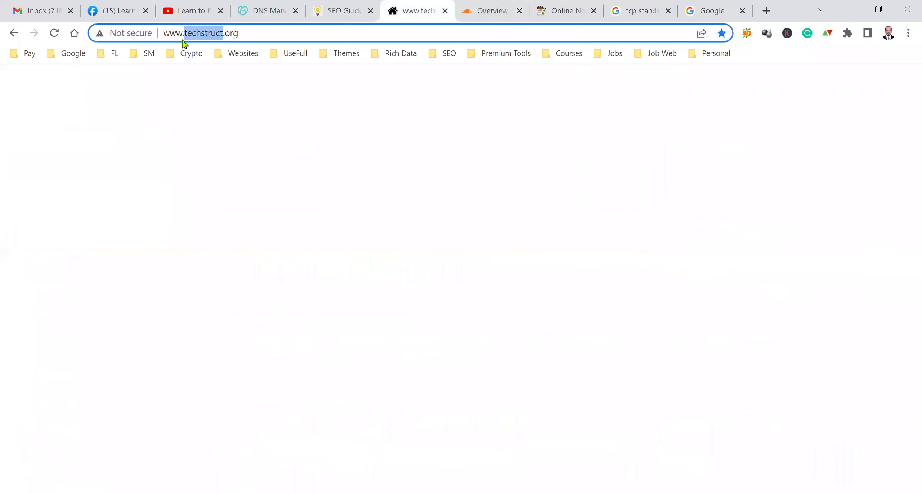
{"action": "left_click", "coordinate": [174, 39]}
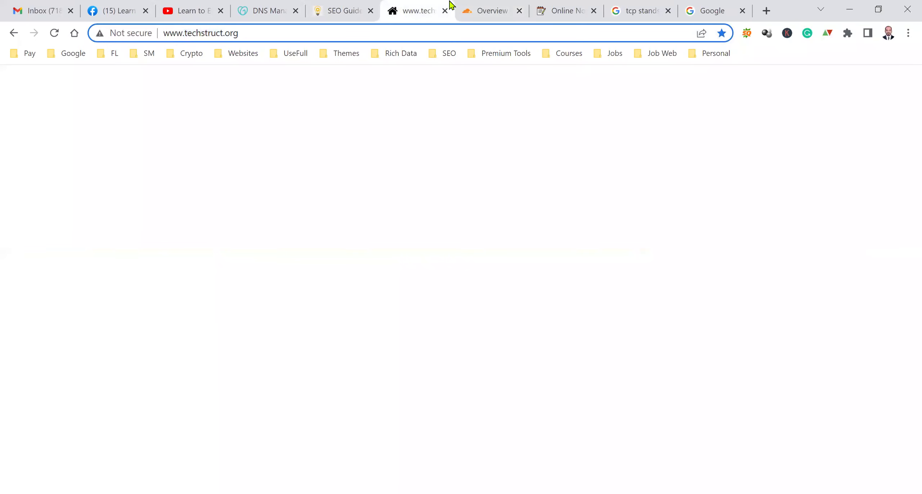
{"action": "left_click", "coordinate": [484, 10]}
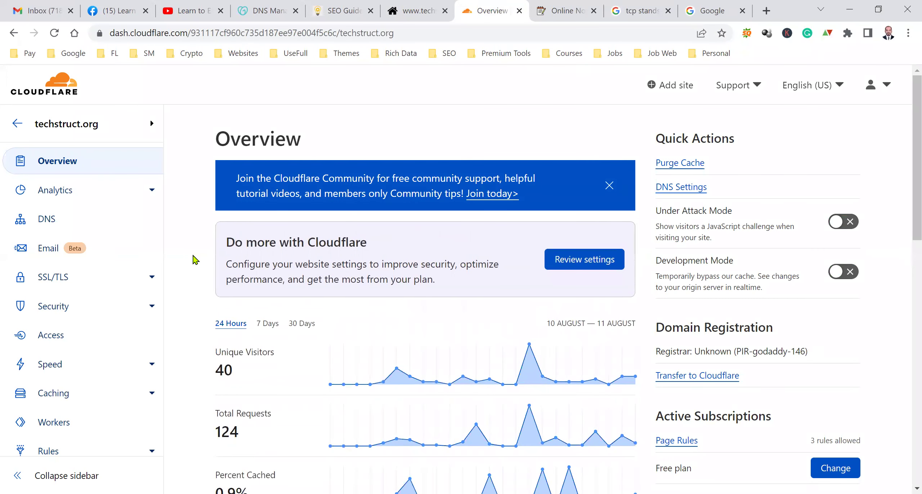
- Enable the SSL/TLS Recommender in the SSL/TLS overview of techstruct.org
{"action": "left_click", "coordinate": [85, 201]}
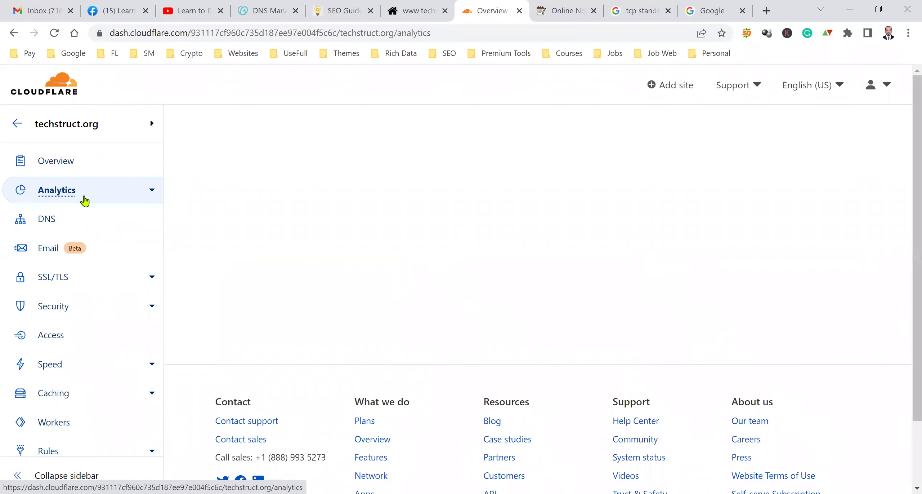
{"action": "left_click", "coordinate": [74, 276]}
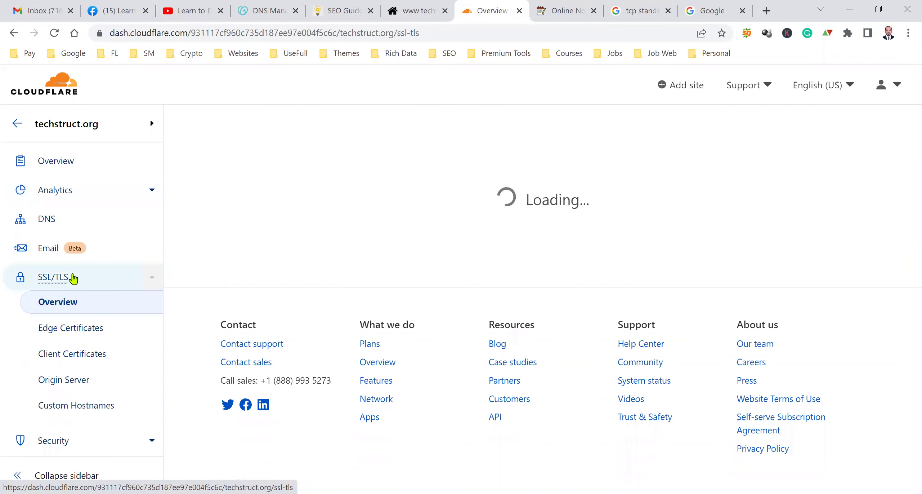
{"action": "scroll", "coordinate": [579, 257], "scroll_direction": "down", "scroll_amount": 8}
{"action": "left_click", "coordinate": [762, 376]}
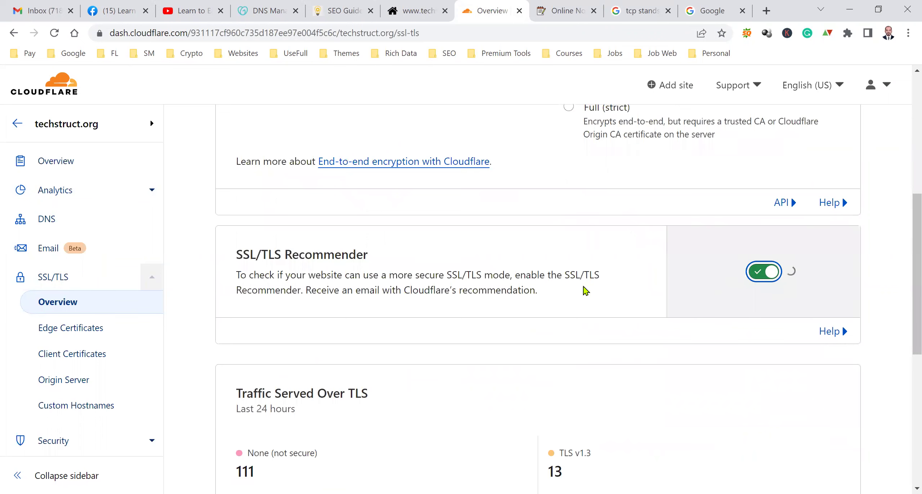
- Switch the SSL/TLS Recommender off and back on, and view the traffic served over TLS
{"action": "scroll", "coordinate": [559, 294], "scroll_direction": "down", "scroll_amount": 3}
{"action": "left_click", "coordinate": [773, 174]}
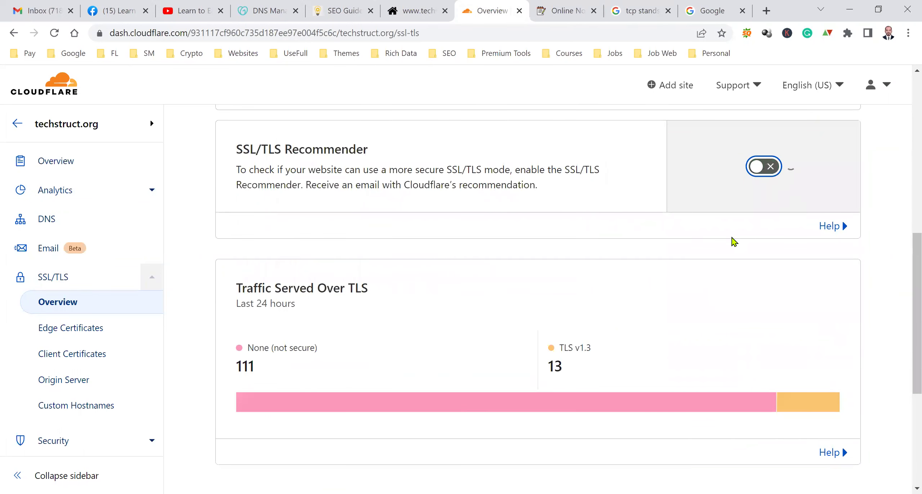
{"action": "left_click", "coordinate": [768, 175]}
{"action": "scroll", "coordinate": [689, 234], "scroll_direction": "down", "scroll_amount": 5}
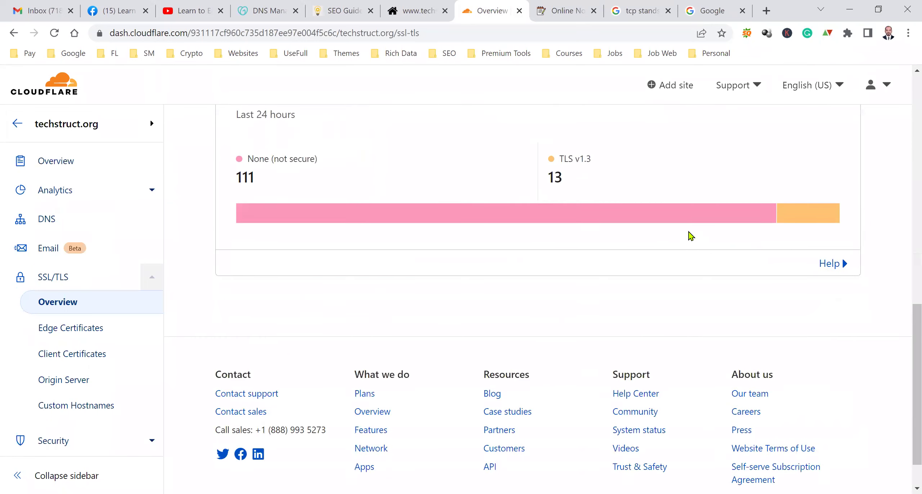
{"action": "scroll", "coordinate": [633, 279], "scroll_direction": "up", "scroll_amount": 5}
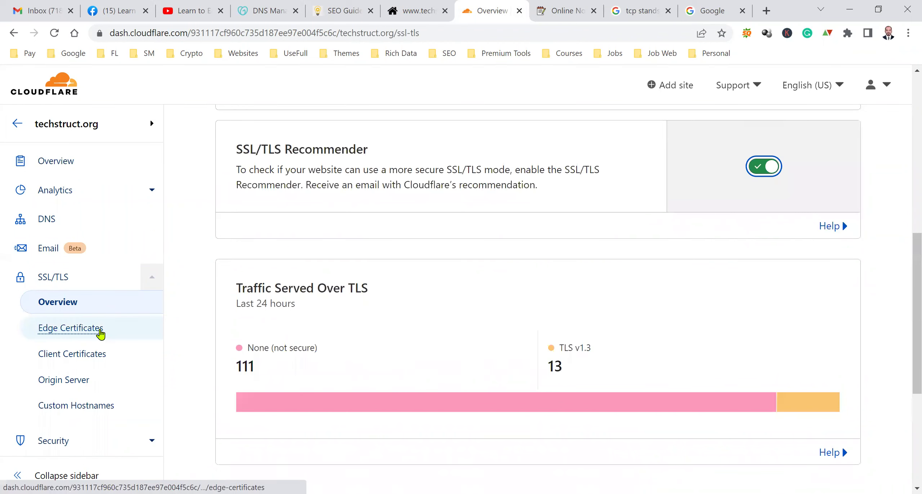
- Enable Always Use HTTPS in the edge certificate settings of techstruct.org
{"action": "left_click", "coordinate": [136, 335]}
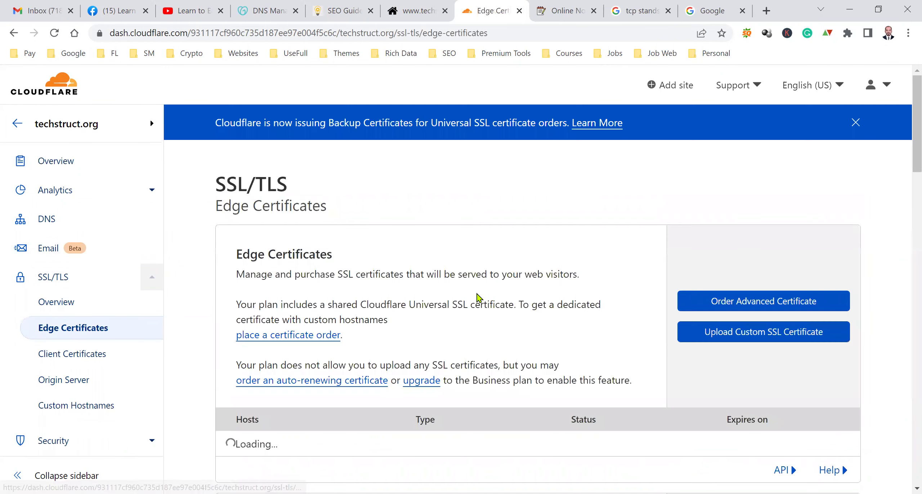
{"action": "scroll", "coordinate": [587, 313], "scroll_direction": "down", "scroll_amount": 6}
{"action": "left_click", "coordinate": [763, 222]}
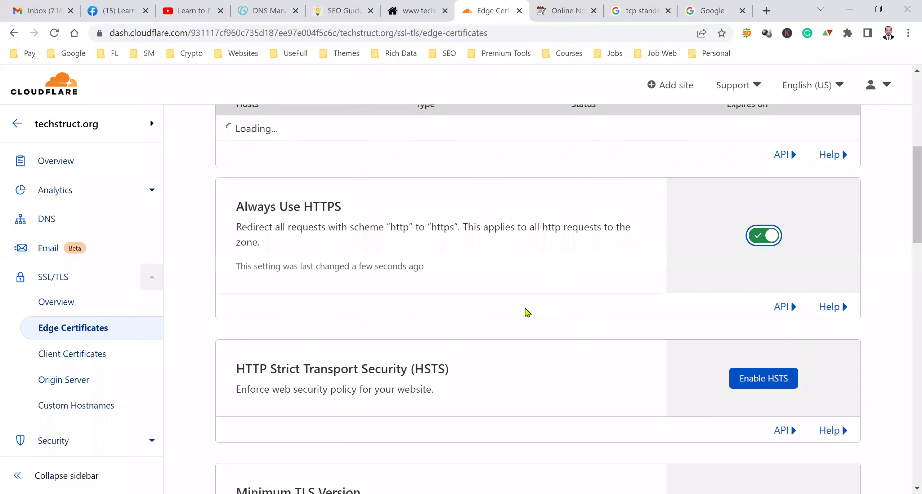
{"action": "scroll", "coordinate": [524, 306], "scroll_direction": "down", "scroll_amount": 5}
{"action": "scroll", "coordinate": [525, 307], "scroll_direction": "up", "scroll_amount": 4}
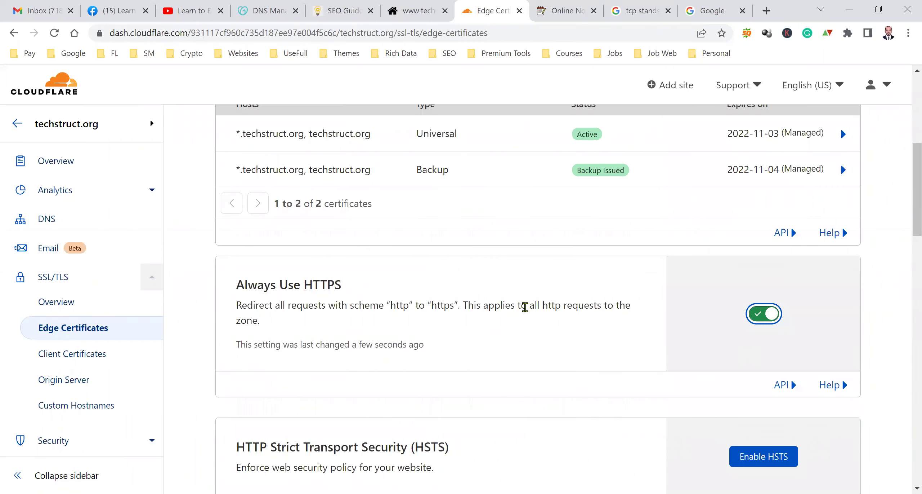
{"action": "scroll", "coordinate": [525, 306], "scroll_direction": "down", "scroll_amount": 1}
{"action": "scroll", "coordinate": [525, 307], "scroll_direction": "up", "scroll_amount": 4}
{"action": "scroll", "coordinate": [525, 307], "scroll_direction": "down", "scroll_amount": 5}
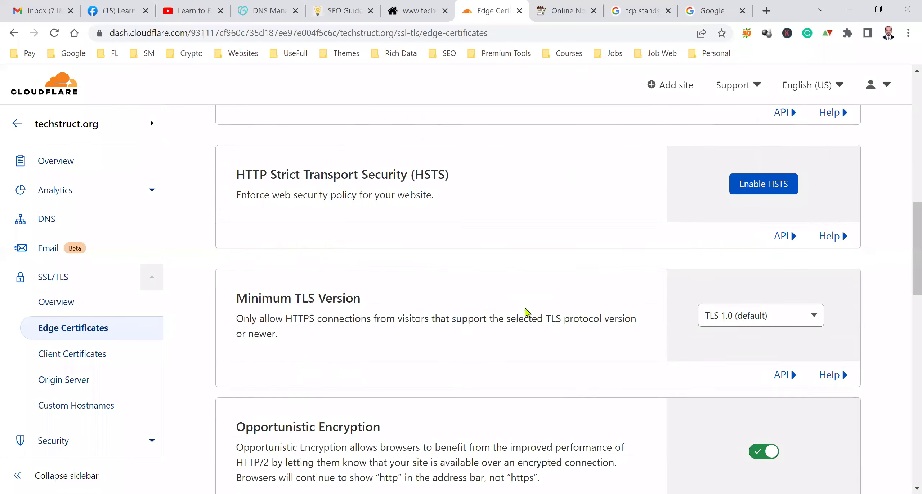
- Enable Automatic HTTPS Rewrites for techstruct.org and look through the remaining edge certificate options
{"action": "scroll", "coordinate": [390, 367], "scroll_direction": "down", "scroll_amount": 4}
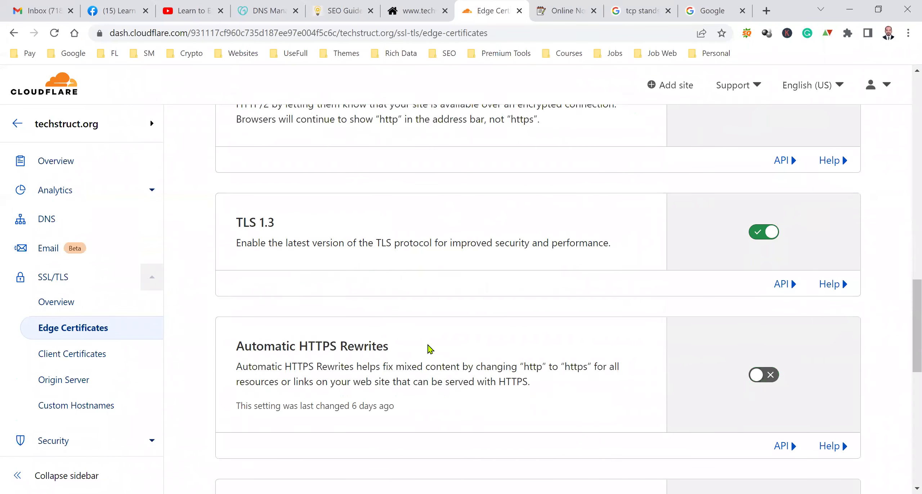
{"action": "scroll", "coordinate": [431, 349], "scroll_direction": "down", "scroll_amount": 3}
{"action": "left_click", "coordinate": [766, 270]}
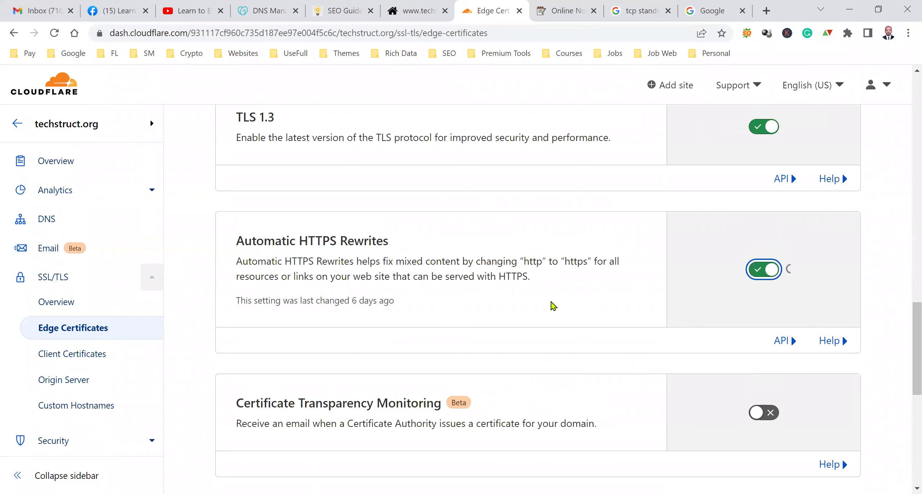
{"action": "scroll", "coordinate": [541, 307], "scroll_direction": "down", "scroll_amount": 5}
{"action": "scroll", "coordinate": [540, 307], "scroll_direction": "down", "scroll_amount": 1}
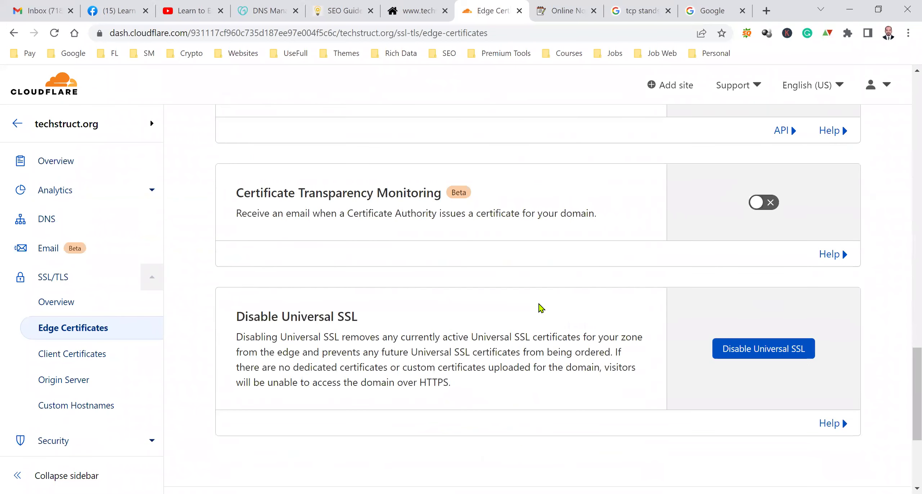
{"action": "scroll", "coordinate": [541, 306], "scroll_direction": "down", "scroll_amount": 5}
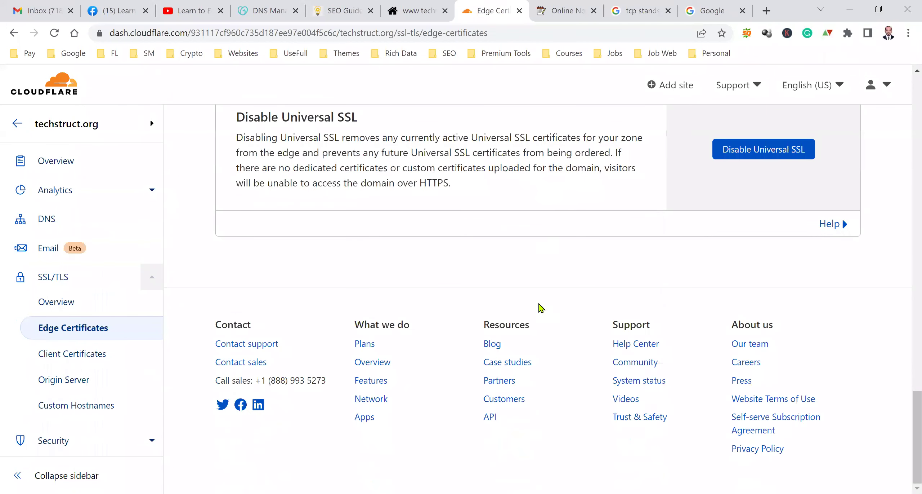
{"action": "scroll", "coordinate": [540, 307], "scroll_direction": "up", "scroll_amount": 3}
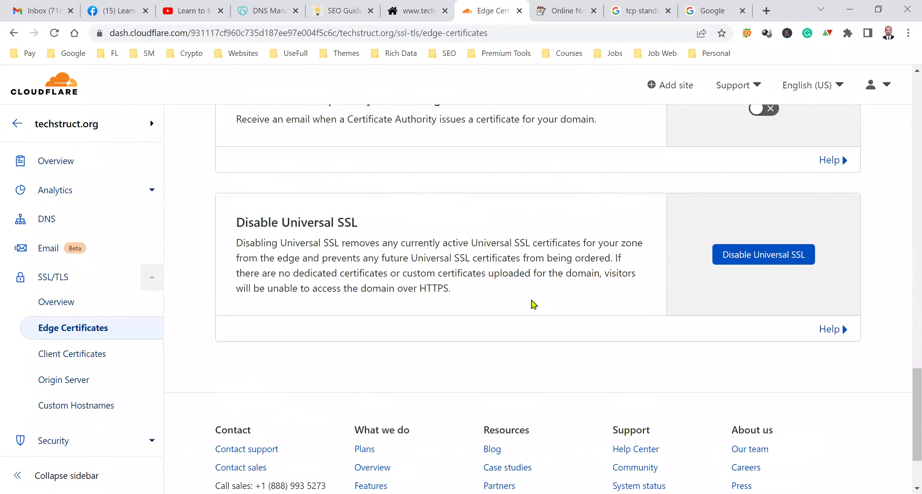
- Look through the Client Certificates, Origin Server and Custom Hostnames settings of techstruct.org
{"action": "left_click", "coordinate": [99, 353]}
{"action": "scroll", "coordinate": [457, 274], "scroll_direction": "down", "scroll_amount": 5}
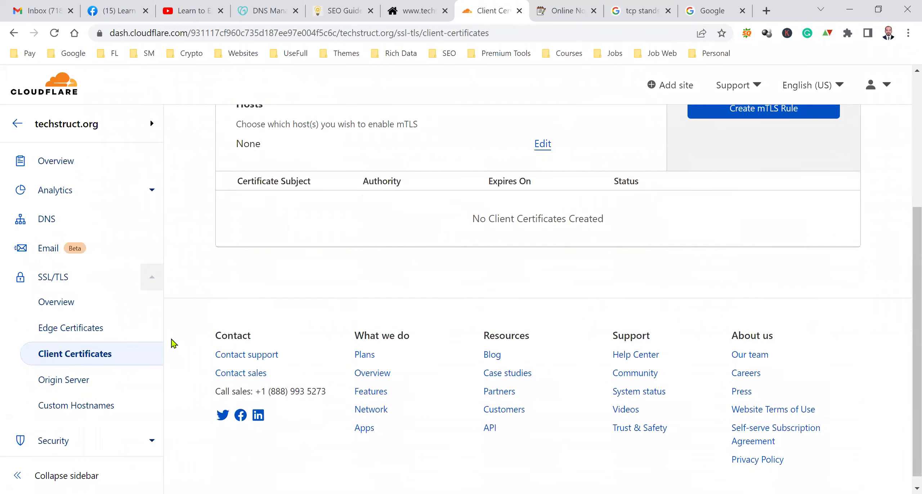
{"action": "left_click", "coordinate": [97, 386]}
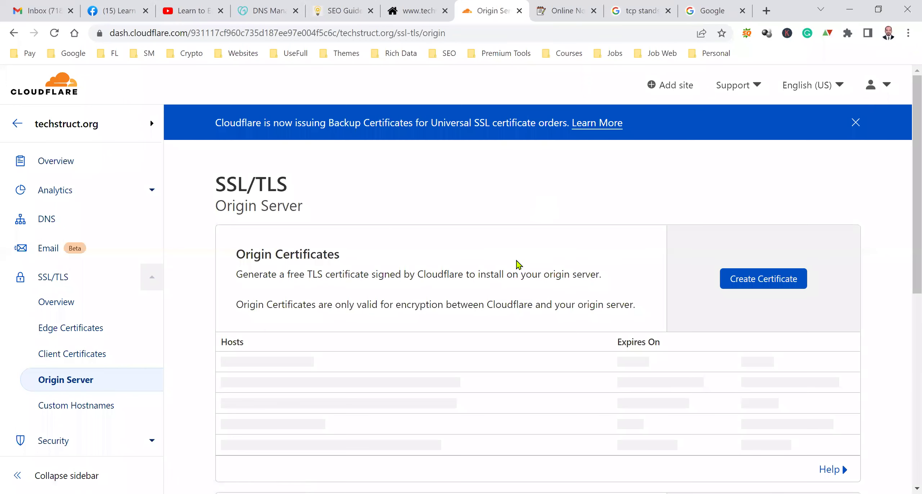
{"action": "scroll", "coordinate": [517, 261], "scroll_direction": "down", "scroll_amount": 4}
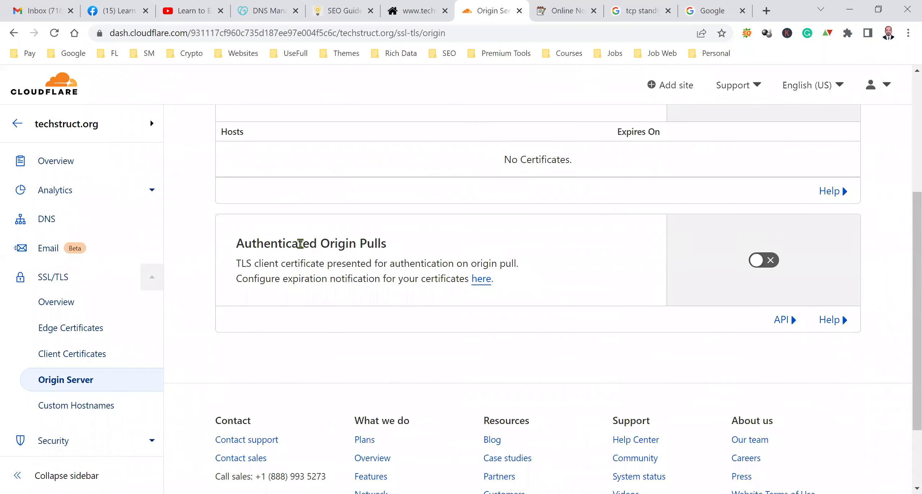
{"action": "left_click", "coordinate": [66, 412]}
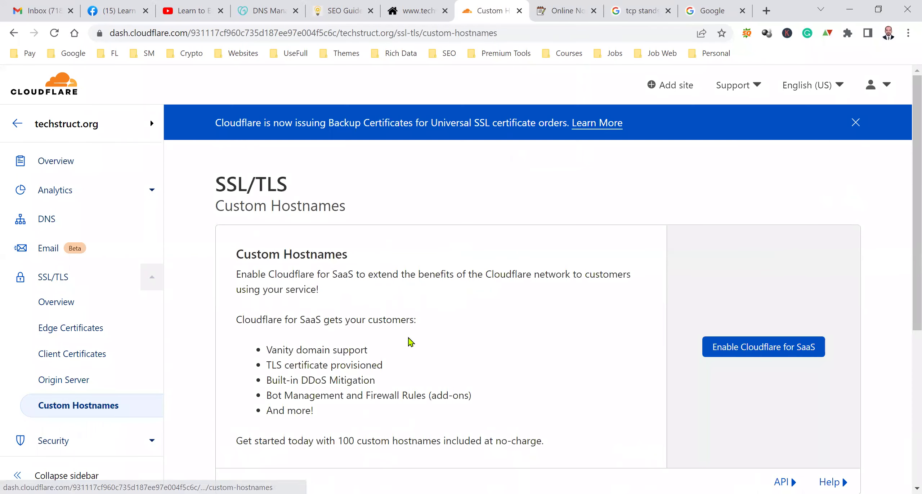
{"action": "scroll", "coordinate": [360, 326], "scroll_direction": "down", "scroll_amount": 5}
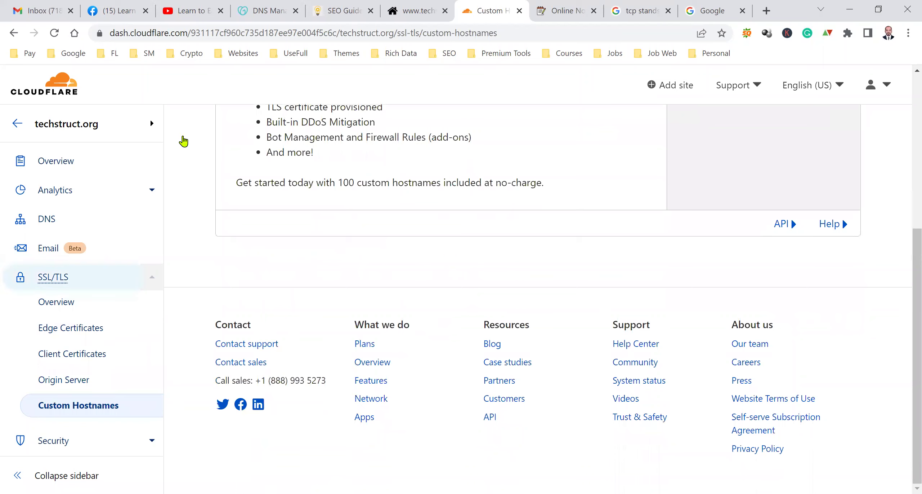
{"action": "left_click", "coordinate": [431, 5]}
{"action": "left_click", "coordinate": [176, 34]}
{"action": "double_click", "coordinate": [176, 33]}
{"action": "left_click", "coordinate": [187, 33]}
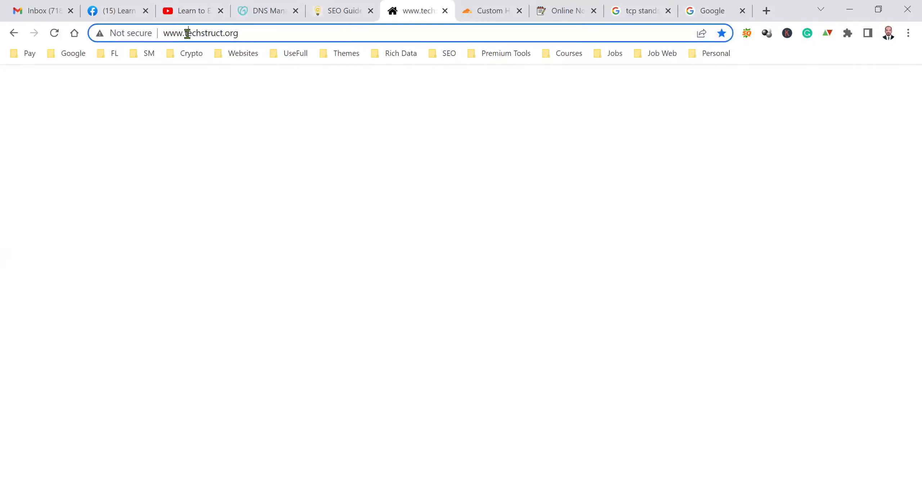
{"action": "left_click_drag", "start_coordinate": [187, 33], "coordinate": [155, 35]}
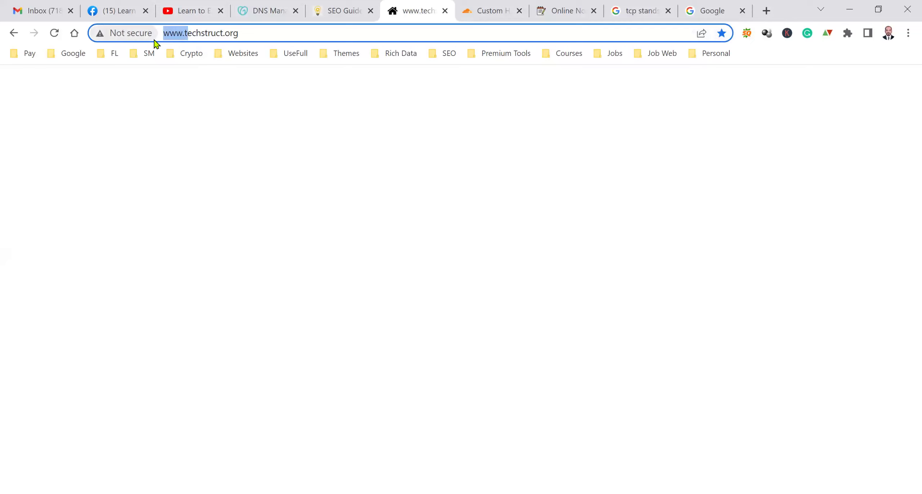
{"action": "key", "text": "Return"}
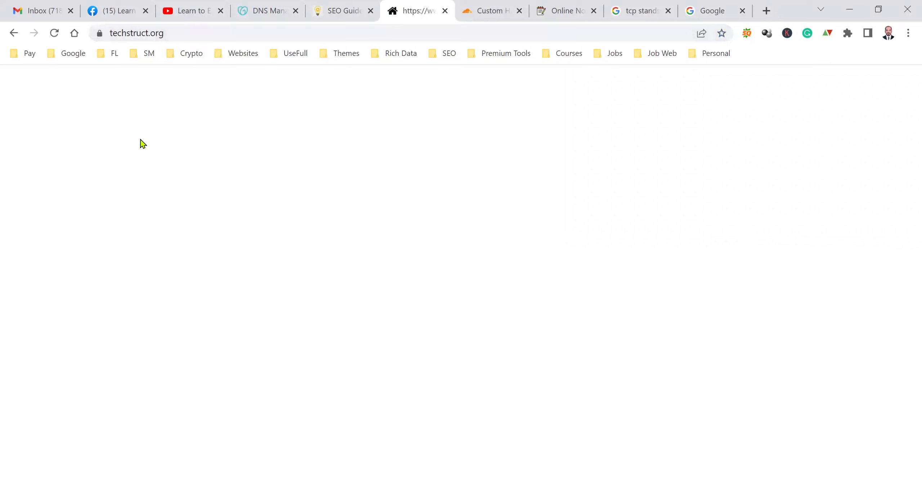
{"action": "left_click", "coordinate": [119, 33]}
{"action": "left_click", "coordinate": [112, 33]}
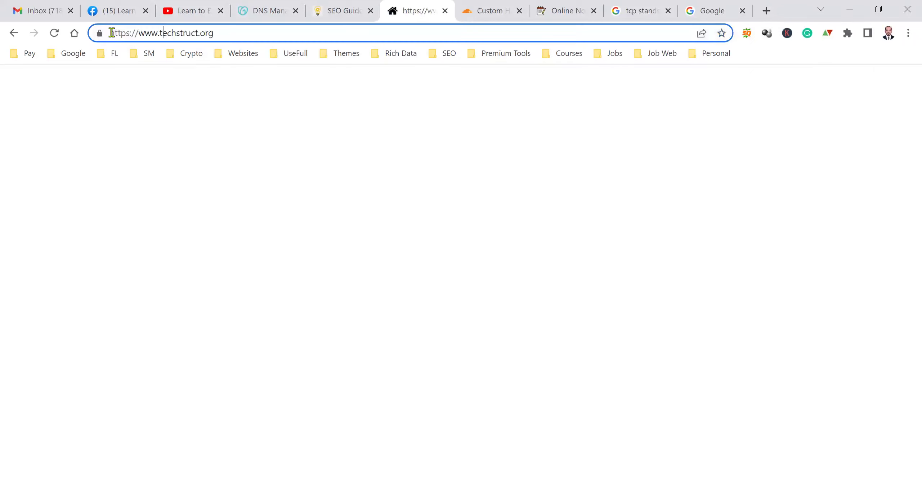
{"action": "double_click", "coordinate": [146, 33]}
{"action": "key", "text": "BackSpace"}
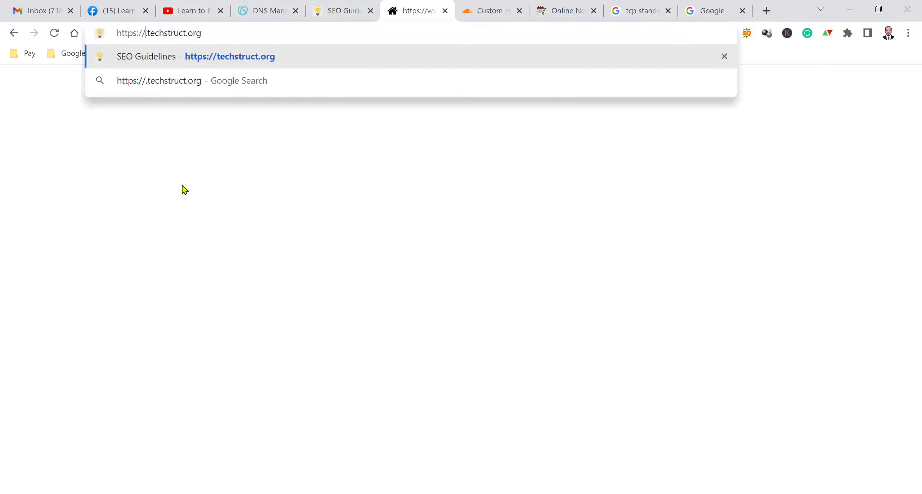
{"action": "key", "text": "Delete"}
{"action": "key", "text": "Return"}
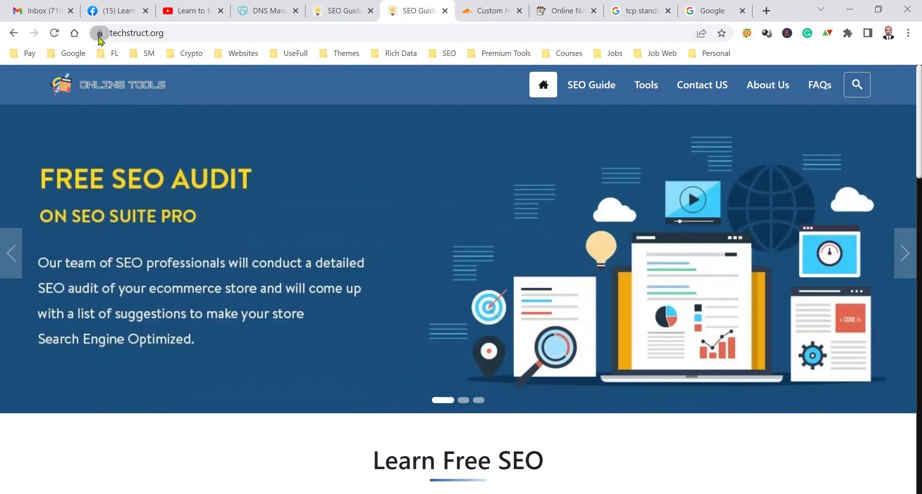
{"action": "left_click", "coordinate": [99, 36]}
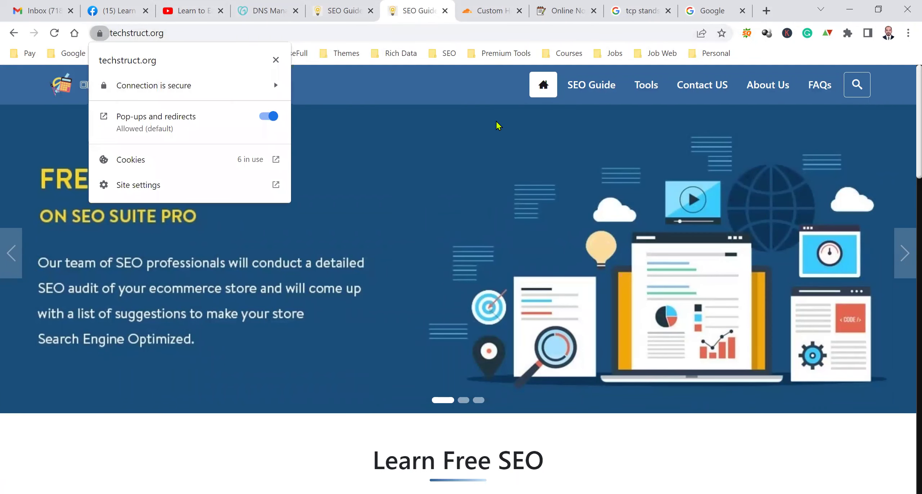
- Return to Cloudflare and disable the SSL/TLS Recommender in the SSL/TLS overview of techstruct.org
{"action": "left_click", "coordinate": [498, 5]}
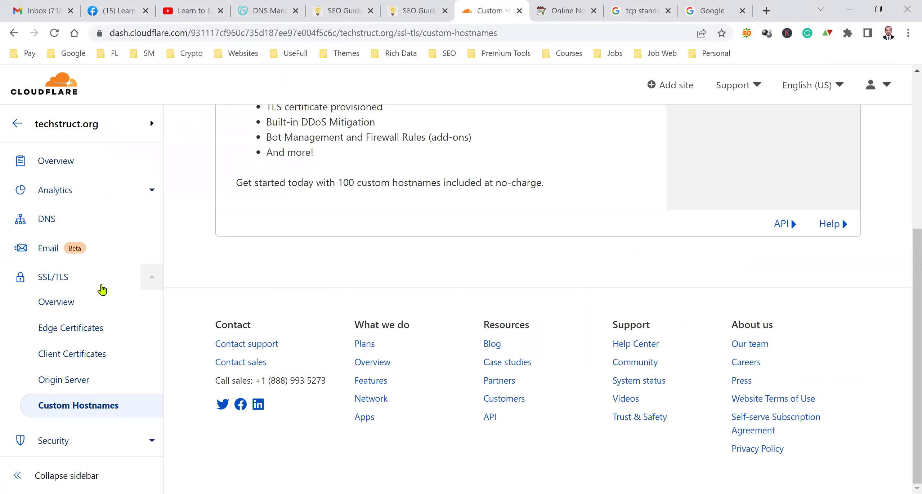
{"action": "left_click", "coordinate": [97, 312]}
{"action": "scroll", "coordinate": [667, 363], "scroll_direction": "down", "scroll_amount": 10}
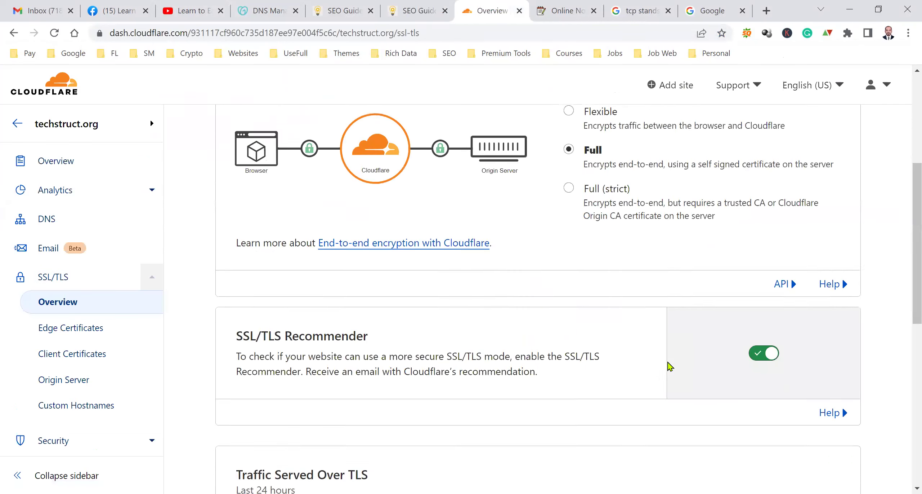
{"action": "left_click", "coordinate": [760, 177]}
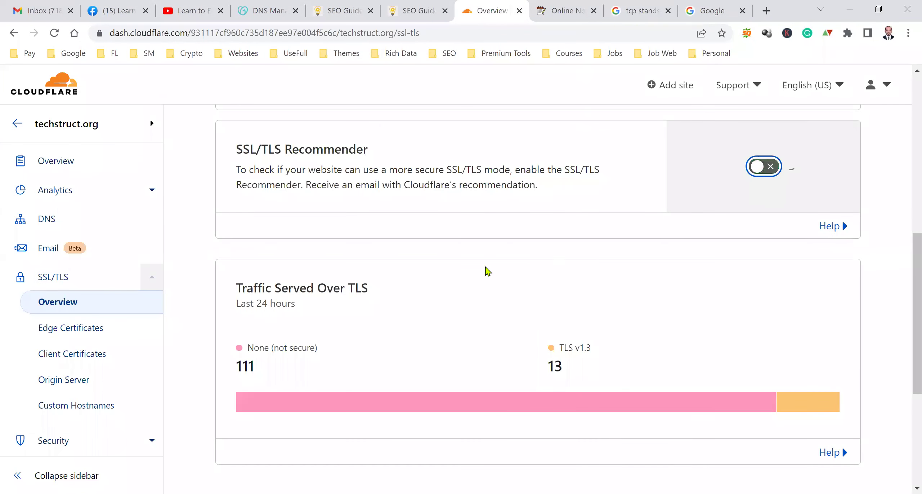
- Disable Always Use HTTPS in the edge certificate settings of techstruct.org
{"action": "left_click", "coordinate": [97, 334]}
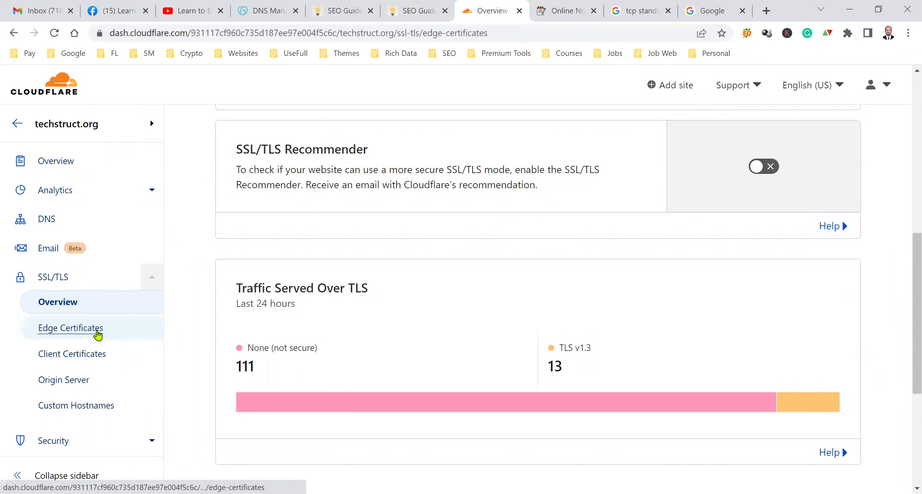
{"action": "scroll", "coordinate": [607, 345], "scroll_direction": "down", "scroll_amount": 9}
{"action": "left_click", "coordinate": [762, 315]}
- Disable Automatic HTTPS Rewrites for techstruct.org
{"action": "scroll", "coordinate": [616, 395], "scroll_direction": "down", "scroll_amount": 9}
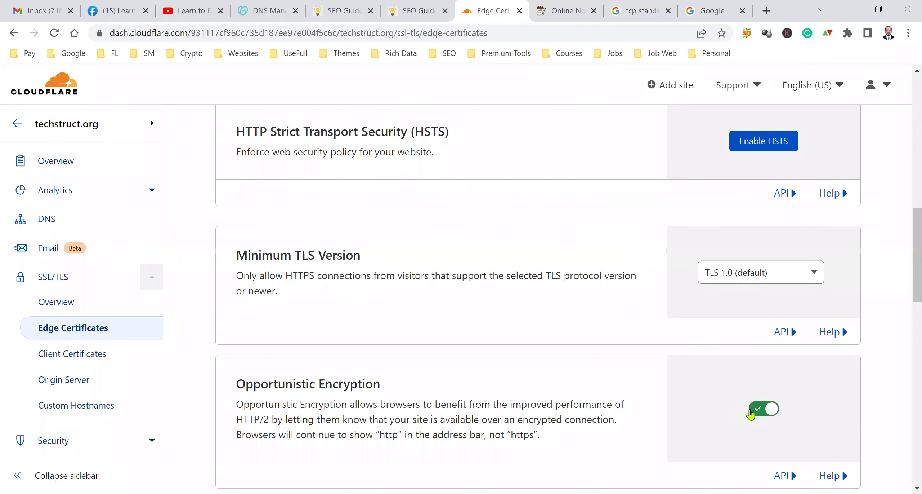
{"action": "scroll", "coordinate": [736, 414], "scroll_direction": "down", "scroll_amount": 5}
{"action": "scroll", "coordinate": [754, 367], "scroll_direction": "down", "scroll_amount": 4}
{"action": "scroll", "coordinate": [748, 377], "scroll_direction": "down", "scroll_amount": 3}
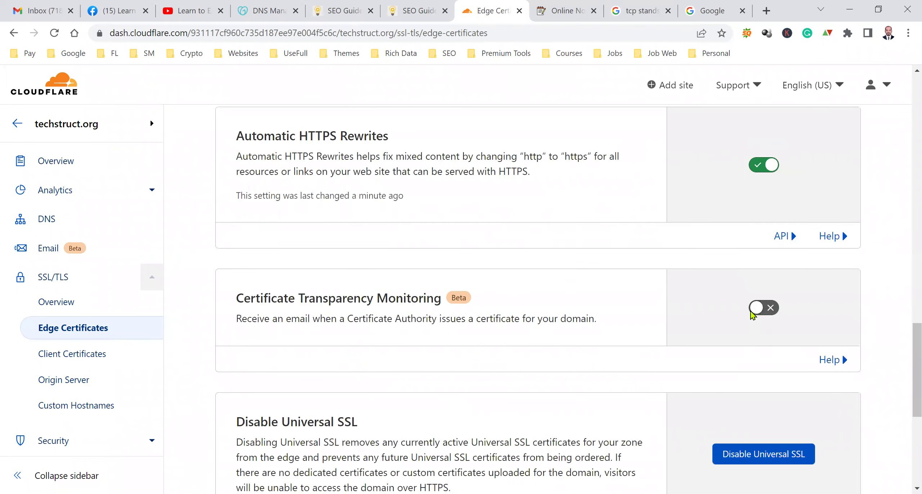
{"action": "left_click", "coordinate": [757, 168]}
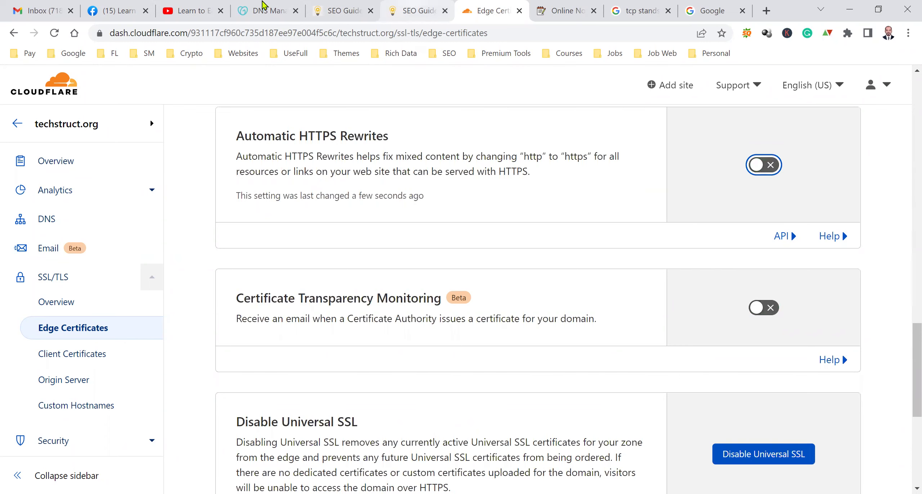
- Reload the live techstruct.org homepage and return to the site's edge certificate settings in Cloudflare
{"action": "left_click", "coordinate": [432, 6]}
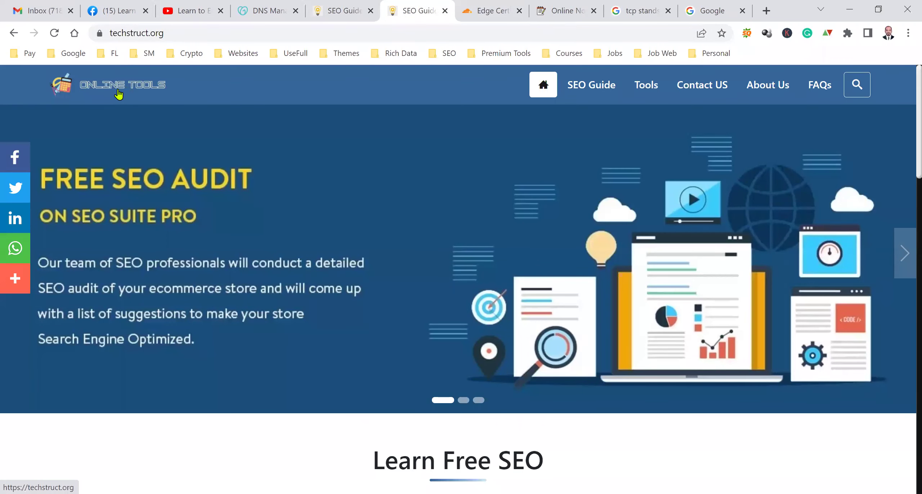
{"action": "left_click", "coordinate": [117, 91]}
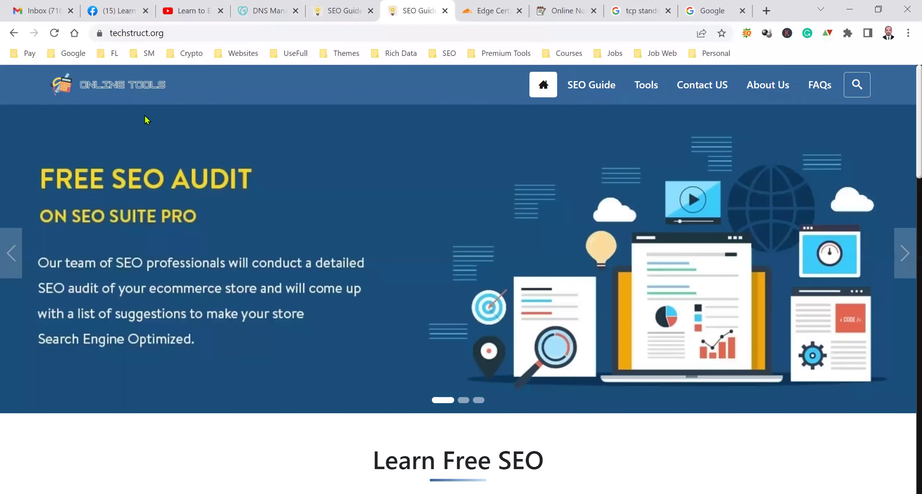
{"action": "key", "text": "F5"}
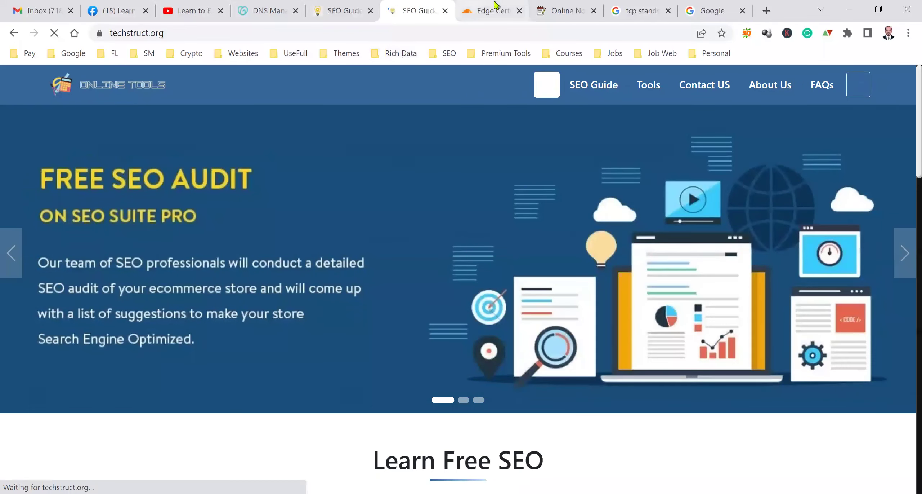
{"action": "left_click", "coordinate": [479, 5]}
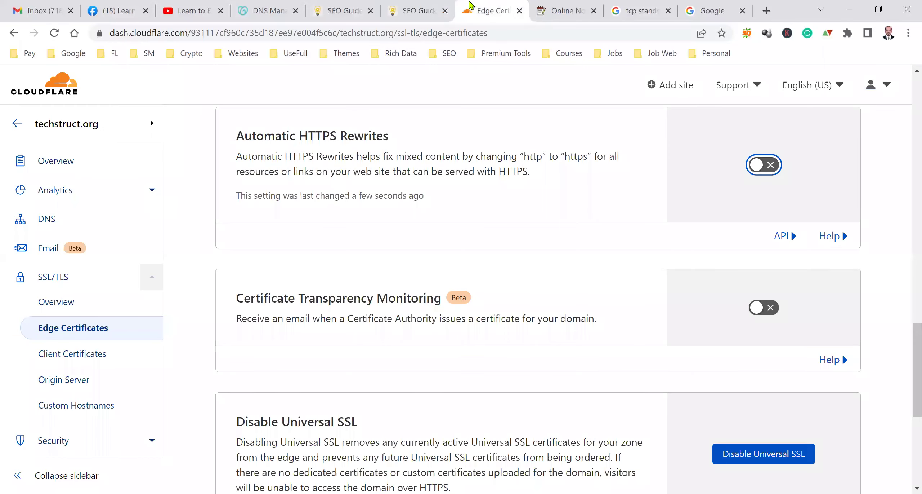
{"action": "left_click", "coordinate": [439, 8]}
{"action": "left_click", "coordinate": [114, 33]}
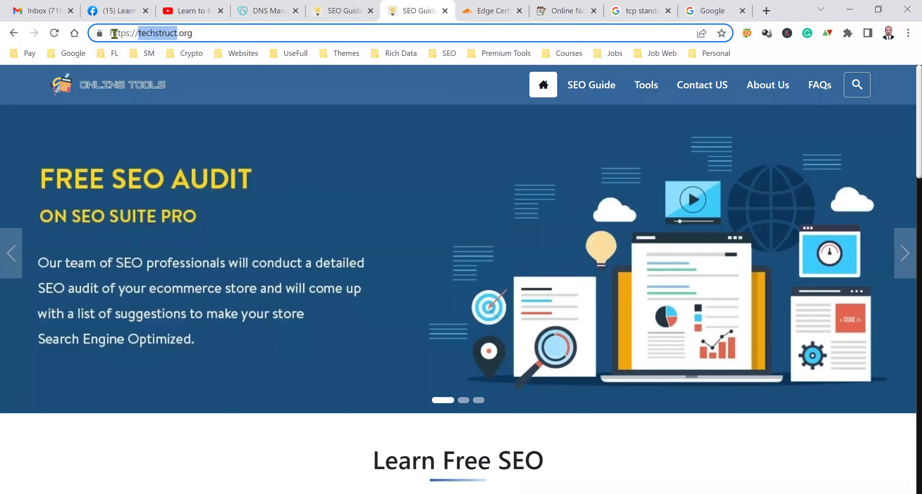
{"action": "key", "text": "BackSpace"}
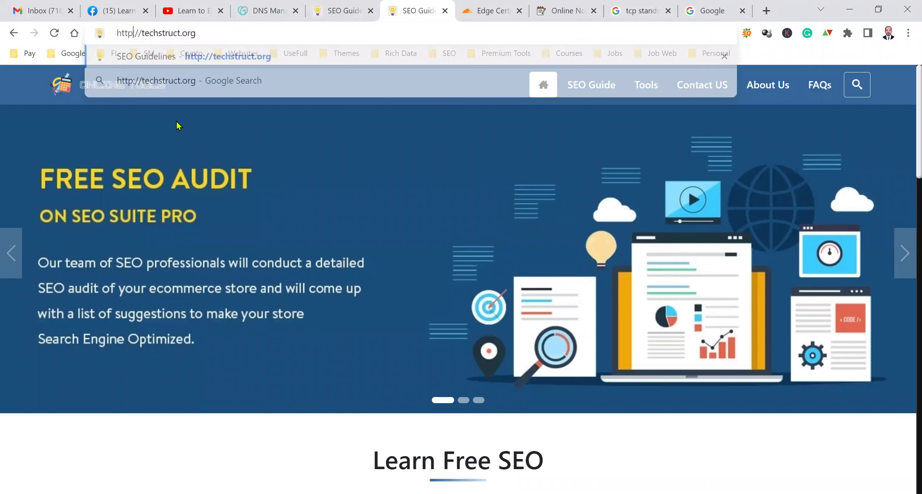
{"action": "key", "text": "Return"}
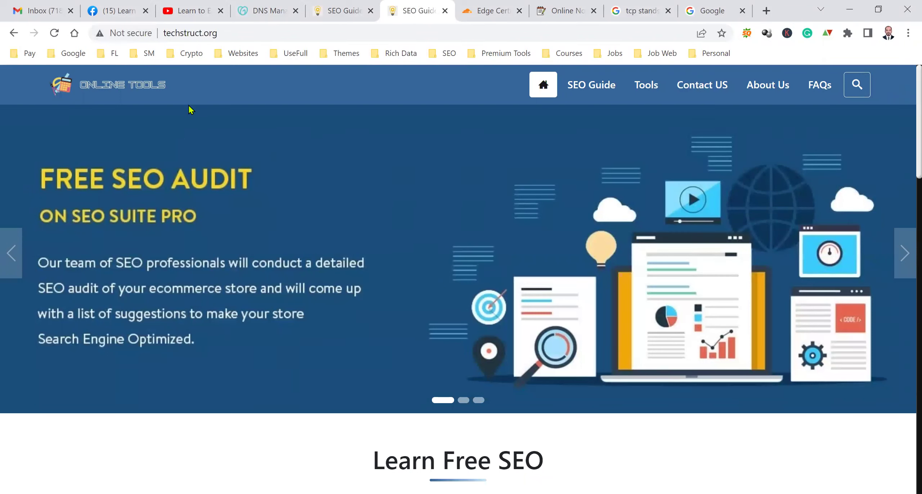
{"action": "left_click", "coordinate": [168, 35]}
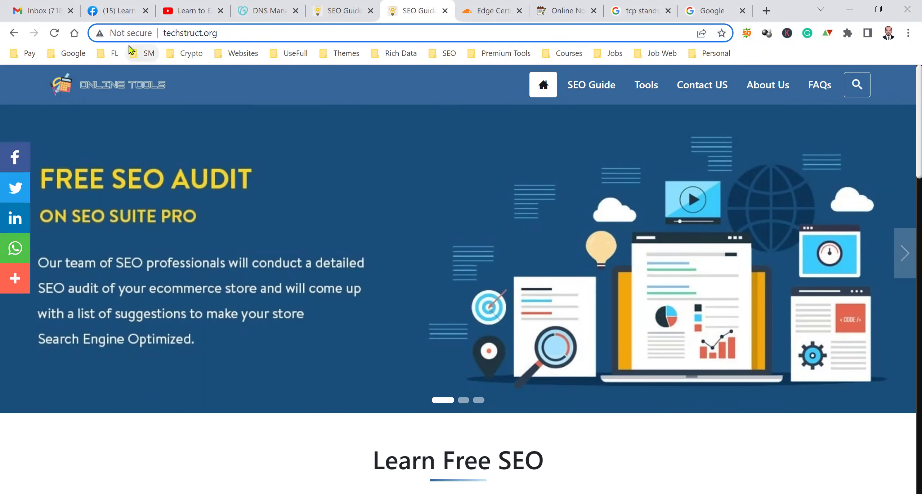
- Return to Cloudflare, re-enable Automatic HTTPS Rewrites for techstruct.org, and reload the live homepage
{"action": "left_click", "coordinate": [485, 9]}
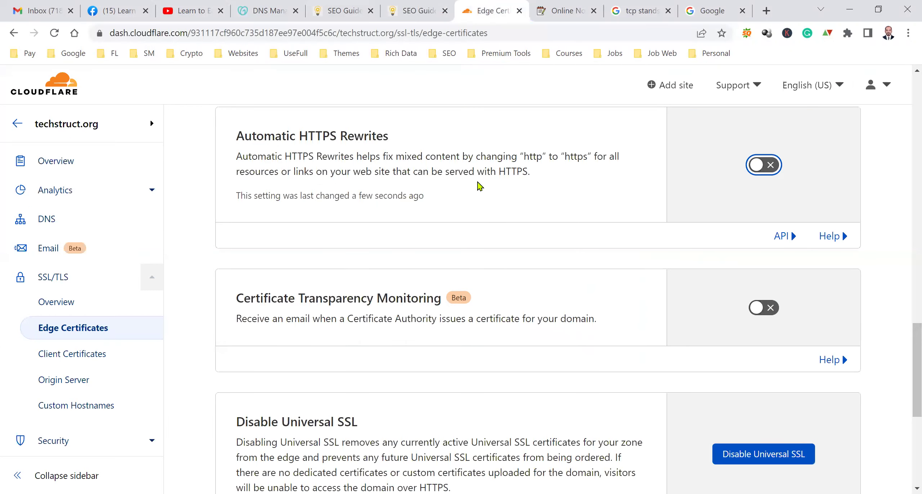
{"action": "left_click", "coordinate": [763, 173]}
{"action": "left_click", "coordinate": [408, 10]}
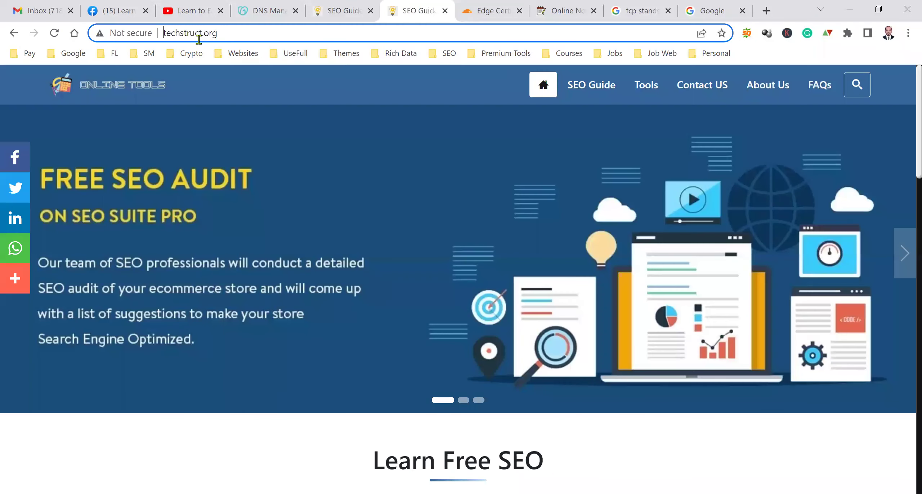
{"action": "key", "text": "Return"}
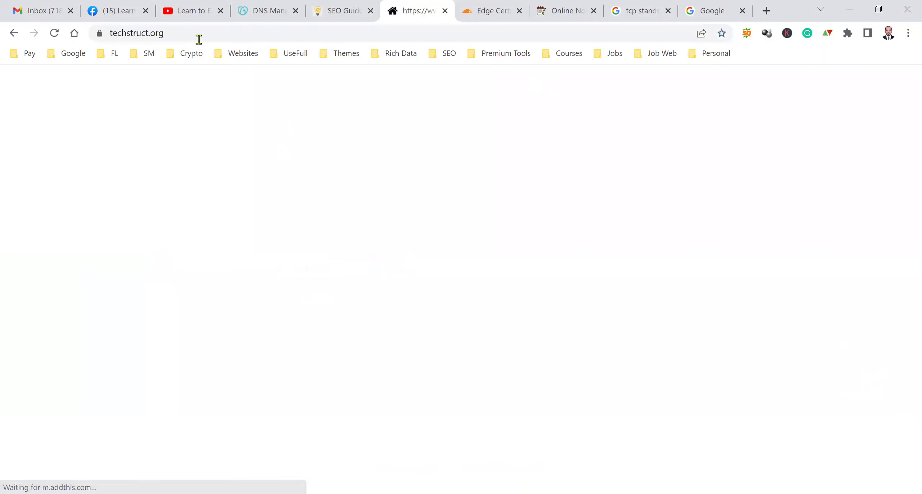
{"action": "left_click", "coordinate": [136, 34]}
{"action": "left_click", "coordinate": [127, 34]}
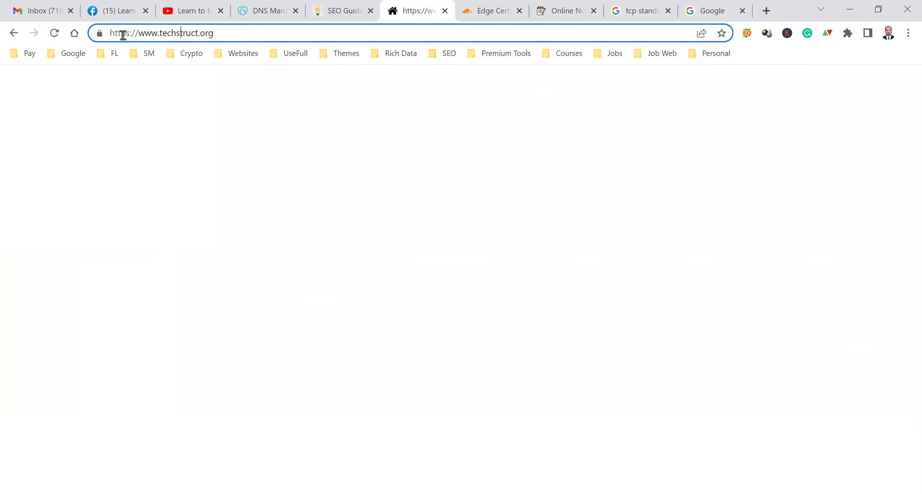
{"action": "double_click", "coordinate": [144, 34]}
{"action": "key", "text": "Delete"}
{"action": "key", "text": "Delete"}
{"action": "key", "text": "Return"}
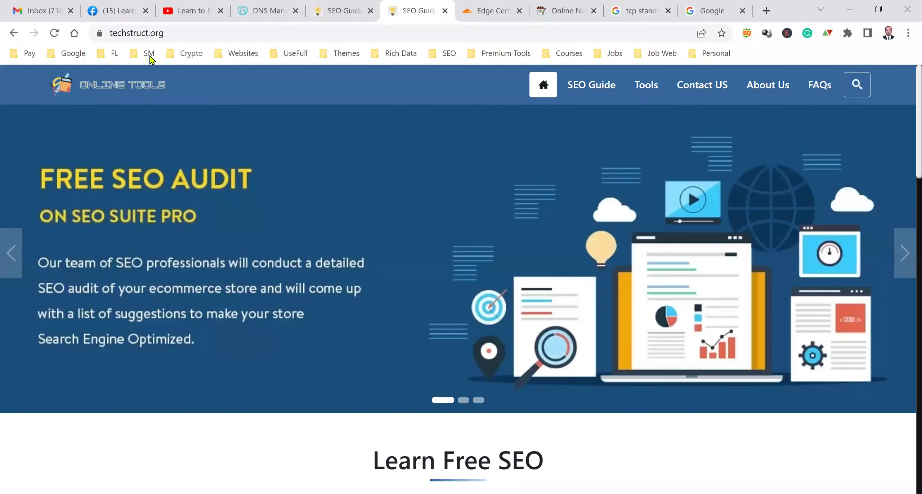
- Change the live site's address from https to http and load the homepage to retest the redirect
{"action": "double_click", "coordinate": [129, 36]}
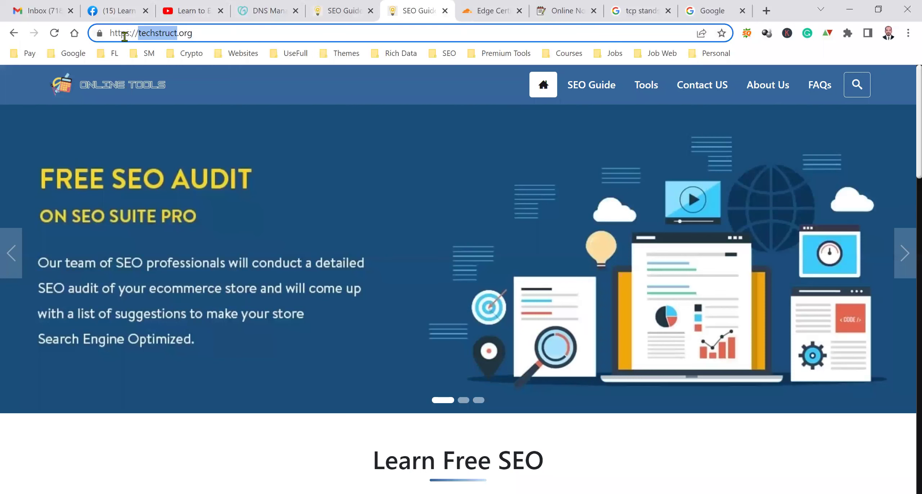
{"action": "left_click", "coordinate": [127, 36]}
{"action": "key", "text": "BackSpace"}
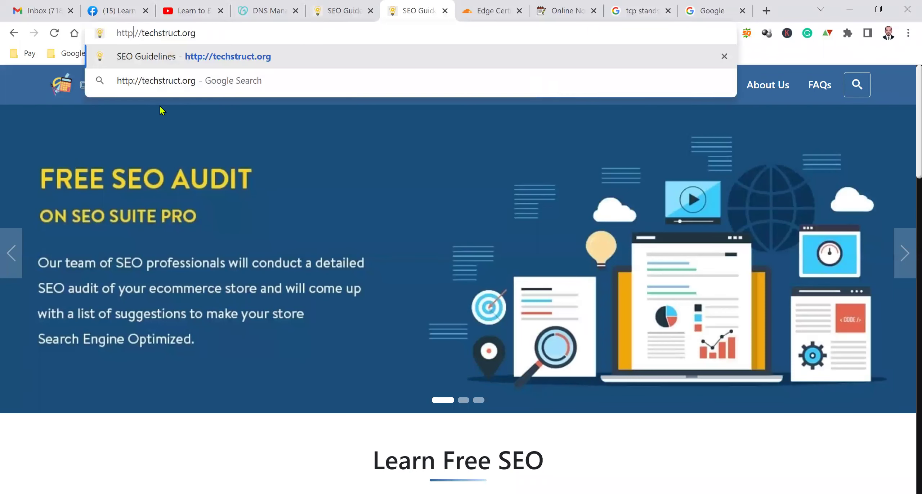
{"action": "key", "text": "Return"}
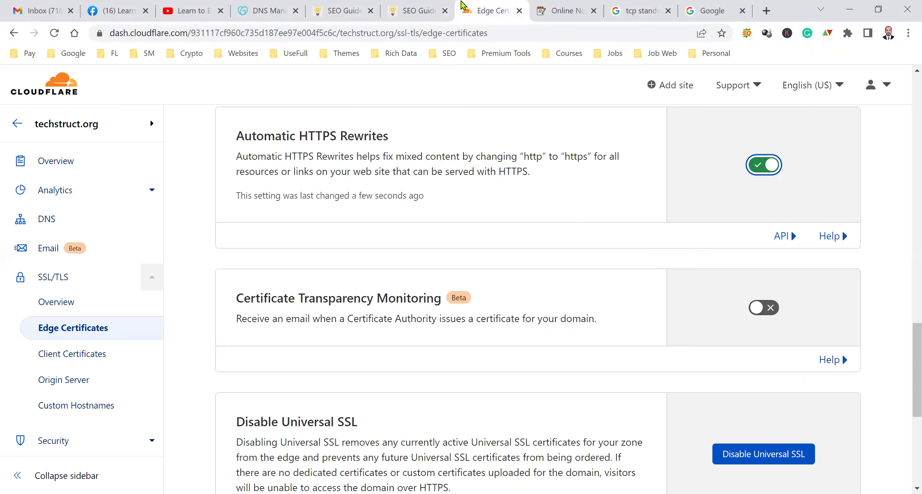
- Return to the edge certificate settings of techstruct.org in Cloudflare and re-enable Always Use HTTPS
{"action": "left_click", "coordinate": [486, 11]}
{"action": "scroll", "coordinate": [706, 349], "scroll_direction": "up", "scroll_amount": 15}
{"action": "left_click", "coordinate": [767, 221]}
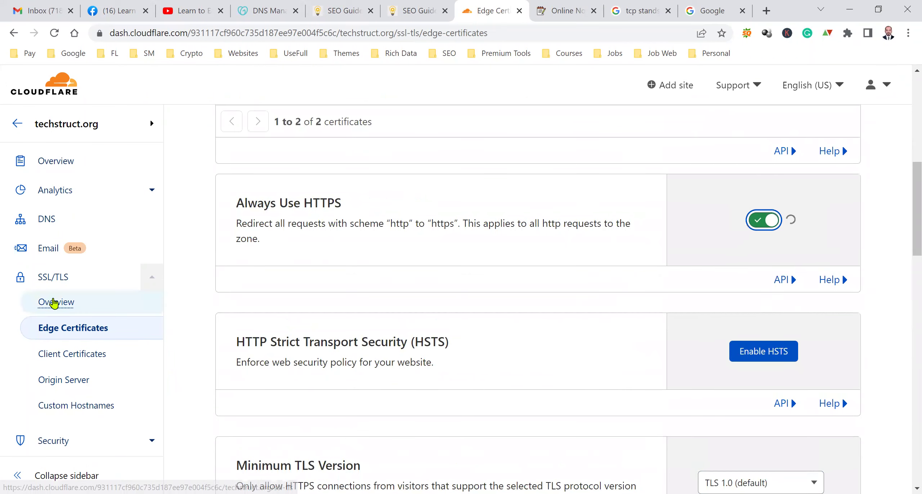
- Re-enable the SSL/TLS Recommender in the SSL/TLS overview of techstruct.org
{"action": "left_click", "coordinate": [54, 302]}
{"action": "scroll", "coordinate": [706, 364], "scroll_direction": "down", "scroll_amount": 10}
{"action": "left_click", "coordinate": [766, 165]}
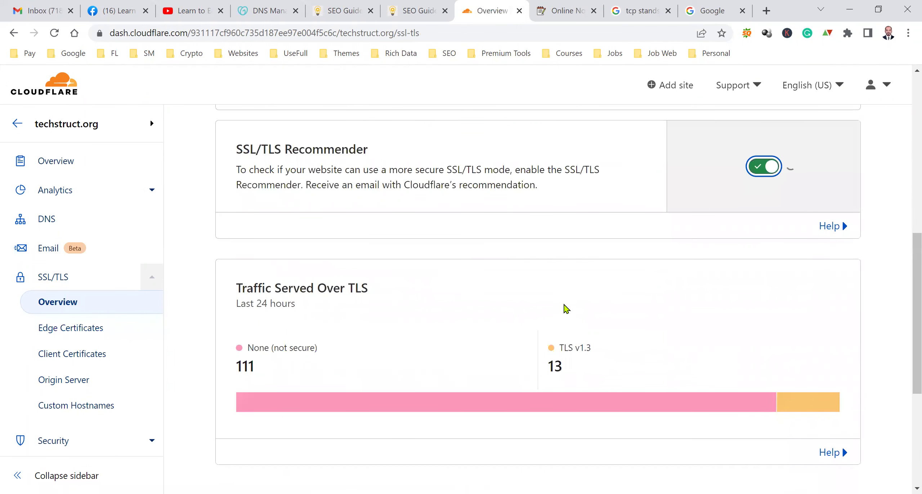
- Reload the live site from its plain HTTP address, then load it over HTTPS without the www prefix
{"action": "left_click", "coordinate": [388, 11]}
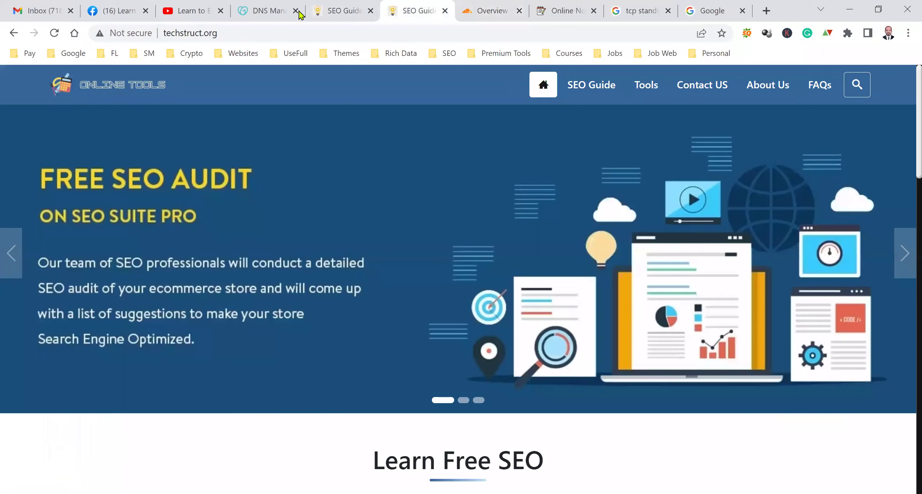
{"action": "left_click", "coordinate": [172, 32]}
{"action": "left_click", "coordinate": [172, 33]}
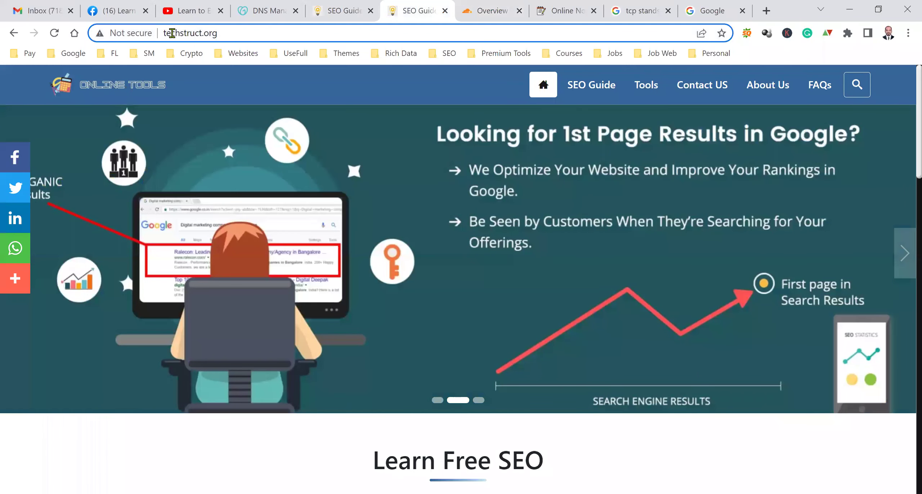
{"action": "key", "text": "Return"}
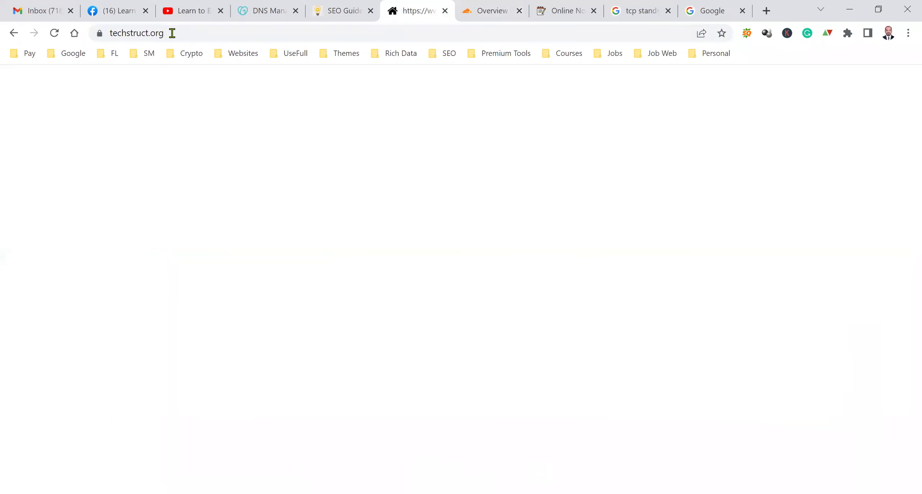
{"action": "double_click", "coordinate": [161, 30]}
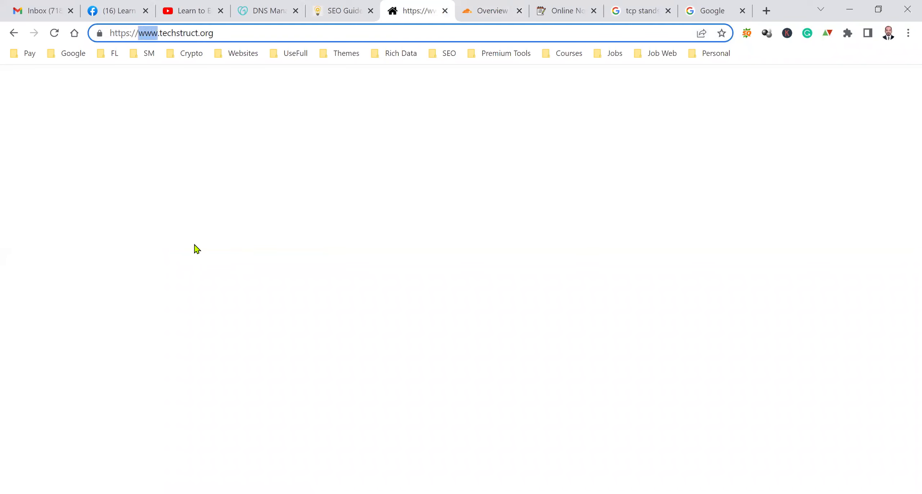
{"action": "key", "text": "Delete"}
{"action": "key", "text": "Delete"}
{"action": "key", "text": "Return"}
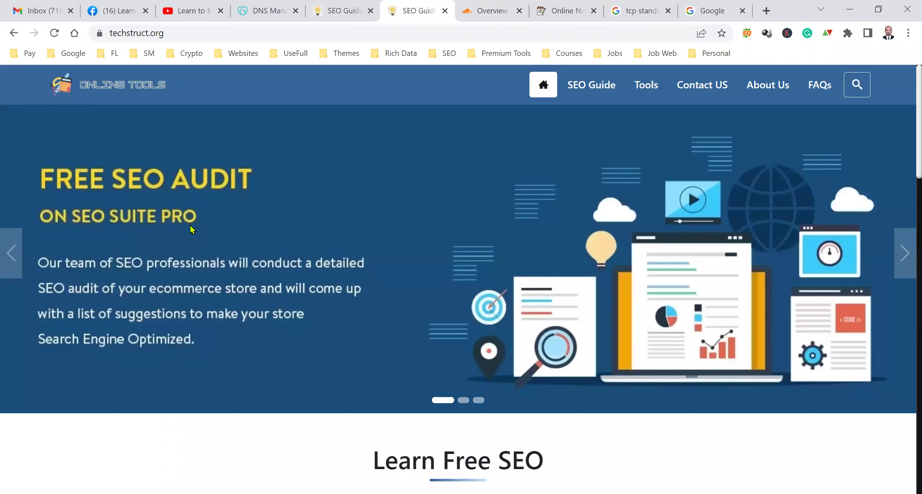
- Return to Cloudflare, open the WAF firewall rules in techstruct.org's security section, and start creating a firewall rule
{"action": "left_click", "coordinate": [488, 9]}
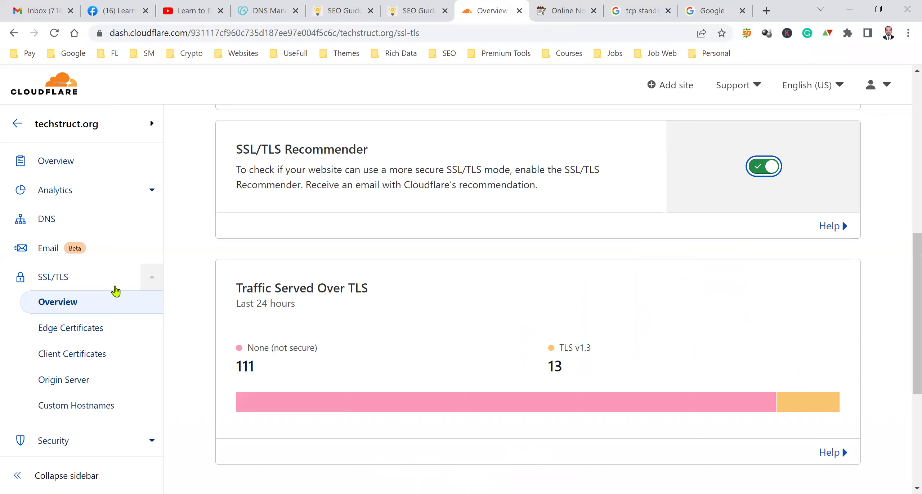
{"action": "scroll", "coordinate": [140, 357], "scroll_direction": "down", "scroll_amount": 3}
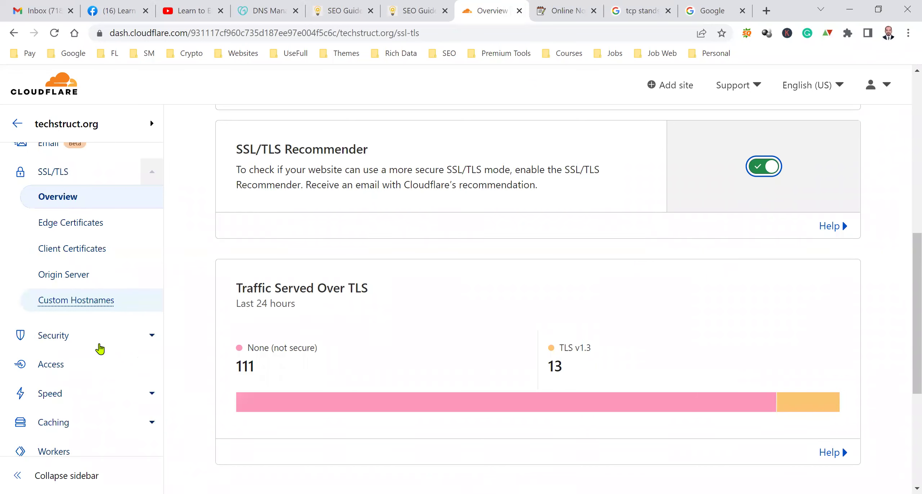
{"action": "left_click", "coordinate": [100, 345]}
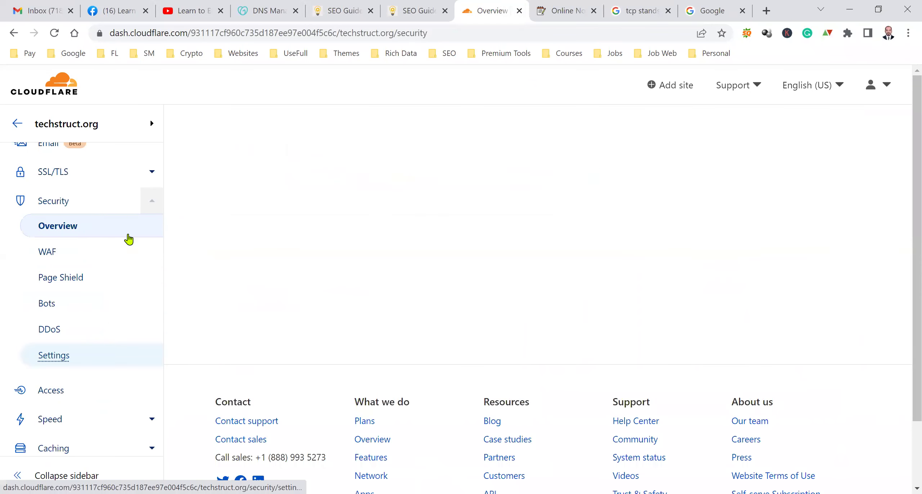
{"action": "left_click", "coordinate": [101, 251]}
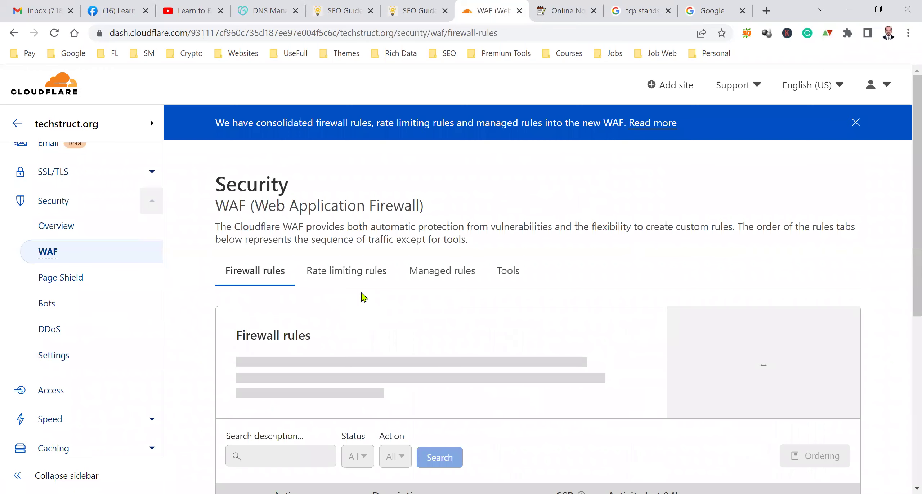
{"action": "scroll", "coordinate": [360, 294], "scroll_direction": "down", "scroll_amount": 3}
{"action": "scroll", "coordinate": [369, 297], "scroll_direction": "down", "scroll_amount": 3}
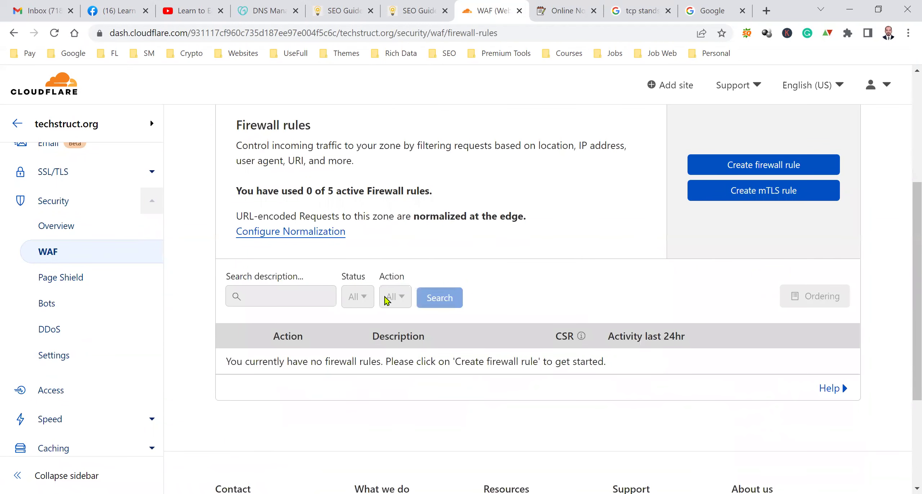
{"action": "left_click", "coordinate": [773, 167]}
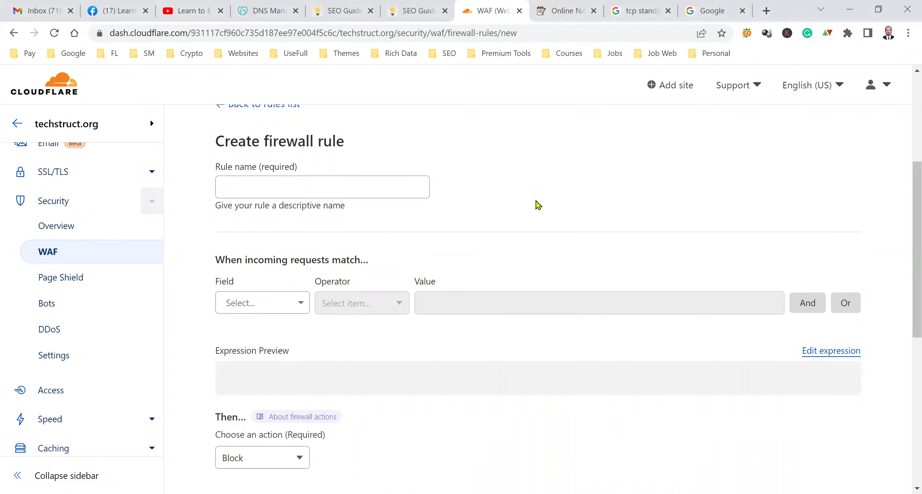
- Enter "Not Pak" as the name of the new firewall rule
{"action": "scroll", "coordinate": [512, 292], "scroll_direction": "down", "scroll_amount": 3}
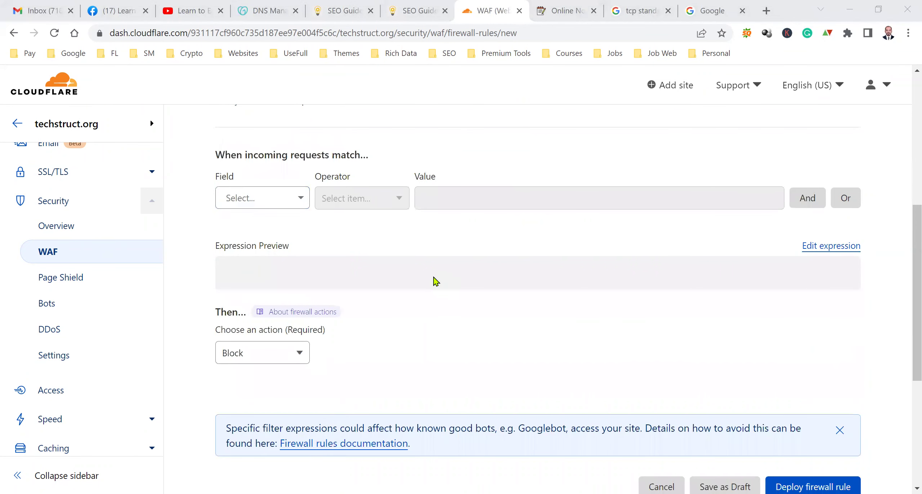
{"action": "scroll", "coordinate": [434, 280], "scroll_direction": "up", "scroll_amount": 2}
{"action": "left_click", "coordinate": [354, 194]}
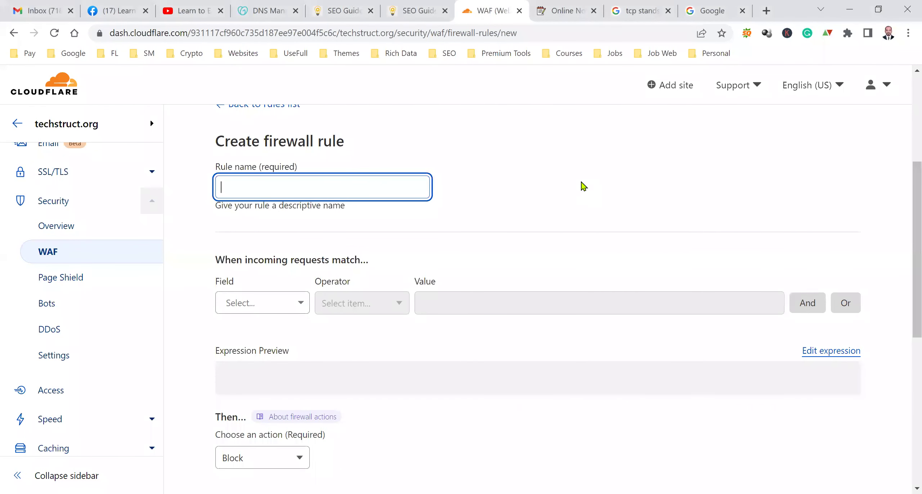
{"action": "type", "text": "Not Pak"}
- Set the rule's matching field to Country with the operator "does not equal"
{"action": "left_click", "coordinate": [261, 302]}
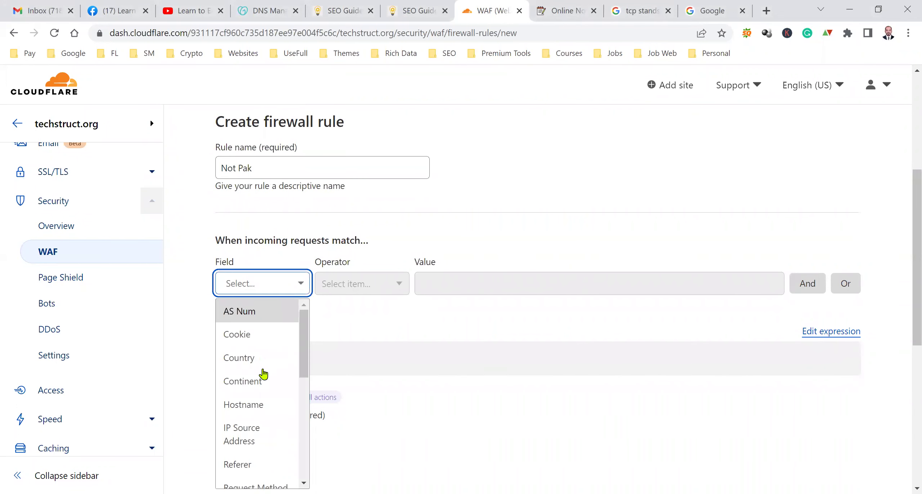
{"action": "left_click", "coordinate": [267, 358]}
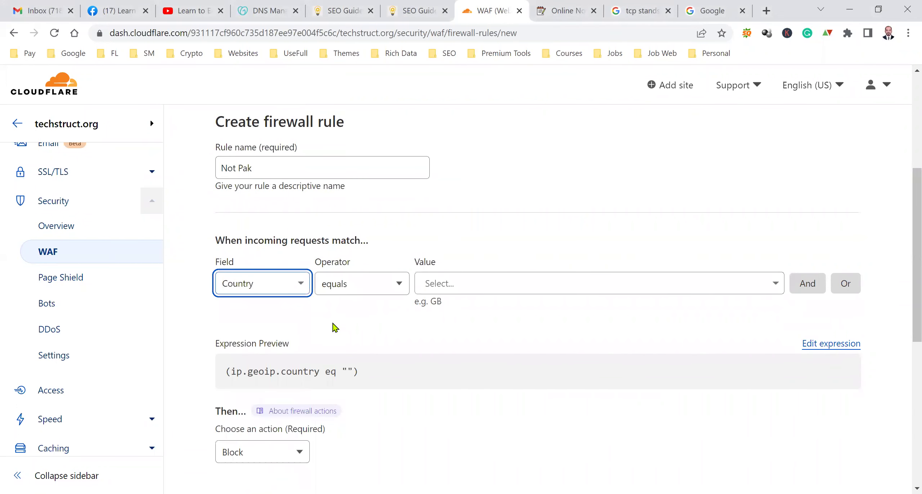
{"action": "left_click", "coordinate": [377, 287]}
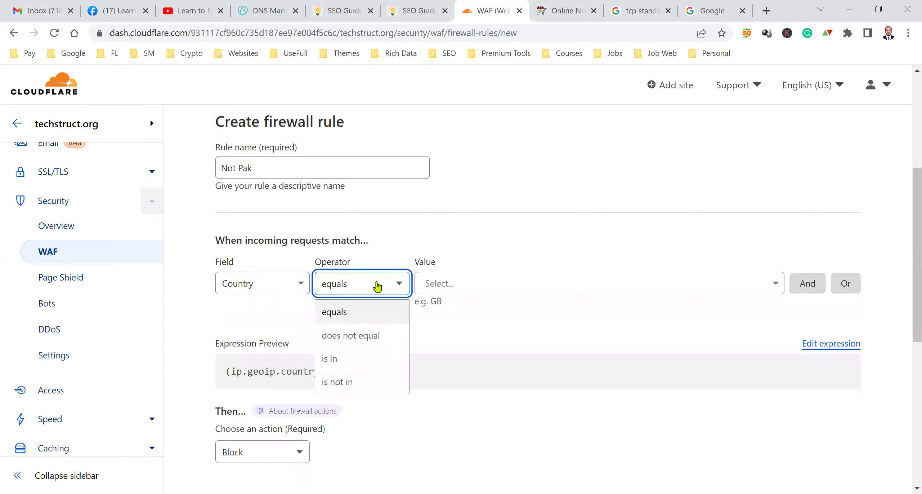
{"action": "left_click", "coordinate": [373, 338]}
- Rename the firewall rule to "UK Only"
{"action": "left_click", "coordinate": [242, 169]}
{"action": "left_click_drag", "start_coordinate": [238, 169], "coordinate": [212, 174]}
{"action": "type", "text": "UK"}
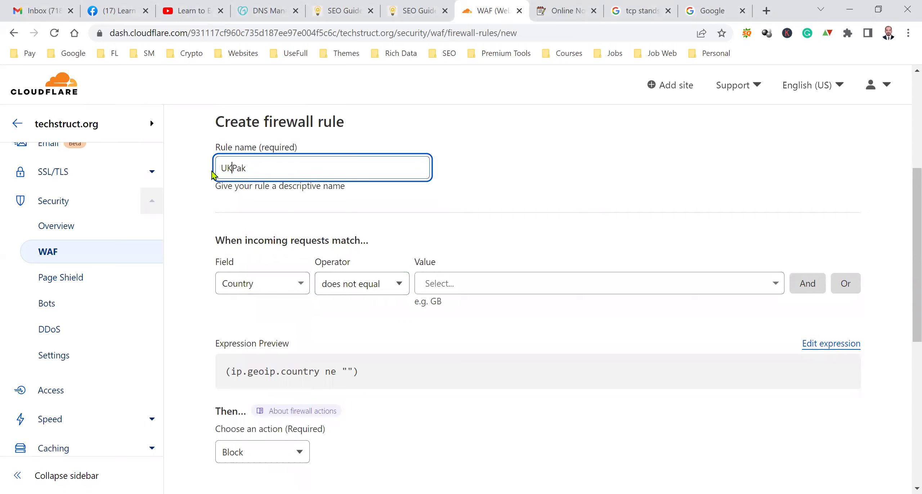
{"action": "type", "text": " Only"}
{"action": "key", "text": "Delete"}
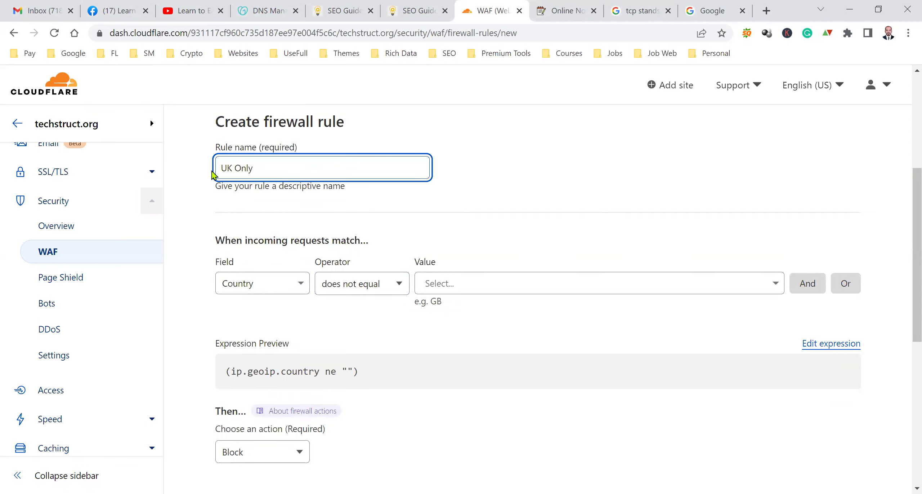
- Set the country value of the rule's condition to United Kingdom
{"action": "left_click", "coordinate": [551, 293]}
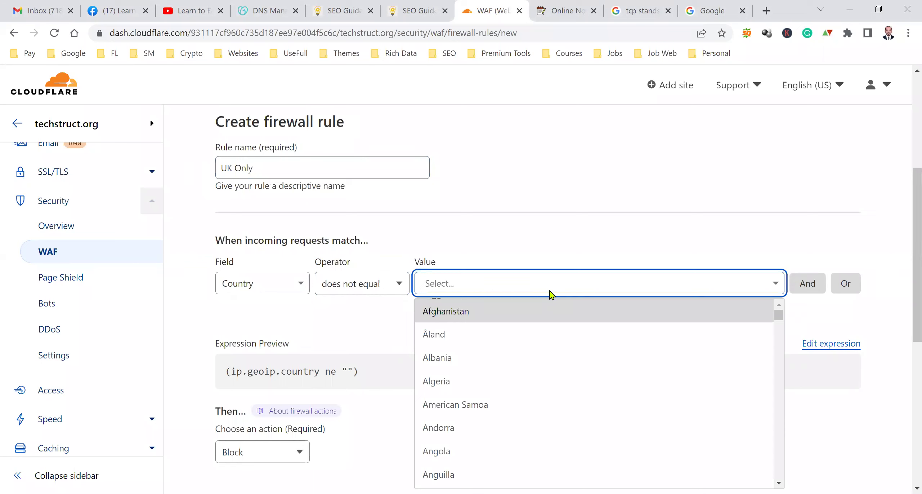
{"action": "type", "text": "unit"}
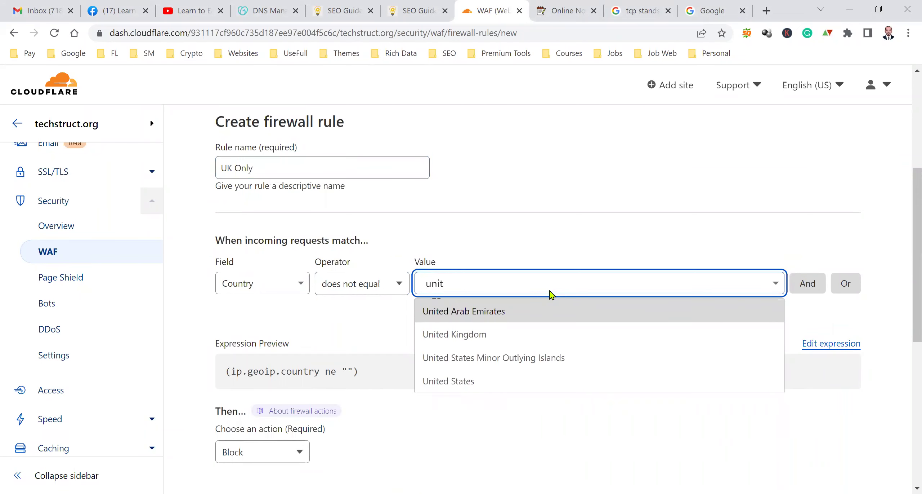
{"action": "left_click", "coordinate": [533, 332]}
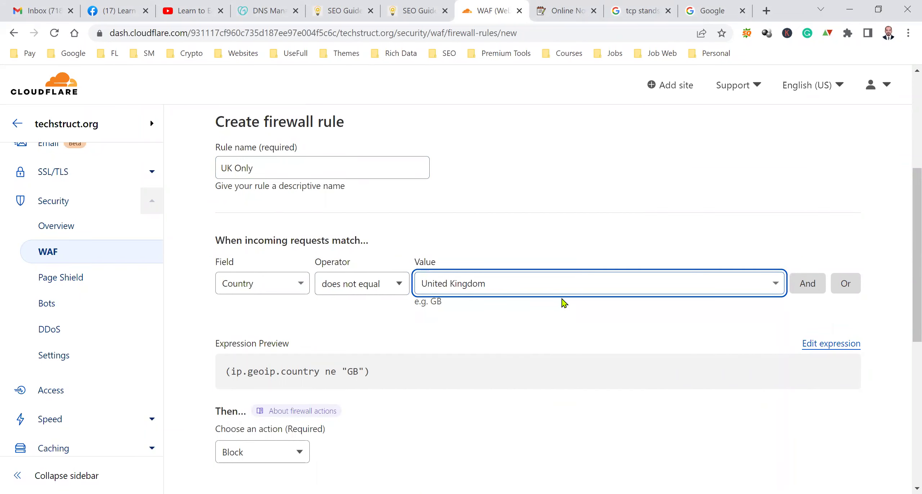
- Deploy the new firewall rule with Block as its action and view it in the rules list
{"action": "scroll", "coordinate": [426, 342], "scroll_direction": "down", "scroll_amount": 3}
{"action": "left_click", "coordinate": [320, 347]}
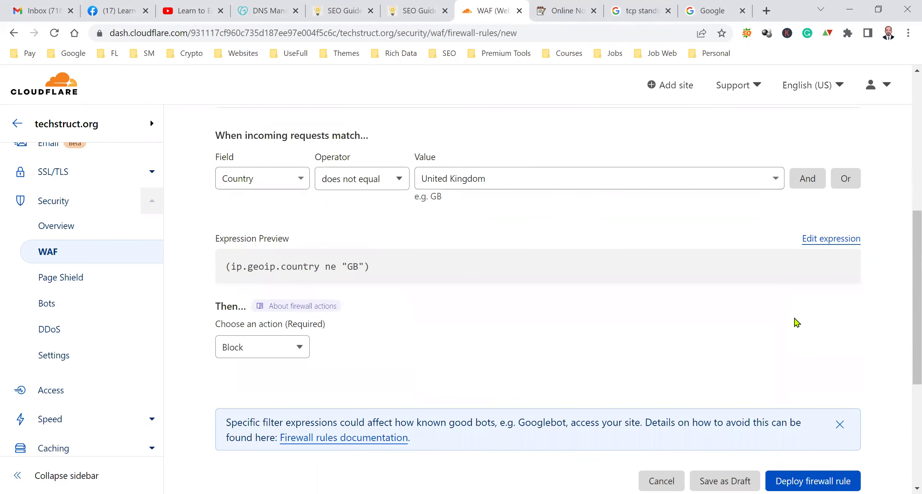
{"action": "scroll", "coordinate": [797, 322], "scroll_direction": "down", "scroll_amount": 6}
{"action": "left_click", "coordinate": [834, 274]}
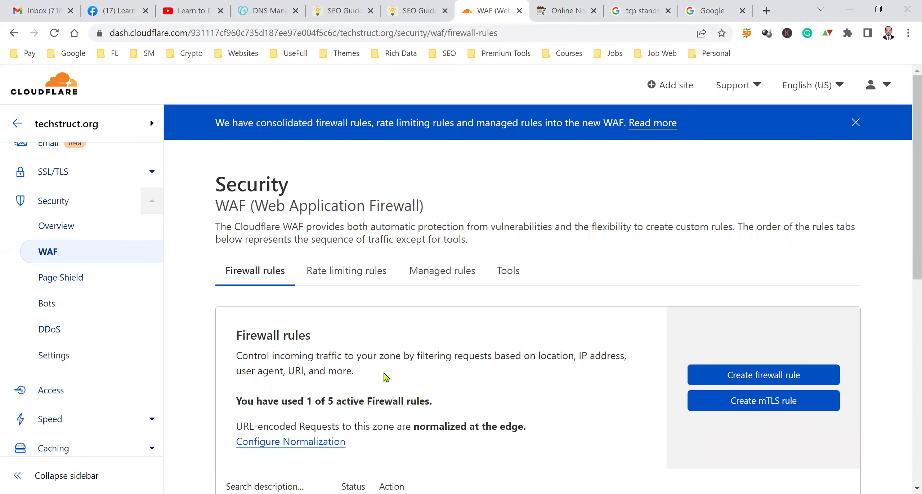
{"action": "scroll", "coordinate": [434, 394], "scroll_direction": "down", "scroll_amount": 5}
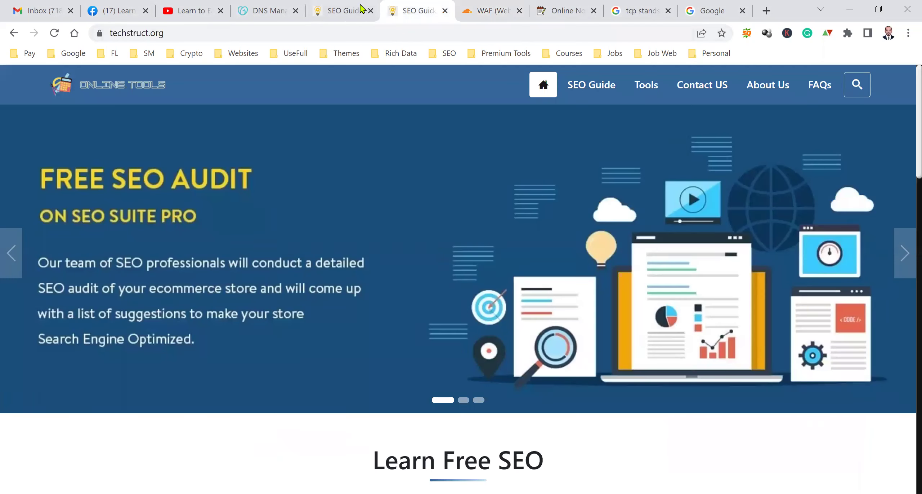
- Reload the techstruct.org website to test the deployed country rule
{"action": "left_click", "coordinate": [418, 10]}
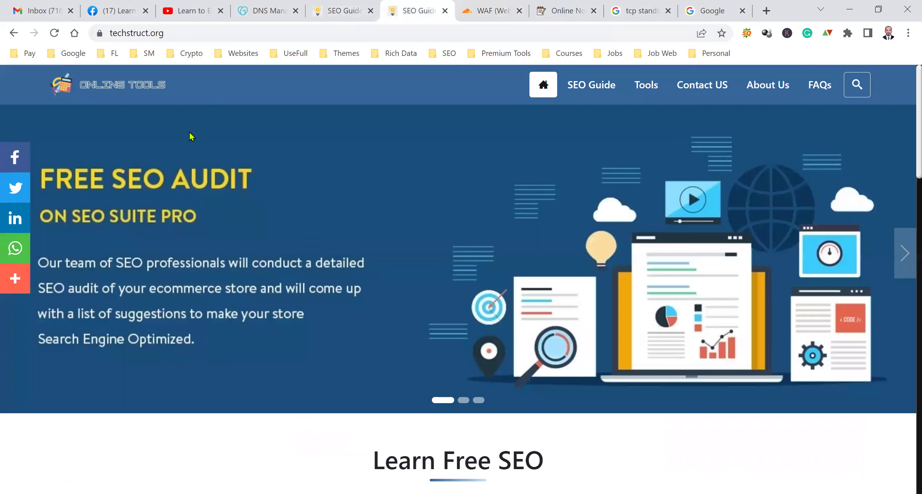
{"action": "key", "text": "F5"}
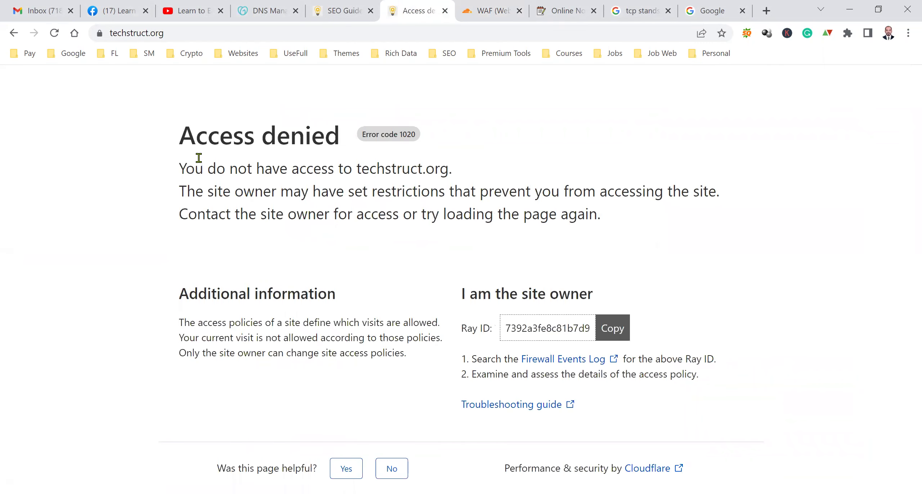
{"action": "left_click_drag", "start_coordinate": [220, 144], "coordinate": [312, 145]}
{"action": "left_click", "coordinate": [312, 186]}
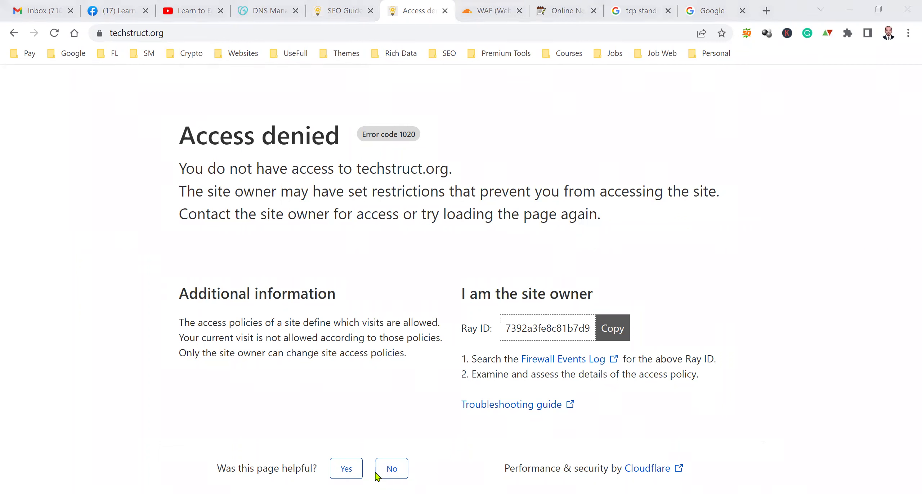
- Reload the onlinetools.info website to check whether it can be accessed
{"action": "left_click", "coordinate": [324, 5]}
{"action": "left_click", "coordinate": [285, 36]}
{"action": "key", "text": "Return"}
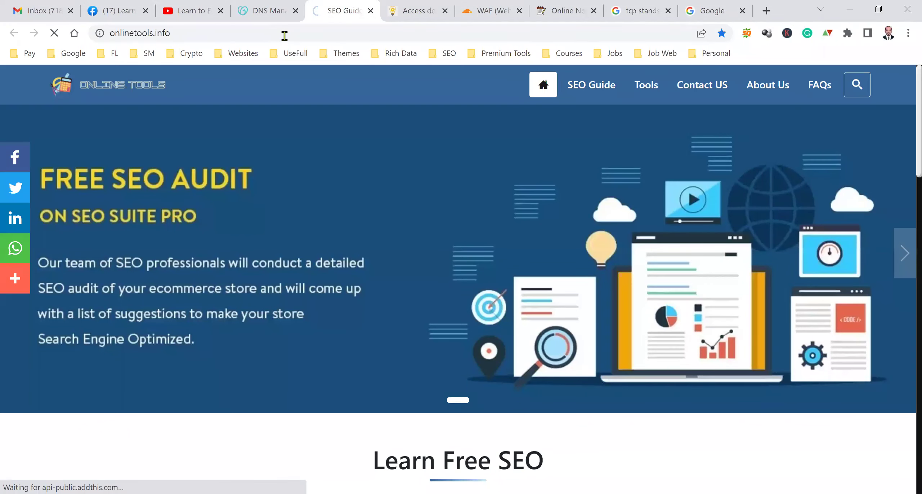
- Switch back to Cloudflare and open the WAF firewall rules of the onlinetools.info site
{"action": "left_click", "coordinate": [471, 10]}
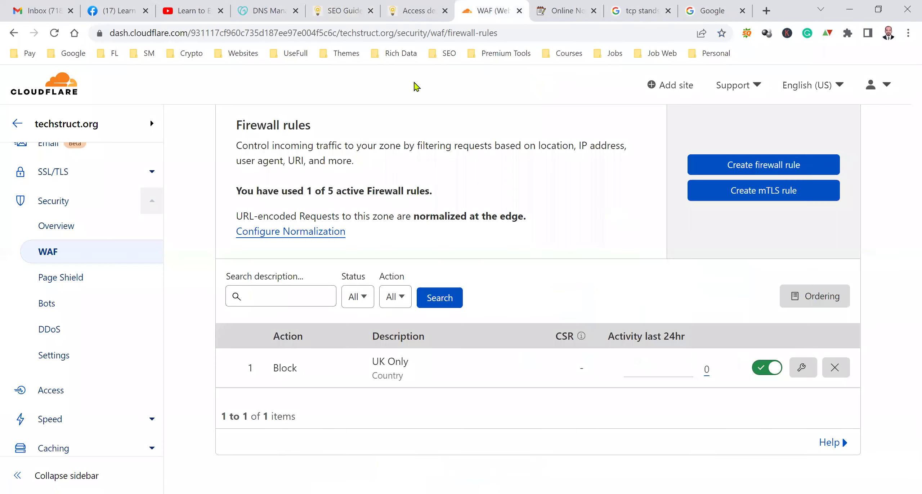
{"action": "left_click", "coordinate": [5, 127]}
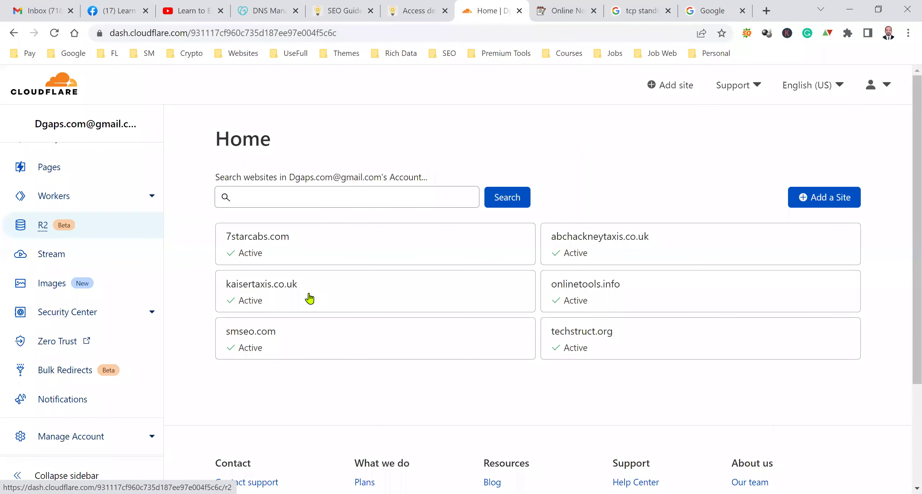
{"action": "left_click", "coordinate": [576, 299]}
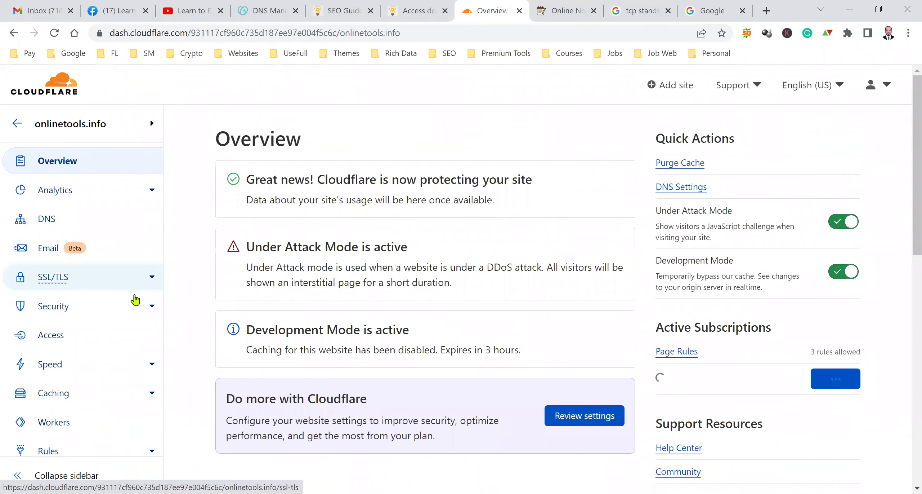
{"action": "left_click", "coordinate": [127, 315]}
{"action": "left_click", "coordinate": [96, 356]}
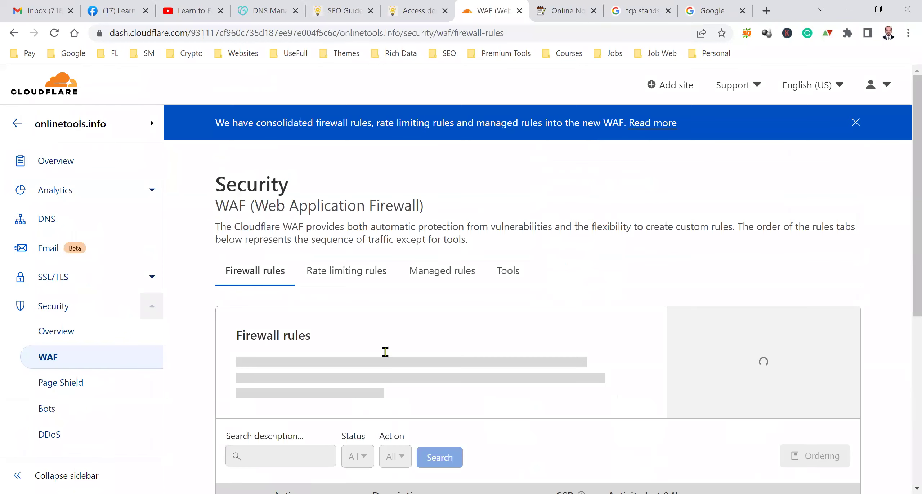
{"action": "scroll", "coordinate": [385, 346], "scroll_direction": "down", "scroll_amount": 5}
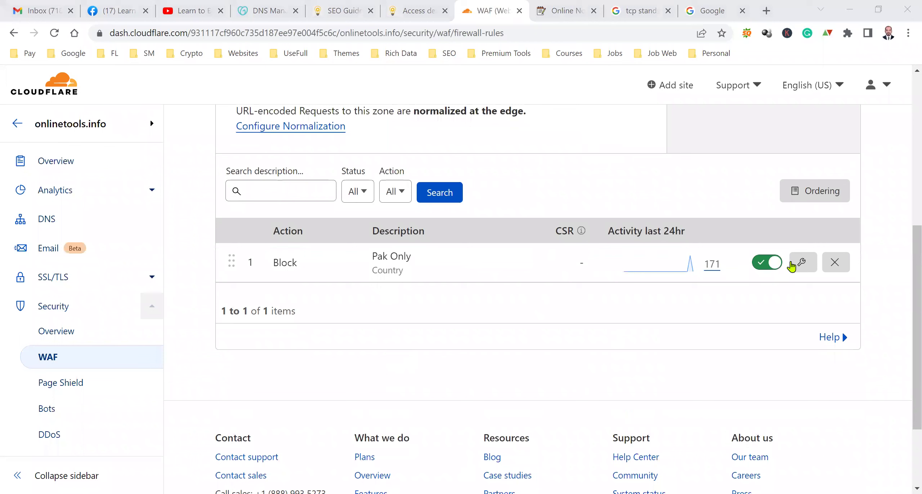
- Edit the "Pak Only" firewall rule of onlinetools.info and rename it to "UK Only"
{"action": "left_click", "coordinate": [801, 265]}
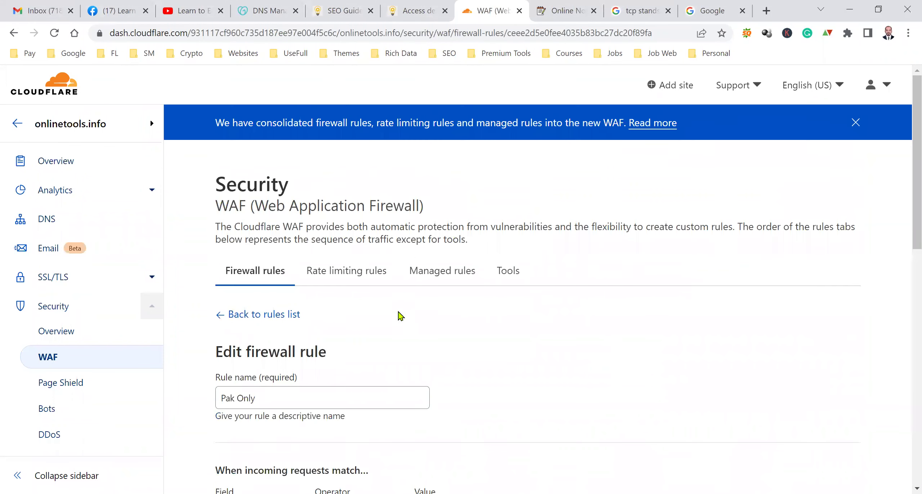
{"action": "scroll", "coordinate": [396, 310], "scroll_direction": "down", "scroll_amount": 3}
{"action": "left_click_drag", "start_coordinate": [233, 190], "coordinate": [211, 196]}
{"action": "type", "text": "UK"}
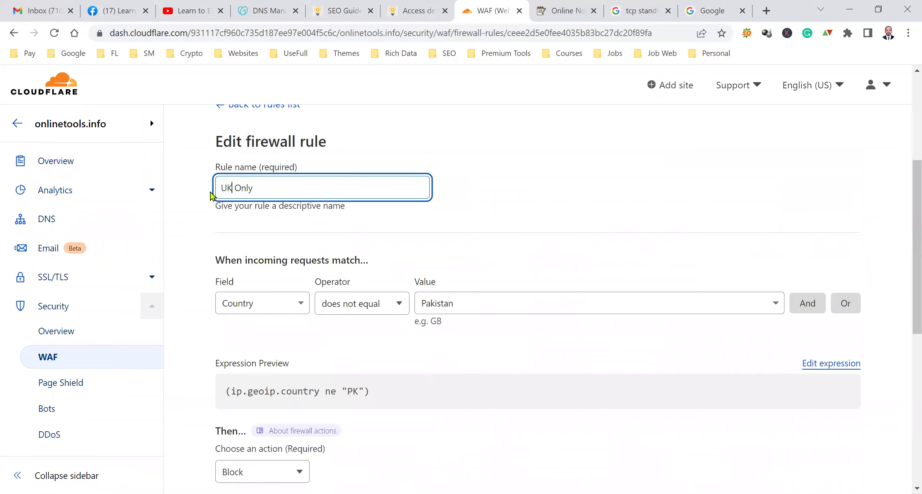
- Set the rule's country value to United Kingdom and save the edited firewall rule
{"action": "left_click", "coordinate": [476, 307]}
{"action": "type", "text": "uni"}
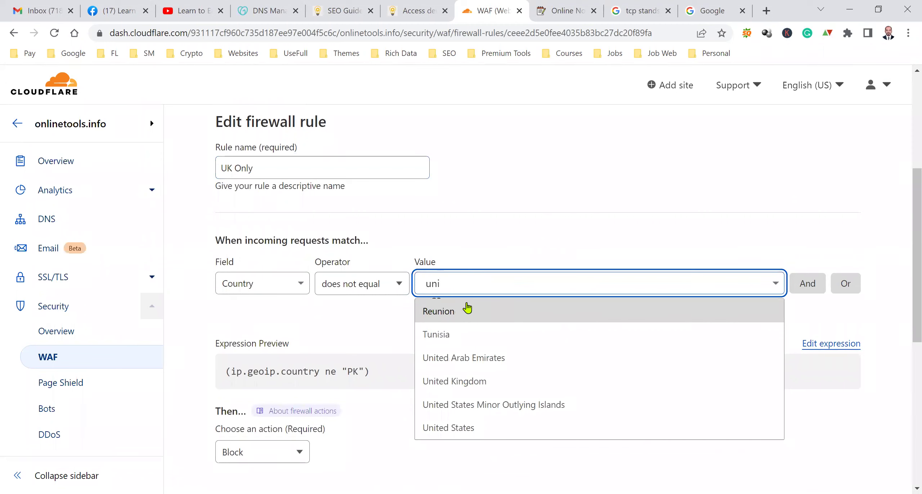
{"action": "left_click", "coordinate": [490, 383]}
{"action": "scroll", "coordinate": [450, 382], "scroll_direction": "down", "scroll_amount": 3}
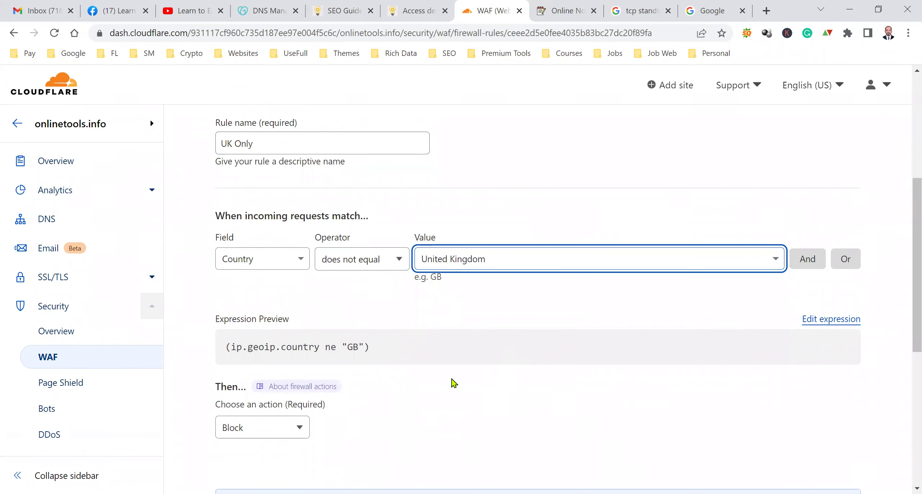
{"action": "left_click", "coordinate": [854, 479]}
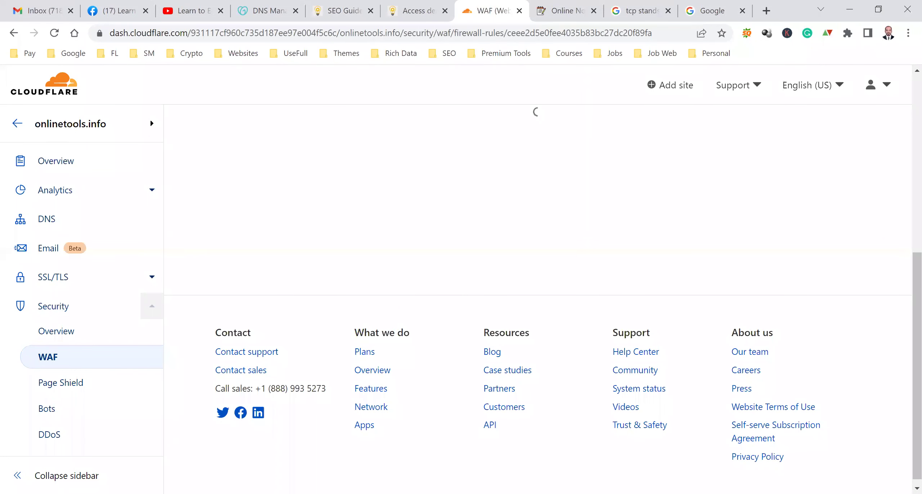
- Compare how the techstruct.org and onlinetools.info websites respond in their browser pages
{"action": "left_click", "coordinate": [411, 5]}
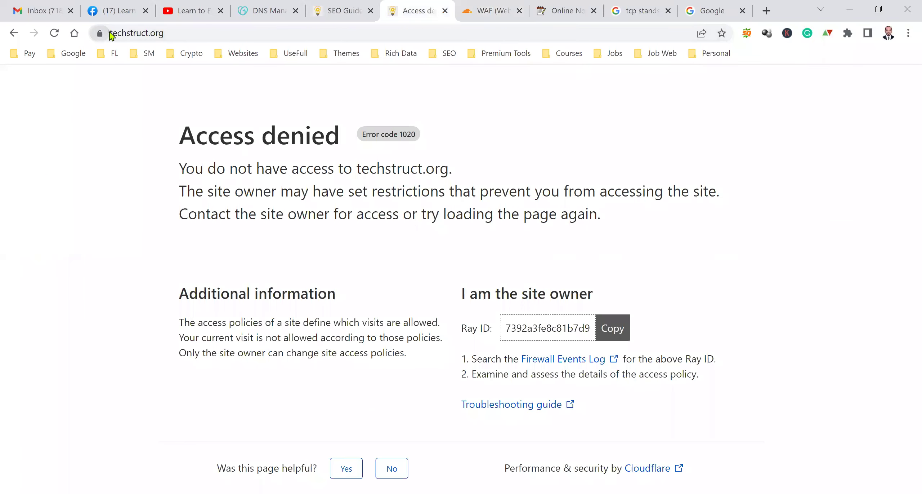
{"action": "left_click", "coordinate": [164, 33]}
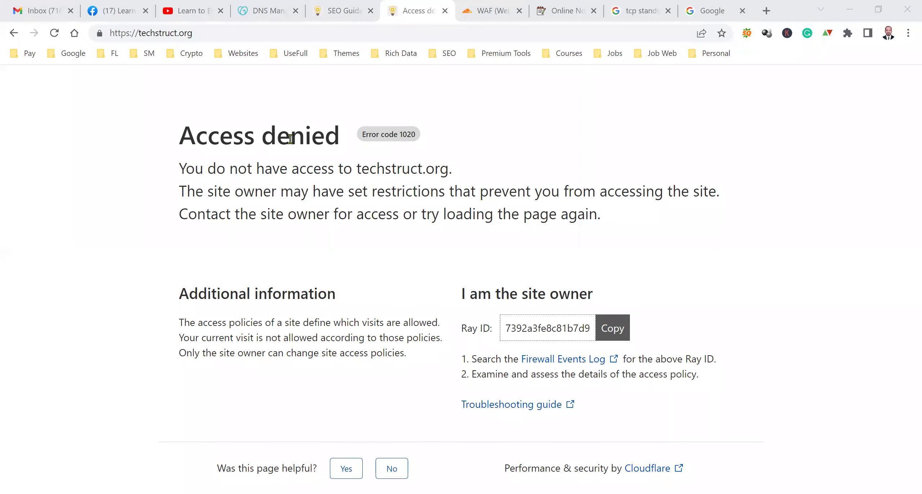
{"action": "left_click", "coordinate": [364, 5]}
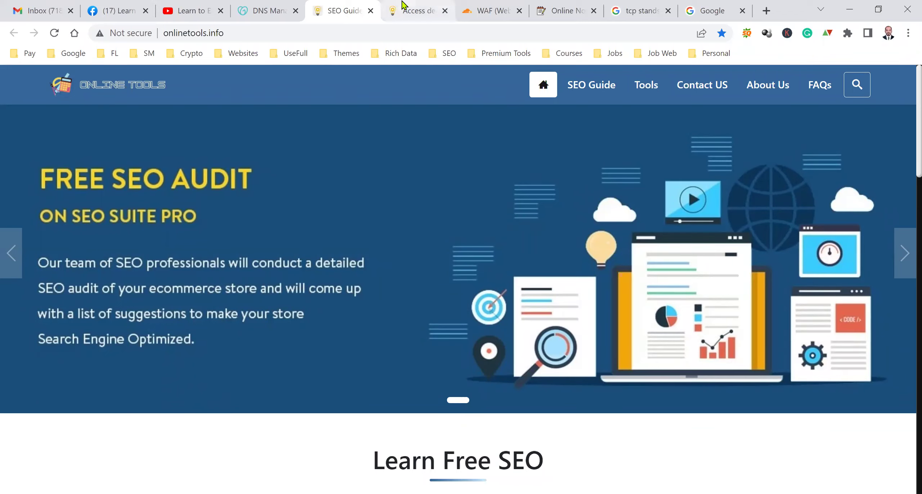
{"action": "left_click", "coordinate": [430, 5]}
{"action": "left_click", "coordinate": [479, 153]}
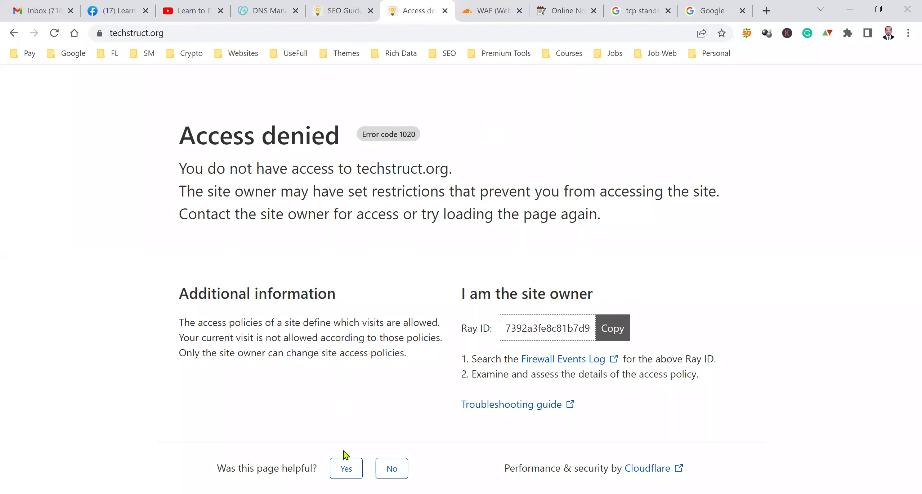
- Open the techstruct.org overview in Cloudflare and examine its 24-hour visitor, request and caching statistics
{"action": "left_click", "coordinate": [500, 5]}
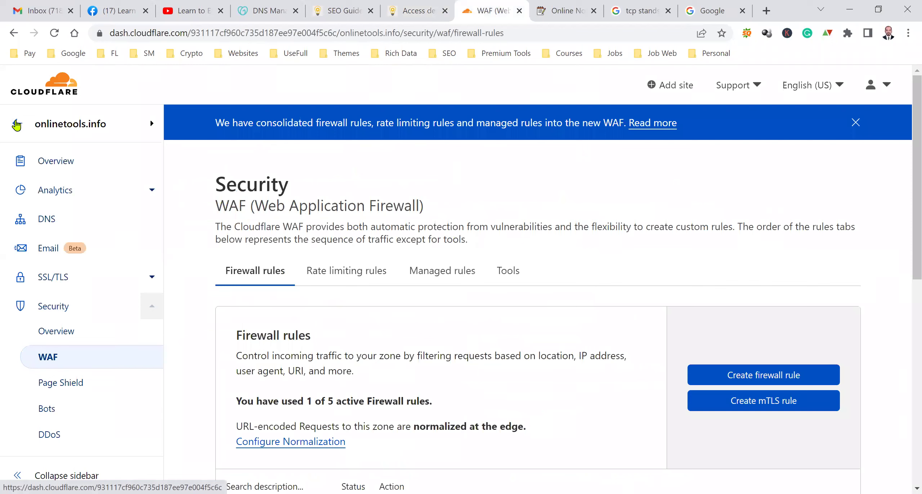
{"action": "left_click", "coordinate": [16, 124]}
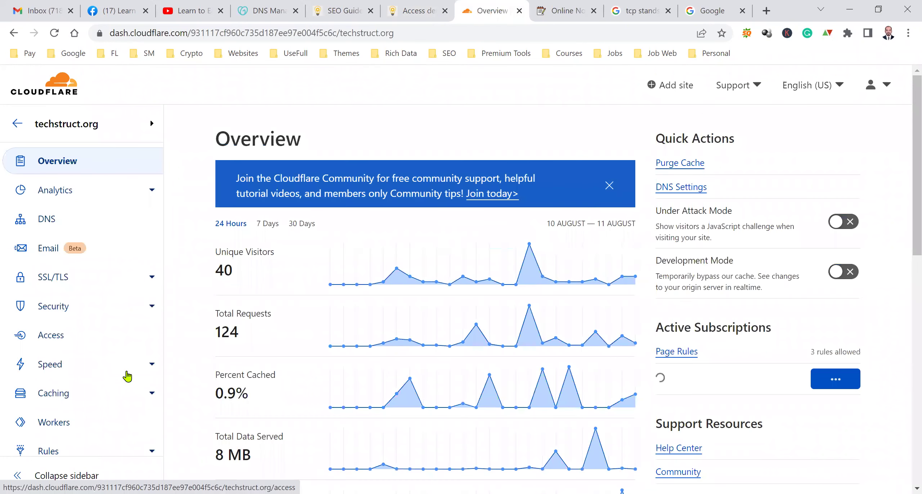
{"action": "scroll", "coordinate": [188, 341], "scroll_direction": "down", "scroll_amount": 3}
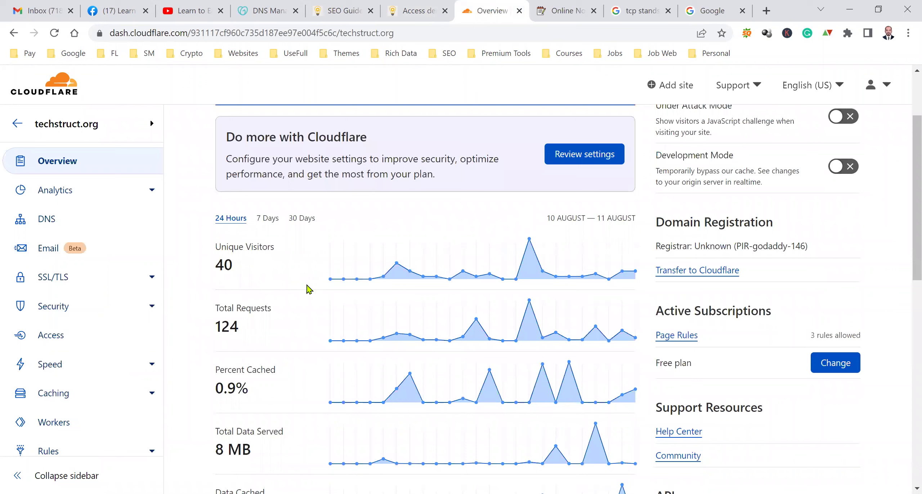
{"action": "left_click_drag", "start_coordinate": [223, 265], "coordinate": [247, 273]}
{"action": "scroll", "coordinate": [250, 280], "scroll_direction": "down", "scroll_amount": 3}
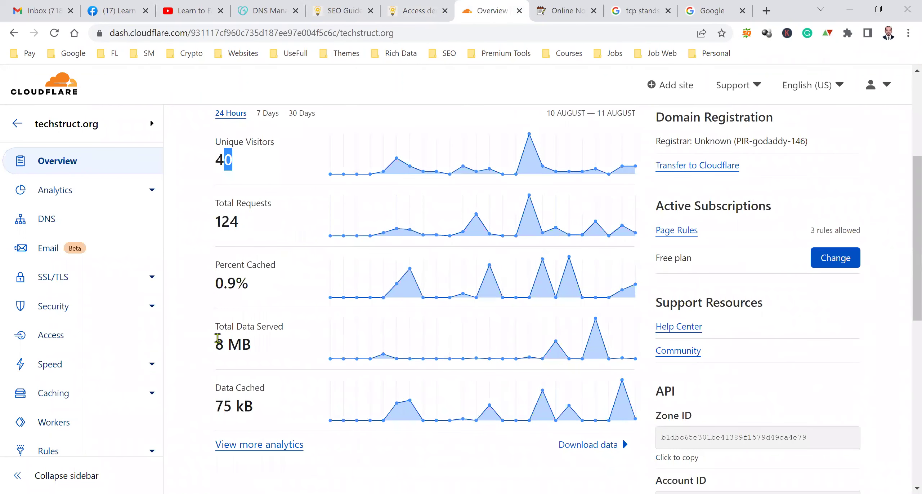
{"action": "double_click", "coordinate": [264, 351]}
{"action": "left_click_drag", "start_coordinate": [222, 388], "coordinate": [245, 388]}
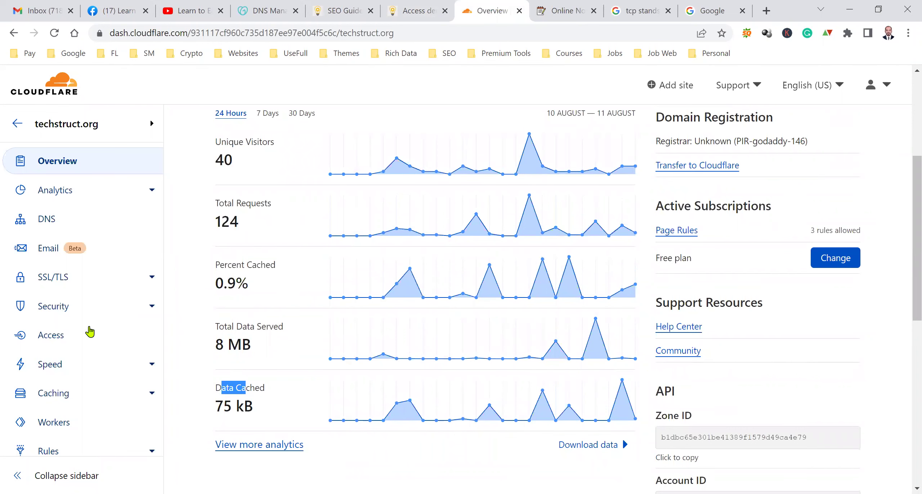
- Disable the "UK Only" firewall rule of techstruct.org and reload the website to test access
{"action": "left_click", "coordinate": [138, 313]}
{"action": "left_click", "coordinate": [82, 357]}
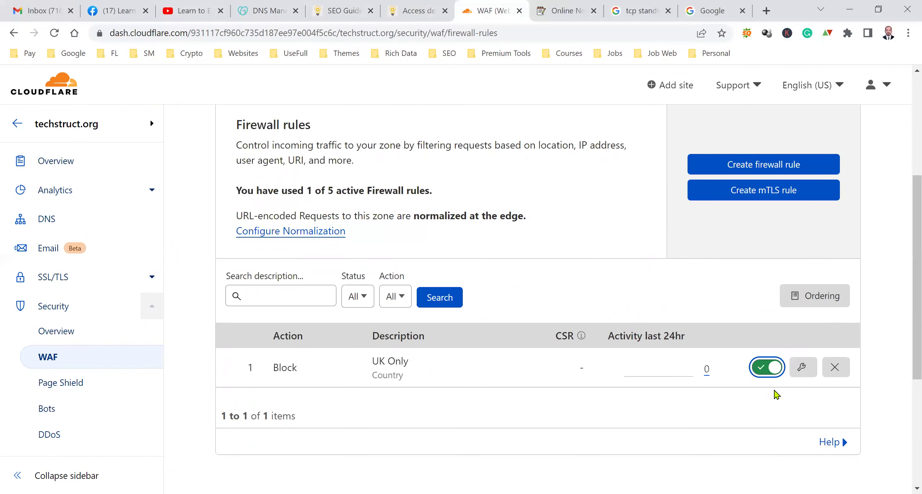
{"action": "left_click", "coordinate": [770, 371]}
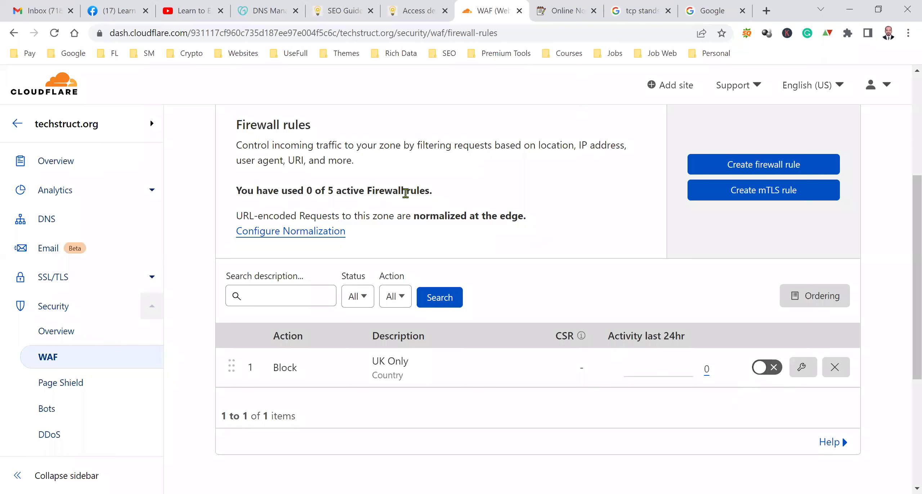
{"action": "left_click", "coordinate": [403, 9]}
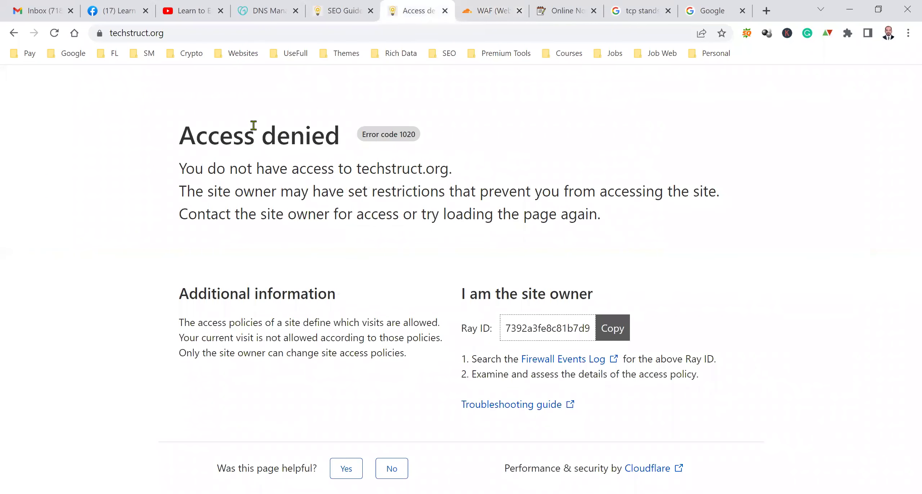
{"action": "key", "text": "F5"}
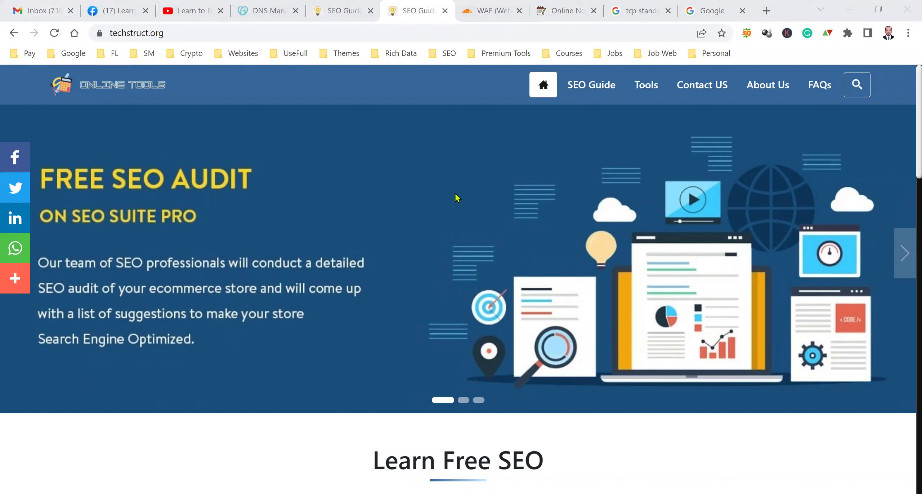
- Return to Cloudflare, open the DNS settings of techstruct.org and examine the nameserver and DNSSEC sections
{"action": "left_click", "coordinate": [505, 7]}
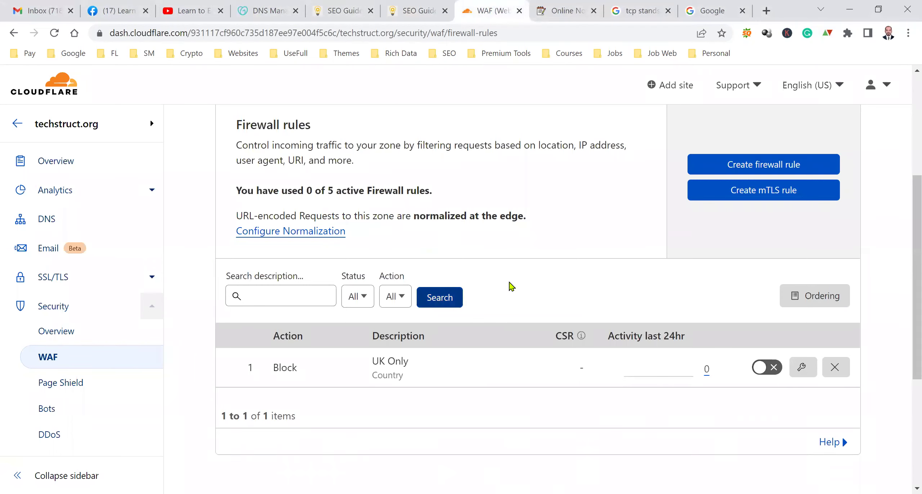
{"action": "scroll", "coordinate": [96, 245], "scroll_direction": "up", "scroll_amount": 5}
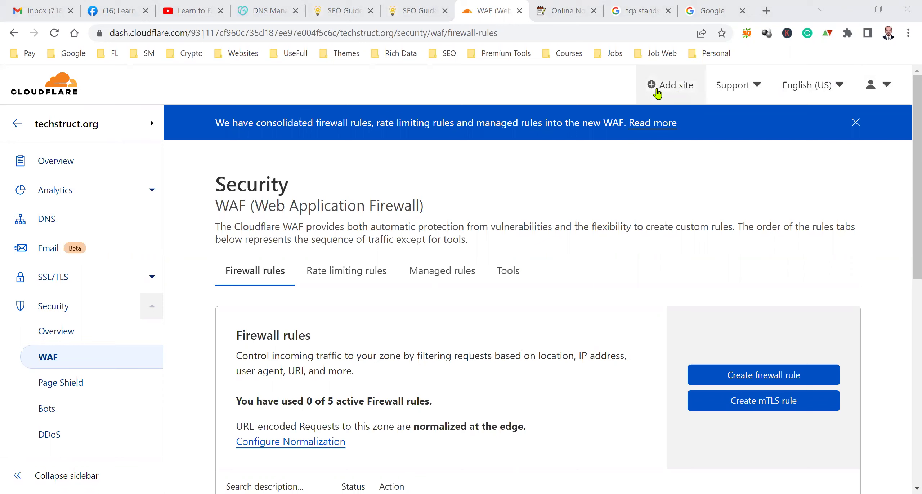
{"action": "left_click", "coordinate": [45, 216]}
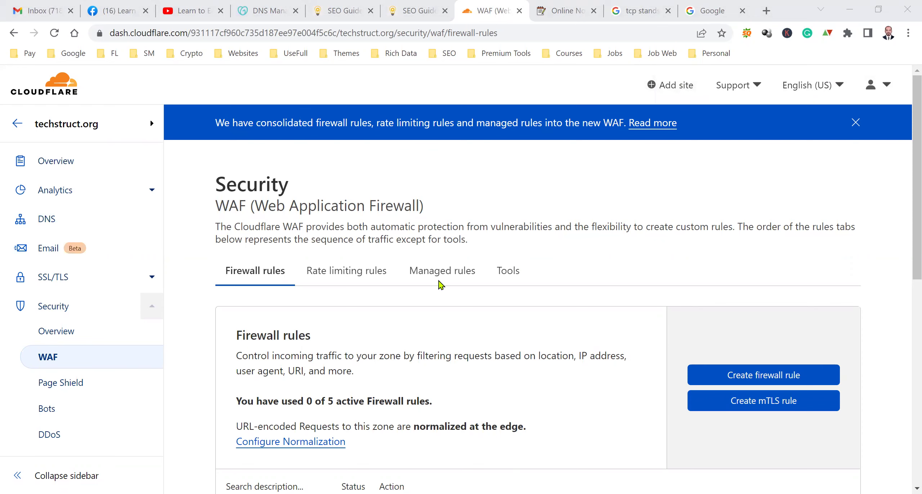
{"action": "scroll", "coordinate": [439, 284], "scroll_direction": "down", "scroll_amount": 10}
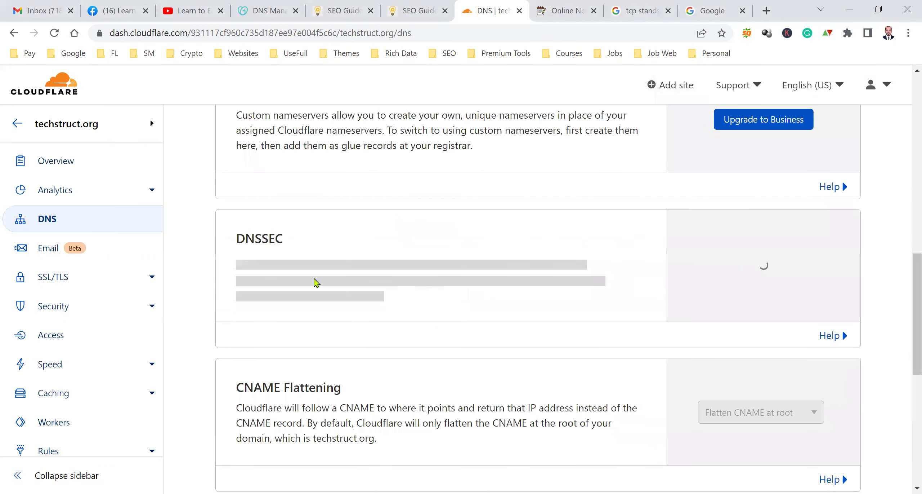
{"action": "scroll", "coordinate": [398, 281], "scroll_direction": "down", "scroll_amount": 5}
{"action": "scroll", "coordinate": [402, 287], "scroll_direction": "up", "scroll_amount": 10}
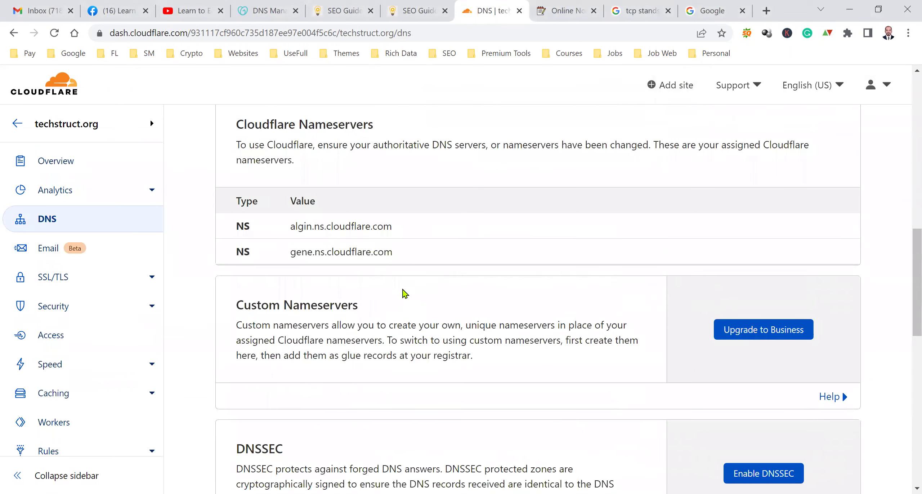
- Compare the GoDaddy nameservers of onlinetools.info with the Cloudflare nameservers listed in the DNS settings of techstruct.org
{"action": "left_click", "coordinate": [268, 10]}
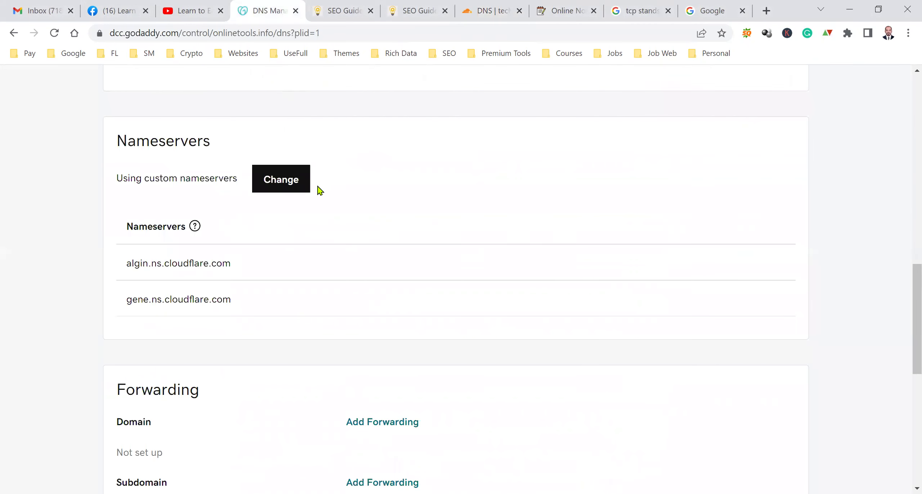
{"action": "scroll", "coordinate": [375, 241], "scroll_direction": "up", "scroll_amount": 5}
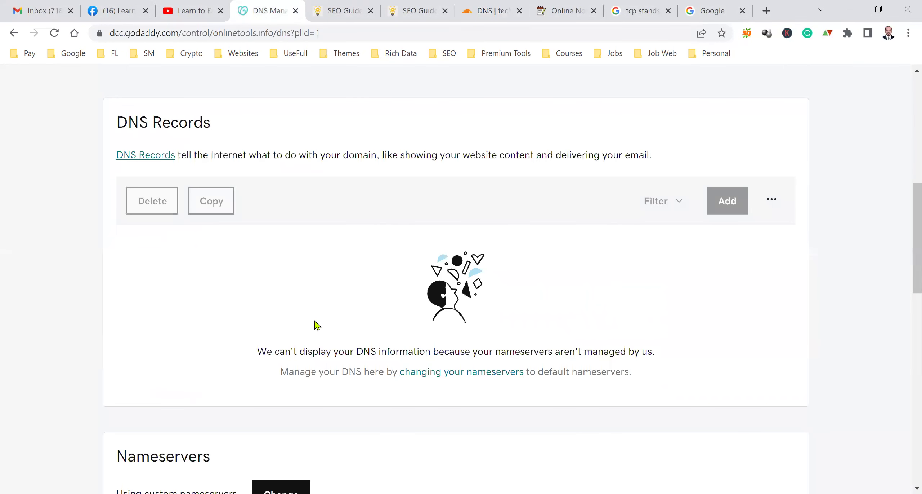
{"action": "scroll", "coordinate": [310, 313], "scroll_direction": "down", "scroll_amount": 5}
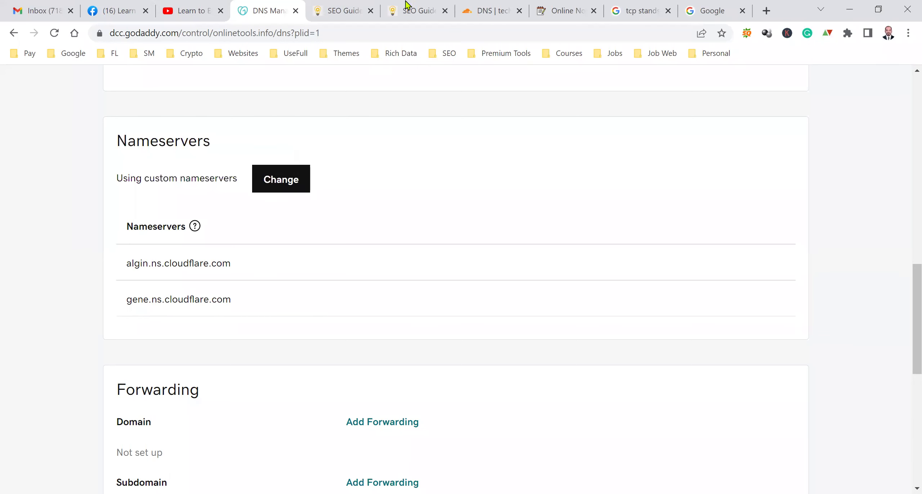
{"action": "left_click", "coordinate": [501, 5]}
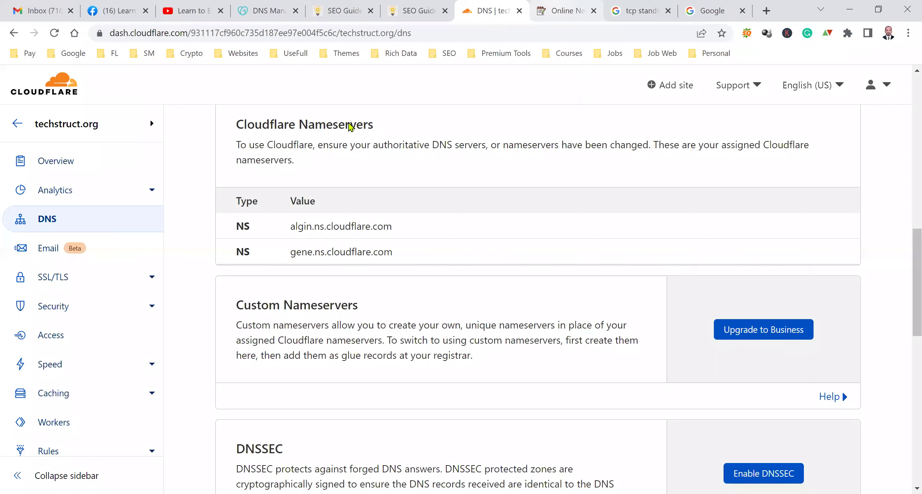
{"action": "scroll", "coordinate": [72, 188], "scroll_direction": "up", "scroll_amount": 3}
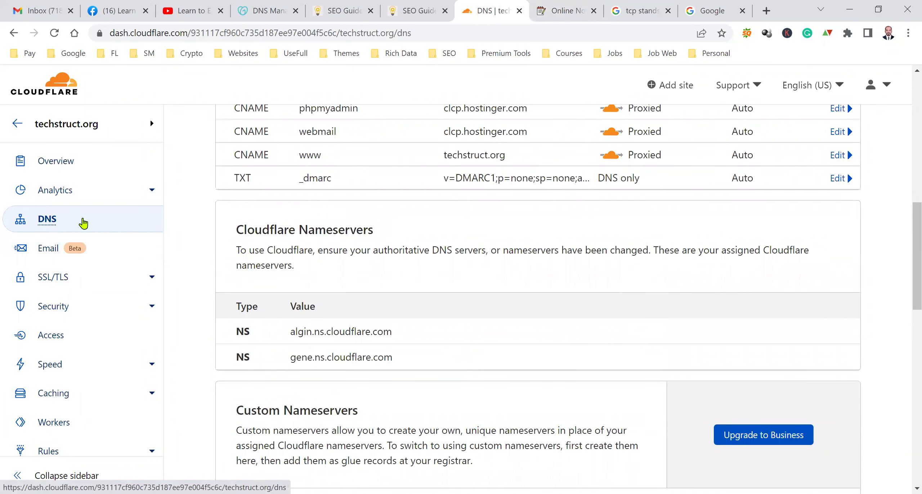
- Open the SSL/TLS overview of techstruct.org and examine the encryption mode, SSL/TLS Recommender and TLS traffic sections
{"action": "left_click", "coordinate": [86, 286]}
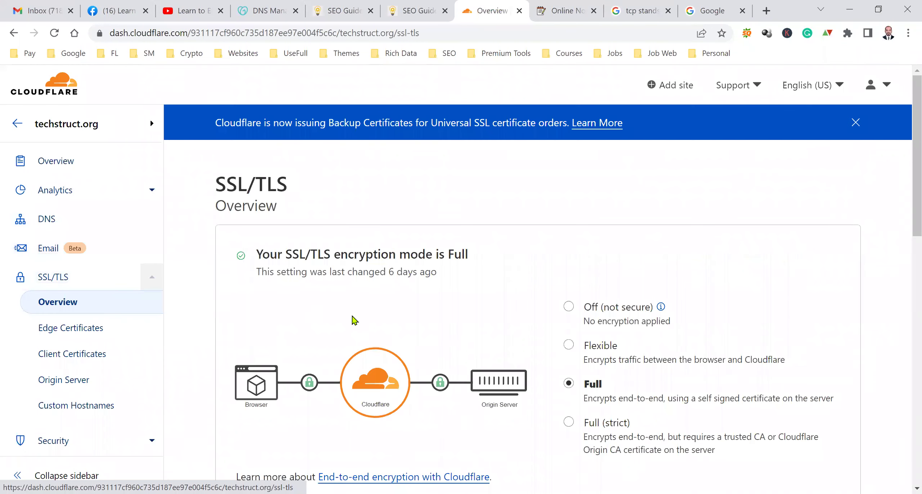
{"action": "scroll", "coordinate": [434, 331], "scroll_direction": "down", "scroll_amount": 3}
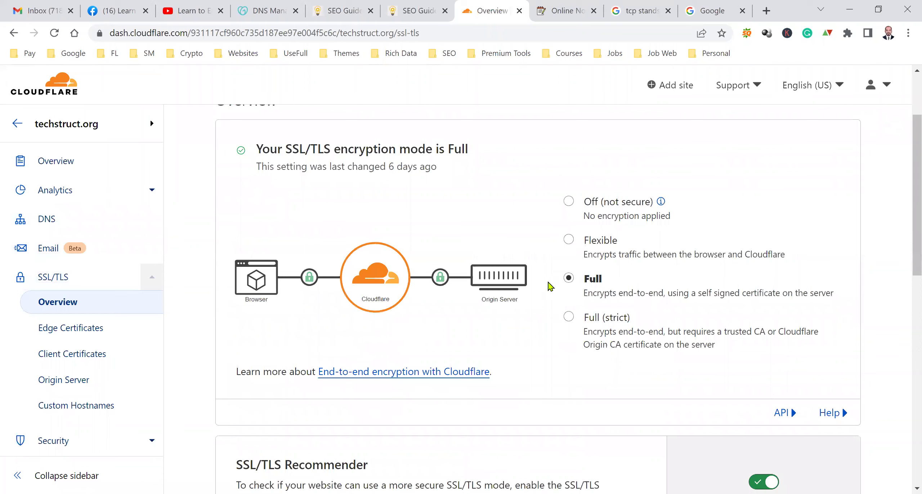
{"action": "scroll", "coordinate": [603, 337], "scroll_direction": "down", "scroll_amount": 8}
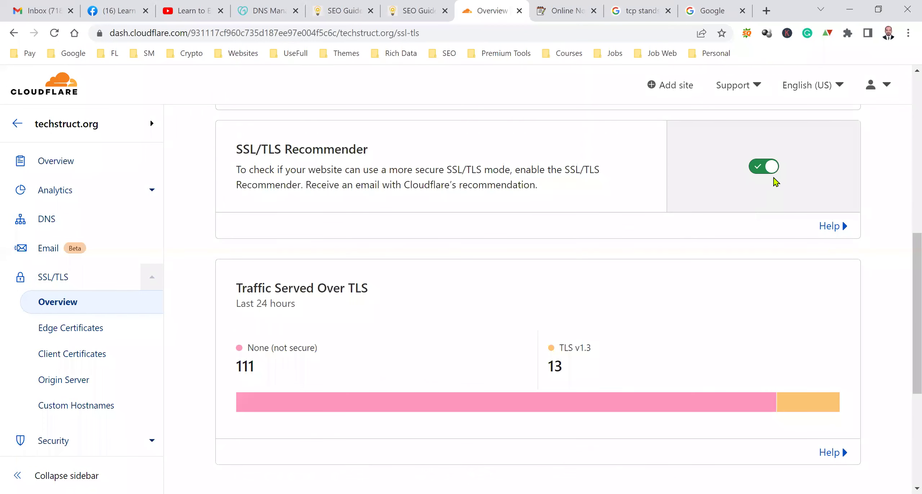
{"action": "scroll", "coordinate": [774, 195], "scroll_direction": "down", "scroll_amount": 5}
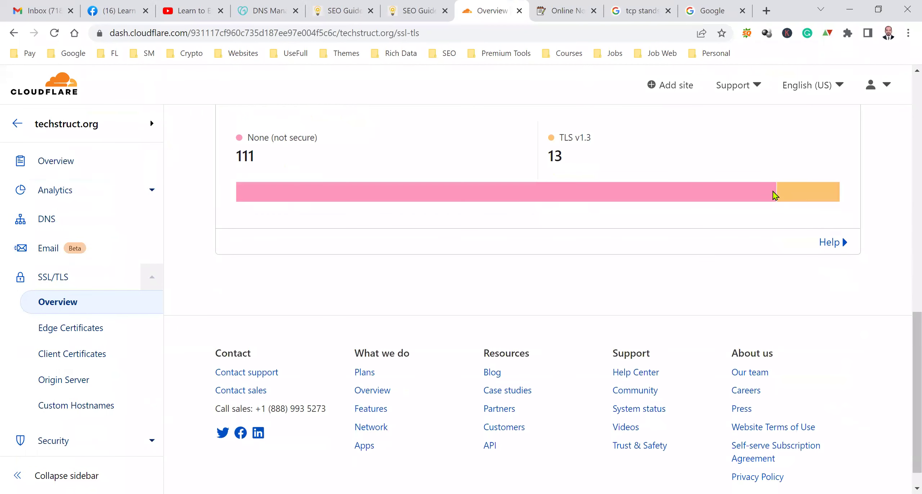
- Examine the Edge Certificates options from Always Use HTTPS to Disable Universal SSL, and open the Client Certificates page
{"action": "left_click", "coordinate": [79, 328]}
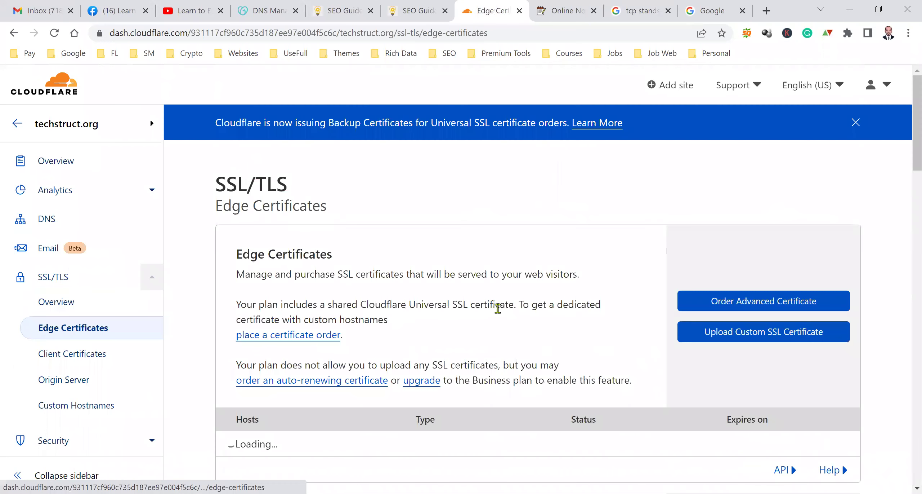
{"action": "scroll", "coordinate": [623, 318], "scroll_direction": "down", "scroll_amount": 8}
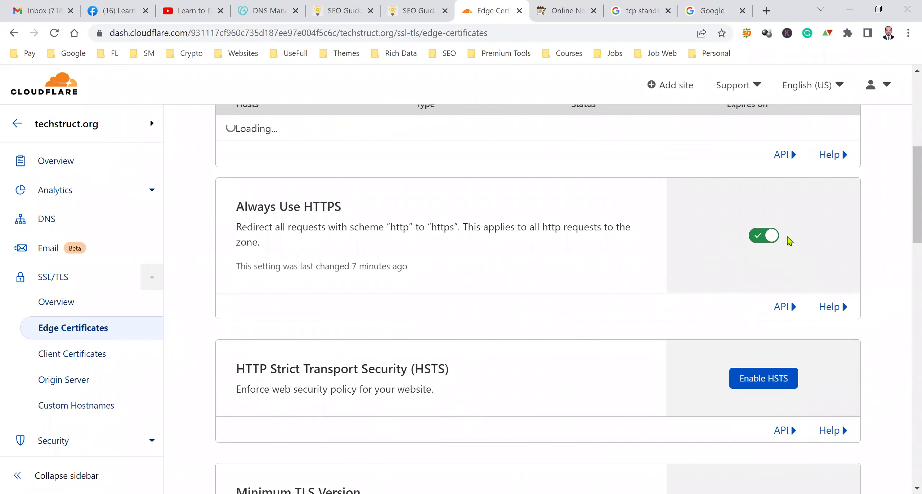
{"action": "scroll", "coordinate": [636, 321], "scroll_direction": "down", "scroll_amount": 13}
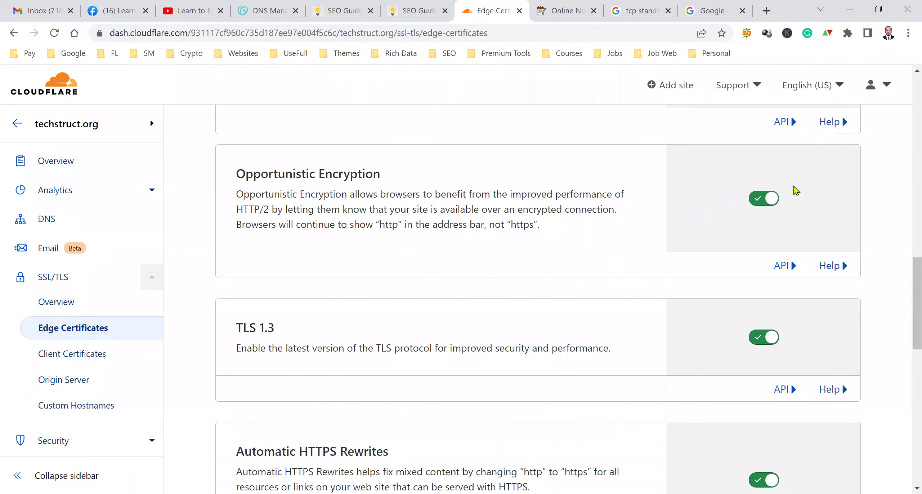
{"action": "scroll", "coordinate": [782, 359], "scroll_direction": "down", "scroll_amount": 5}
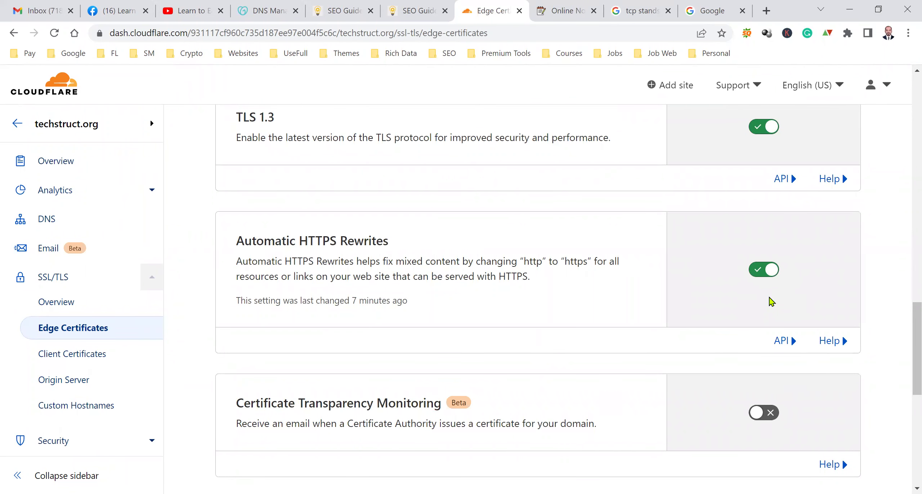
{"action": "scroll", "coordinate": [692, 320], "scroll_direction": "down", "scroll_amount": 5}
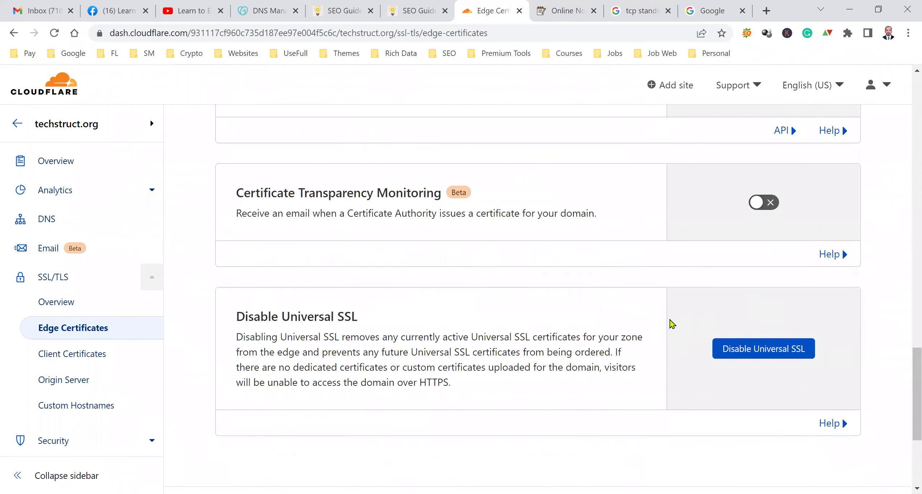
{"action": "left_click", "coordinate": [80, 354]}
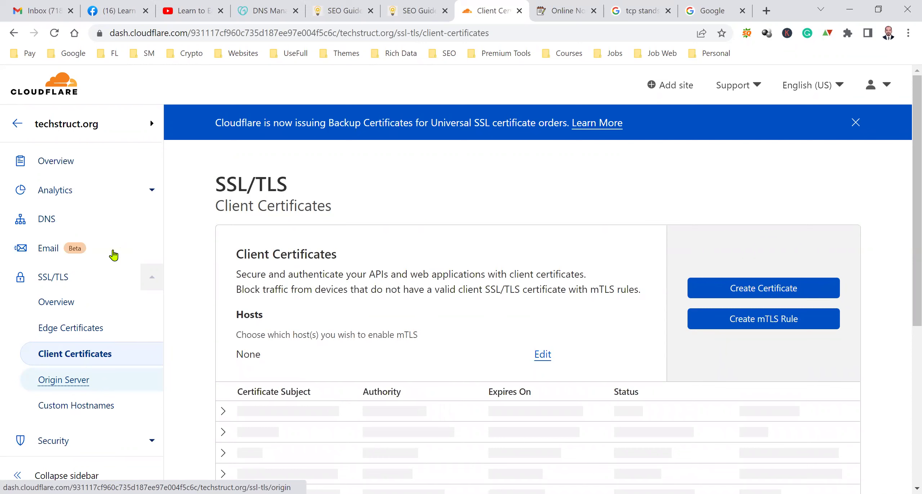
- Review the WAF firewall rules and the Page Shield page in the security section of techstruct.org
{"action": "left_click", "coordinate": [143, 259]}
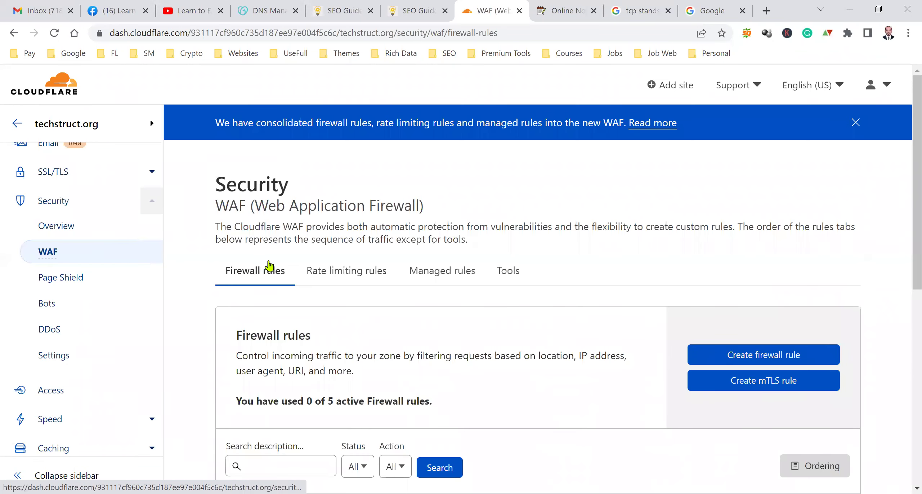
{"action": "scroll", "coordinate": [453, 334], "scroll_direction": "down", "scroll_amount": 5}
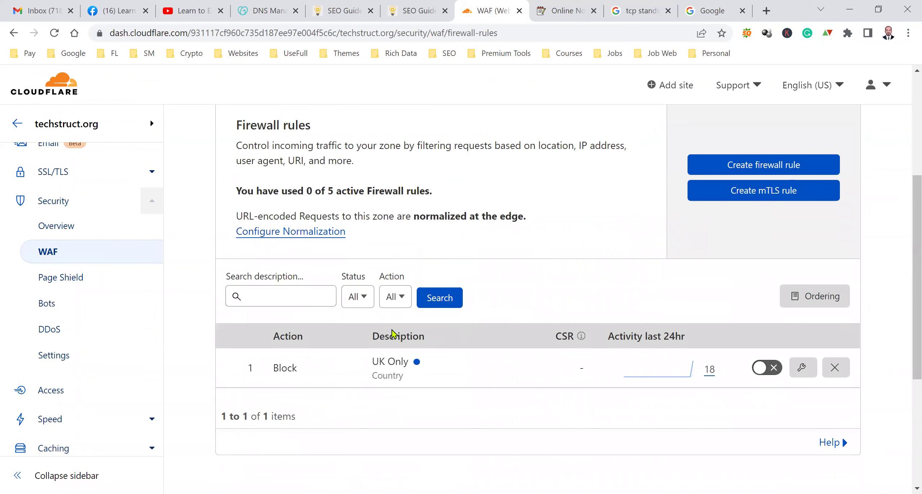
{"action": "left_click", "coordinate": [114, 277]}
{"action": "scroll", "coordinate": [352, 279], "scroll_direction": "down", "scroll_amount": 3}
{"action": "scroll", "coordinate": [352, 279], "scroll_direction": "down", "scroll_amount": 4}
- Review the Bots page and the DDoS protection options for techstruct.org
{"action": "left_click", "coordinate": [90, 307]}
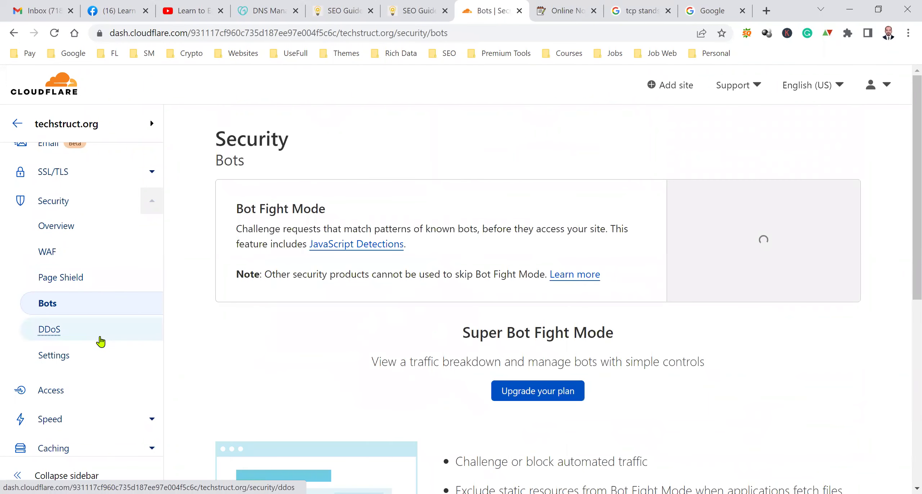
{"action": "left_click", "coordinate": [99, 338]}
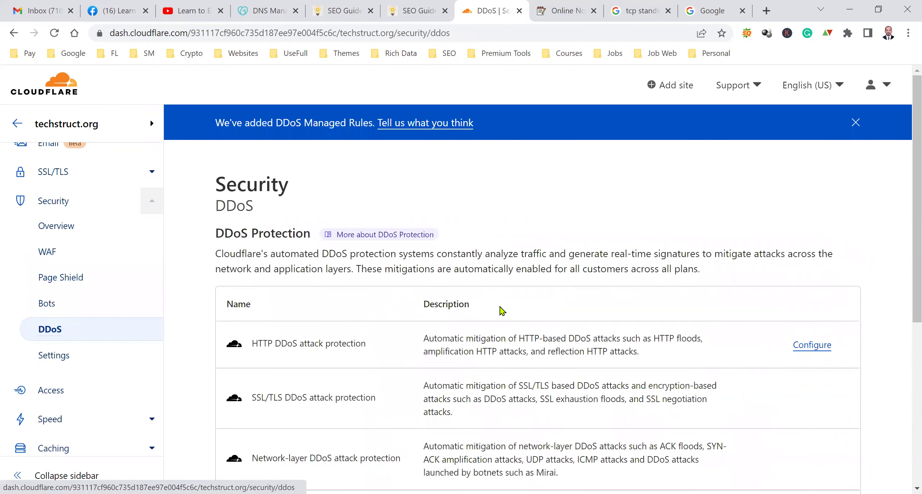
{"action": "scroll", "coordinate": [501, 310], "scroll_direction": "down", "scroll_amount": 5}
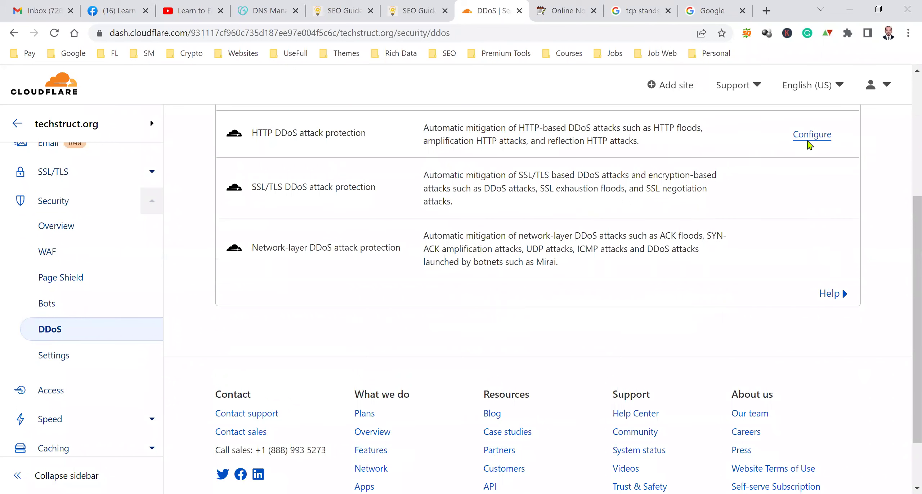
- Open the security settings of techstruct.org and set the Security Level to I'm Under Attack!
{"action": "left_click", "coordinate": [67, 355]}
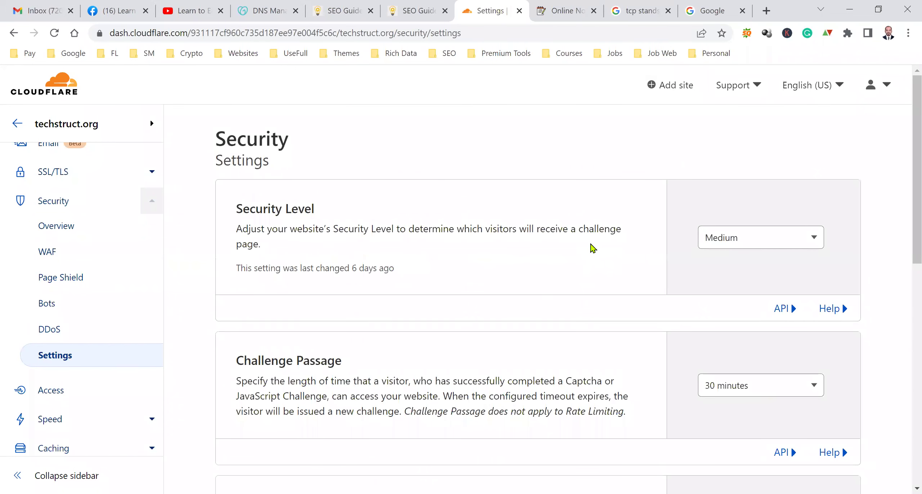
{"action": "left_click", "coordinate": [724, 240]}
{"action": "scroll", "coordinate": [751, 360], "scroll_direction": "down", "scroll_amount": 1}
{"action": "left_click", "coordinate": [752, 372]}
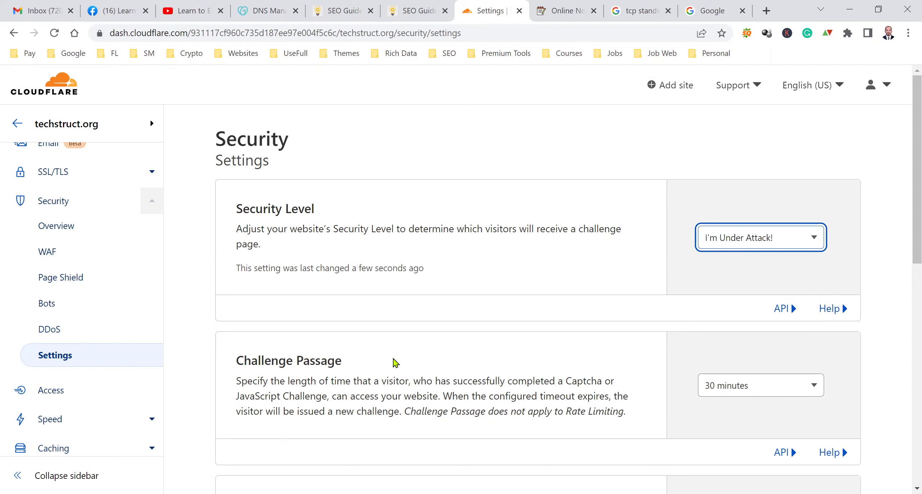
- Examine the Challenge Passage, Browser Integrity Check and Privacy Pass Support settings of techstruct.org
{"action": "scroll", "coordinate": [394, 362], "scroll_direction": "down", "scroll_amount": 5}
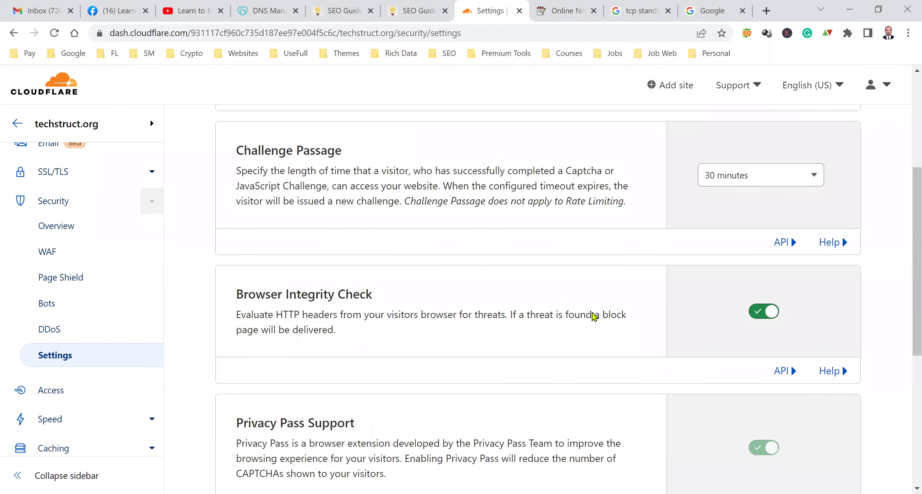
{"action": "scroll", "coordinate": [742, 339], "scroll_direction": "down", "scroll_amount": 1}
{"action": "scroll", "coordinate": [741, 340], "scroll_direction": "down", "scroll_amount": 6}
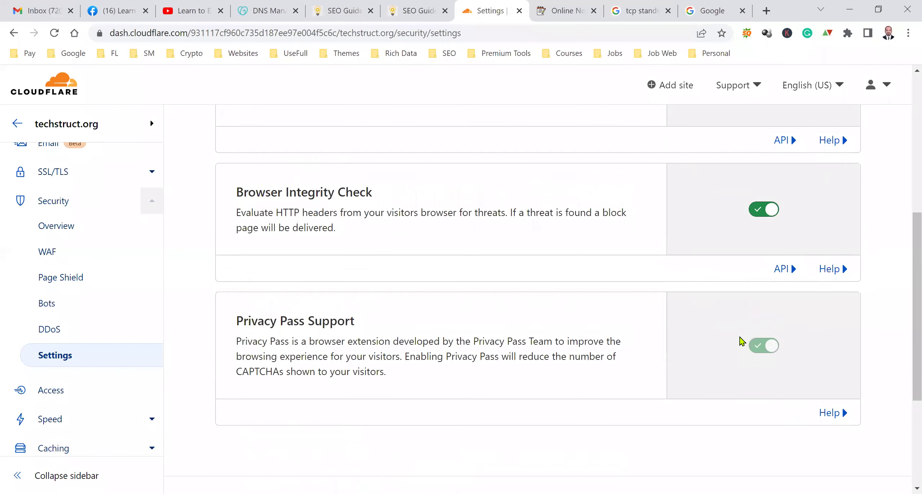
{"action": "scroll", "coordinate": [644, 383], "scroll_direction": "up", "scroll_amount": 8}
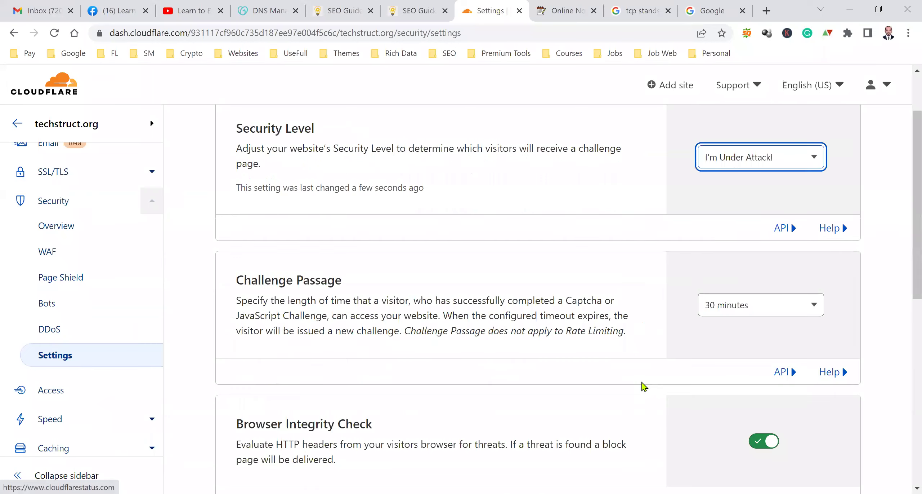
{"action": "scroll", "coordinate": [644, 384], "scroll_direction": "up", "scroll_amount": 3}
- Switch to the techstruct.org website and reload it repeatedly, resubmitting the form, to test the attack mode
{"action": "left_click", "coordinate": [416, 11]}
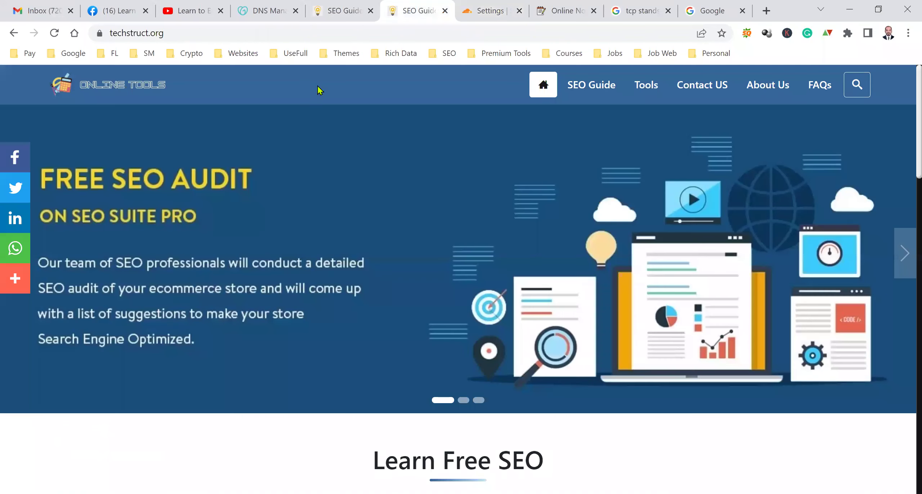
{"action": "key", "text": "F5"}
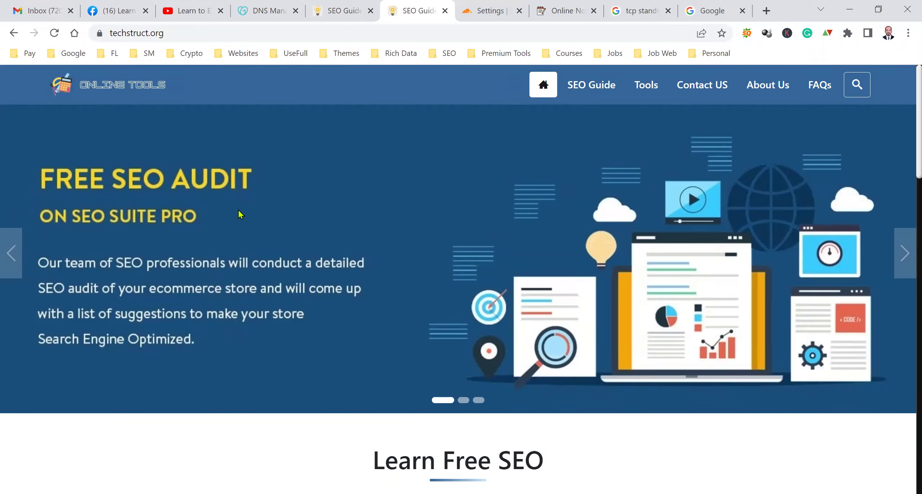
{"action": "key", "text": "F5"}
{"action": "key", "text": "Return"}
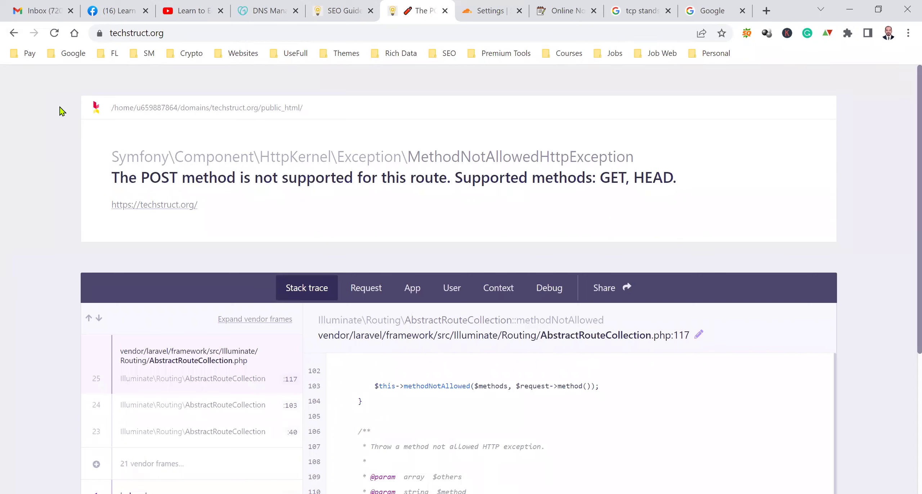
{"action": "key", "text": "F5"}
{"action": "key", "text": "Return"}
- Close the techstruct.org page, load techstruct.org in another browser tab and move that tab beside the Cloudflare one
{"action": "left_click", "coordinate": [445, 10]}
{"action": "left_click", "coordinate": [700, 9]}
{"action": "type", "text": "techstruct.org"}
{"action": "key", "text": "Return"}
{"action": "left_click_drag", "start_coordinate": [700, 5], "coordinate": [412, 6]}
{"action": "left_click", "coordinate": [140, 33]}
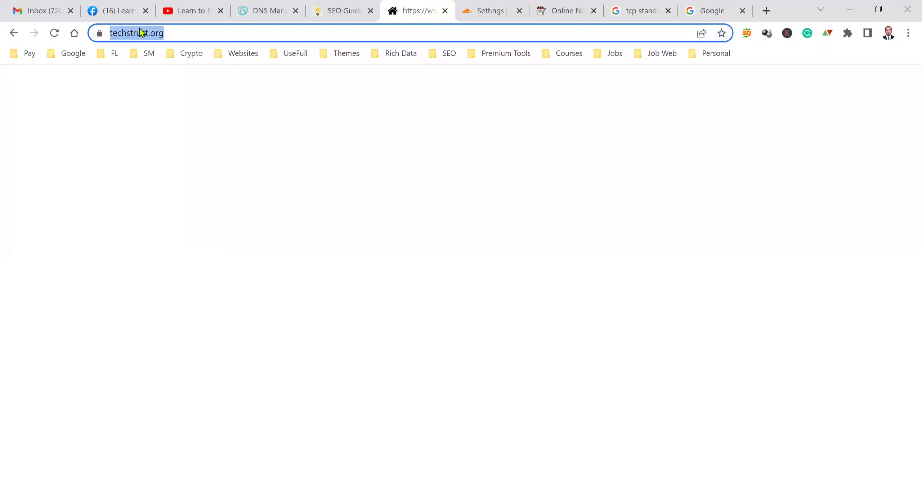
{"action": "left_click", "coordinate": [157, 33]}
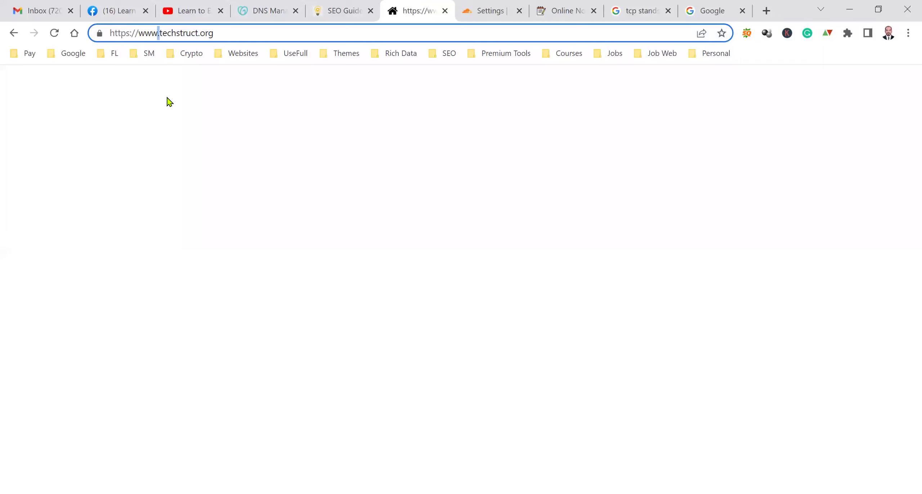
{"action": "key", "text": "BackSpace"}
{"action": "key", "text": "BackSpace"}
{"action": "key", "text": "BackSpace"}
{"action": "key", "text": "BackSpace"}
{"action": "key", "text": "Return"}
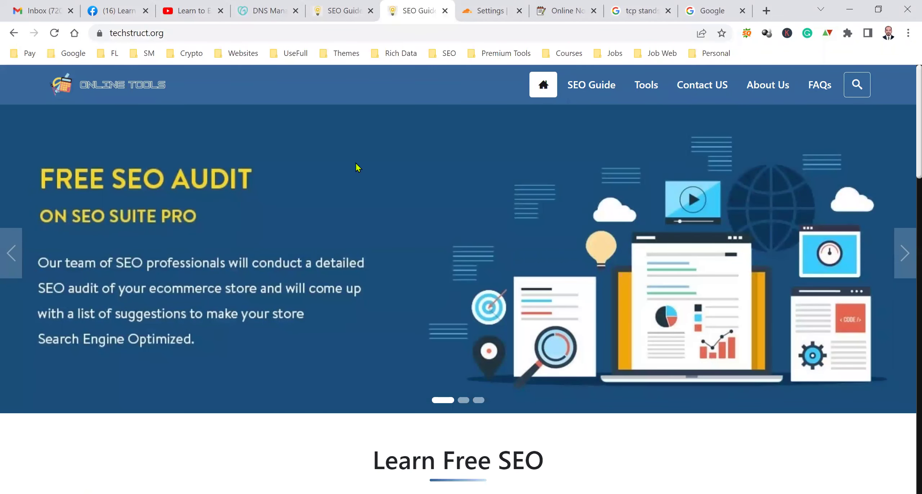
- Check the reloaded website against the Cloudflare security settings and set the Security Level of techstruct.org to Medium
{"action": "left_click", "coordinate": [487, 5]}
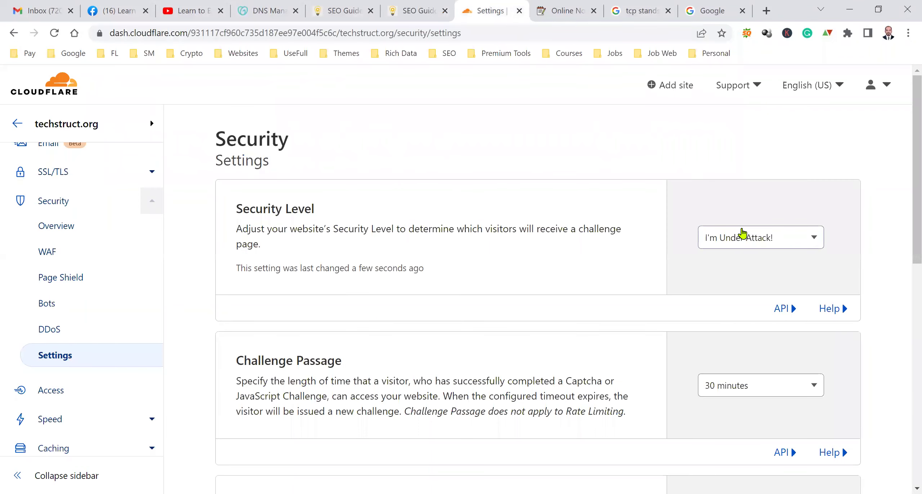
{"action": "left_click", "coordinate": [418, 5]}
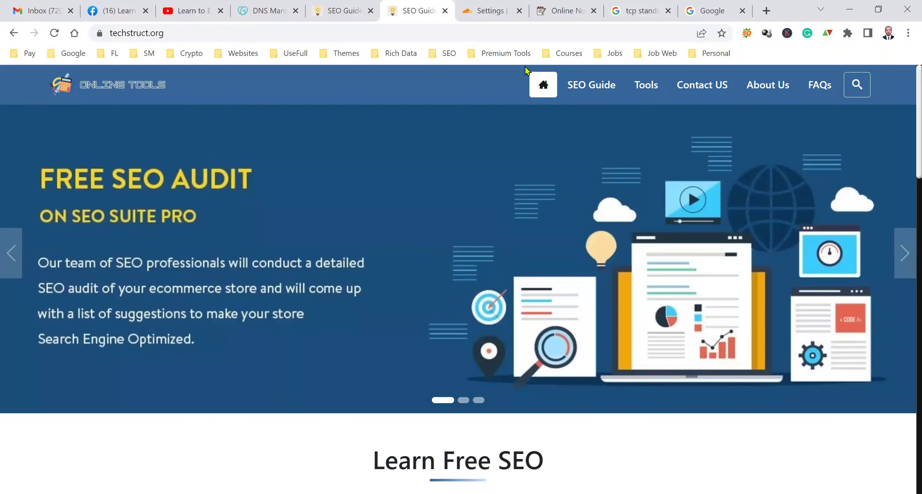
{"action": "left_click", "coordinate": [497, 6]}
{"action": "left_click", "coordinate": [715, 238]}
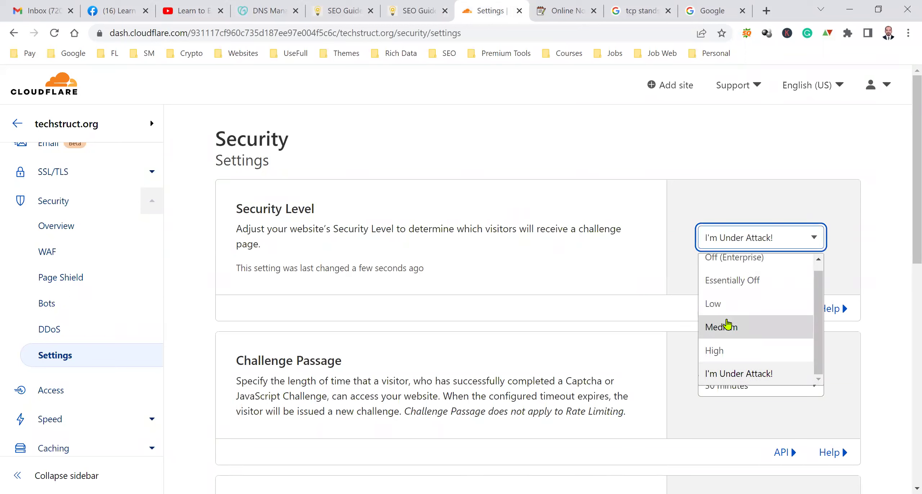
{"action": "left_click", "coordinate": [726, 326]}
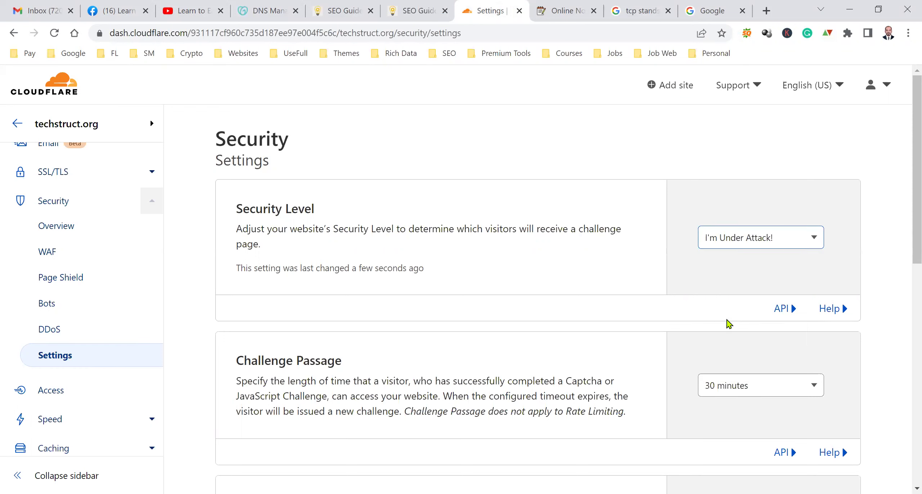
- Open the Access page and the Speed overview of techstruct.org and look through them
{"action": "scroll", "coordinate": [389, 317], "scroll_direction": "down", "scroll_amount": 3}
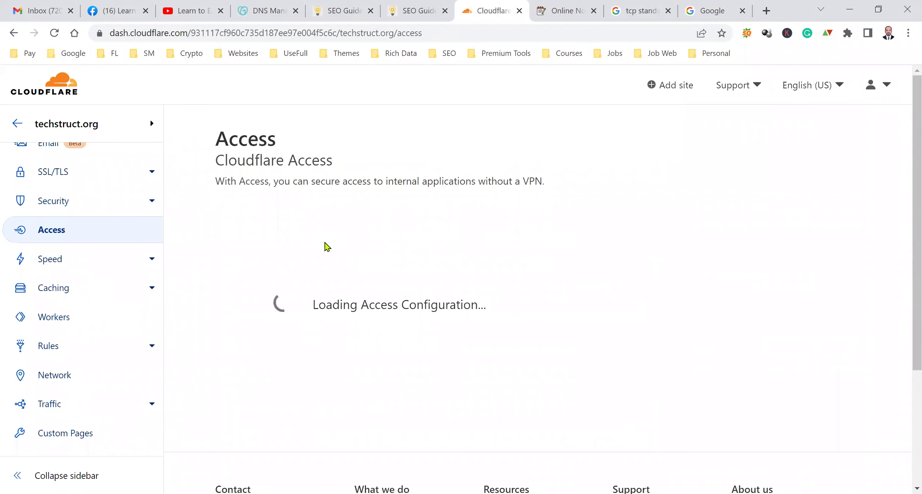
{"action": "left_click", "coordinate": [83, 271]}
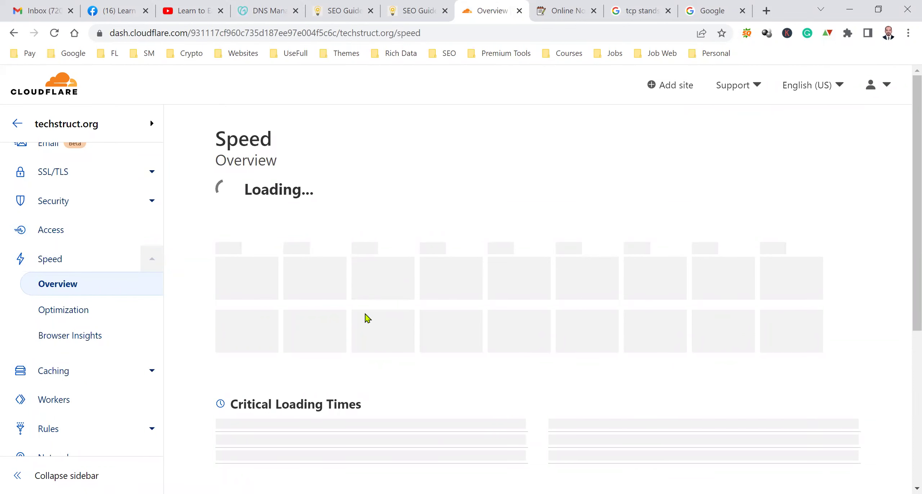
{"action": "scroll", "coordinate": [367, 364], "scroll_direction": "down", "scroll_amount": 5}
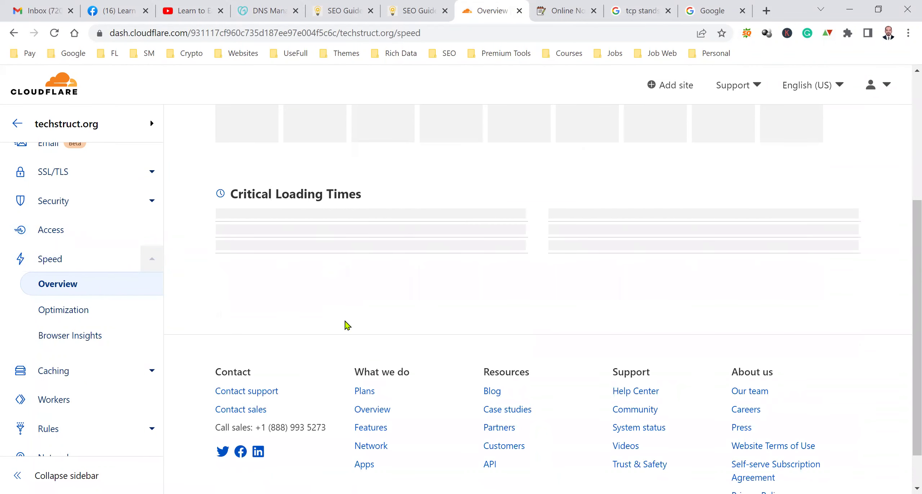
{"action": "scroll", "coordinate": [346, 324], "scroll_direction": "up", "scroll_amount": 3}
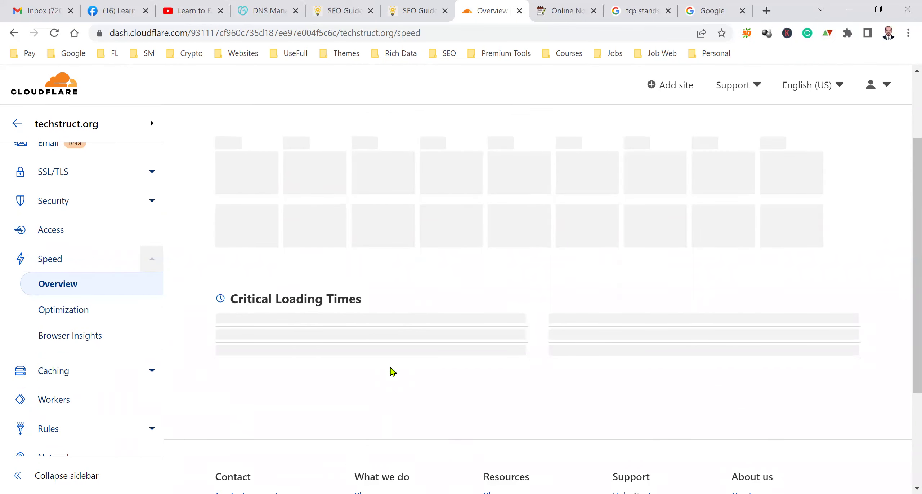
- Review the Speed Optimization settings of techstruct.org from file size options to the Mobile section and return to the Speed overview
{"action": "left_click", "coordinate": [114, 314]}
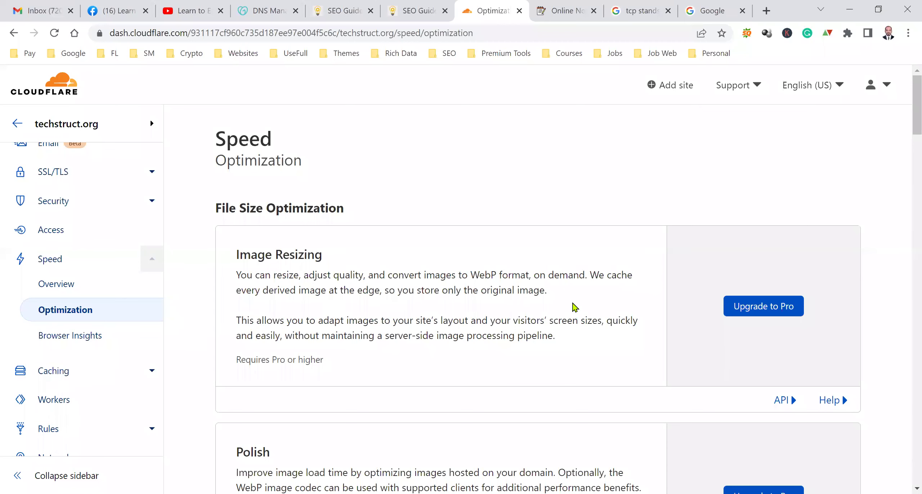
{"action": "scroll", "coordinate": [574, 307], "scroll_direction": "down", "scroll_amount": 7}
{"action": "scroll", "coordinate": [390, 352], "scroll_direction": "down", "scroll_amount": 2}
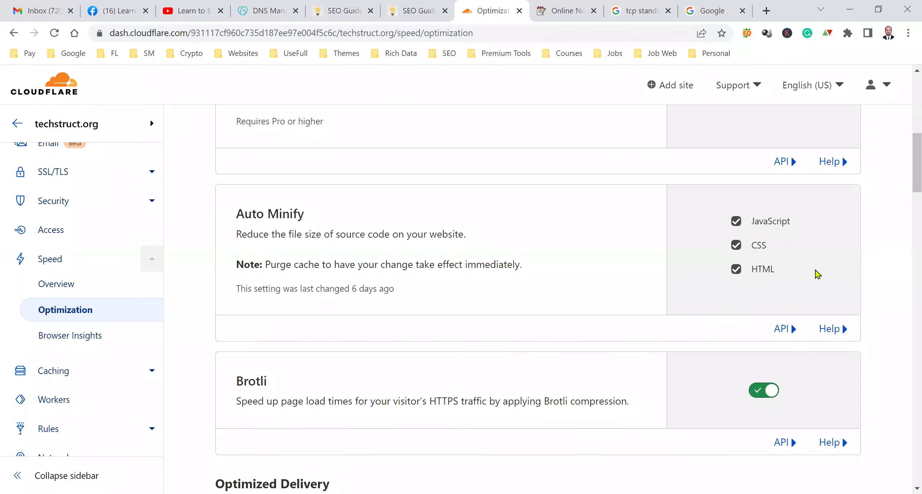
{"action": "scroll", "coordinate": [706, 317], "scroll_direction": "down", "scroll_amount": 5}
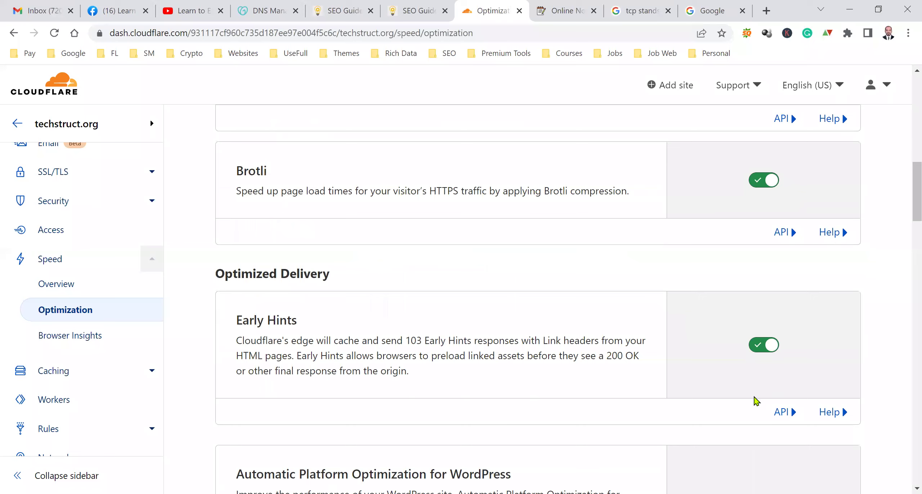
{"action": "scroll", "coordinate": [773, 397], "scroll_direction": "down", "scroll_amount": 14}
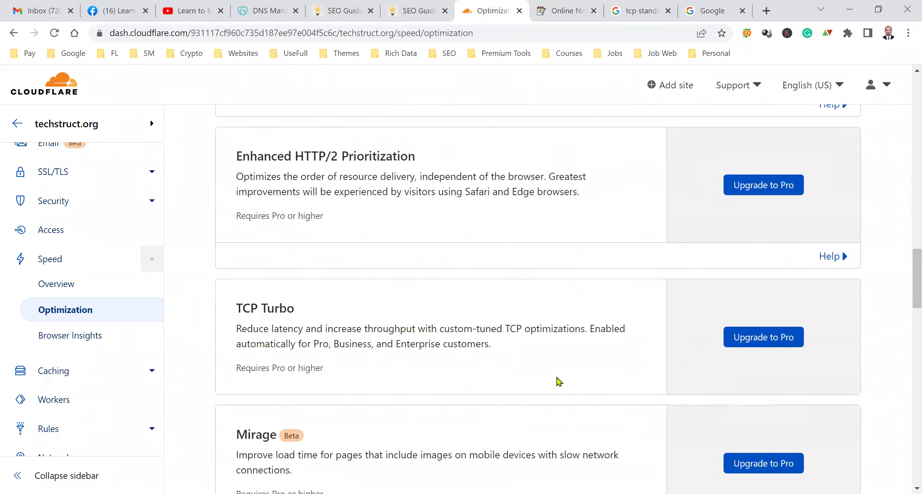
{"action": "scroll", "coordinate": [558, 381], "scroll_direction": "down", "scroll_amount": 8}
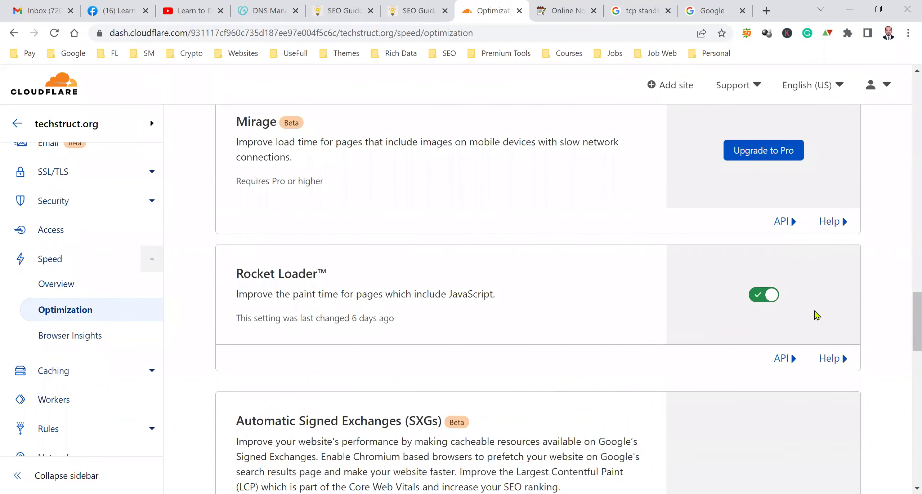
{"action": "scroll", "coordinate": [775, 321], "scroll_direction": "down", "scroll_amount": 3}
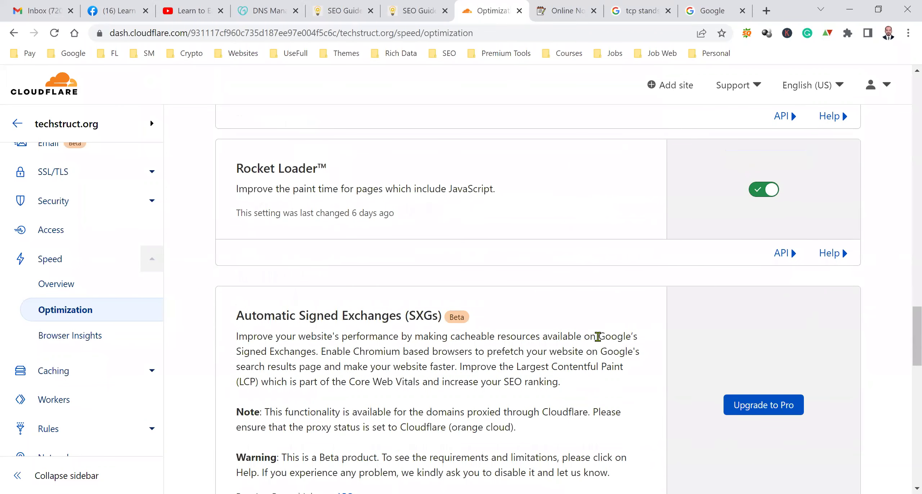
{"action": "scroll", "coordinate": [597, 331], "scroll_direction": "down", "scroll_amount": 15}
{"action": "scroll", "coordinate": [506, 356], "scroll_direction": "down", "scroll_amount": 6}
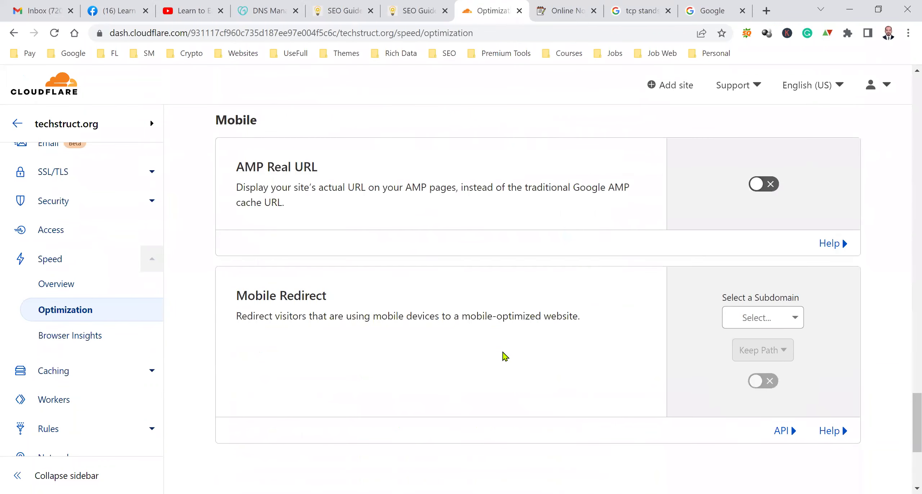
{"action": "scroll", "coordinate": [505, 355], "scroll_direction": "up", "scroll_amount": 3}
{"action": "left_click", "coordinate": [57, 336]}
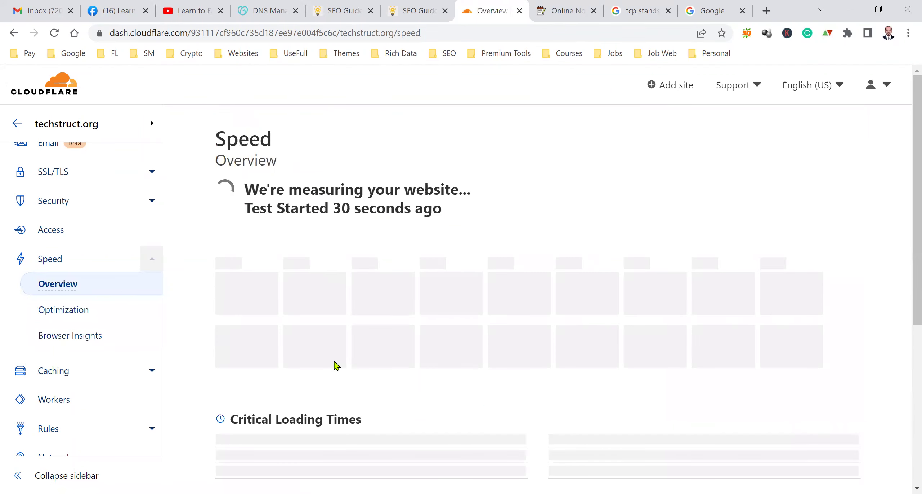
{"action": "scroll", "coordinate": [335, 365], "scroll_direction": "down", "scroll_amount": 5}
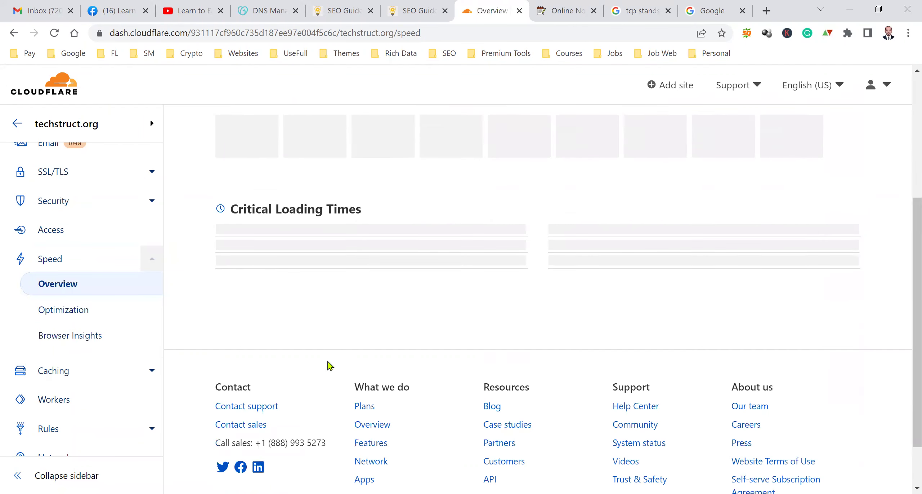
- Purge everything from the techstruct.org cache in the Caching configuration
{"action": "left_click", "coordinate": [80, 378]}
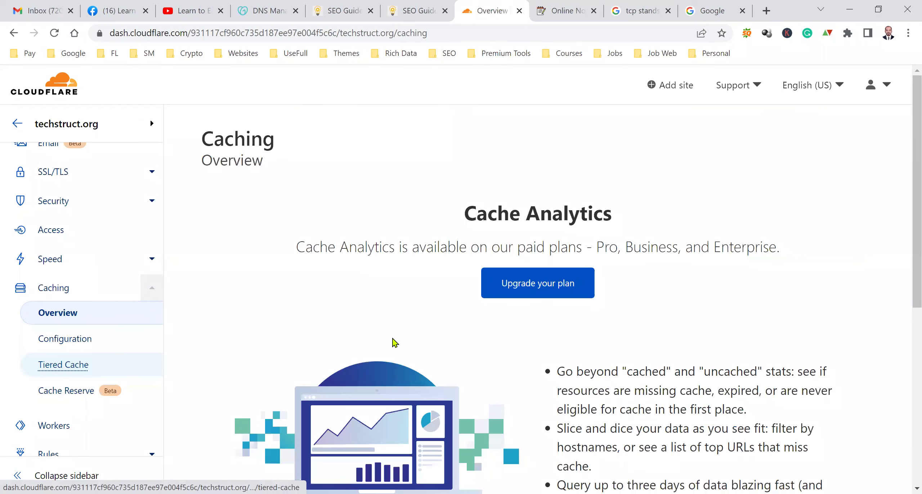
{"action": "scroll", "coordinate": [223, 349], "scroll_direction": "down", "scroll_amount": 2}
{"action": "left_click", "coordinate": [109, 341]}
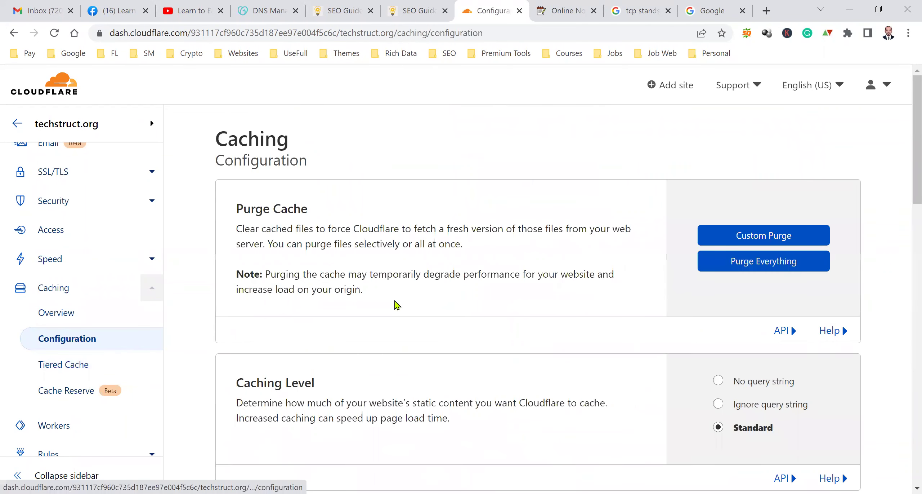
{"action": "left_click", "coordinate": [774, 267]}
{"action": "left_click", "coordinate": [631, 326]}
- Review the Browser Cache TTL and the other Caching configuration options and enable Crawler Hints for techstruct.org
{"action": "scroll", "coordinate": [630, 328], "scroll_direction": "down", "scroll_amount": 5}
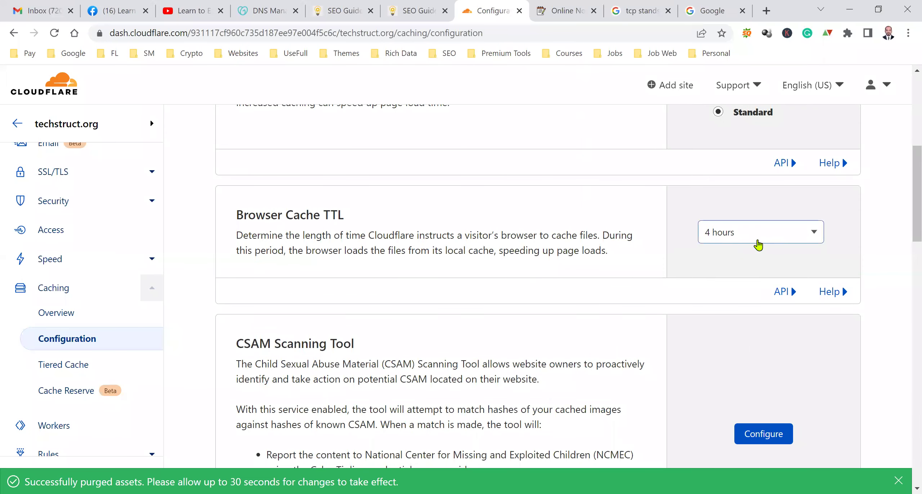
{"action": "scroll", "coordinate": [724, 274], "scroll_direction": "down", "scroll_amount": 5}
{"action": "scroll", "coordinate": [630, 317], "scroll_direction": "down", "scroll_amount": 5}
{"action": "scroll", "coordinate": [622, 326], "scroll_direction": "down", "scroll_amount": 5}
{"action": "scroll", "coordinate": [630, 317], "scroll_direction": "up", "scroll_amount": 5}
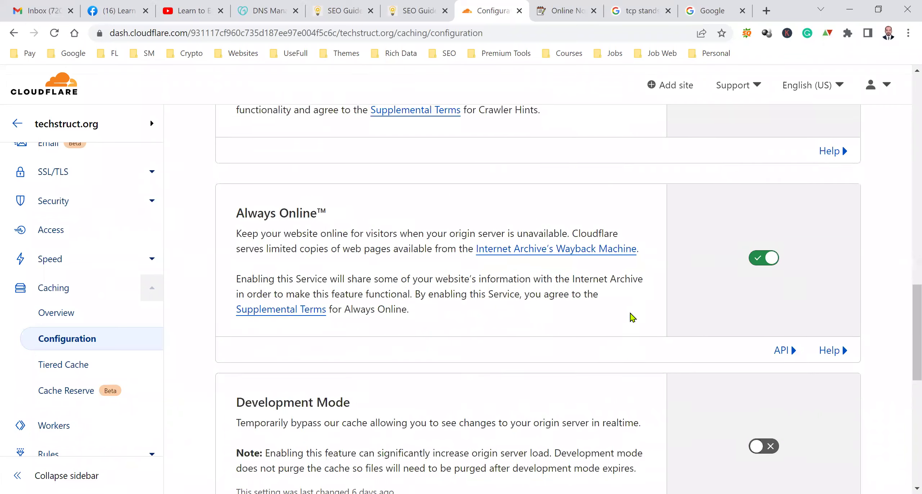
{"action": "left_click", "coordinate": [760, 256]}
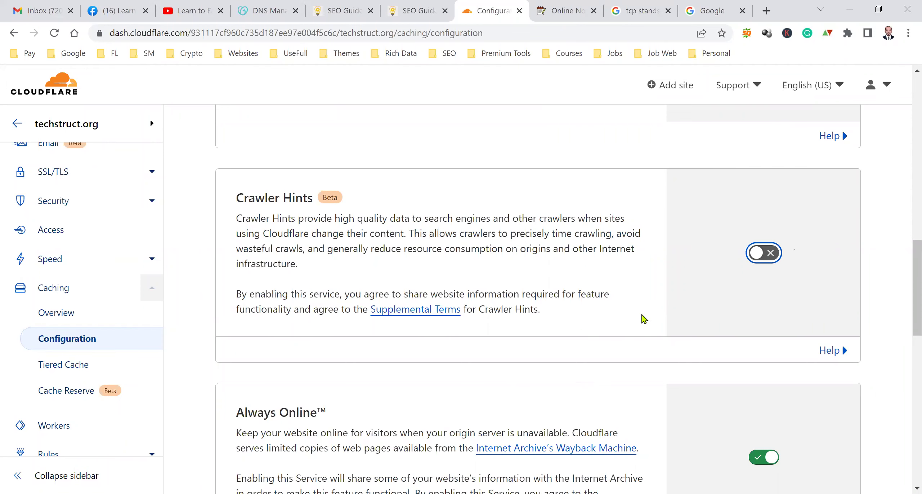
- Check the Always Online and Development Mode settings and look at the Tiered Cache and Cache Reserve pages
{"action": "scroll", "coordinate": [648, 324], "scroll_direction": "down", "scroll_amount": 3}
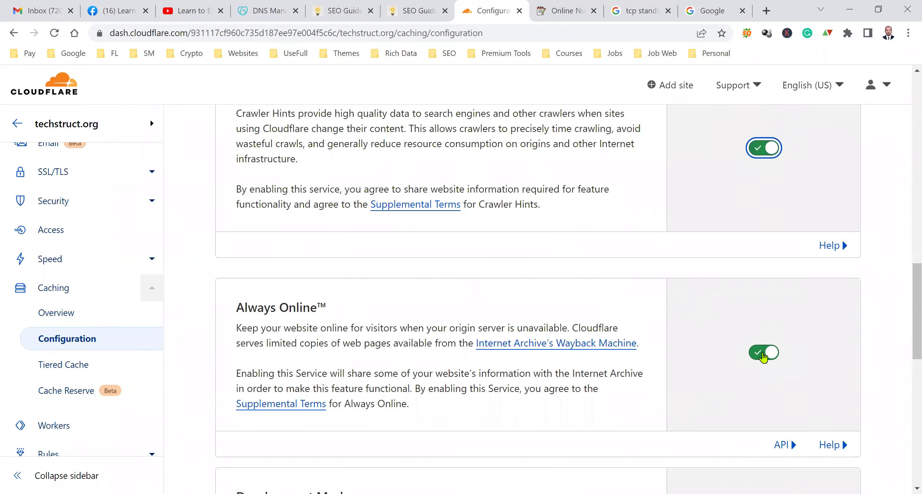
{"action": "scroll", "coordinate": [763, 356], "scroll_direction": "down", "scroll_amount": 6}
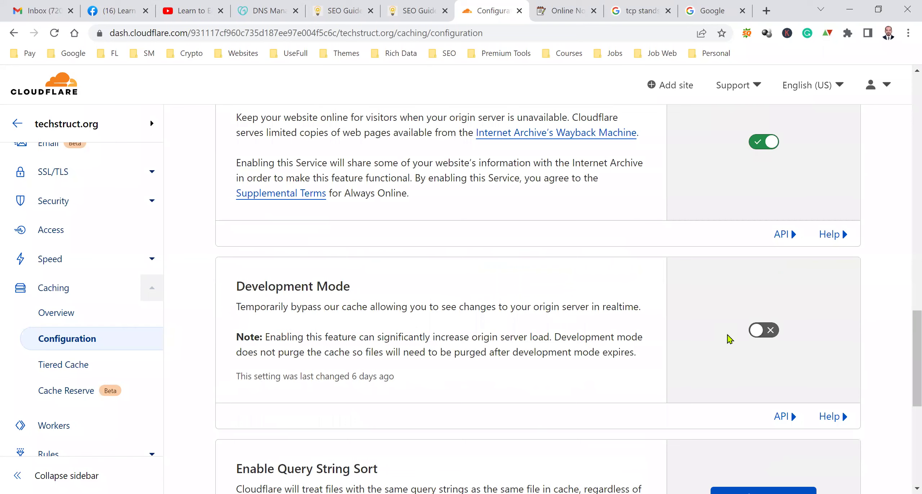
{"action": "scroll", "coordinate": [612, 371], "scroll_direction": "down", "scroll_amount": 9}
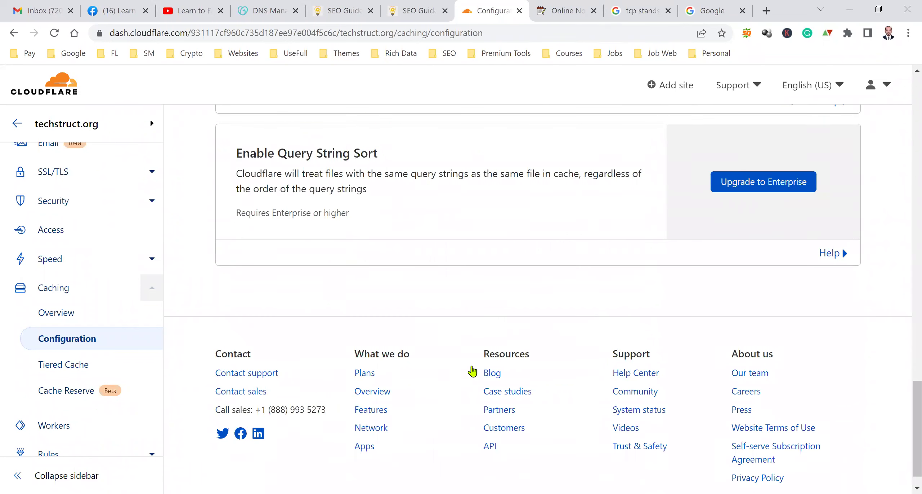
{"action": "left_click", "coordinate": [72, 365]}
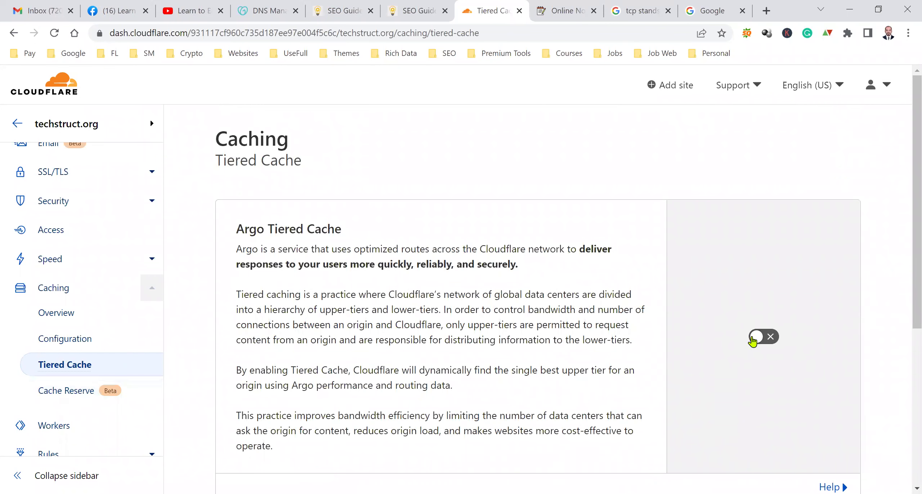
{"action": "left_click", "coordinate": [71, 391]}
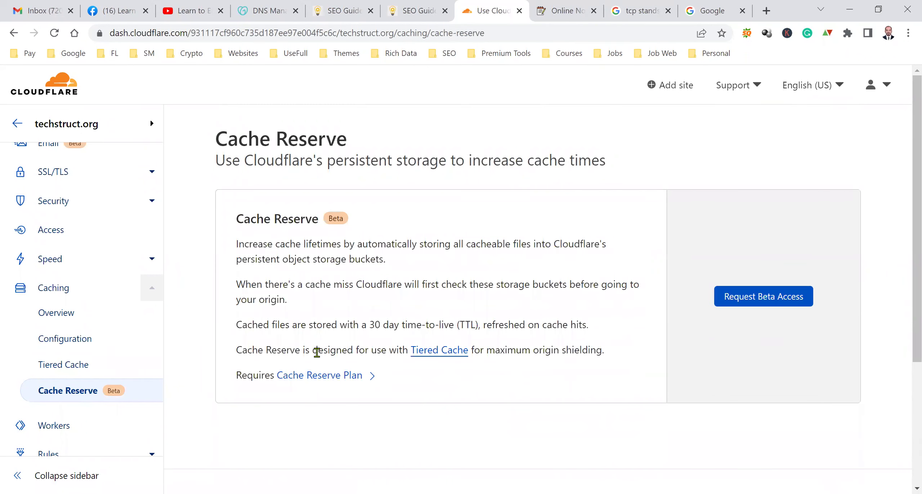
{"action": "scroll", "coordinate": [317, 351], "scroll_direction": "down", "scroll_amount": 5}
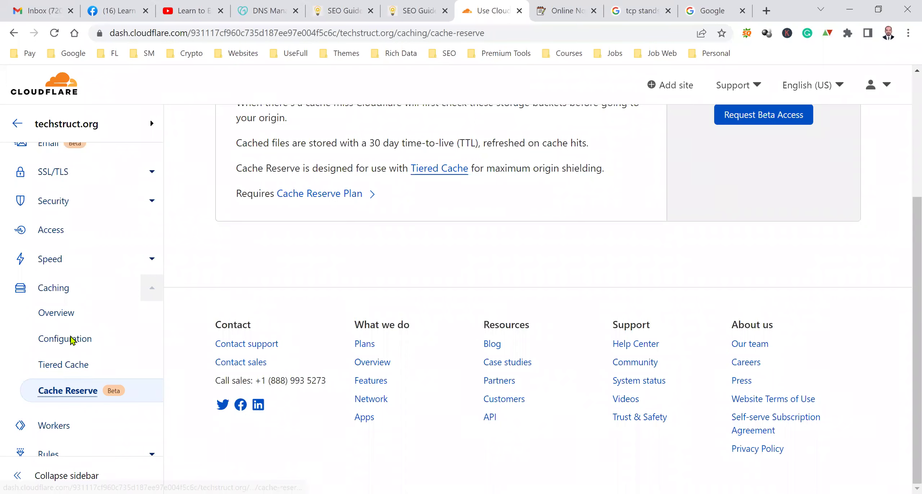
- Open the Page Rules of techstruct.org to view its existing rule
{"action": "scroll", "coordinate": [68, 341], "scroll_direction": "down", "scroll_amount": 3}
{"action": "left_click", "coordinate": [116, 349]}
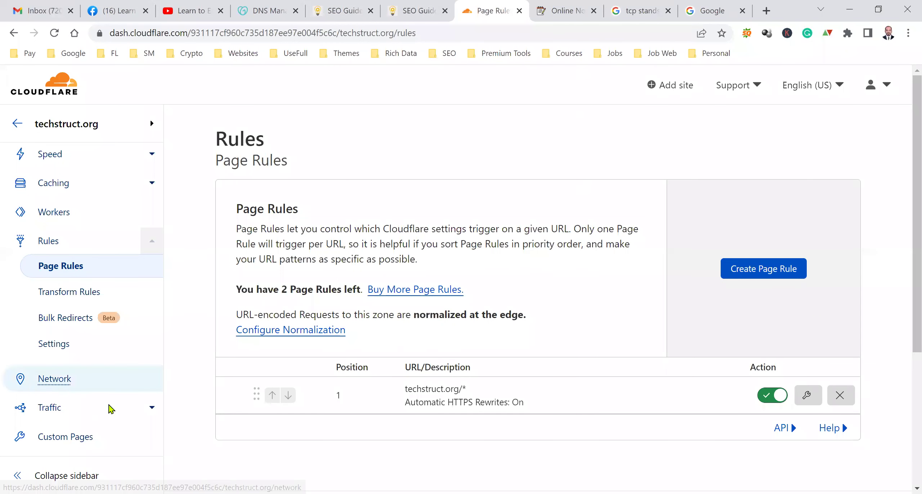
{"action": "scroll", "coordinate": [115, 400], "scroll_direction": "up", "scroll_amount": 5}
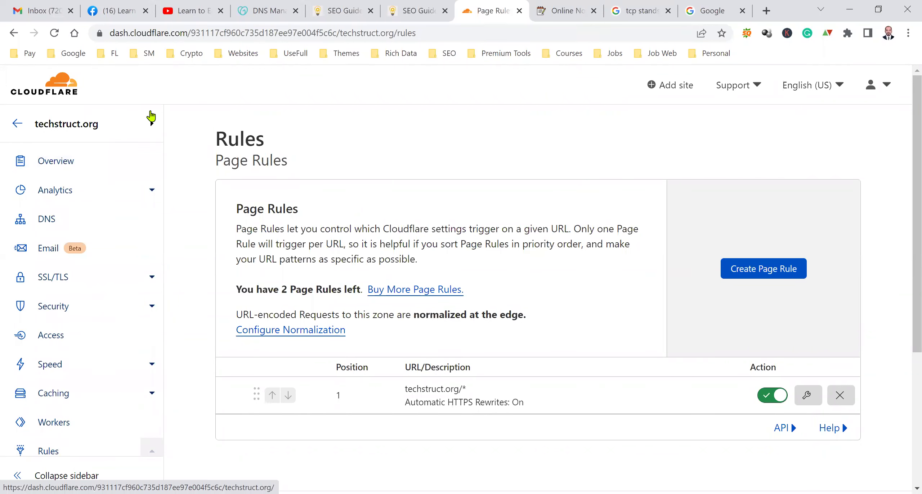
- Switch to the onlinetools.info website, try to load it with https in its address and go back to the original page
{"action": "left_click", "coordinate": [399, 5]}
{"action": "left_click", "coordinate": [375, 7]}
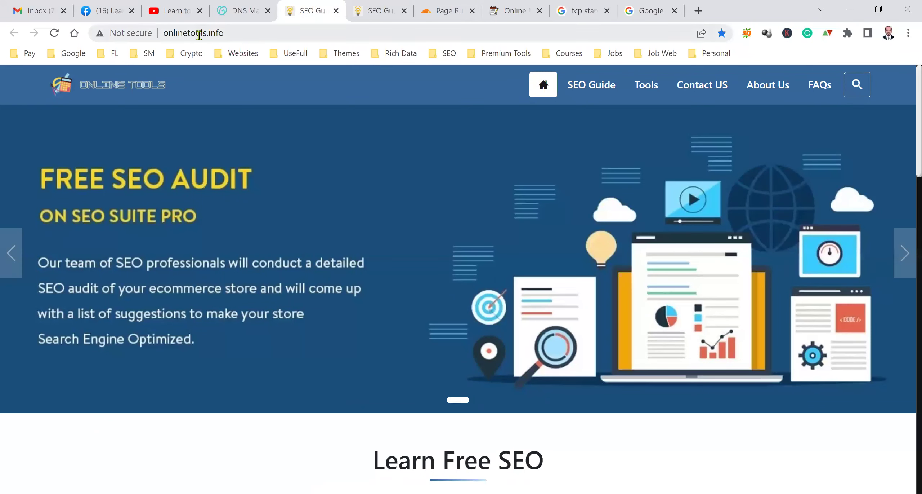
{"action": "left_click", "coordinate": [176, 35]}
{"action": "double_click", "coordinate": [177, 35]}
{"action": "left_click", "coordinate": [165, 34]}
{"action": "type", "text": "https:"}
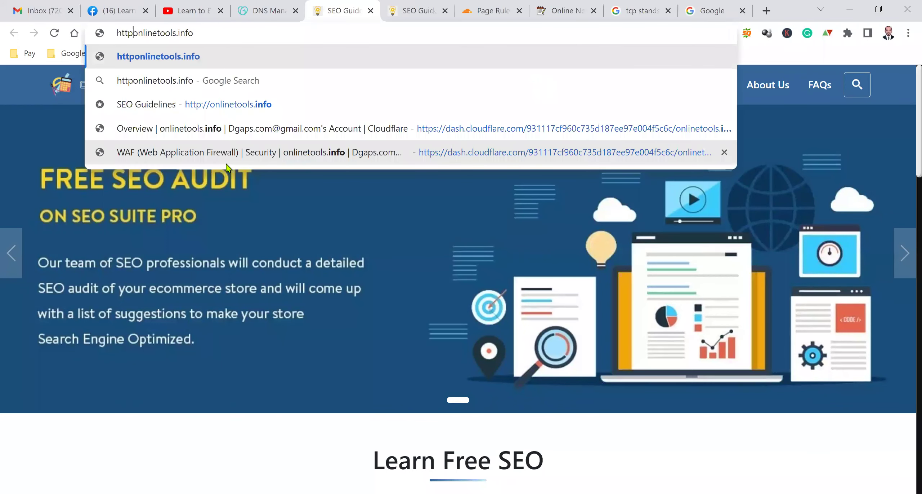
{"action": "key", "text": "Return"}
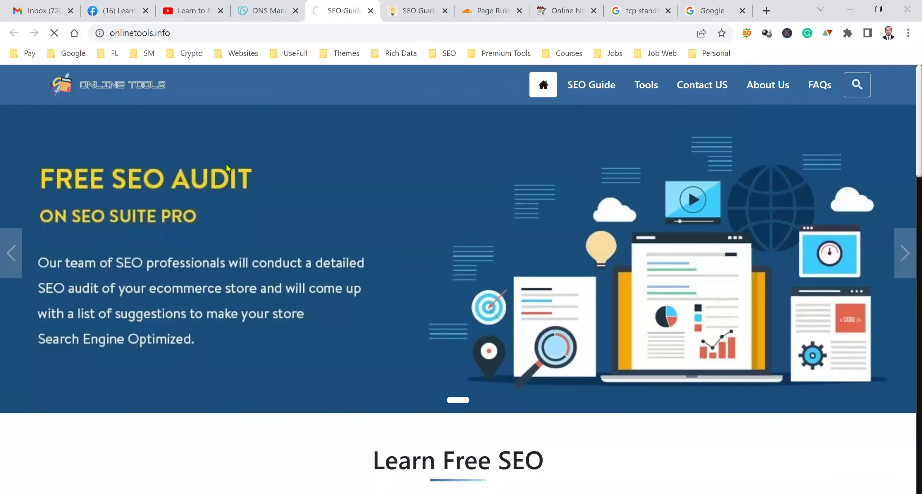
{"action": "left_click", "coordinate": [309, 341]}
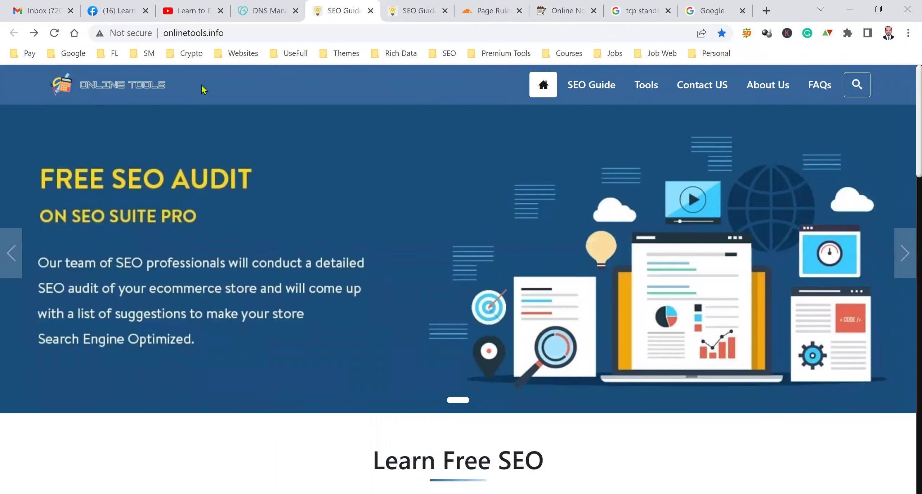
- Show the techstruct.org website for comparison and switch to the CloudFlare note in aNotepad
{"action": "left_click", "coordinate": [399, 7]}
{"action": "left_click", "coordinate": [477, 10]}
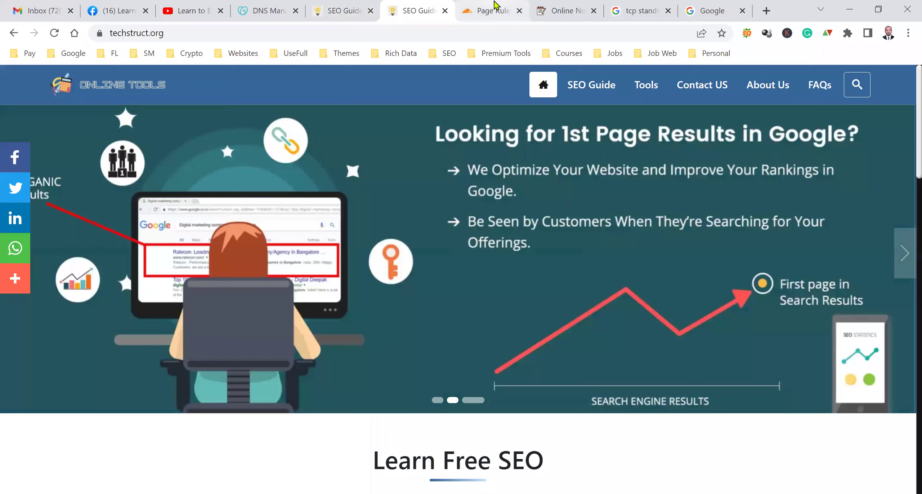
{"action": "left_click", "coordinate": [571, 10]}
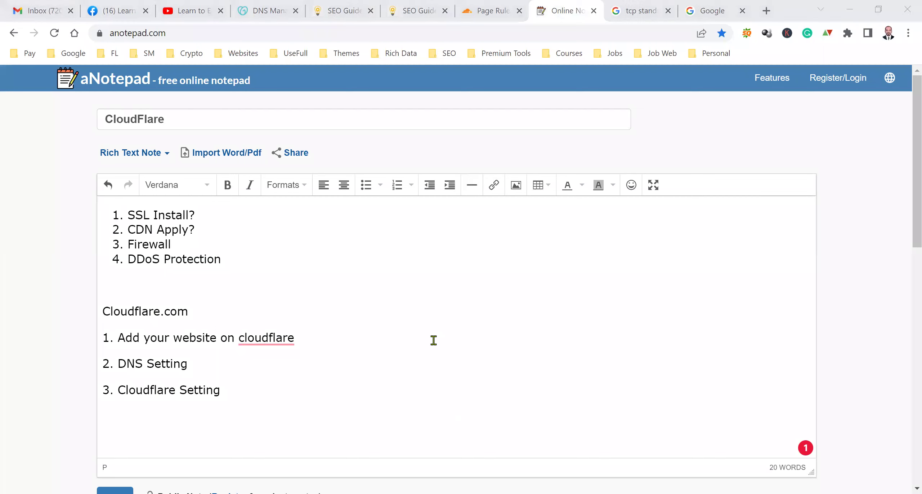
- Switch to YouTube and browse the uploaded videos of the Learn to Earn with GA channel
{"action": "left_click", "coordinate": [213, 5]}
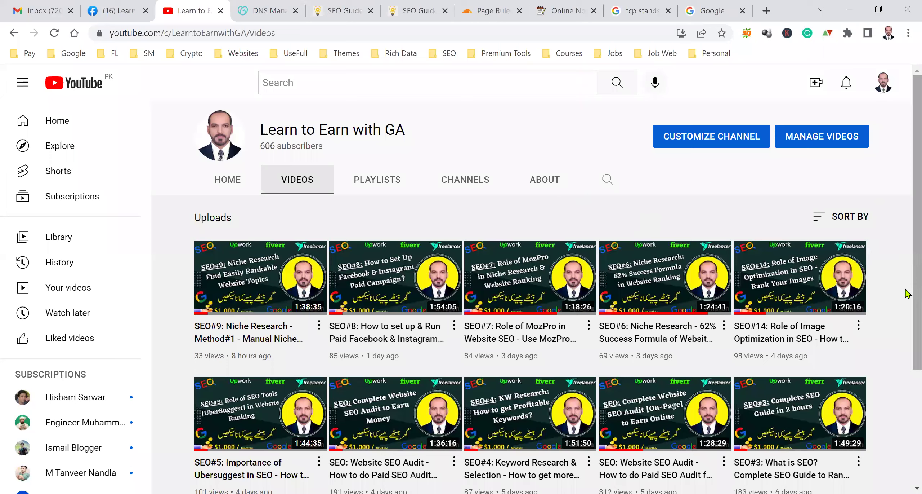
{"action": "scroll", "coordinate": [906, 370], "scroll_direction": "down", "scroll_amount": 5}
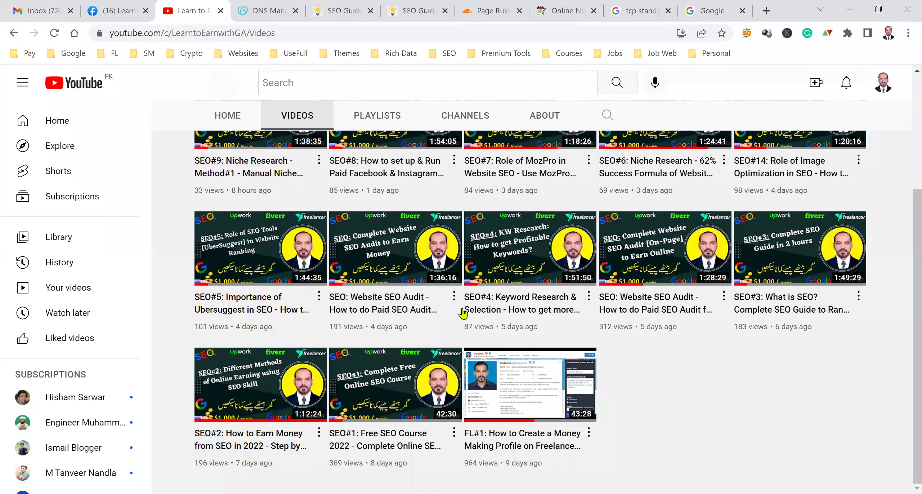
{"action": "scroll", "coordinate": [715, 360], "scroll_direction": "up", "scroll_amount": 3}
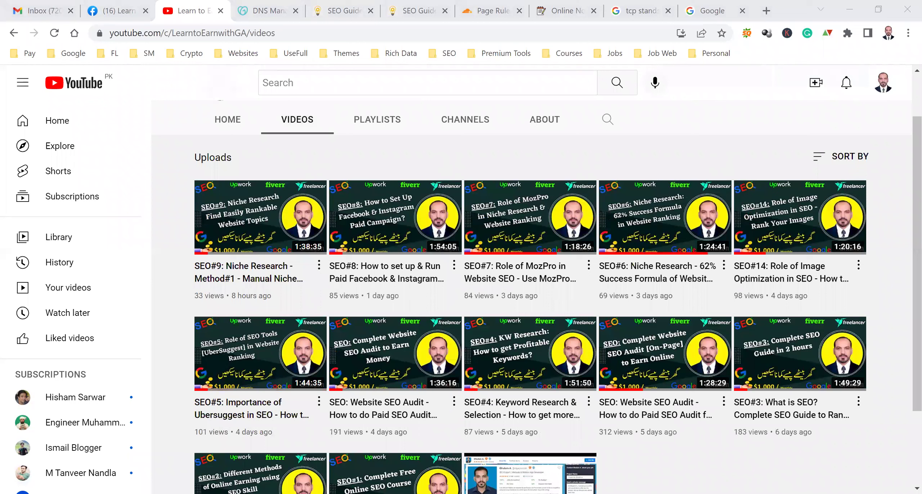
- Show the Learn to Earn with GA YouTube channel's videos and switch to the Learn to Earn from Internet group on Facebook
{"action": "mouse_move", "coordinate": [389, 327]}
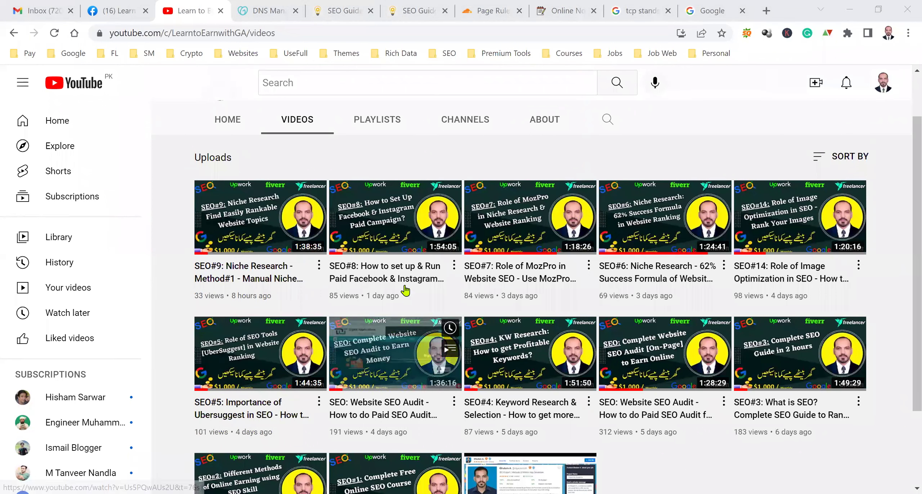
{"action": "scroll", "coordinate": [363, 216], "scroll_direction": "up", "scroll_amount": 2}
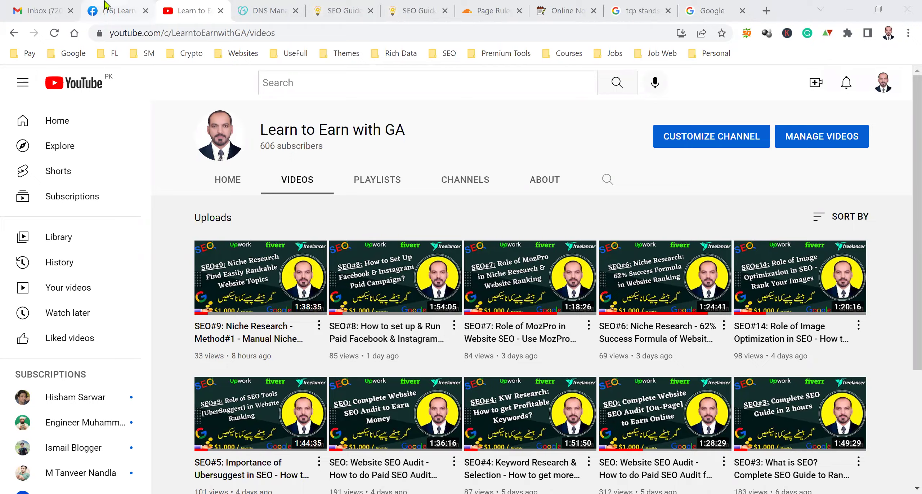
{"action": "left_click", "coordinate": [137, 11]}
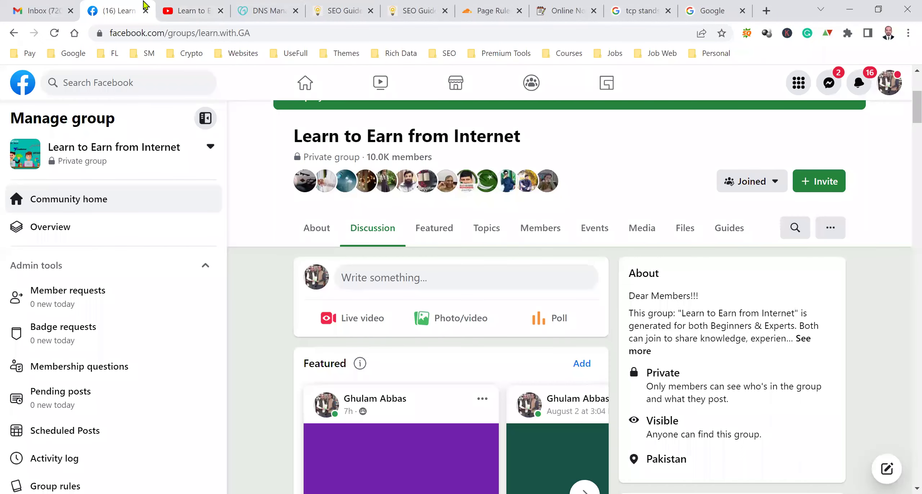
{"action": "left_click", "coordinate": [184, 11]}
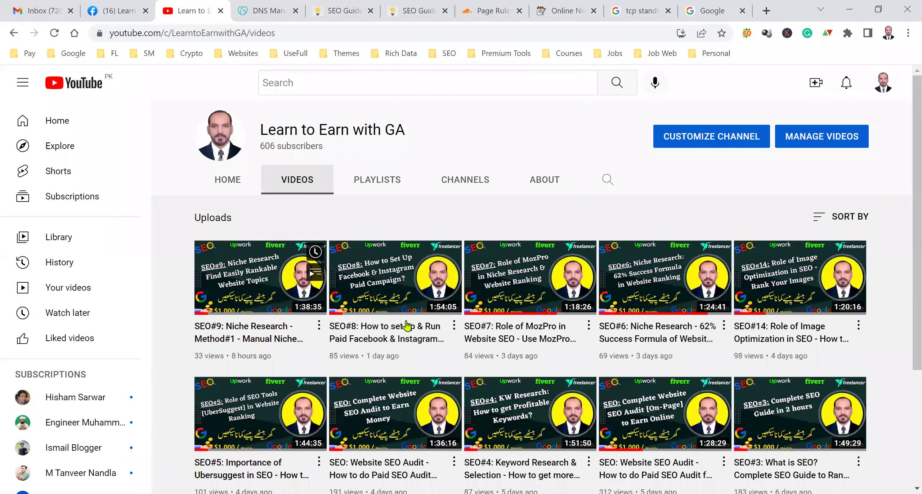
{"action": "left_click", "coordinate": [134, 5]}
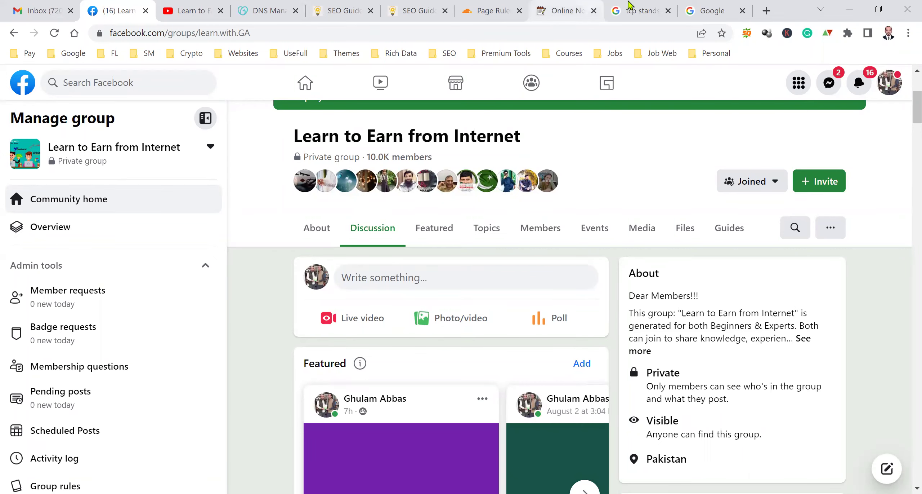
- Look through the online note, the techstruct.org and onlinetools.info websites and the Facebook group, and switch back to YouTube
{"action": "left_click", "coordinate": [565, 10]}
{"action": "left_click", "coordinate": [418, 10]}
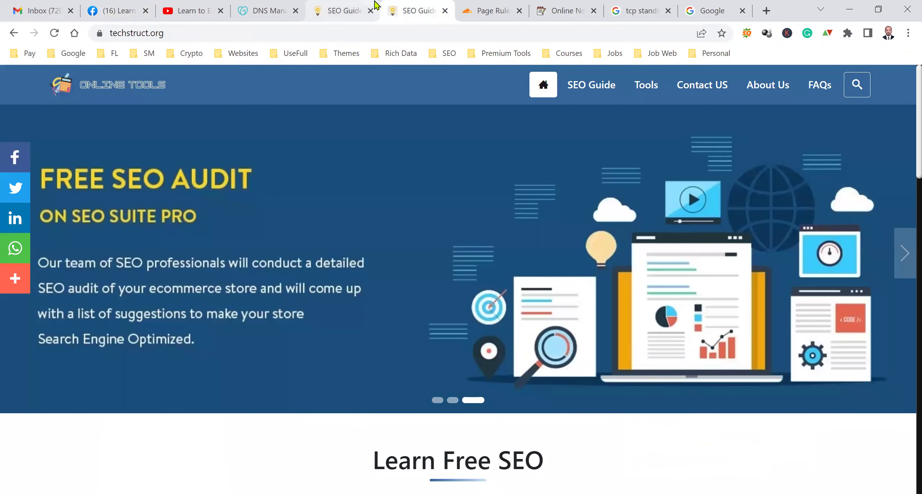
{"action": "left_click", "coordinate": [341, 5]}
{"action": "left_click", "coordinate": [134, 8]}
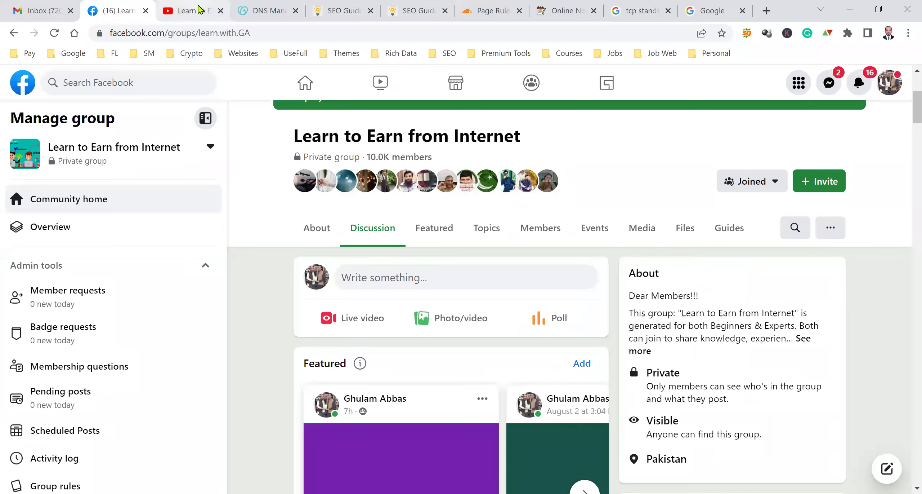
{"action": "left_click", "coordinate": [181, 5]}
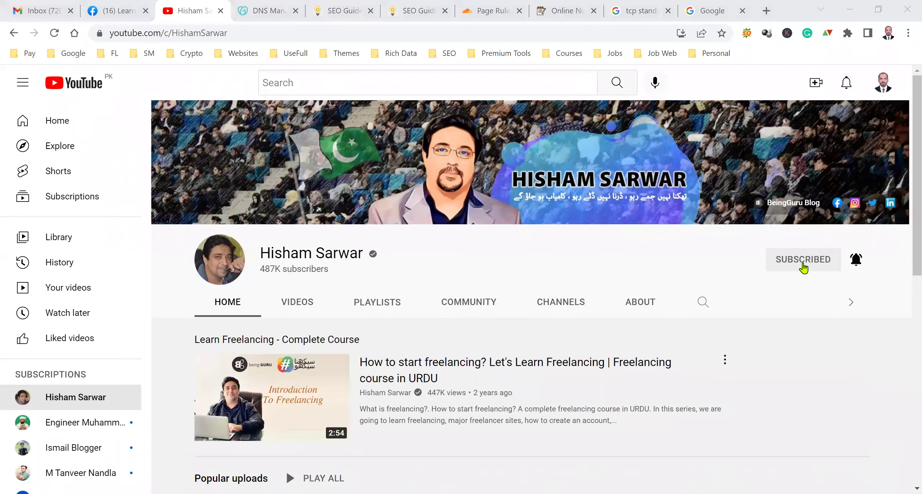
- Unsubscribe from the opened freelancing course channel, subscribe to it again and set its notifications to All
{"action": "left_click", "coordinate": [801, 267]}
{"action": "left_click", "coordinate": [494, 303]}
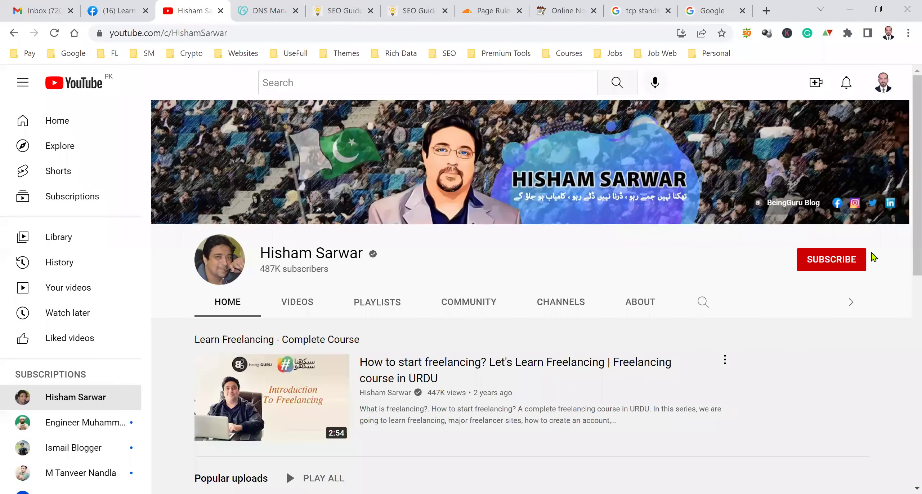
{"action": "left_click", "coordinate": [836, 266]}
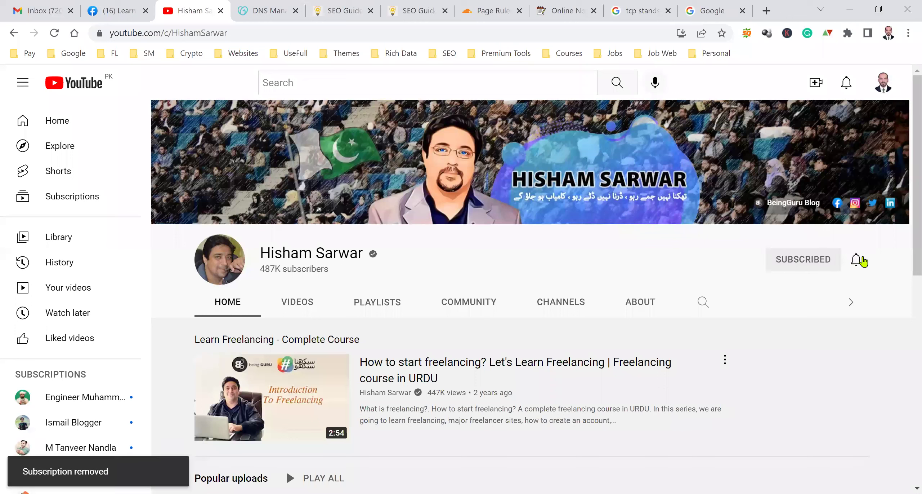
{"action": "left_click", "coordinate": [857, 265]}
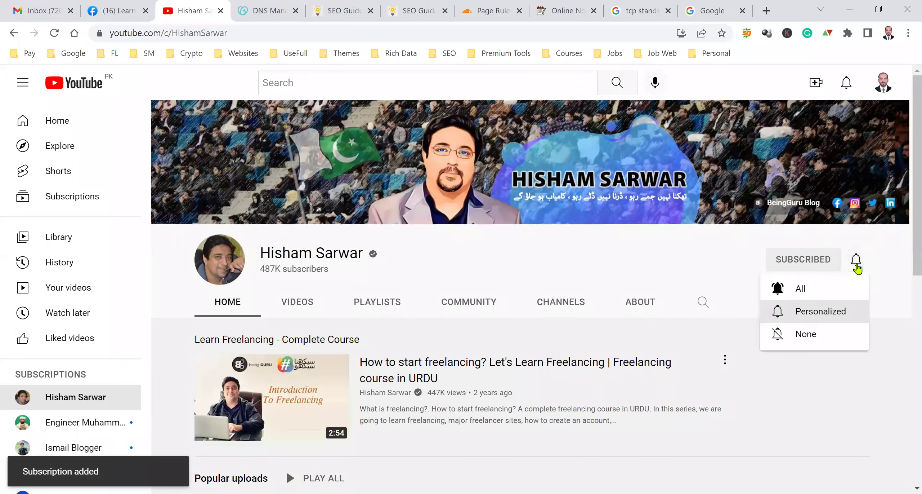
{"action": "left_click", "coordinate": [788, 289]}
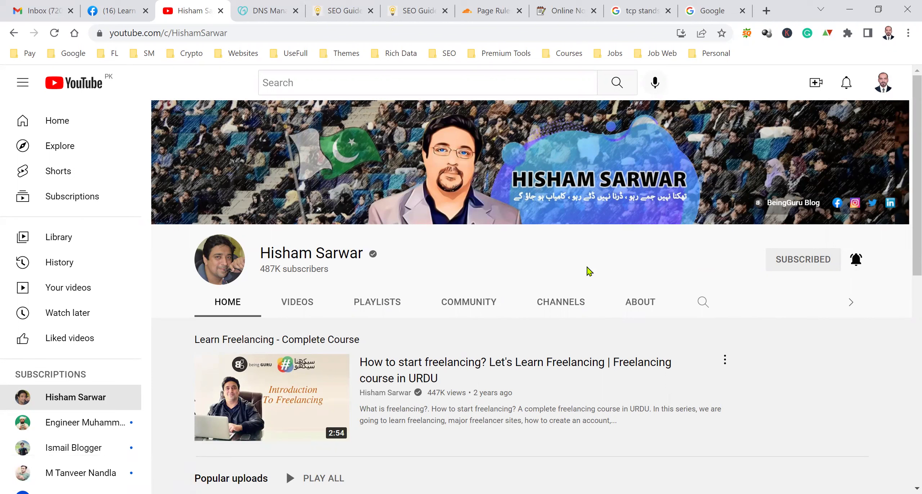
- Go to the YouTube home page and open the account menu
{"action": "left_click", "coordinate": [63, 128]}
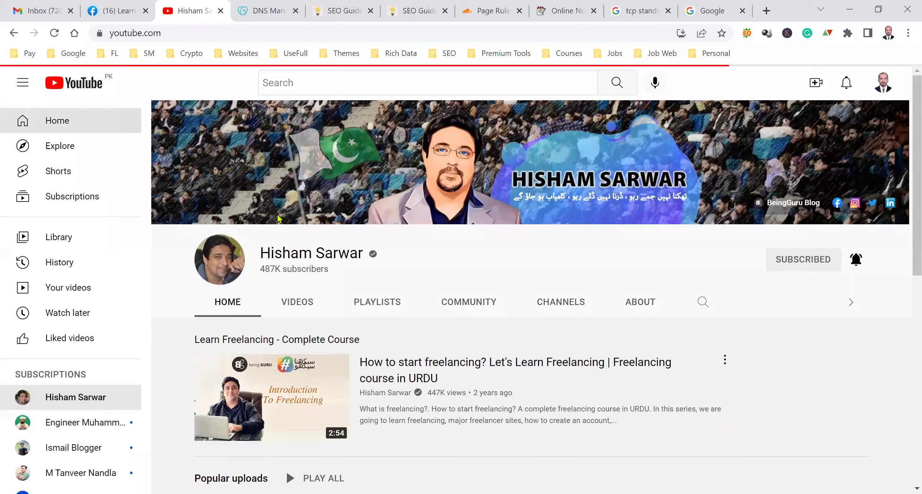
{"action": "left_click", "coordinate": [885, 86]}
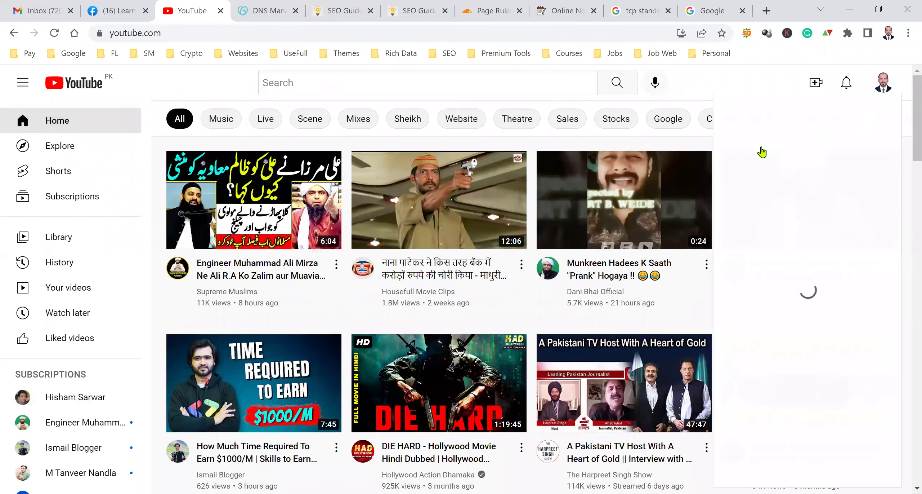